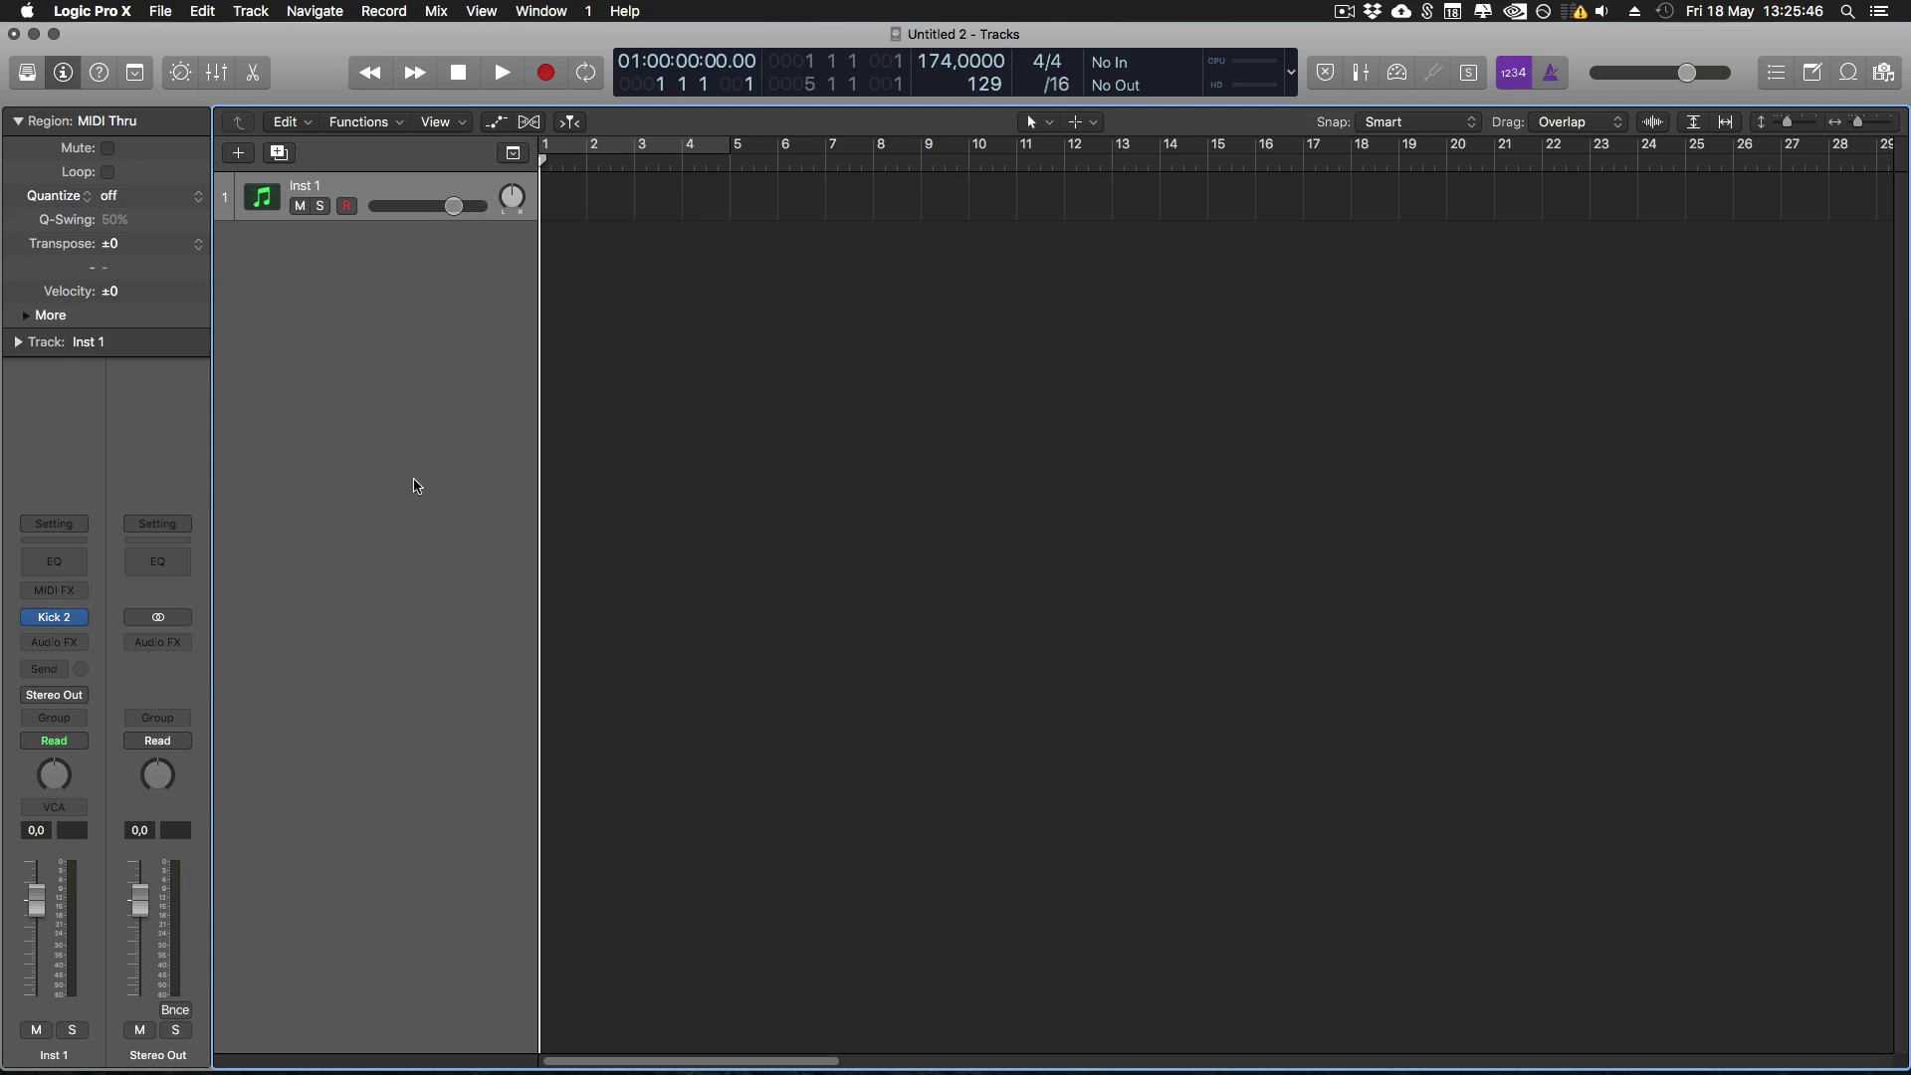
Open the Kick 2 instrument on track Inst 1 and move its window clear of the channel strips.
{"action": "left_click", "coordinate": [57, 621]}
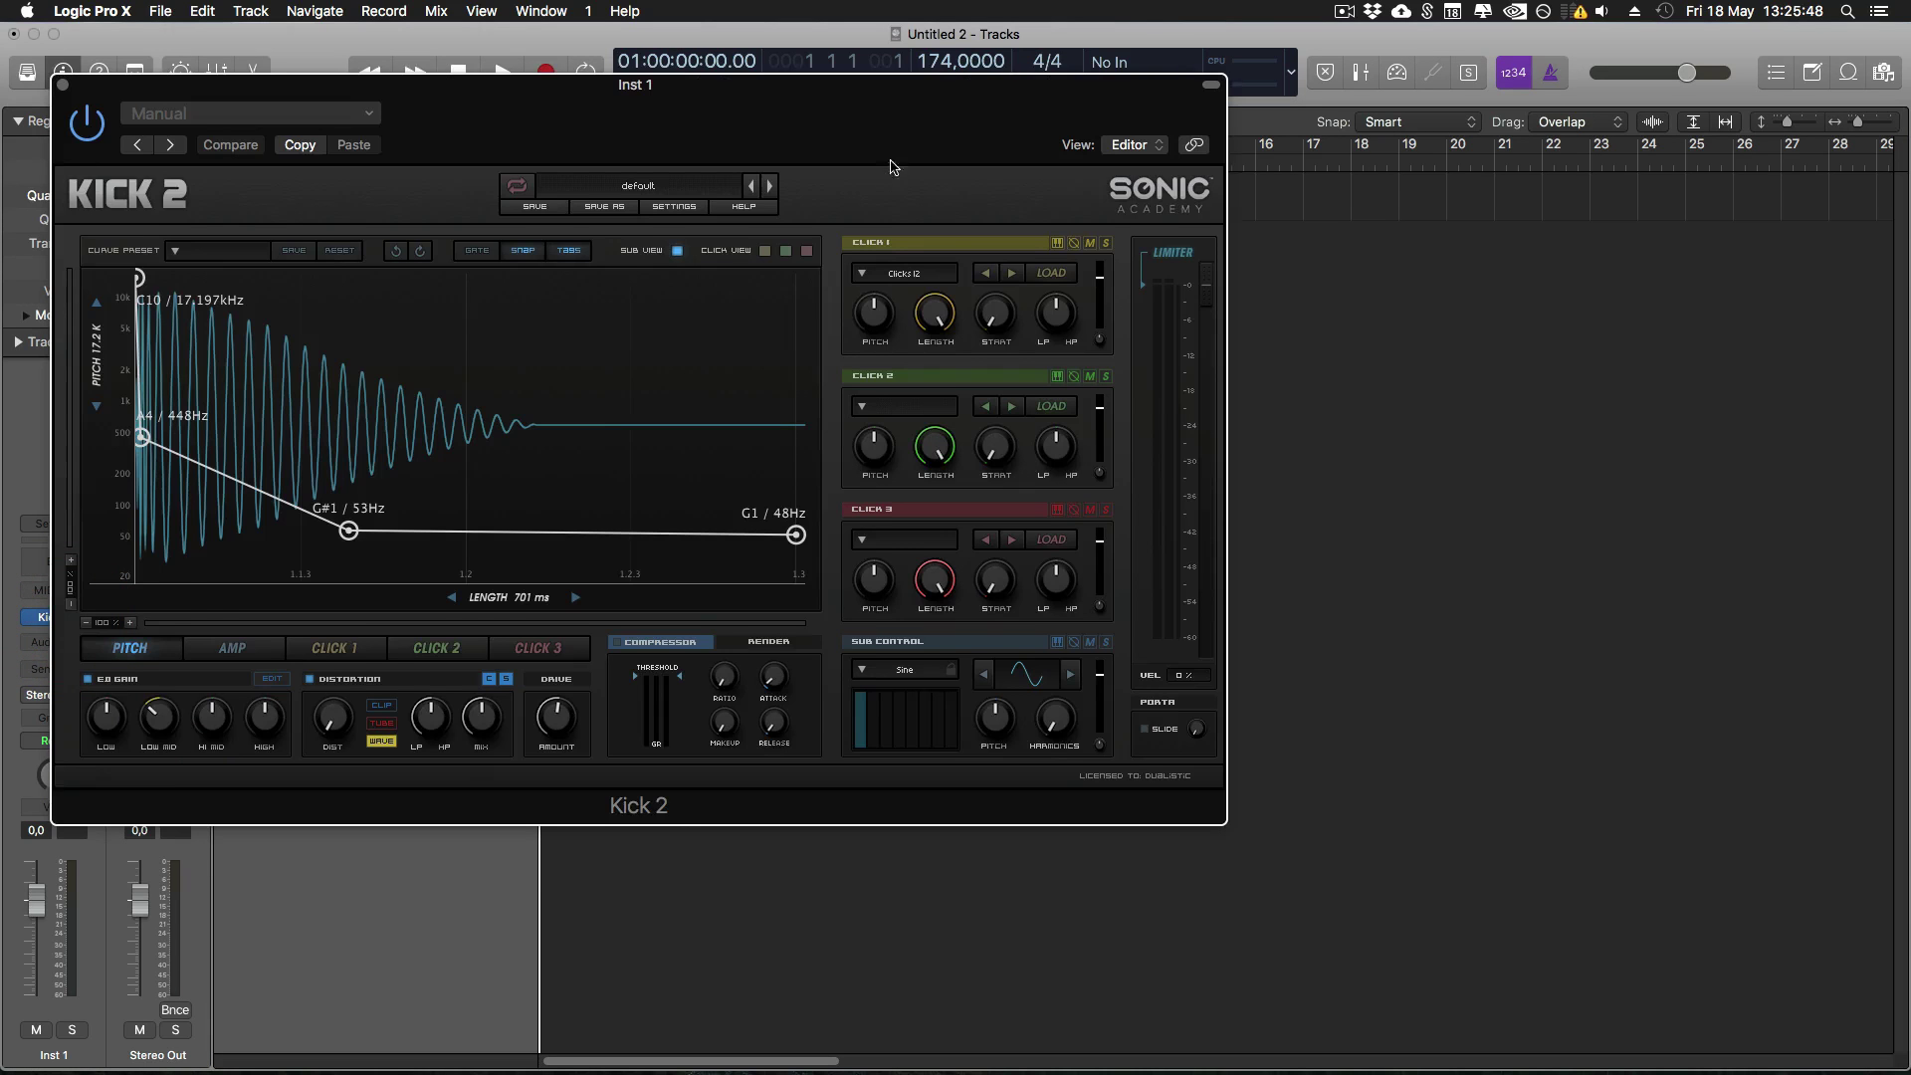
{"action": "left_click_drag", "start_coordinate": [858, 134], "coordinate": [1361, 175]}
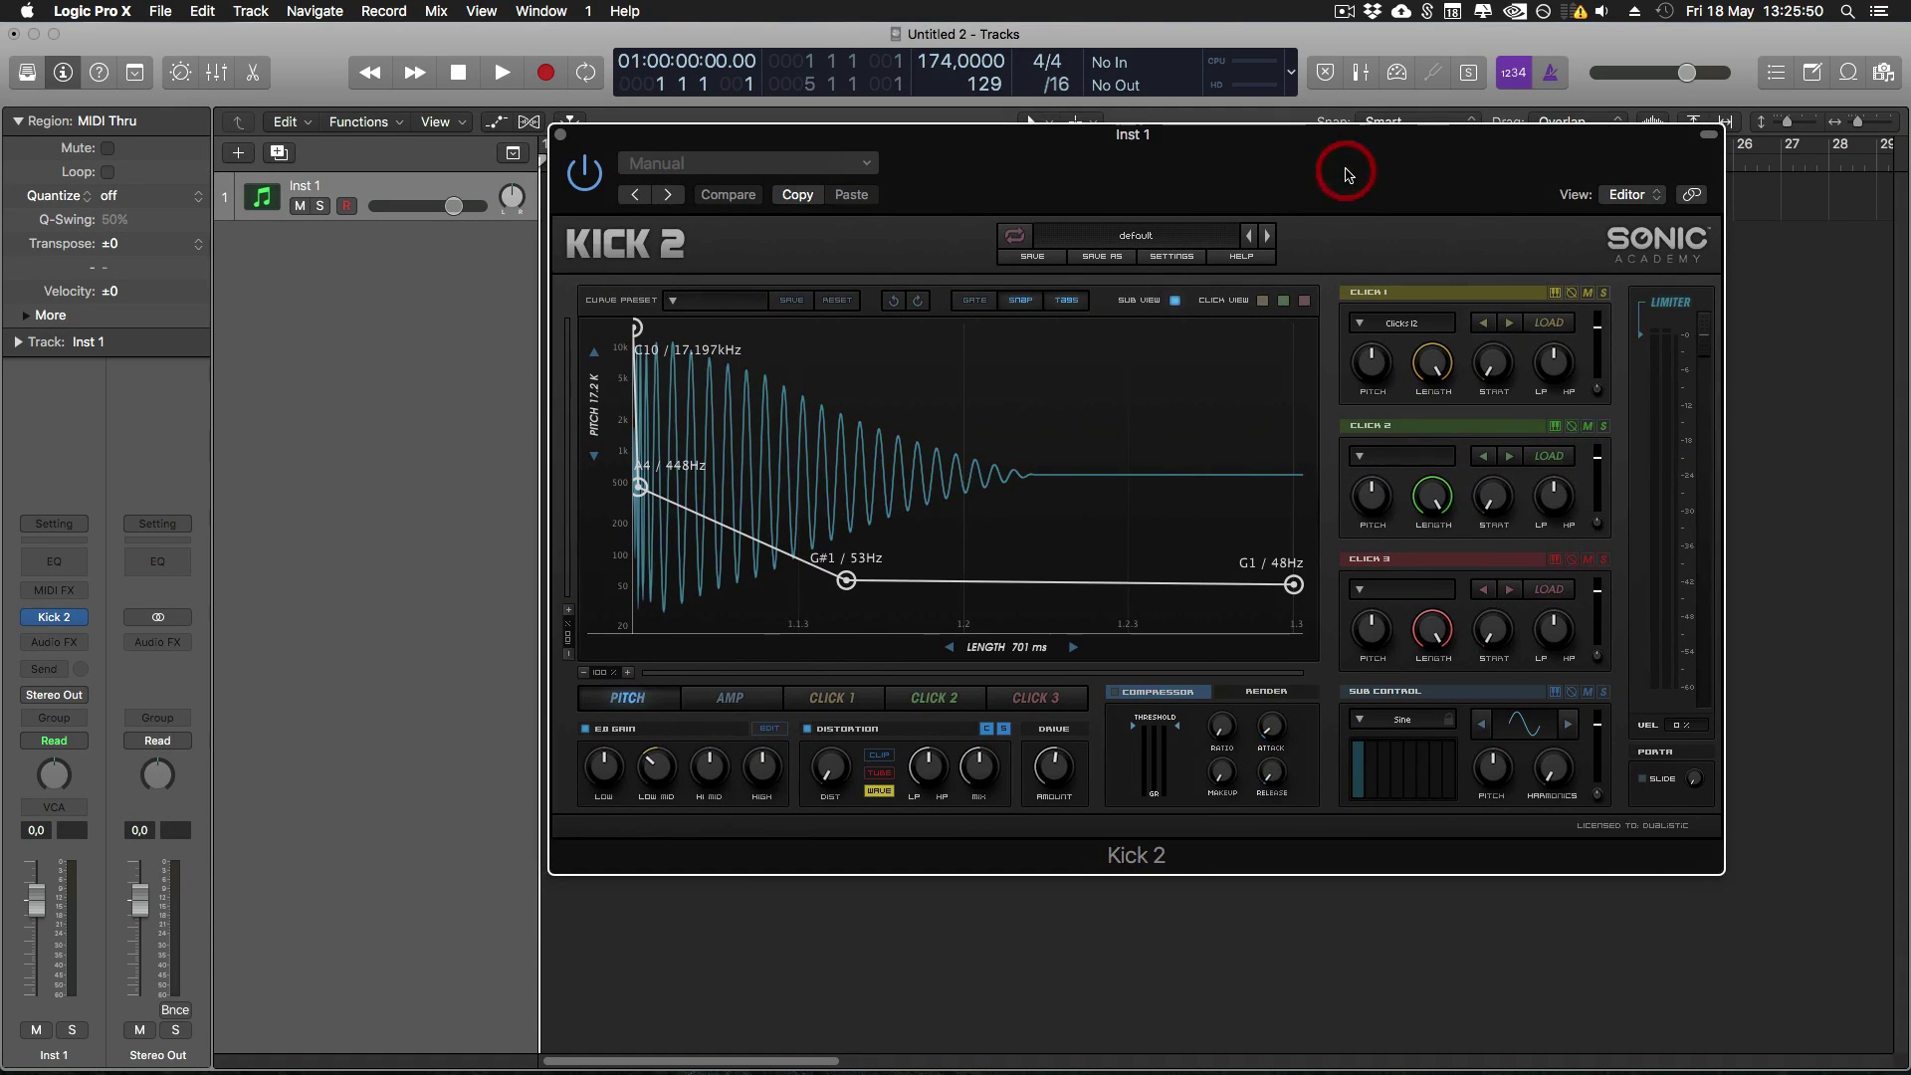
Look through Kick 2's Pitch, Amp, Click 1, Click 2 and Click 3 envelopes.
{"action": "left_click", "coordinate": [734, 701]}
{"action": "left_click", "coordinate": [833, 700]}
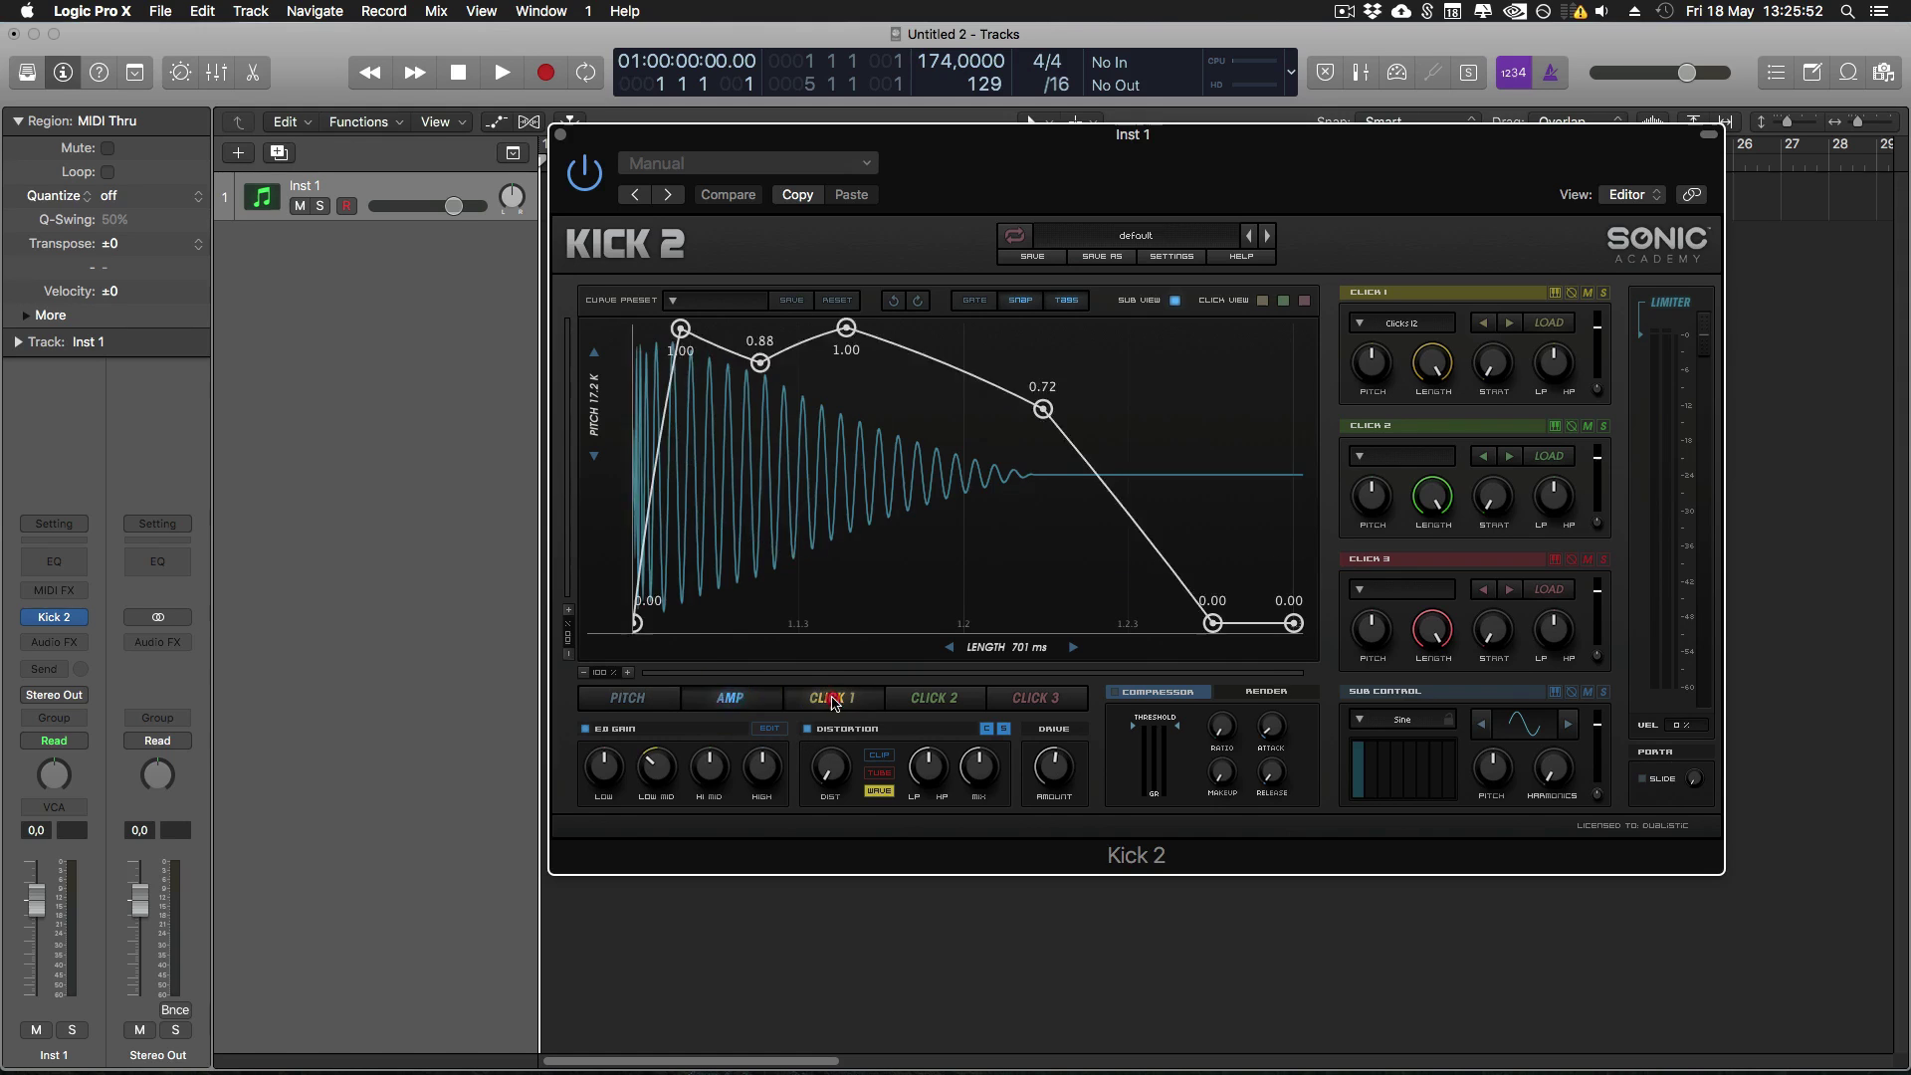
{"action": "left_click", "coordinate": [934, 701]}
{"action": "left_click", "coordinate": [1029, 701]}
{"action": "left_click", "coordinate": [656, 707]}
{"action": "left_click", "coordinate": [731, 706]}
{"action": "left_click", "coordinate": [841, 700]}
{"action": "left_click", "coordinate": [914, 699]}
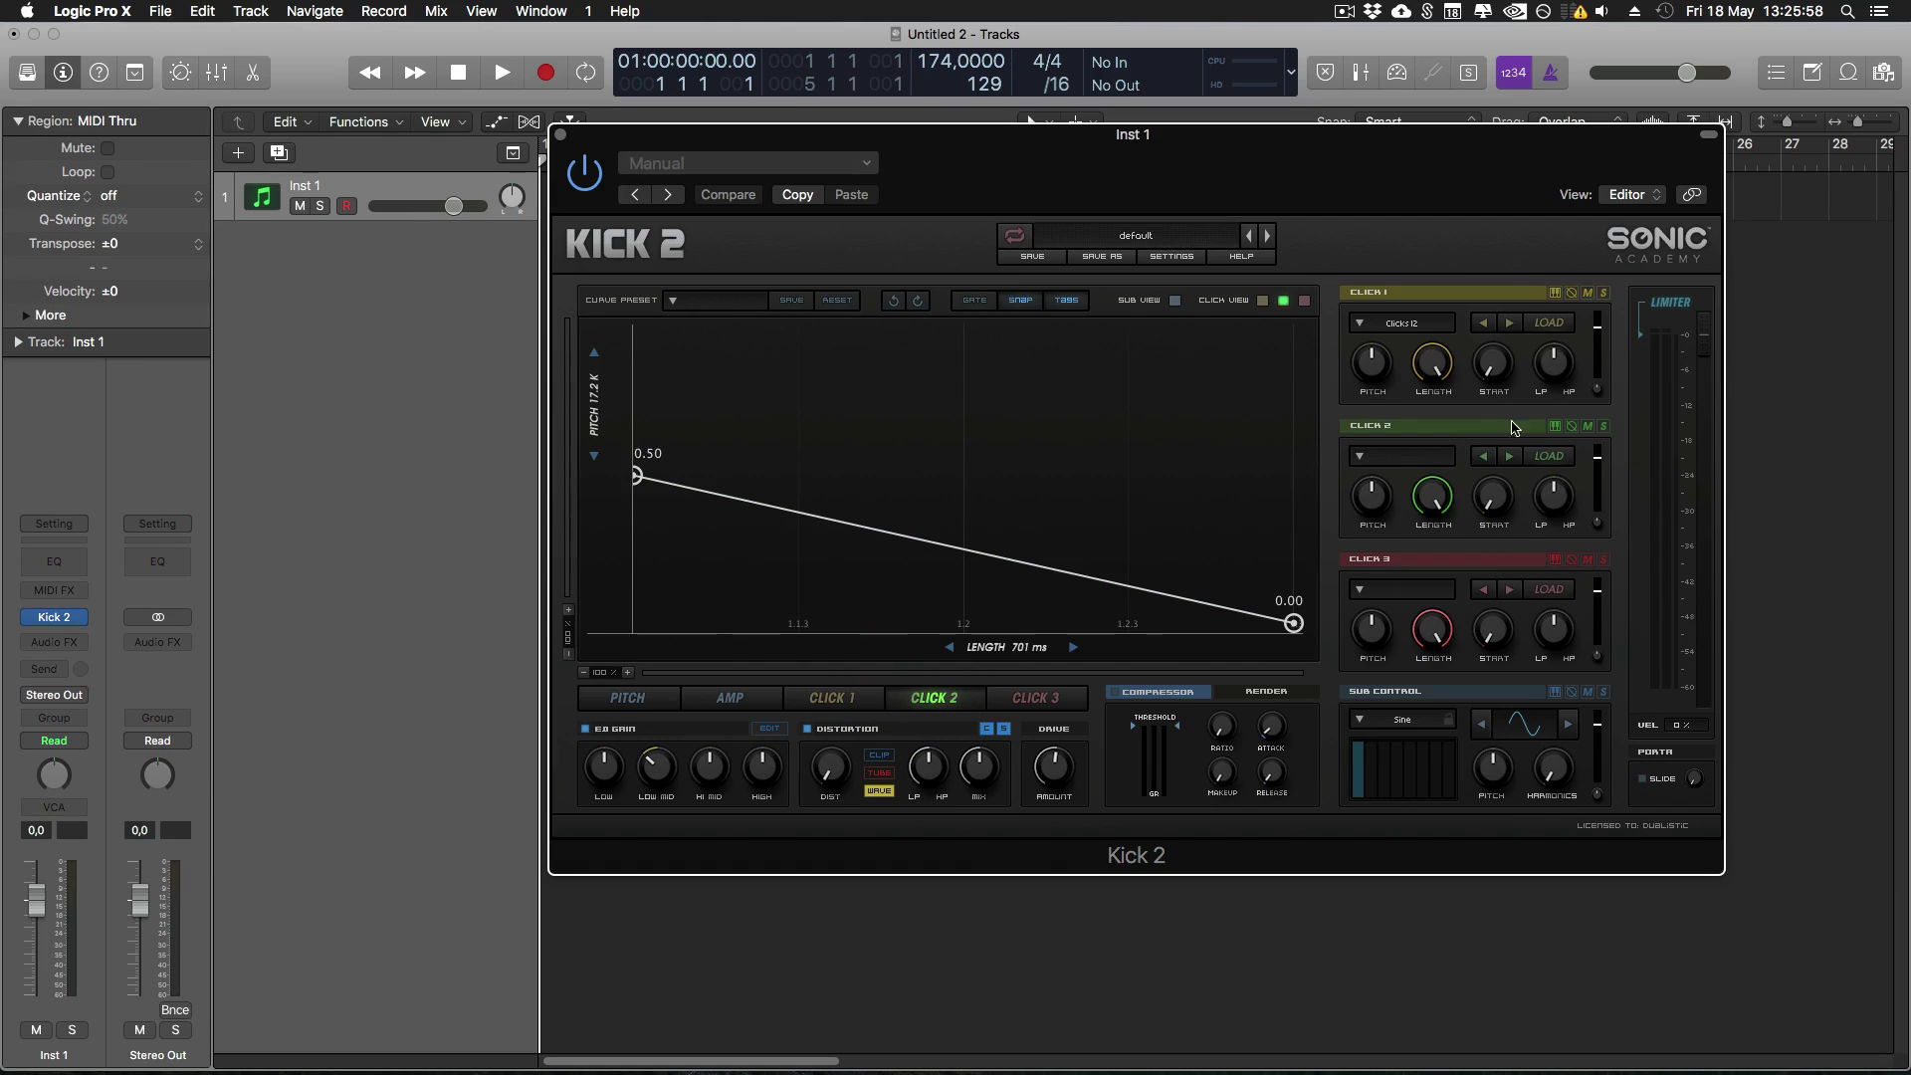
View the factory sample browser for Click 2, close it and return to the Pitch envelope.
{"action": "left_click", "coordinate": [1410, 462]}
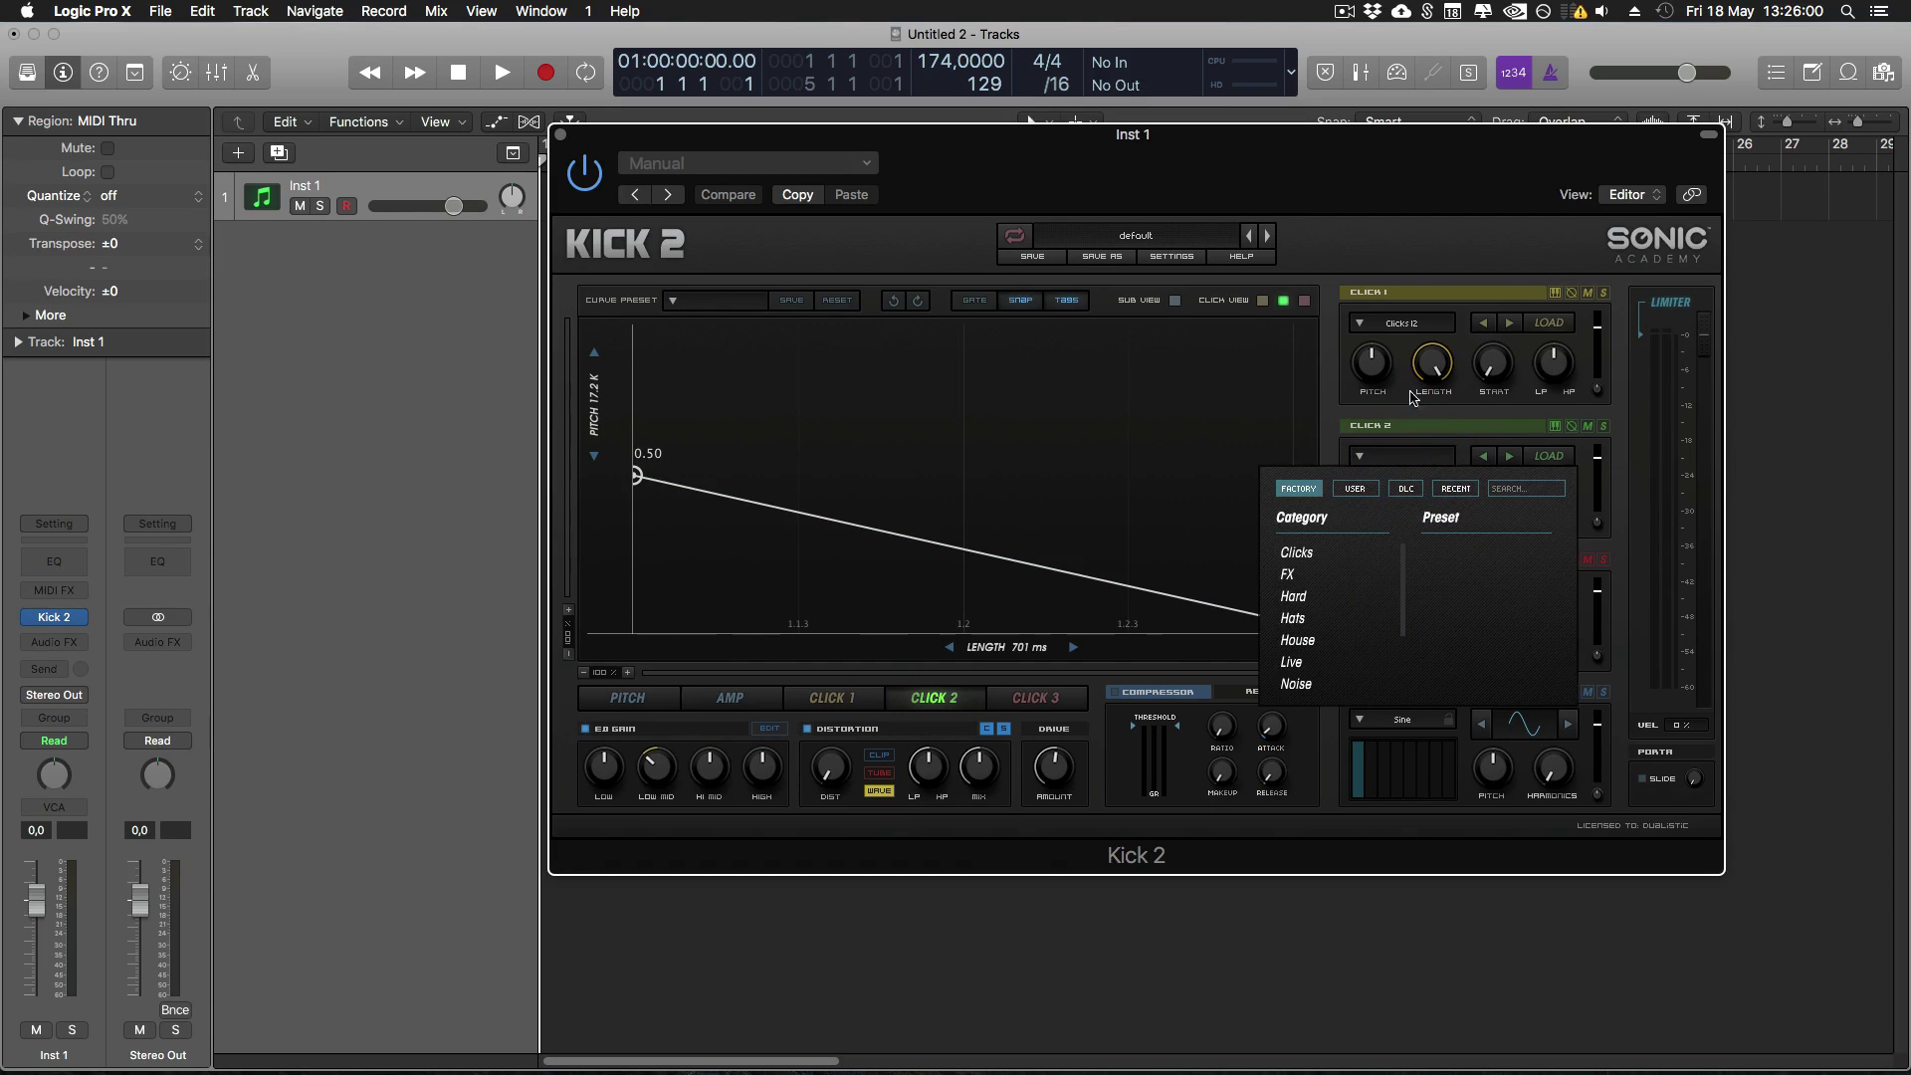
{"action": "left_click", "coordinate": [1423, 276]}
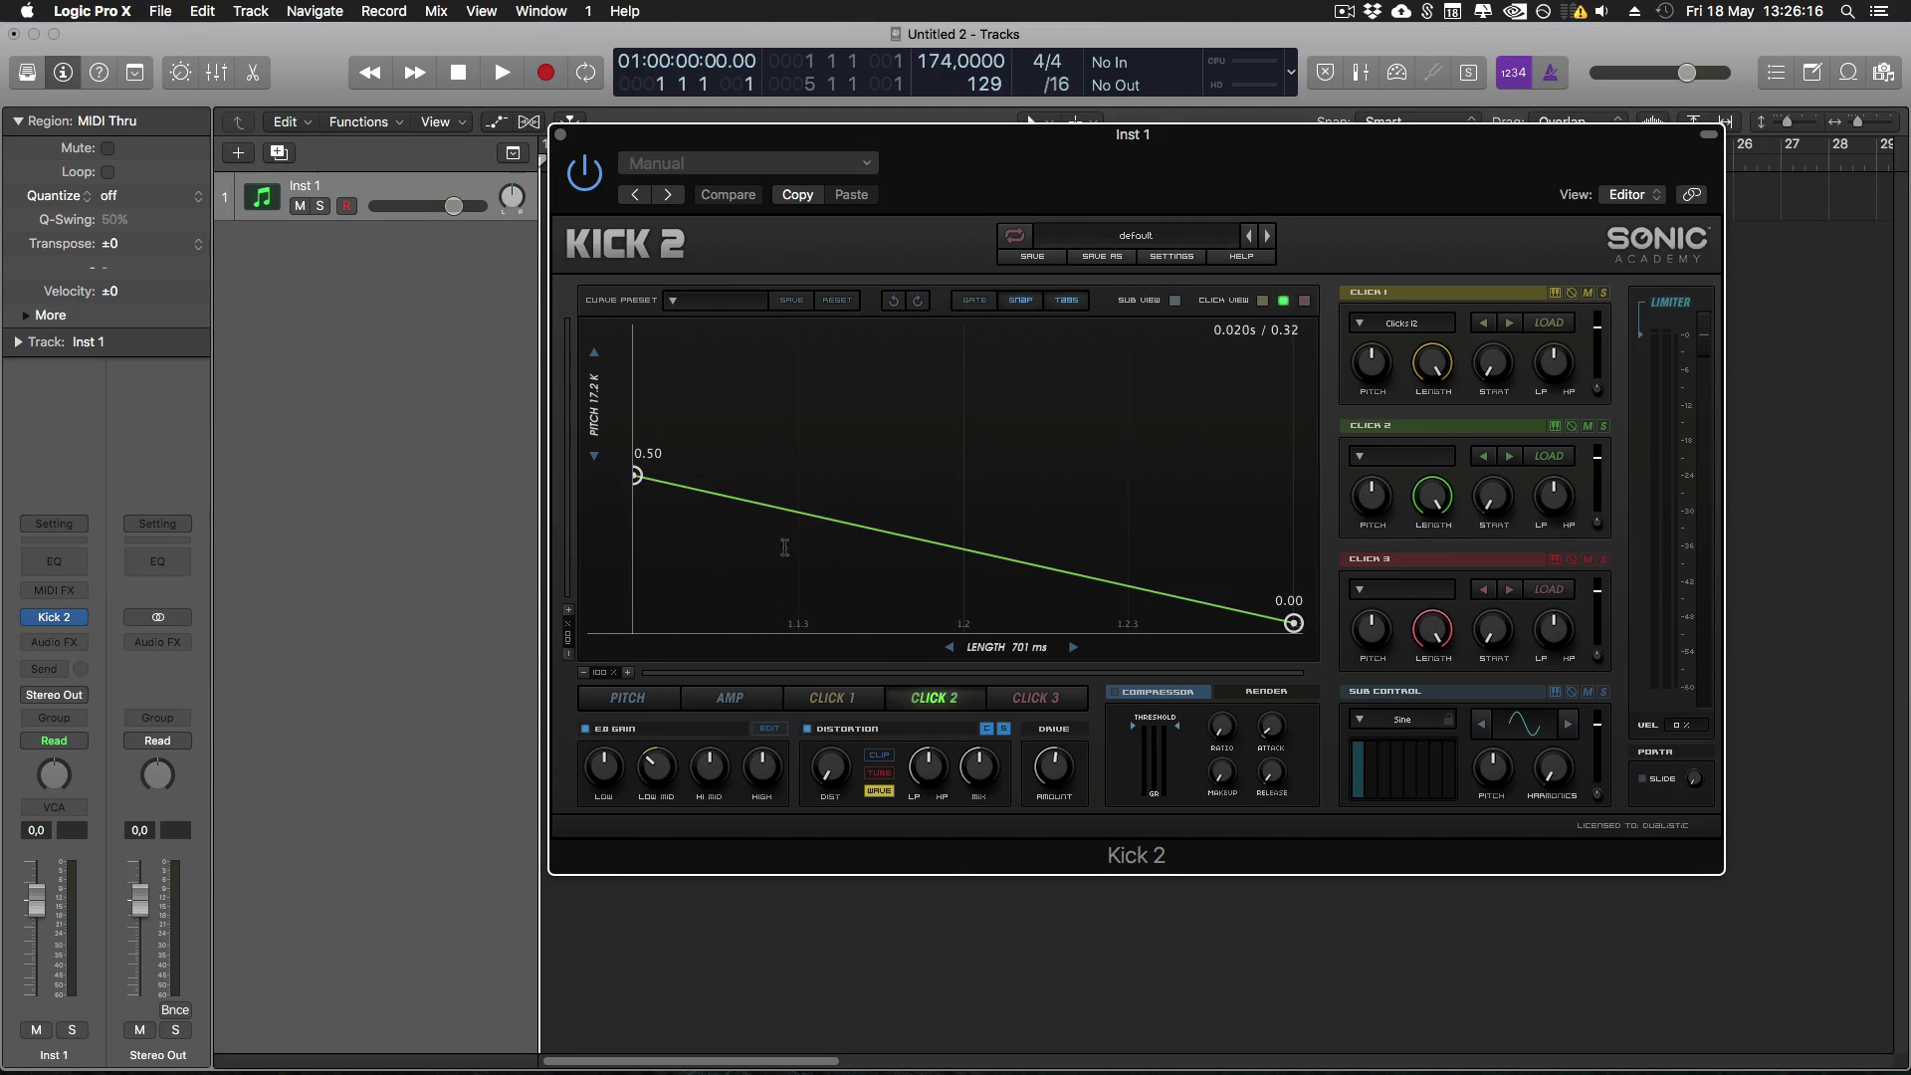
{"action": "left_click", "coordinate": [642, 693]}
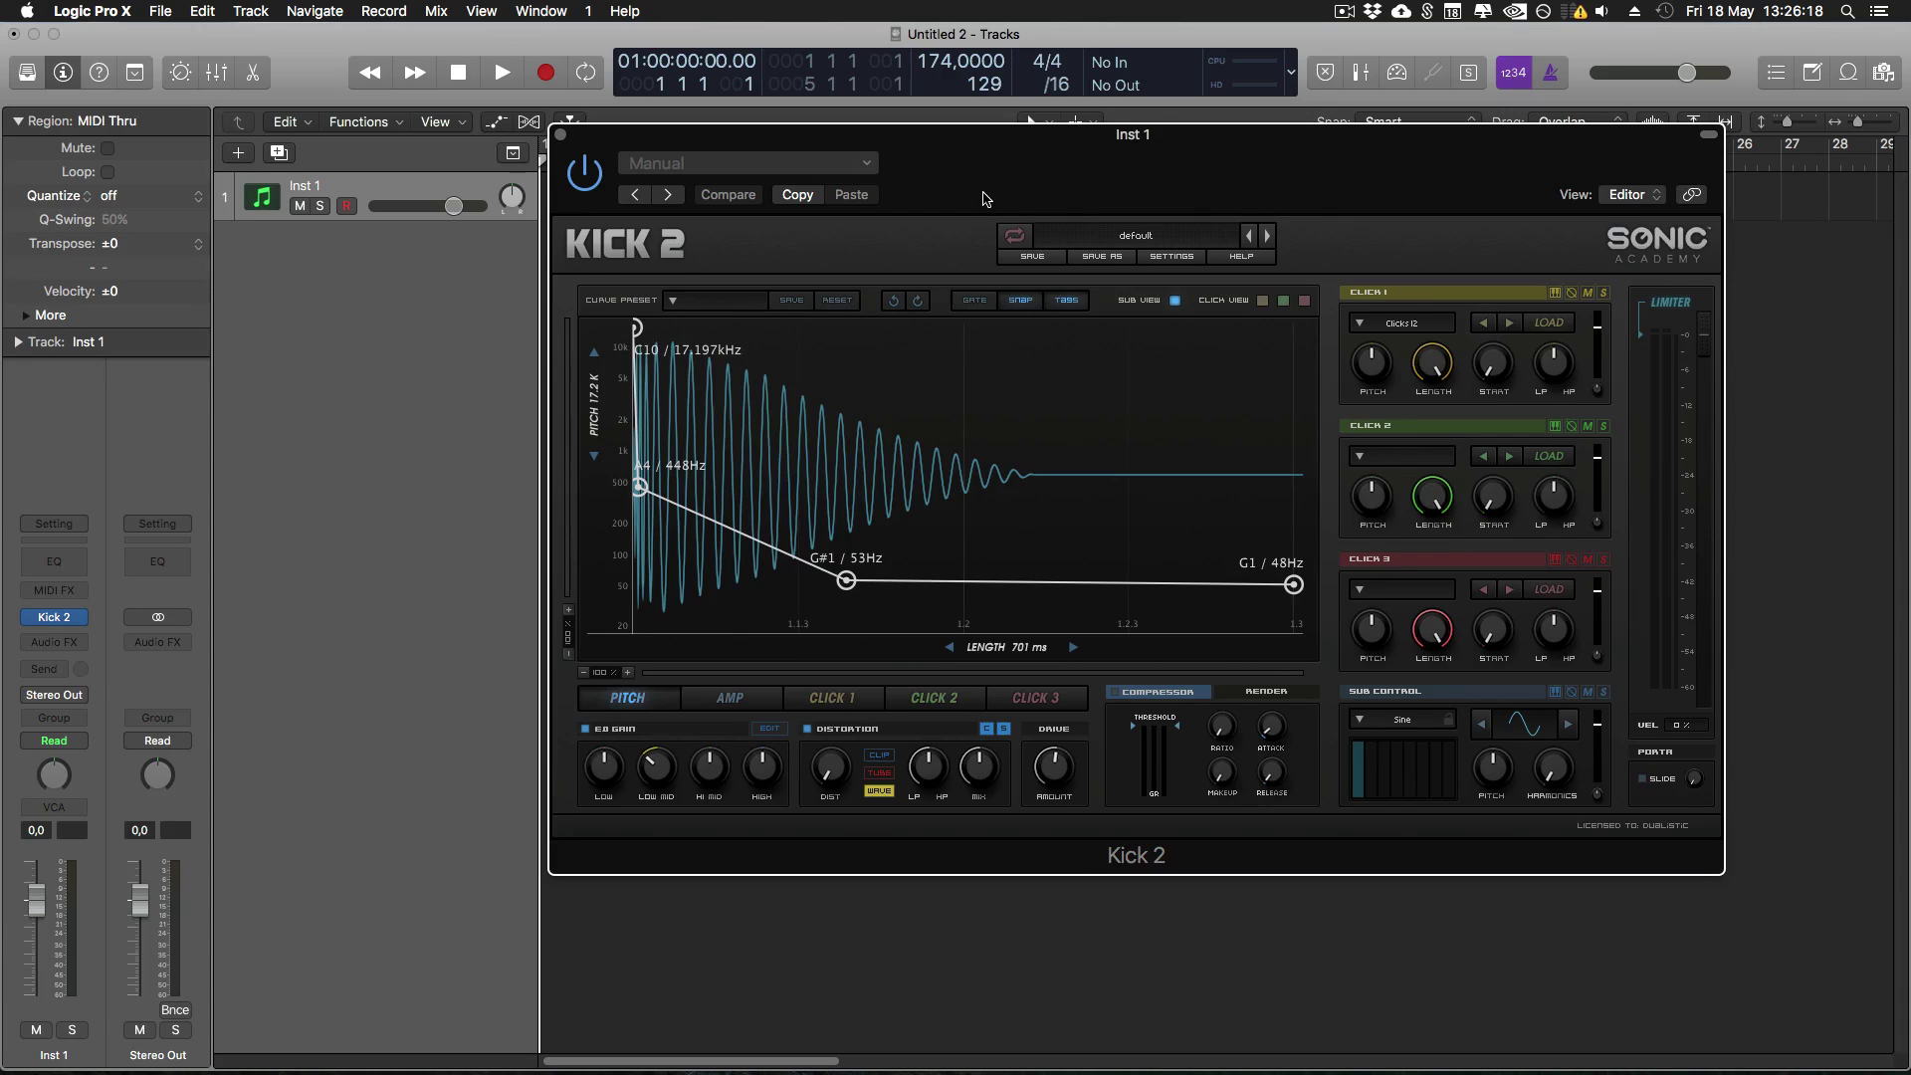
Create a second software instrument track and move the Kick 2 window away from the track headers.
{"action": "left_click", "coordinate": [239, 155]}
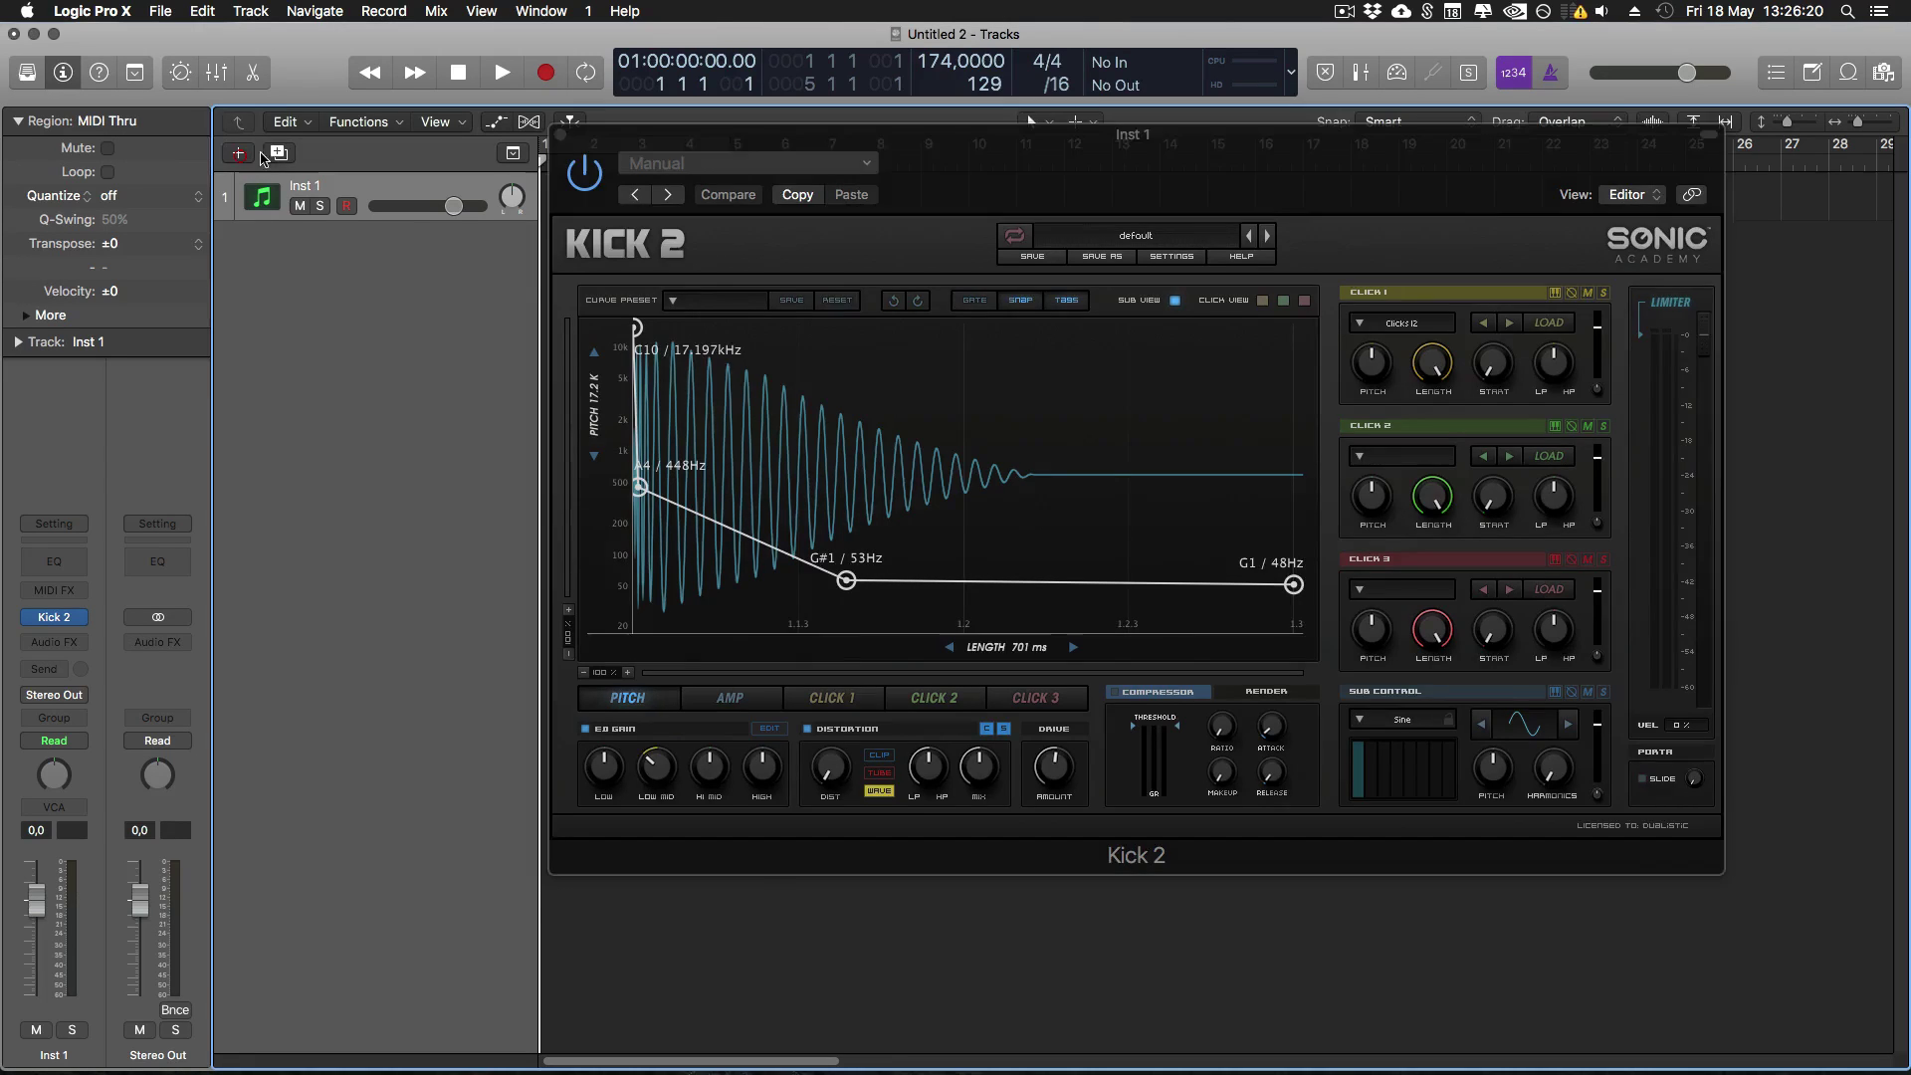
{"action": "left_click", "coordinate": [1216, 350]}
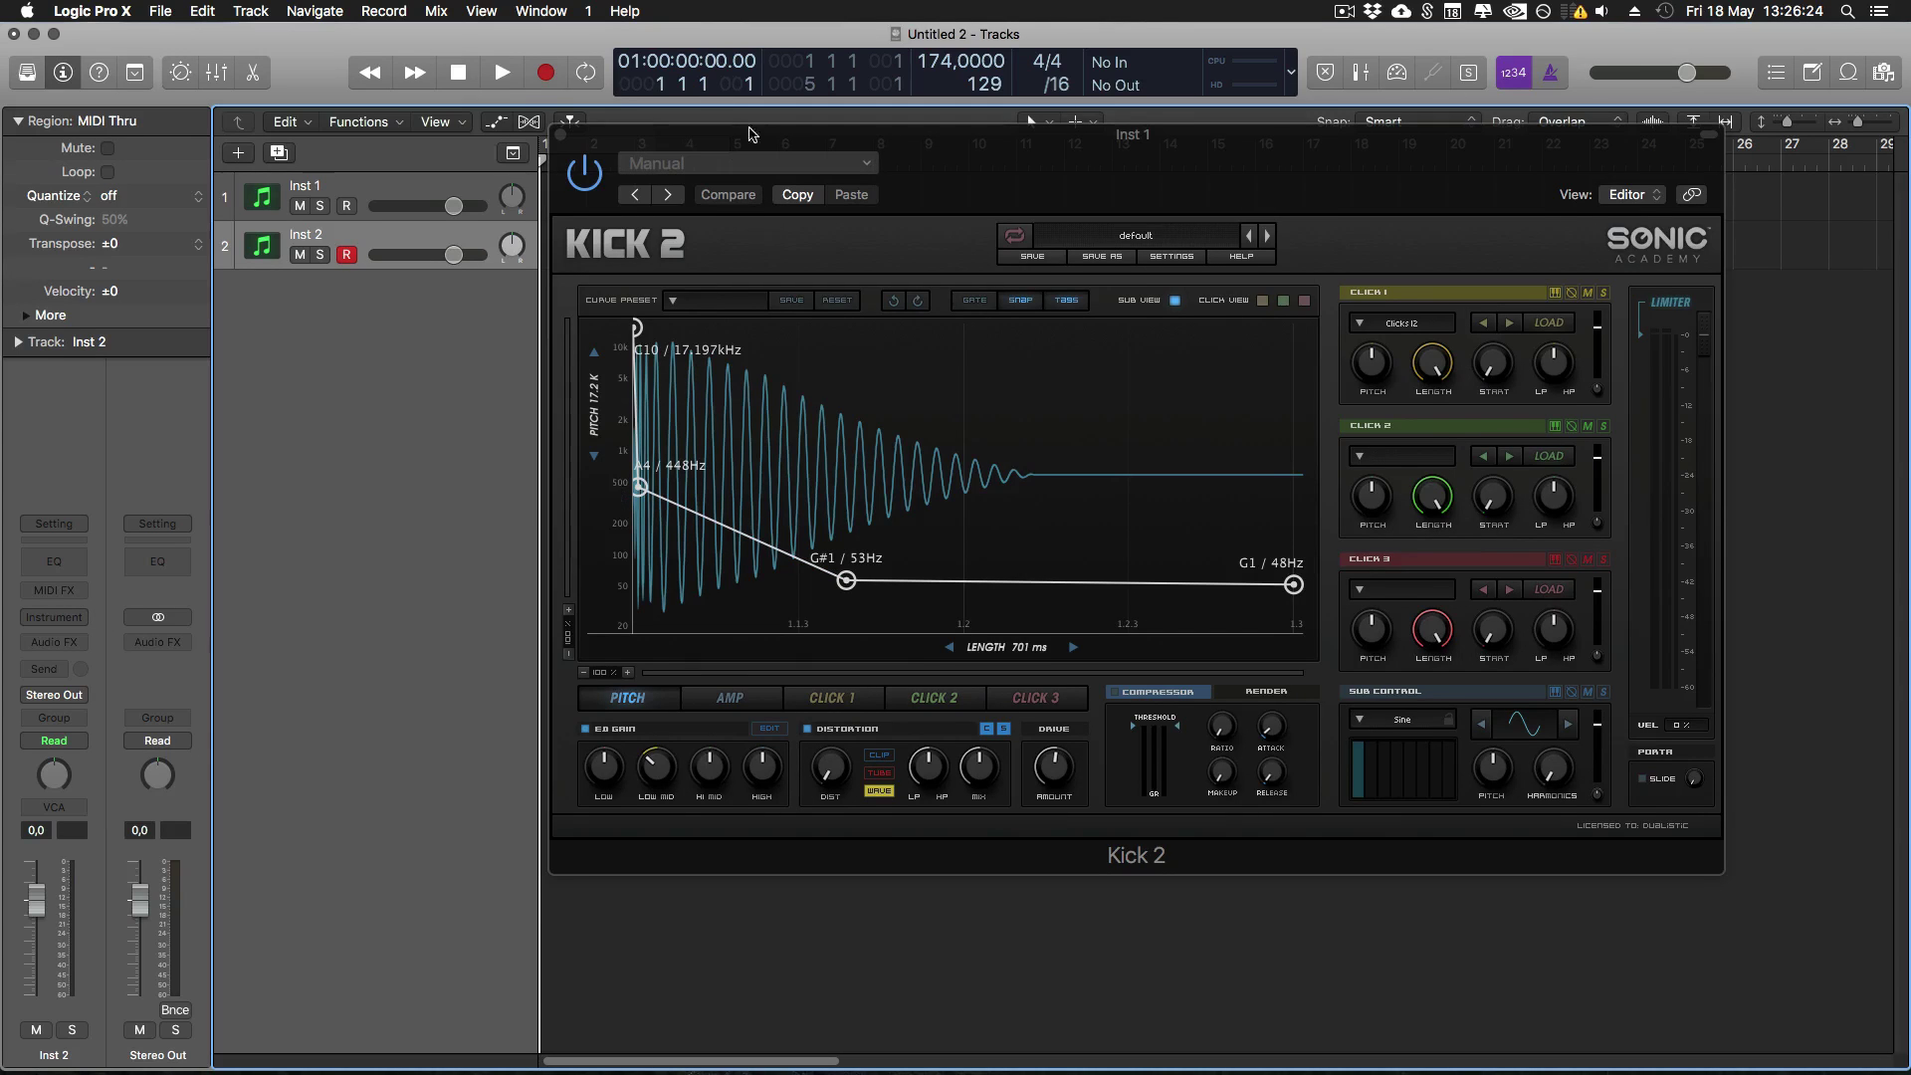
{"action": "left_click_drag", "start_coordinate": [751, 133], "coordinate": [923, 156]}
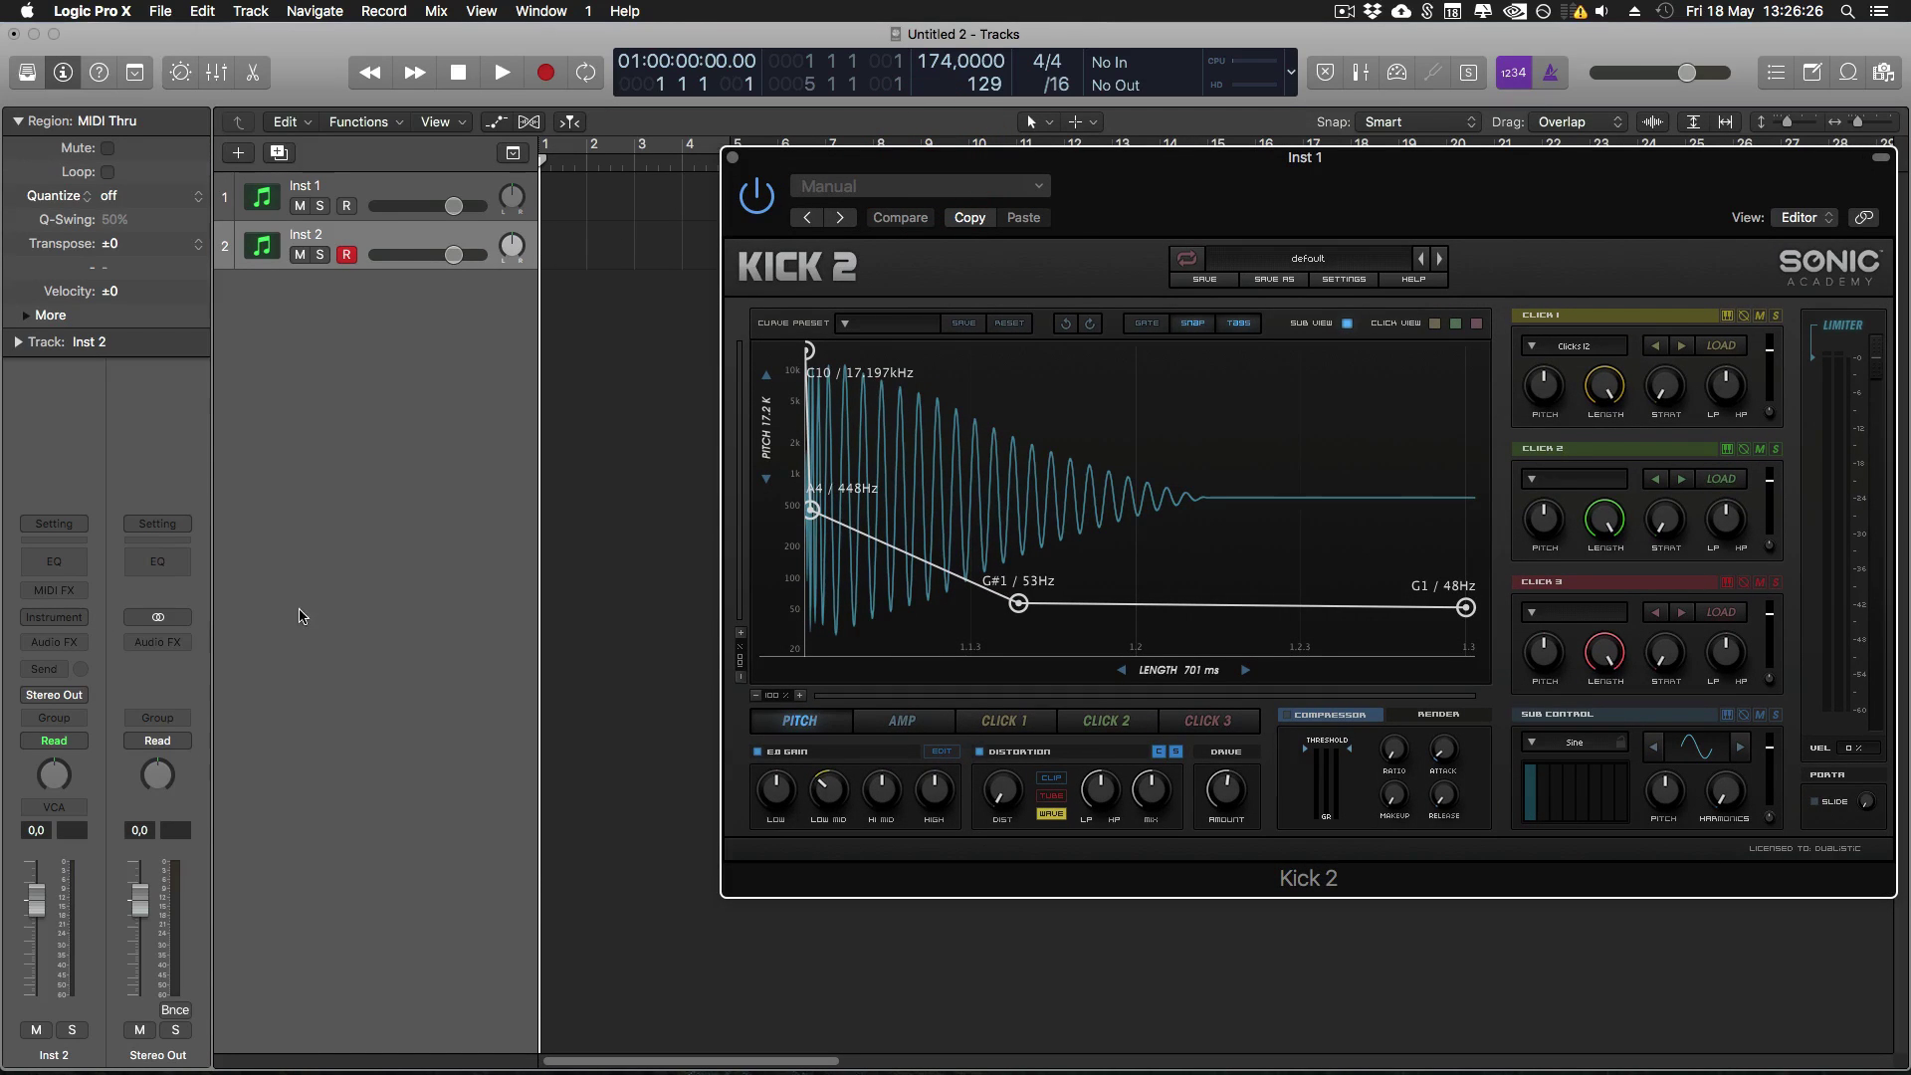
Load Drum Kit Designer as the instrument on Inst 2 and place its window beside the channel strips.
{"action": "left_click", "coordinate": [76, 618]}
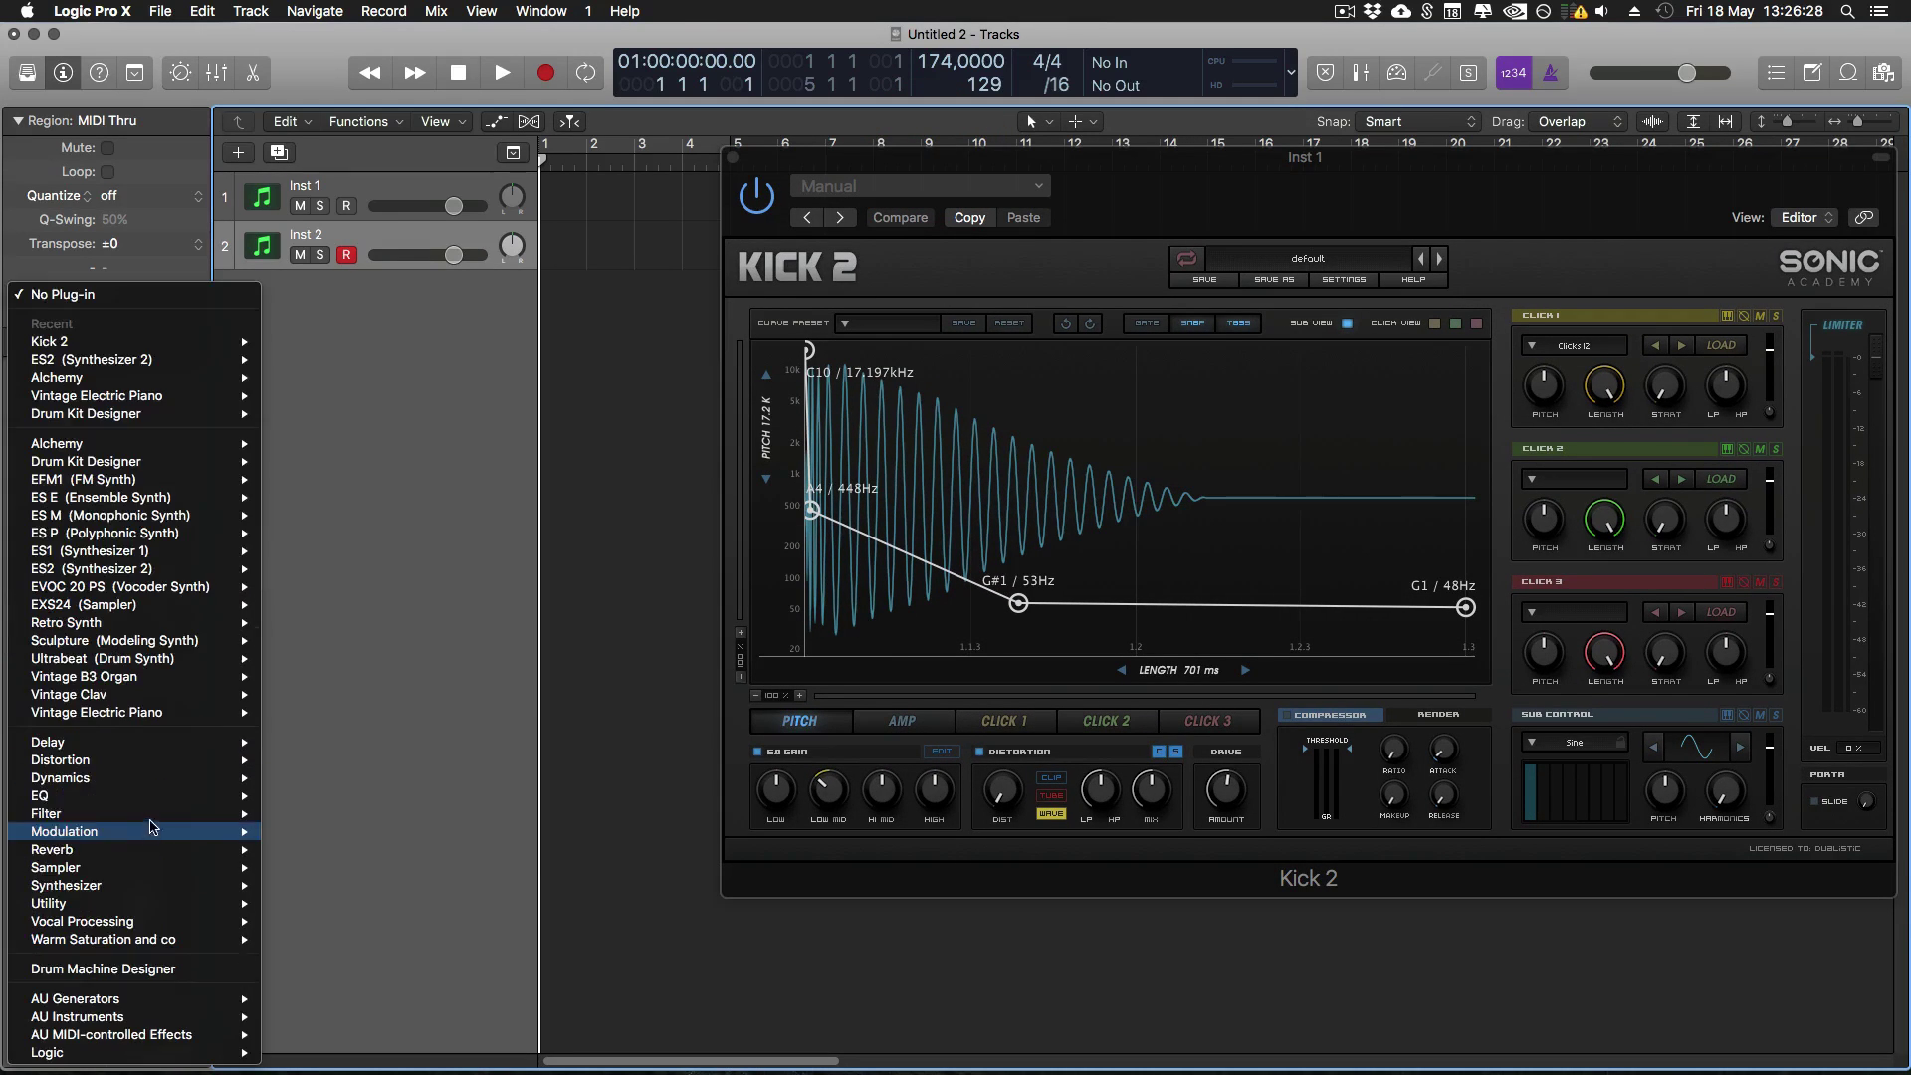
{"action": "mouse_move", "coordinate": [144, 1057]}
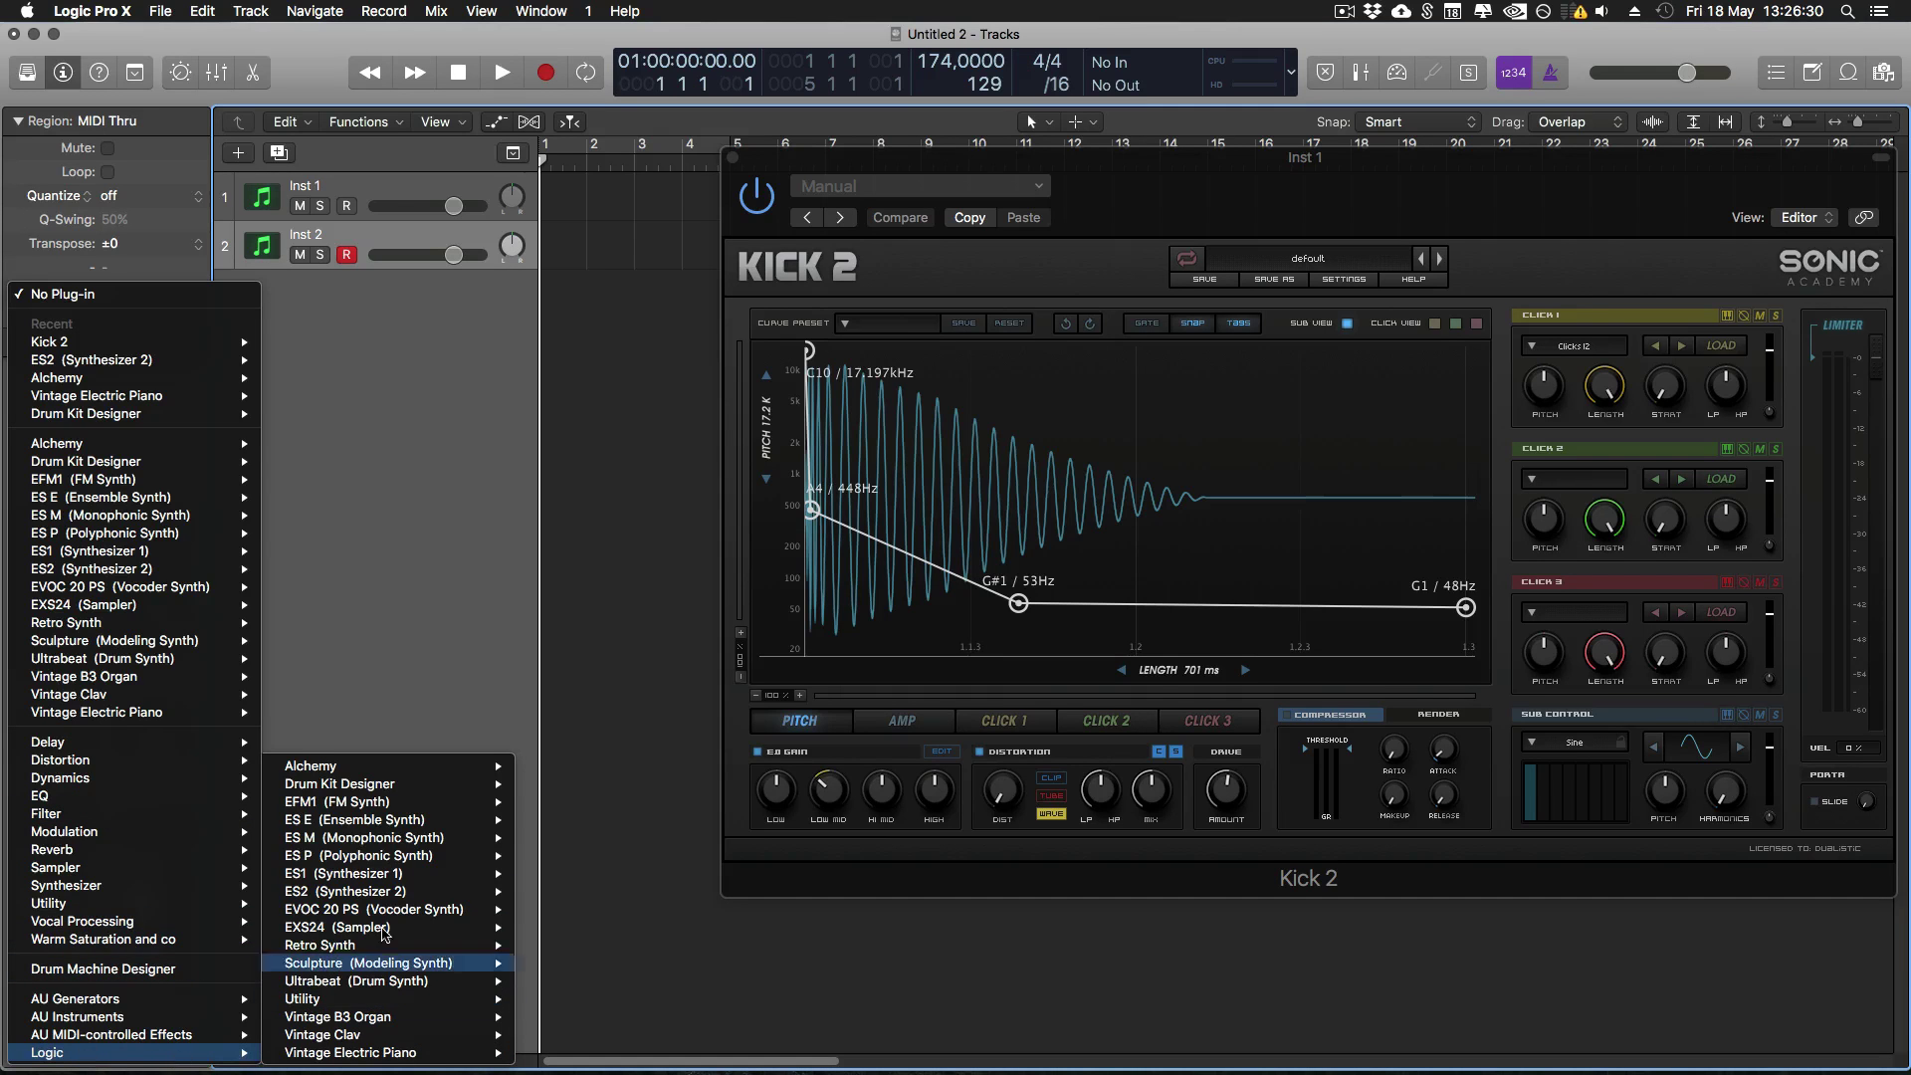
{"action": "mouse_move", "coordinate": [339, 783]}
{"action": "left_click", "coordinate": [557, 786]}
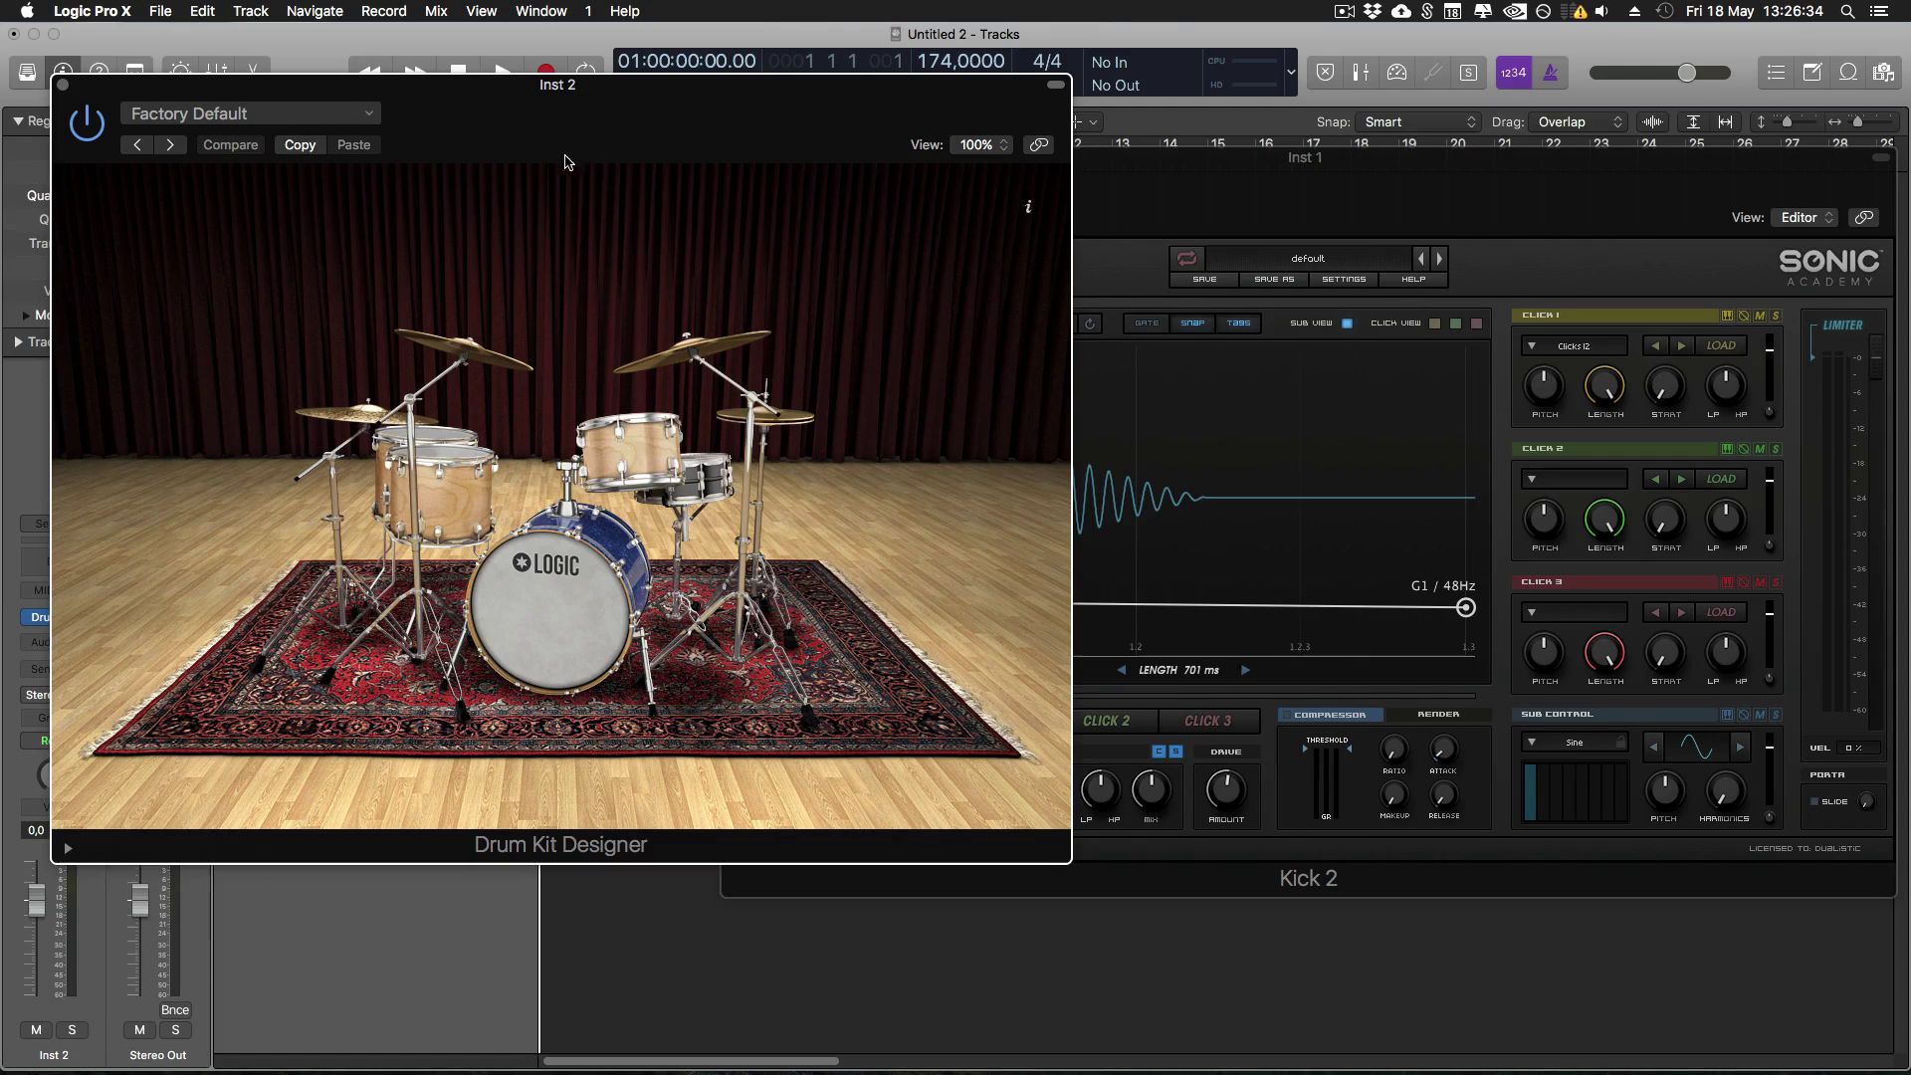
{"action": "left_click_drag", "start_coordinate": [440, 90], "coordinate": [734, 123]}
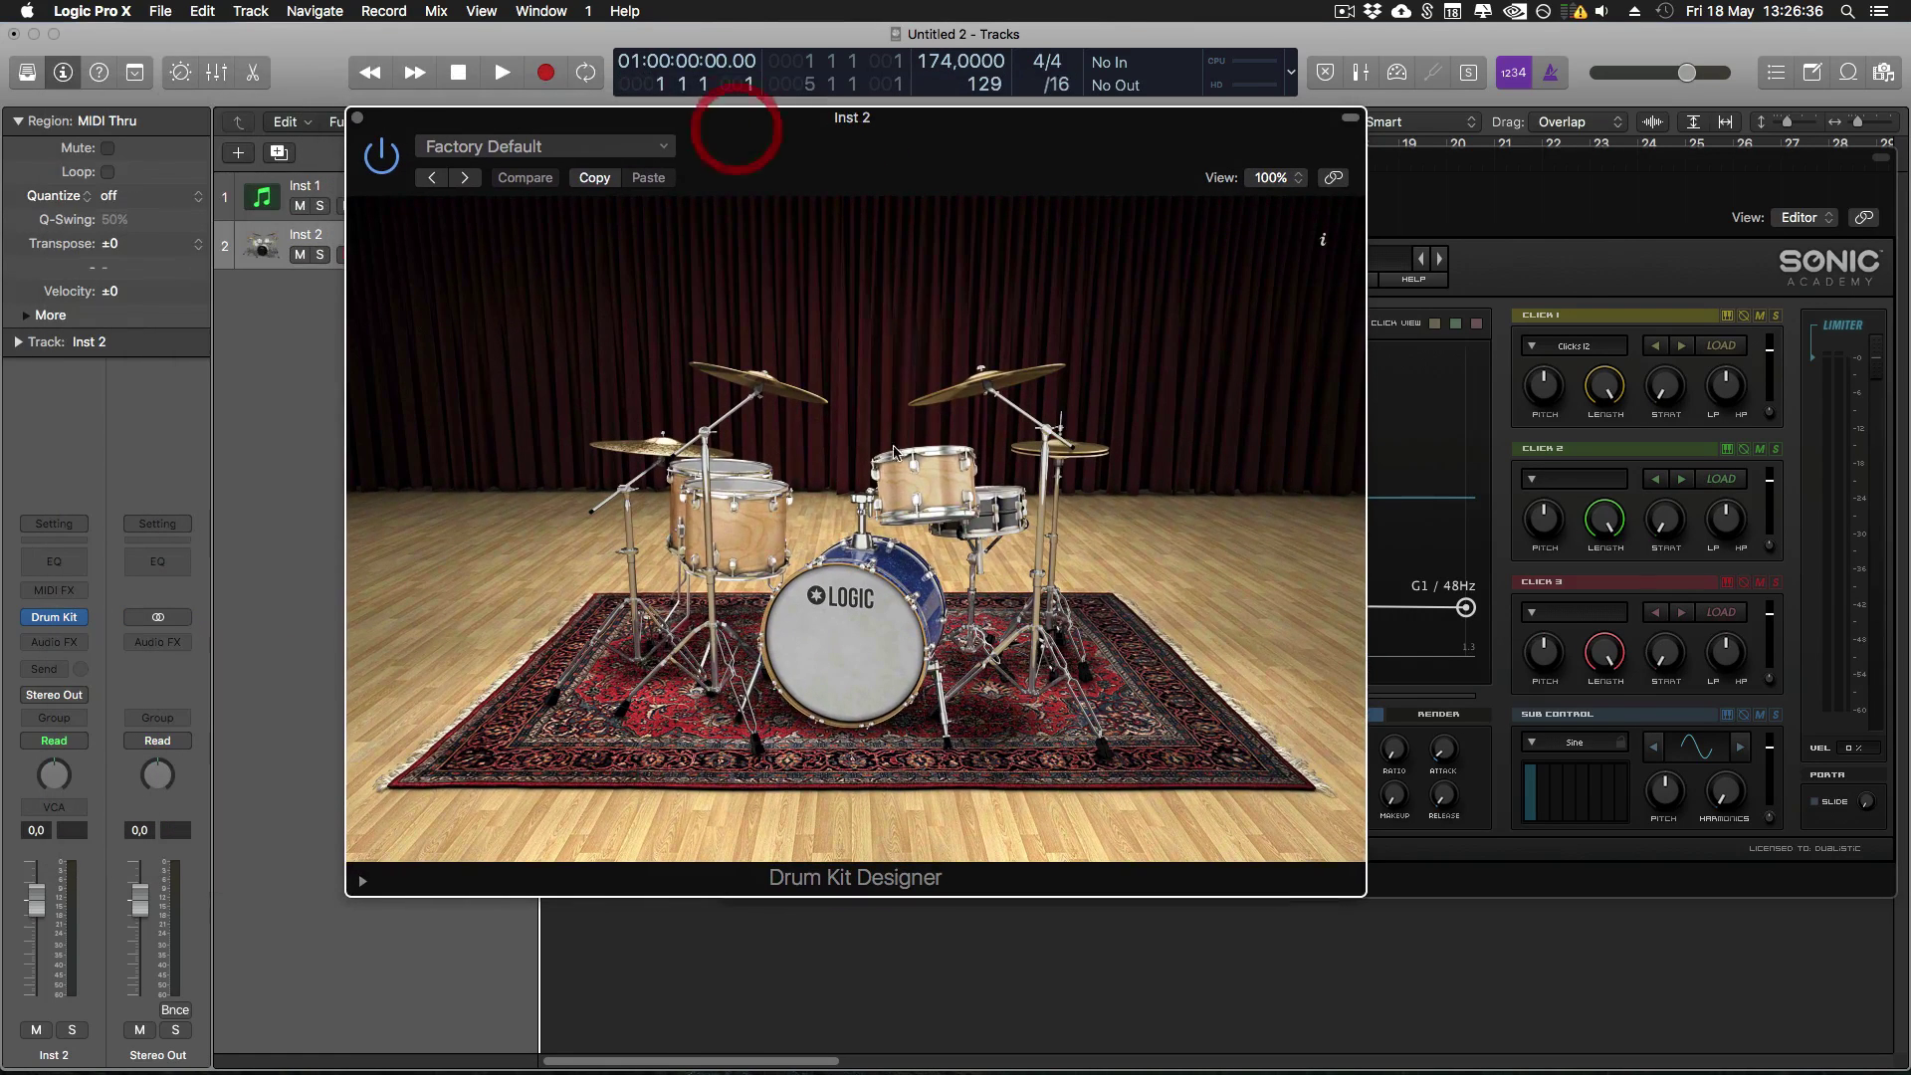
Expand Drum Kit Designer's extra settings, shift the Kick 2 window aside and examine the kit's kick drum.
{"action": "left_click", "coordinate": [363, 882]}
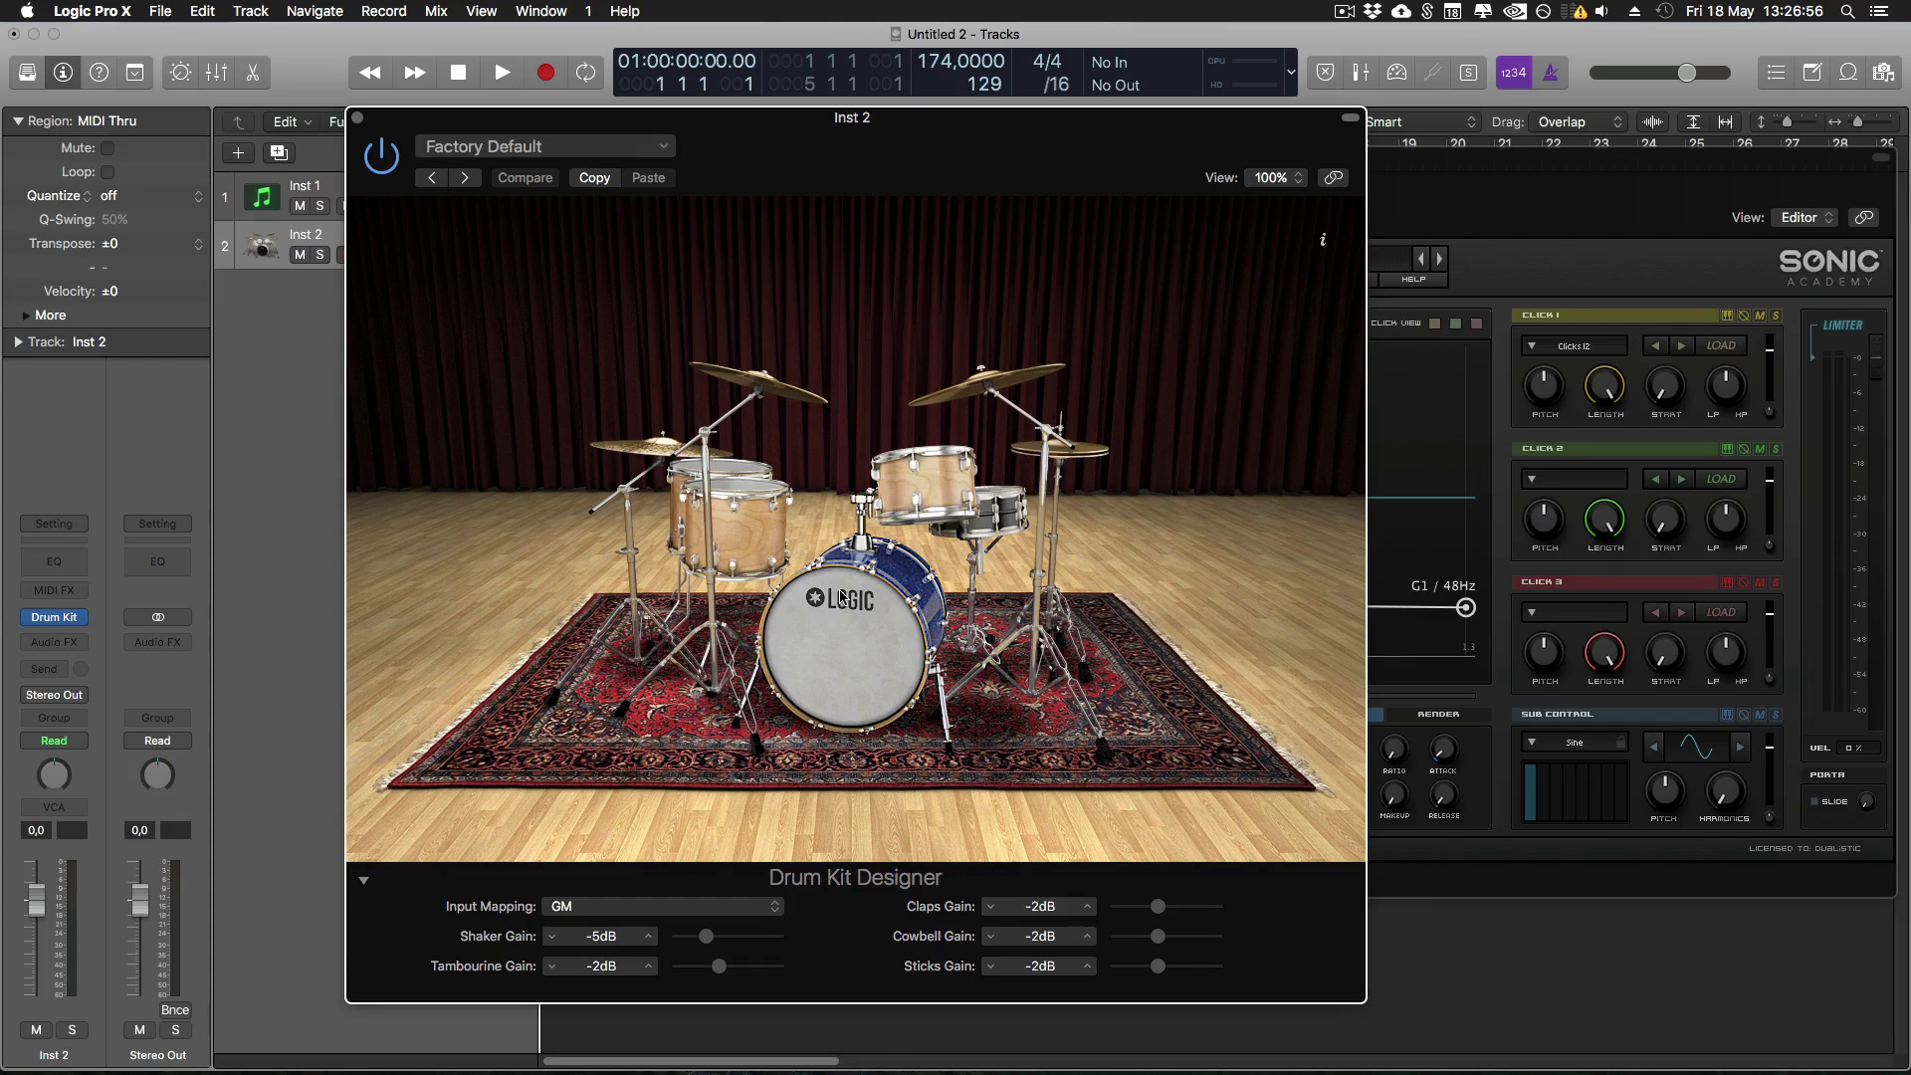
{"action": "left_click_drag", "start_coordinate": [1483, 174], "coordinate": [1396, 165]}
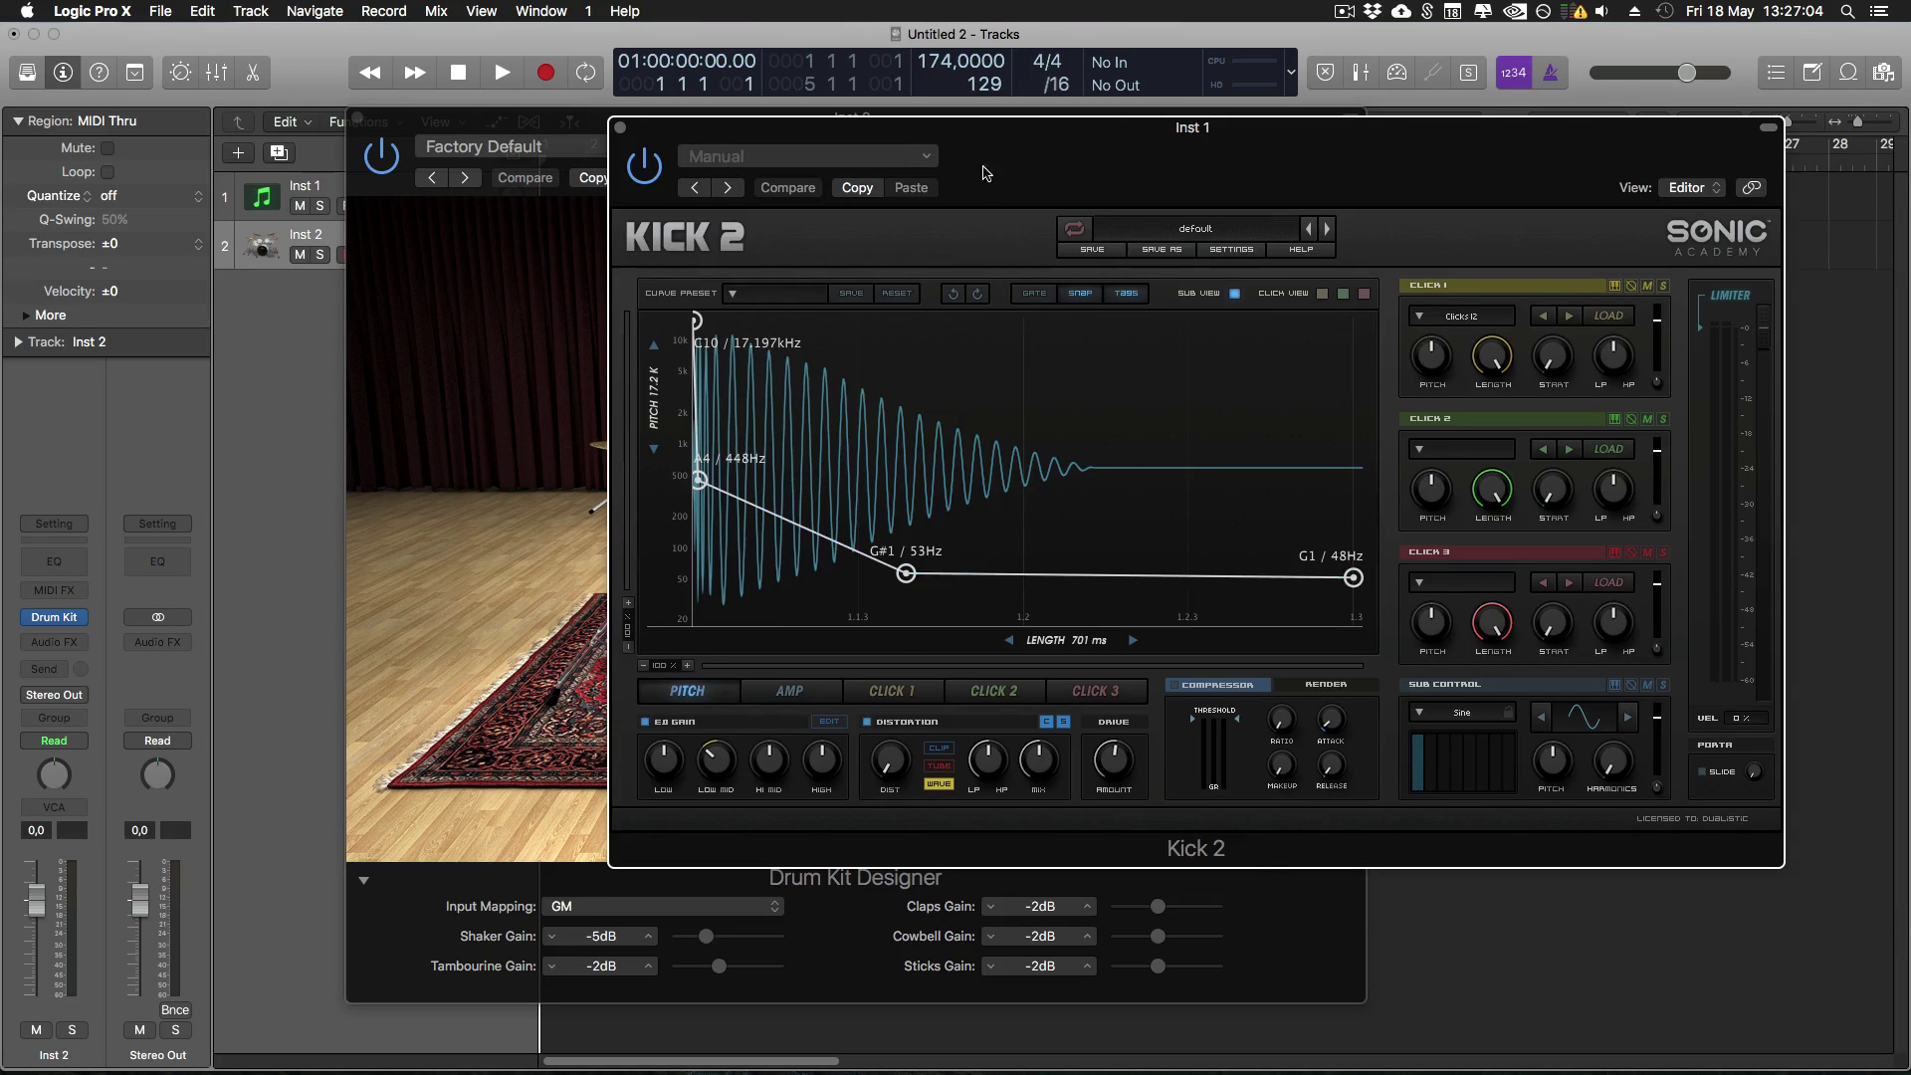
{"action": "left_click_drag", "start_coordinate": [920, 164], "coordinate": [1244, 213]}
{"action": "left_click", "coordinate": [796, 129]}
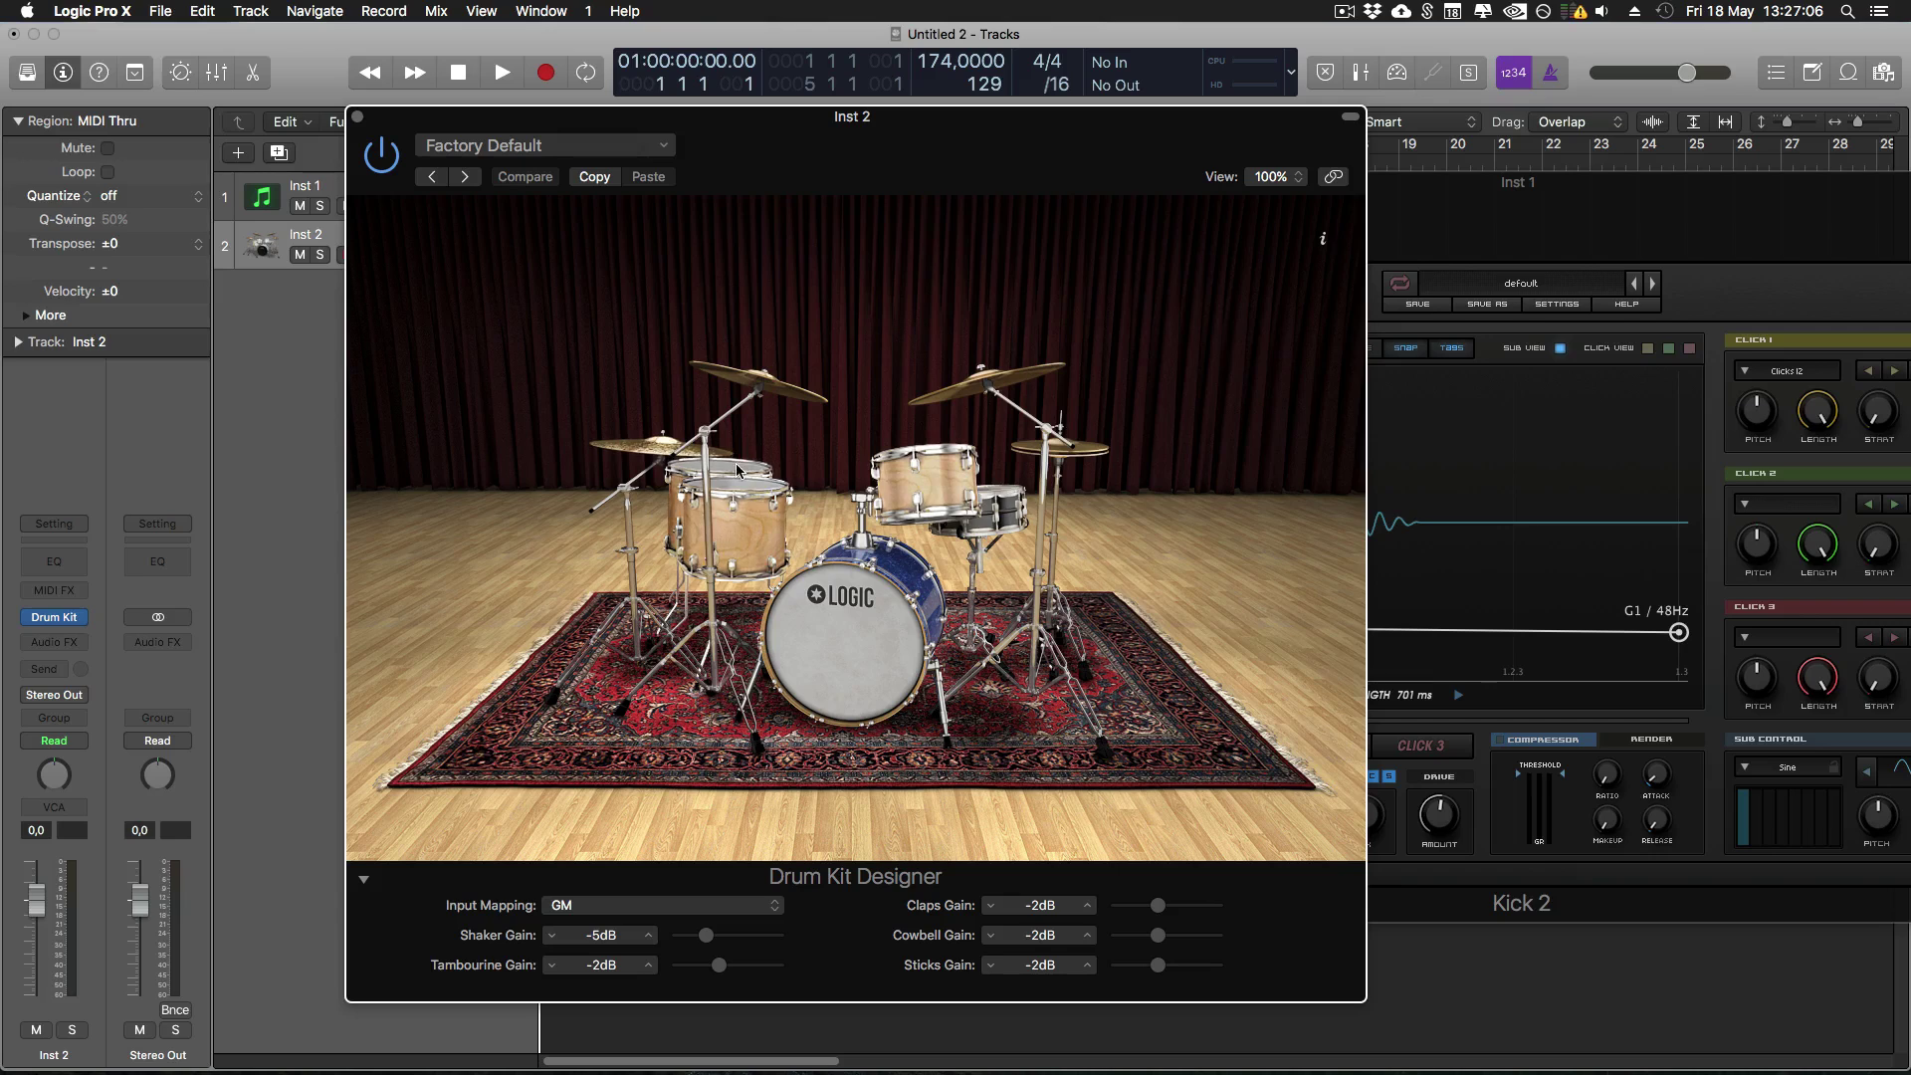
{"action": "left_click", "coordinate": [866, 669]}
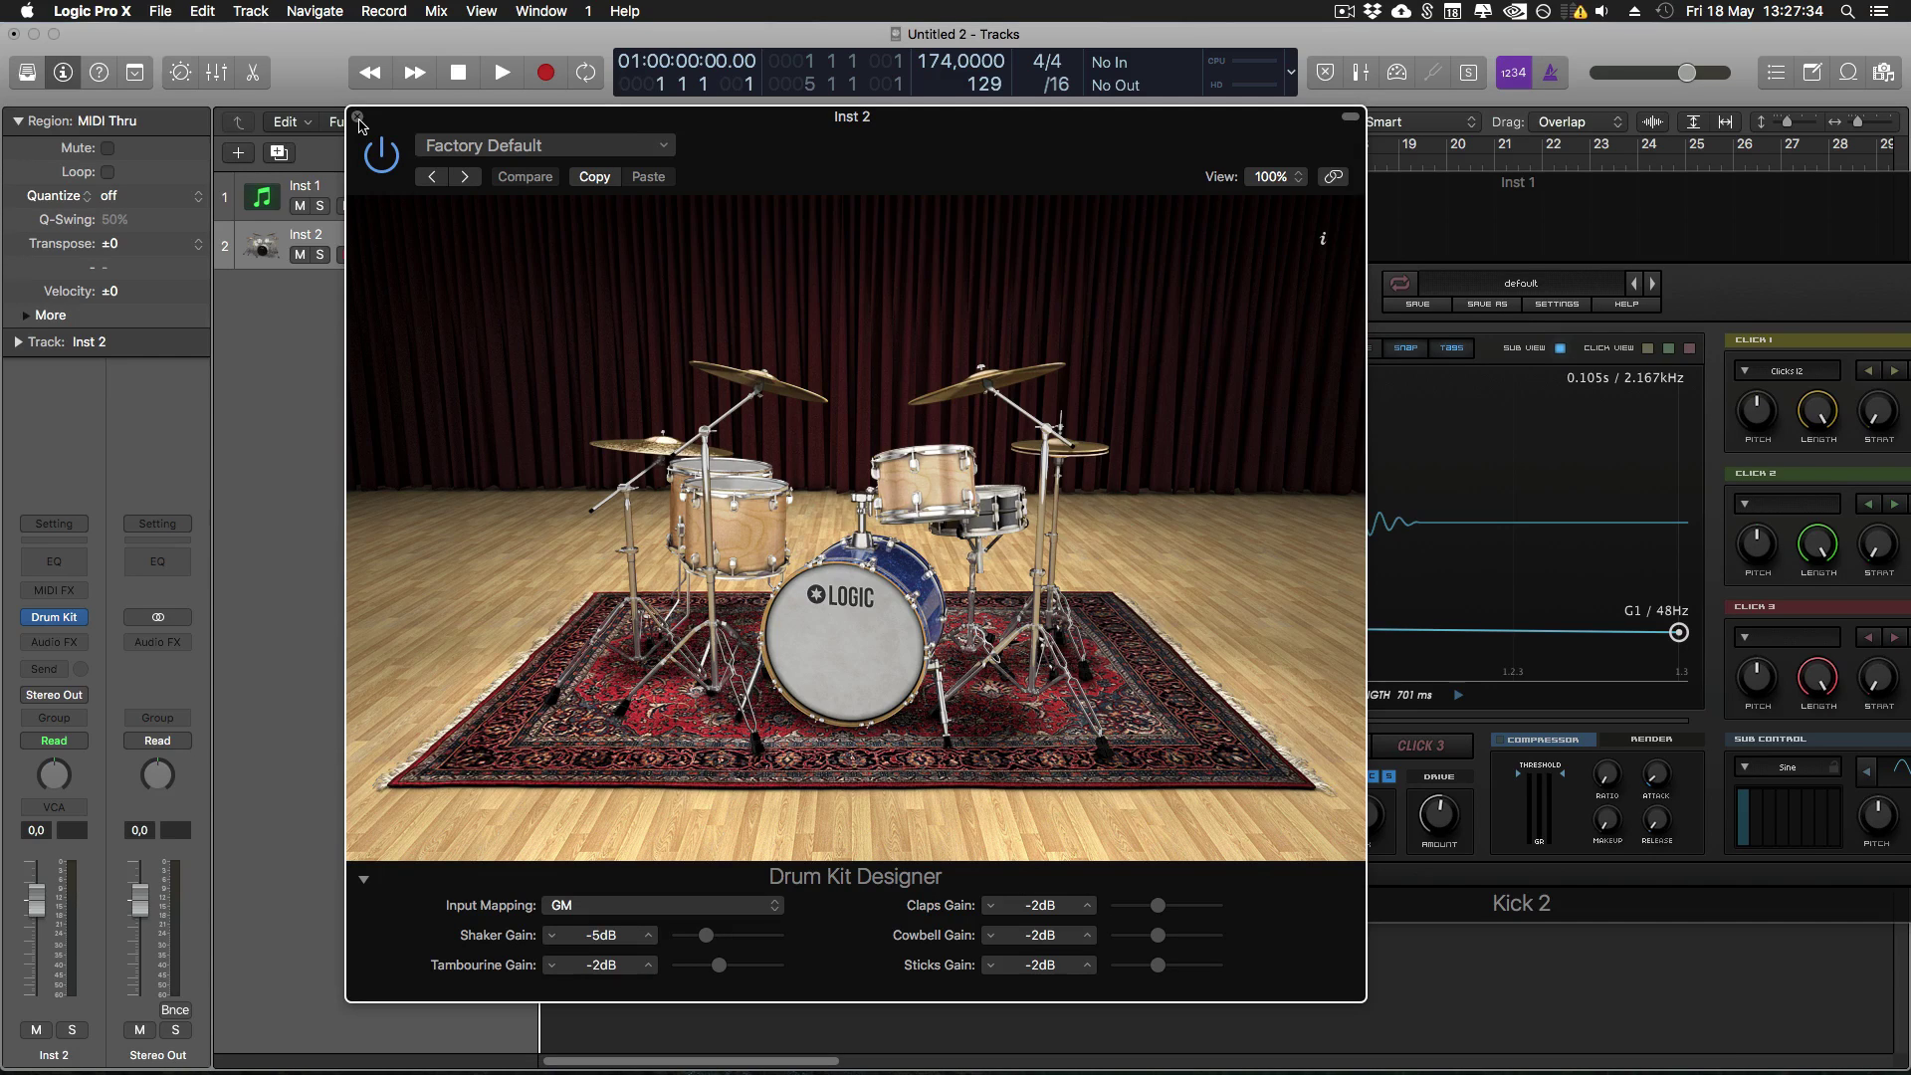
Close the Drum Kit Designer window and load the factory D&B preset Cal 01 in Kick 2.
{"action": "left_click", "coordinate": [359, 119]}
{"action": "left_click_drag", "start_coordinate": [1387, 214], "coordinate": [858, 198]}
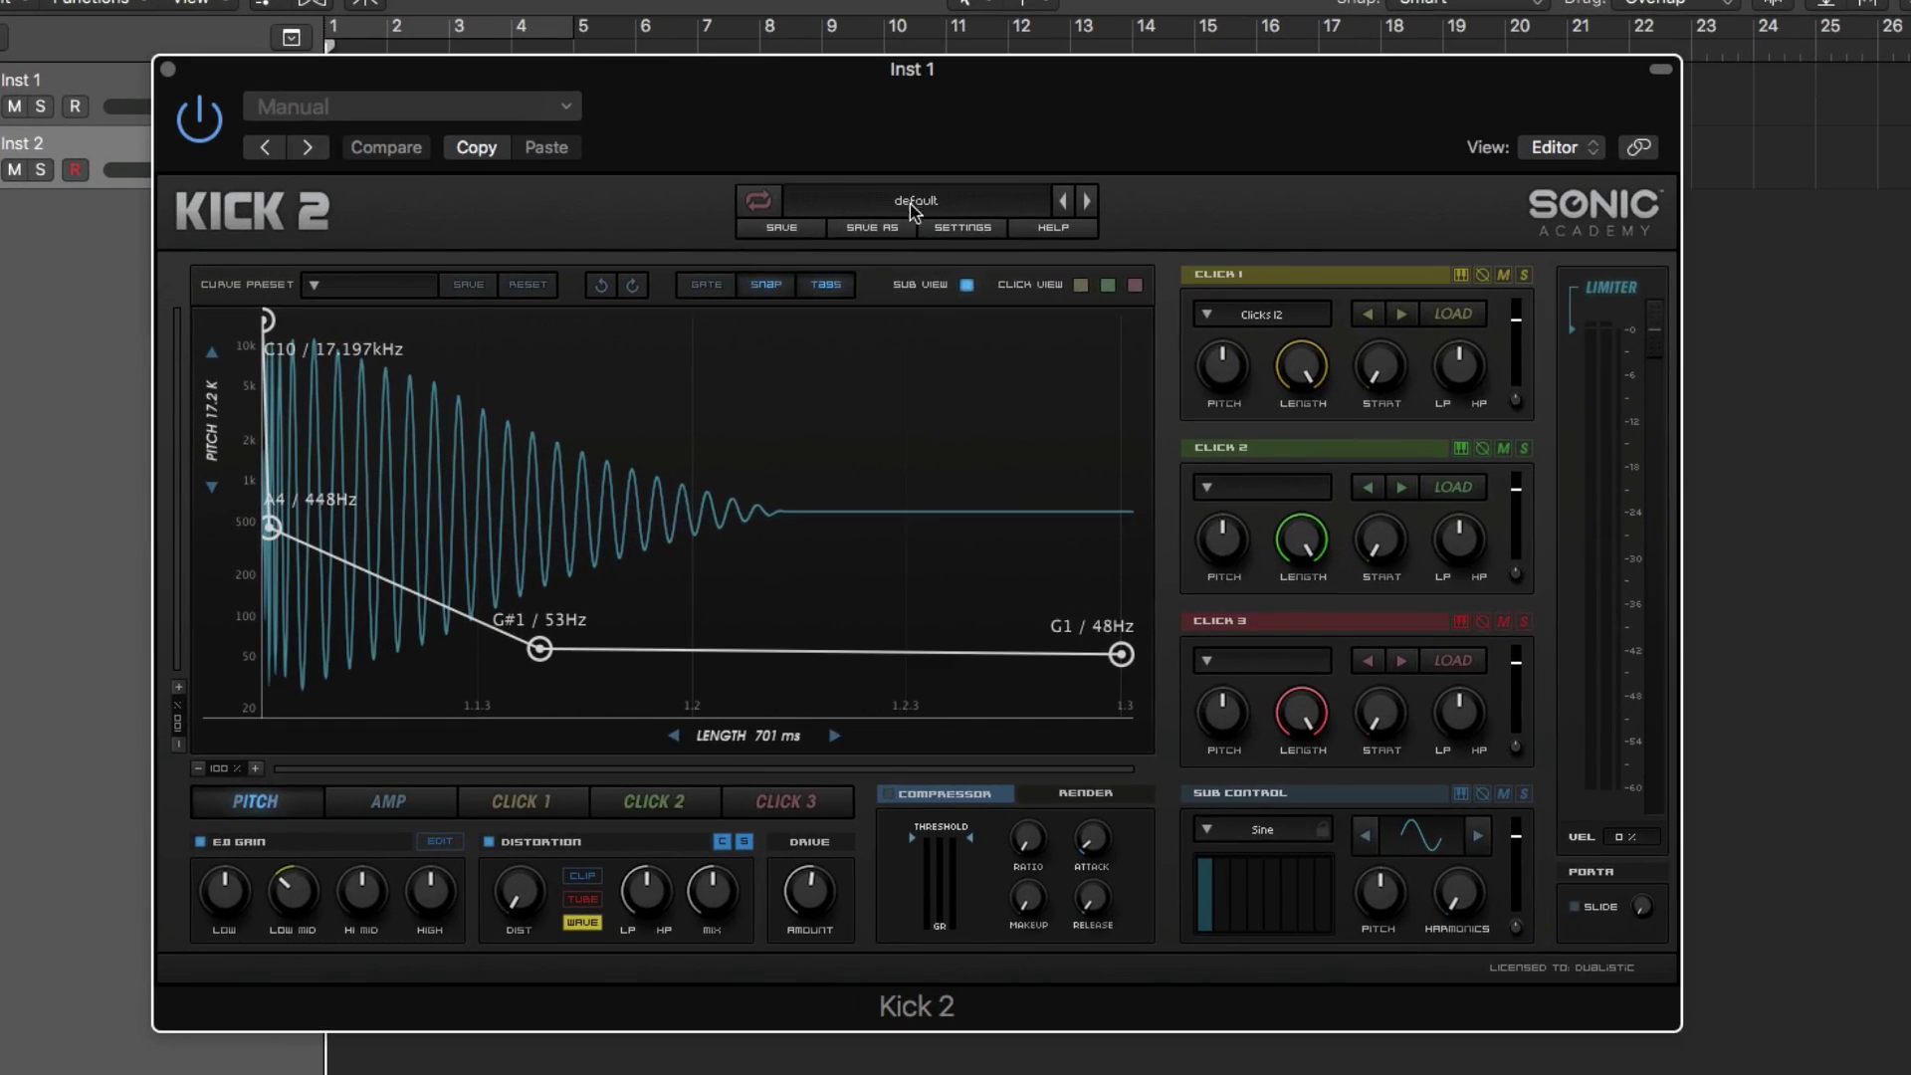
{"action": "left_click", "coordinate": [942, 235]}
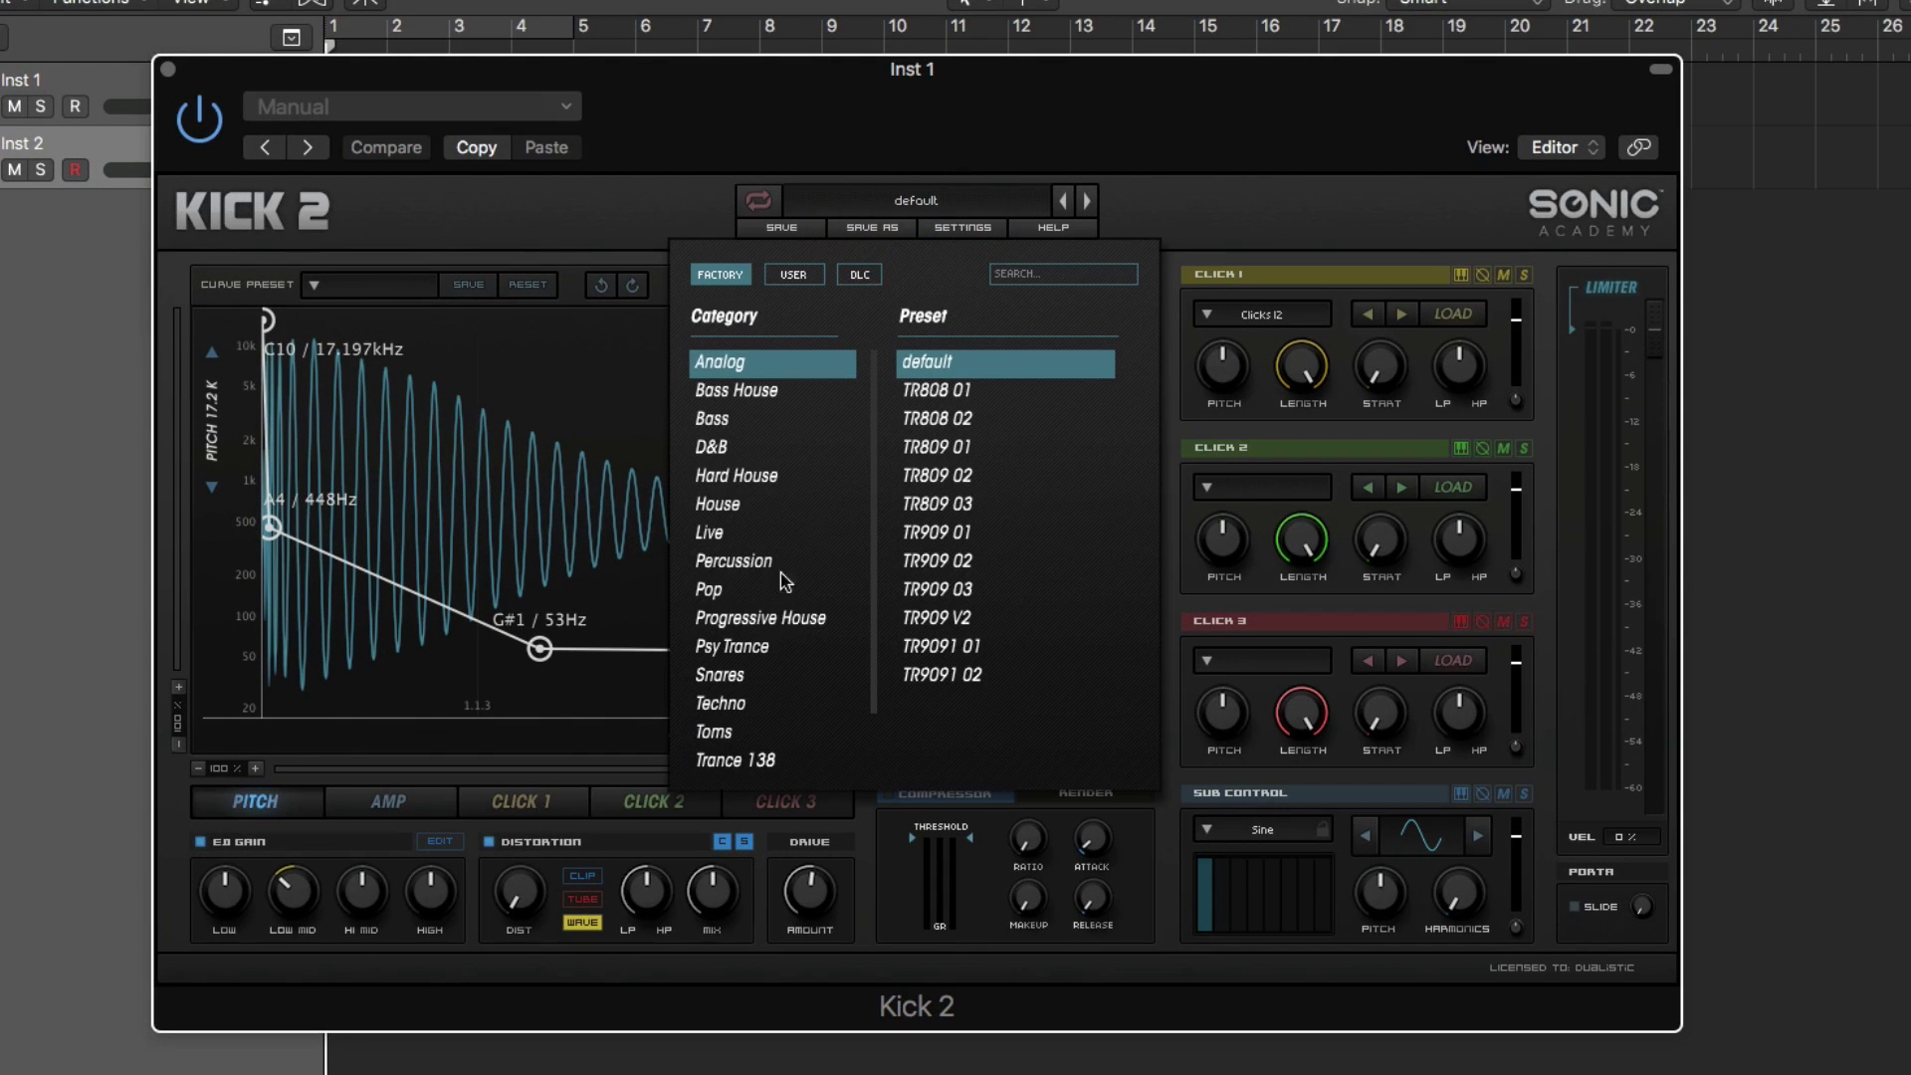
{"action": "scroll", "coordinate": [806, 588], "scroll_direction": "down", "scroll_amount": 2}
{"action": "scroll", "coordinate": [777, 562], "scroll_direction": "up", "scroll_amount": 2}
{"action": "left_click", "coordinate": [723, 449]}
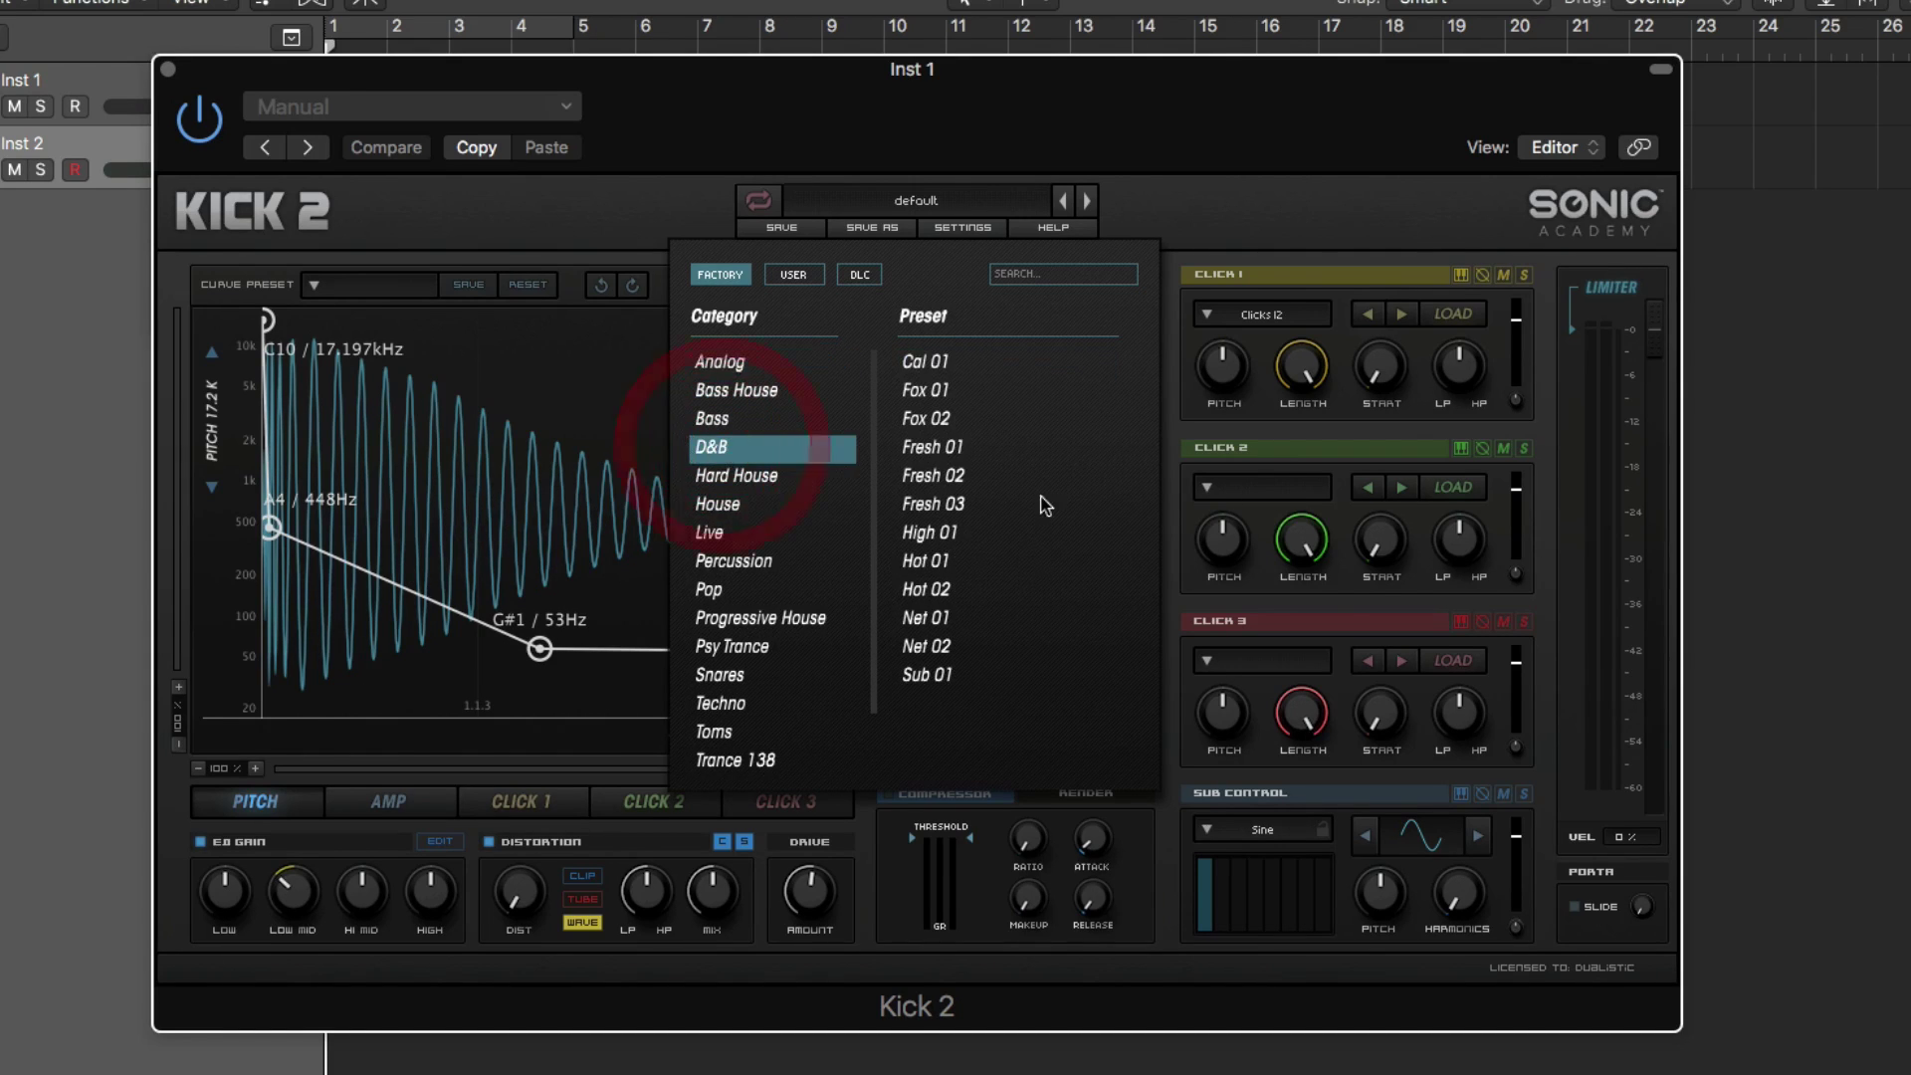
{"action": "left_click", "coordinate": [941, 363]}
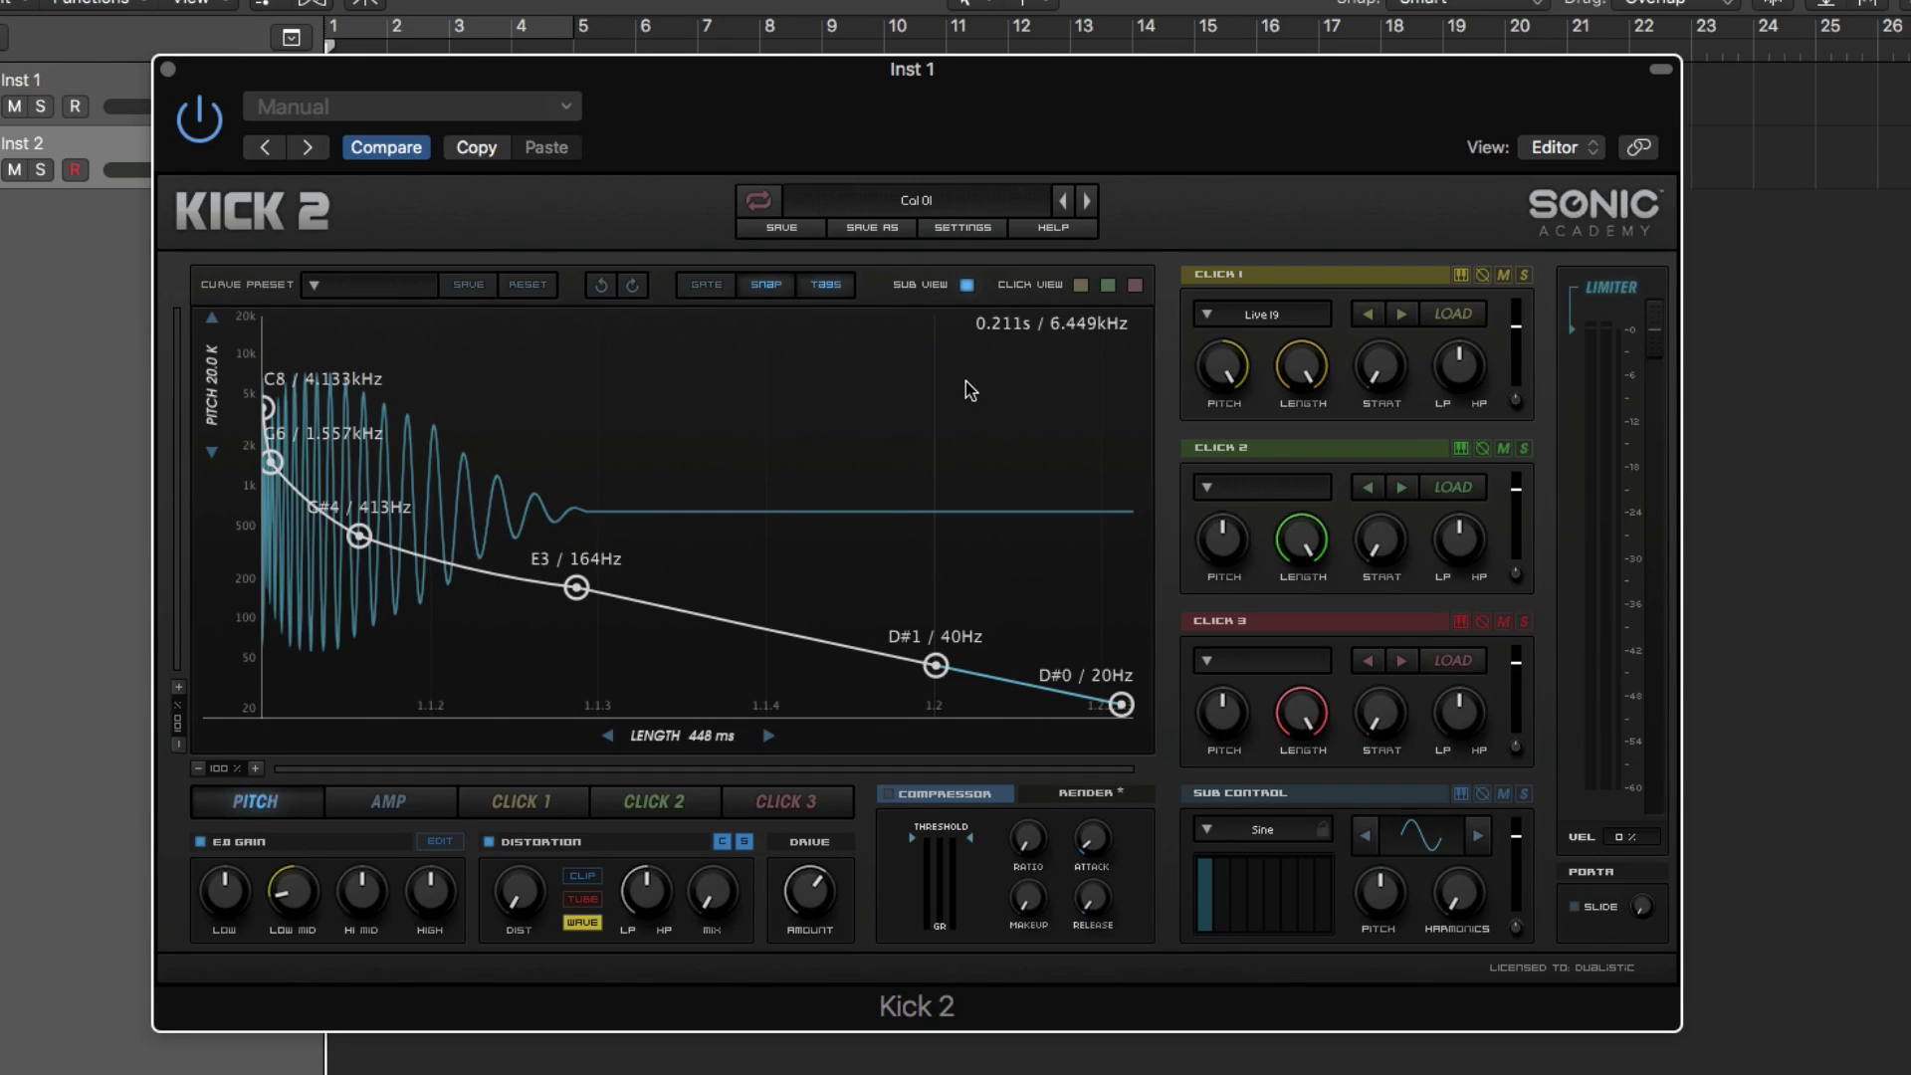
Open Musical Typing, record-enable the Inst 1 track and play test notes on the Kick 2 preset.
{"action": "key", "text": "super+k"}
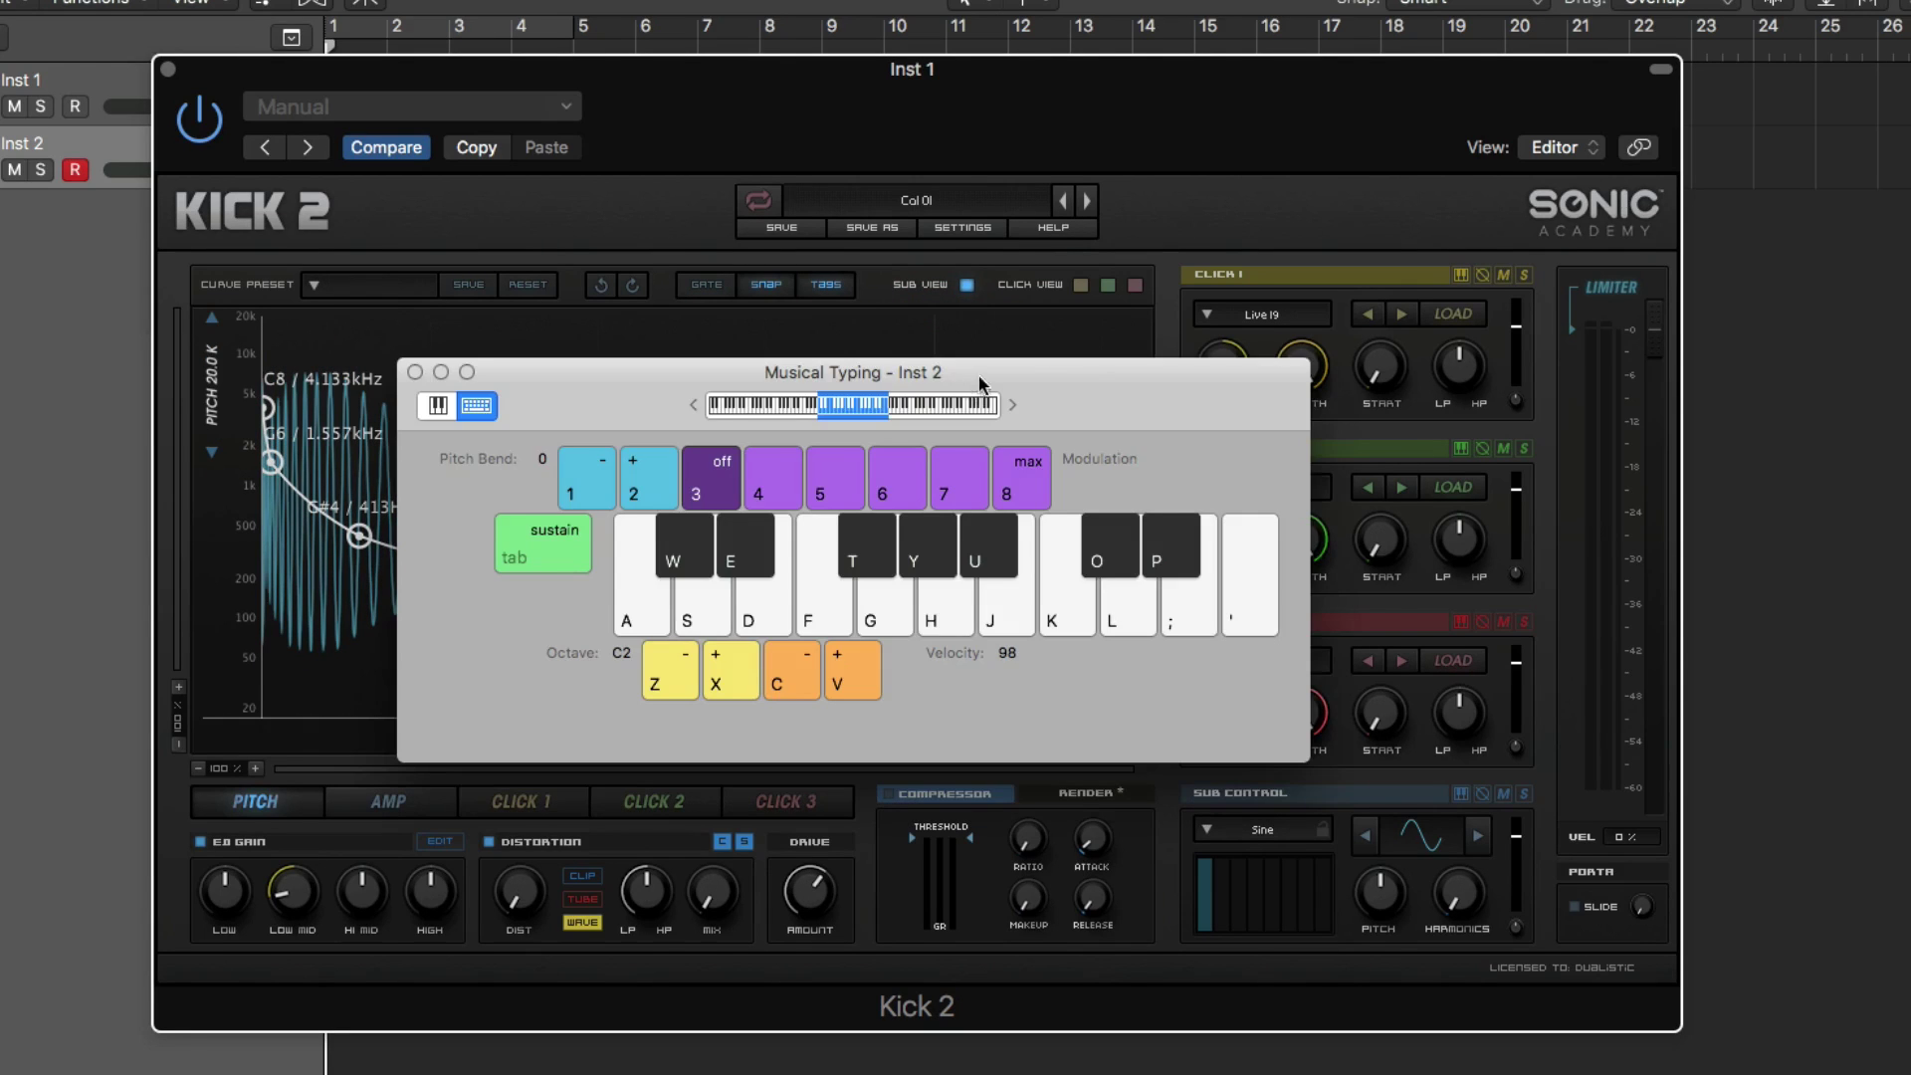
{"action": "left_click_drag", "start_coordinate": [1091, 372], "coordinate": [1251, 394]}
{"action": "key", "text": "d"}
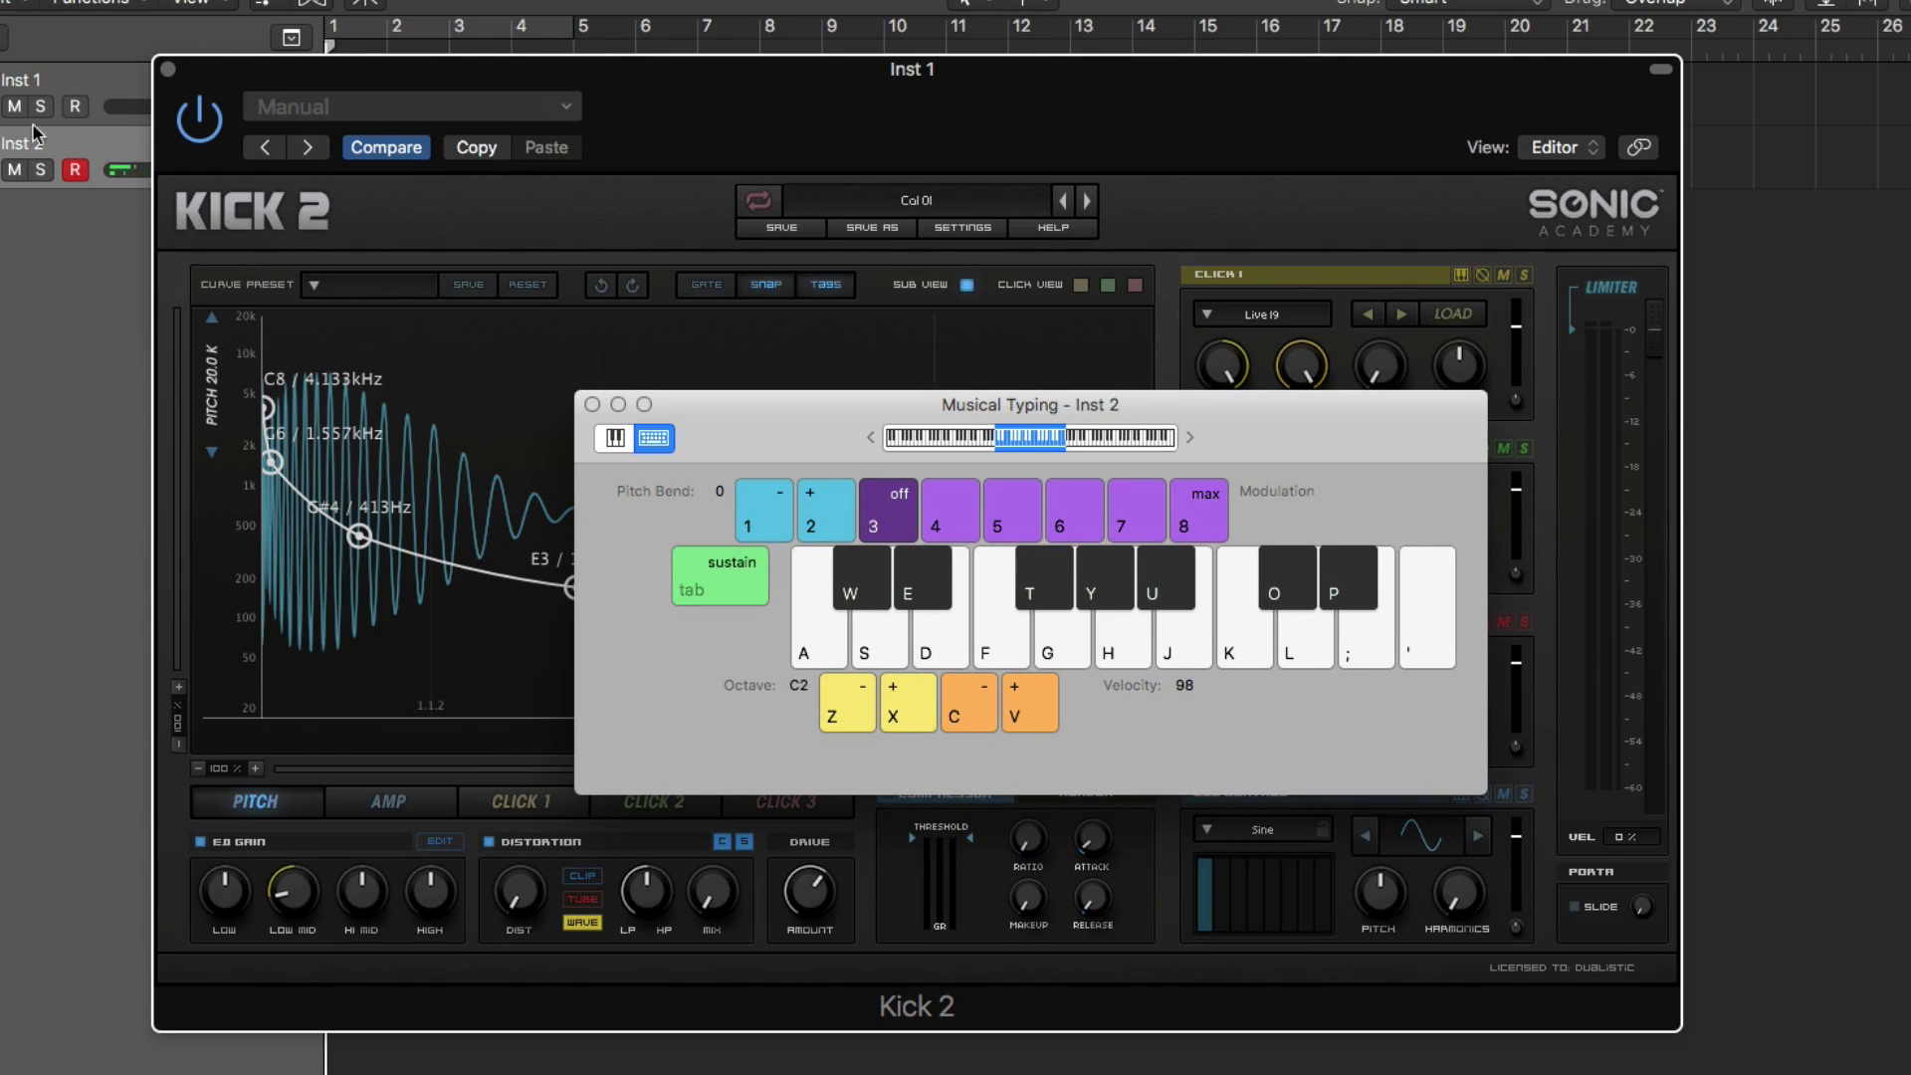
{"action": "left_click", "coordinate": [71, 99]}
{"action": "key", "text": "d"}
{"action": "key", "text": "d"}
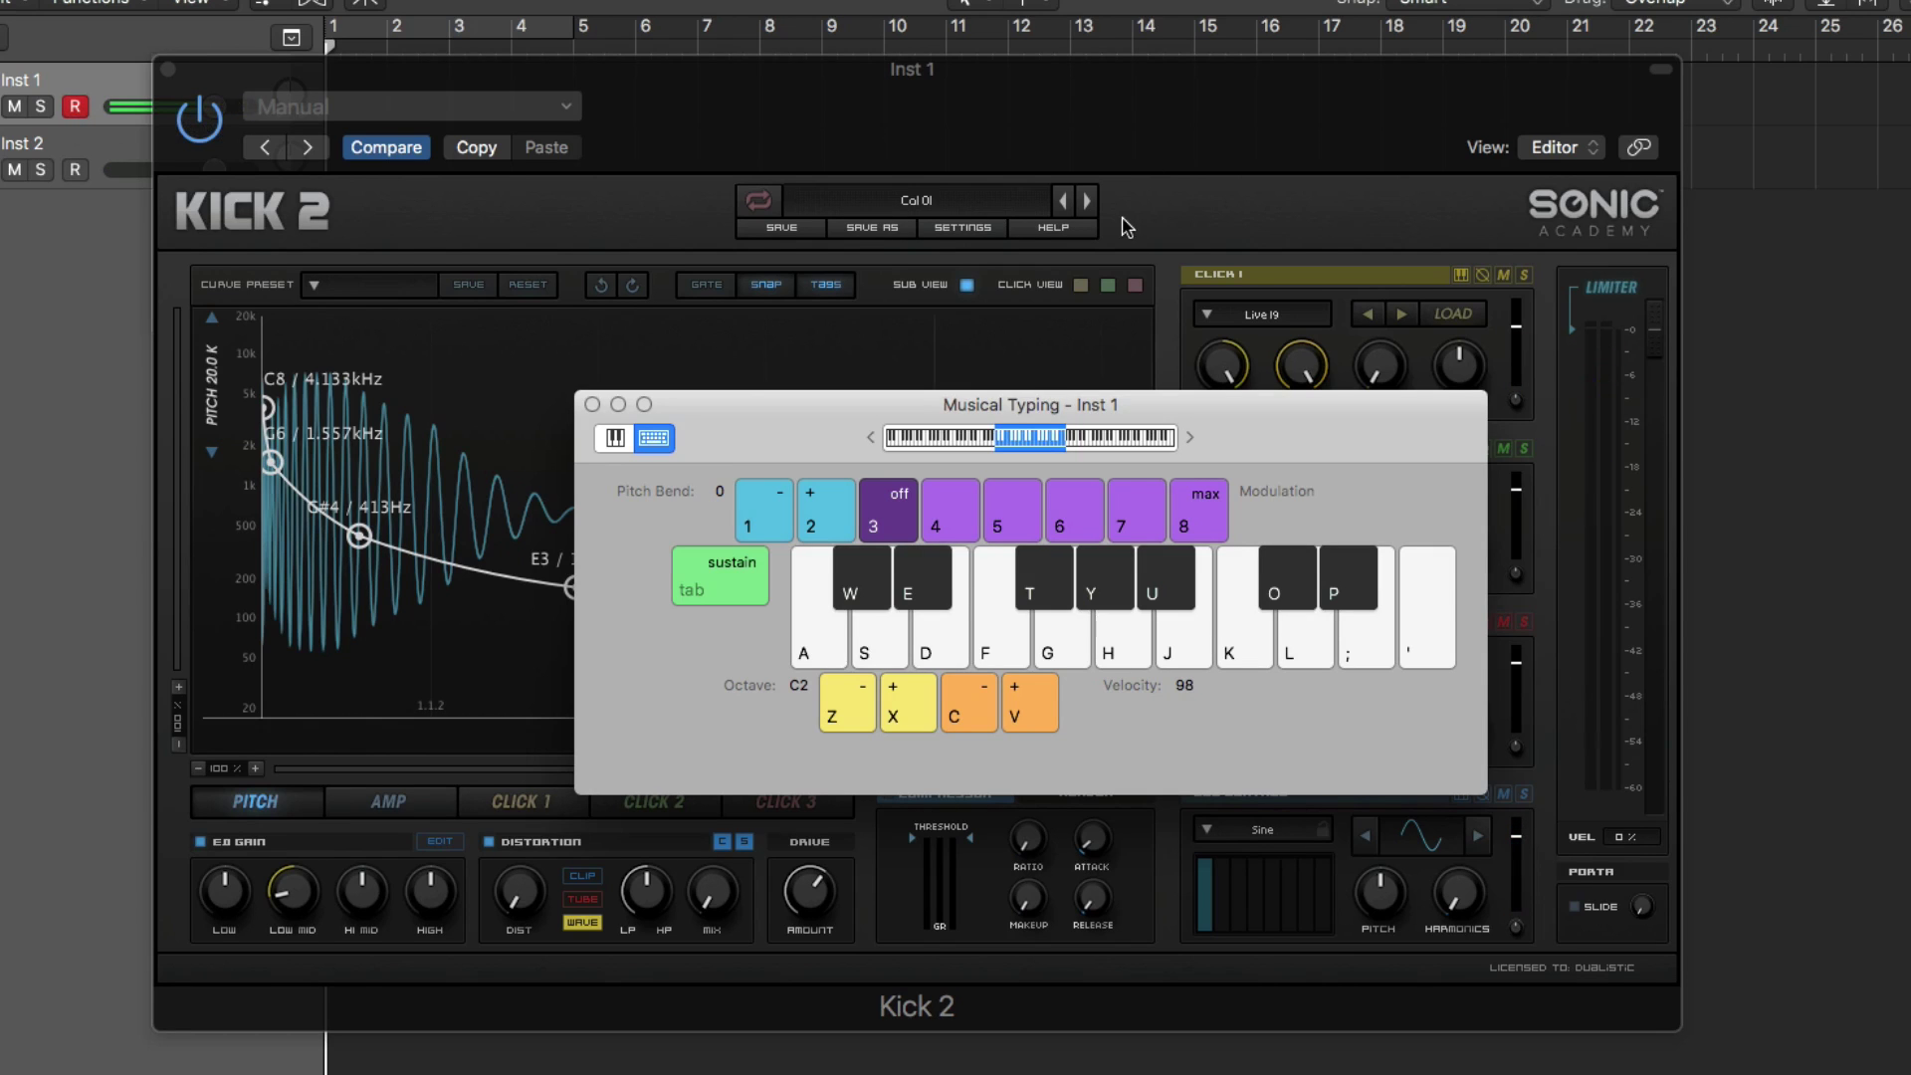
Audition the D&B presets from Fox 01 through High 01, and reload Cal 01.
{"action": "left_click", "coordinate": [1088, 200]}
{"action": "left_click", "coordinate": [1087, 200]}
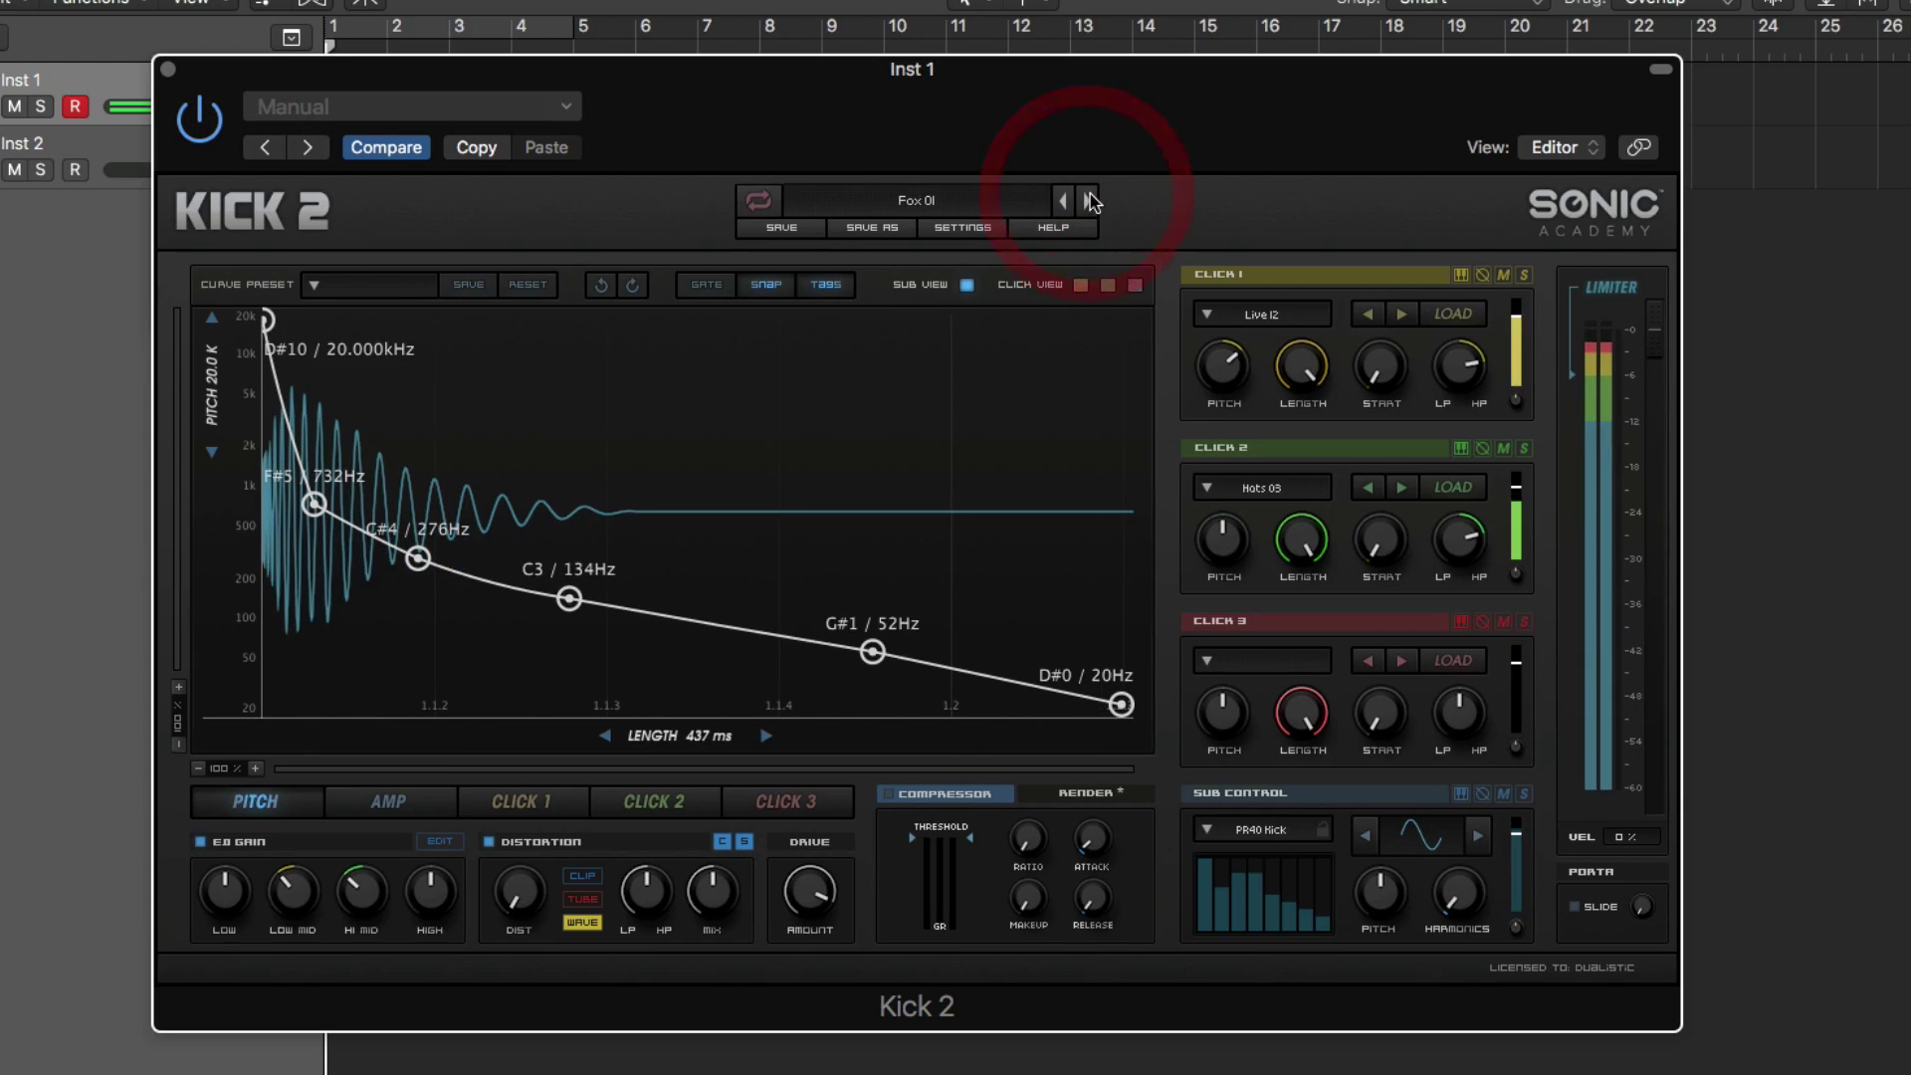
{"action": "left_click", "coordinate": [1088, 200]}
{"action": "left_click", "coordinate": [1091, 200]}
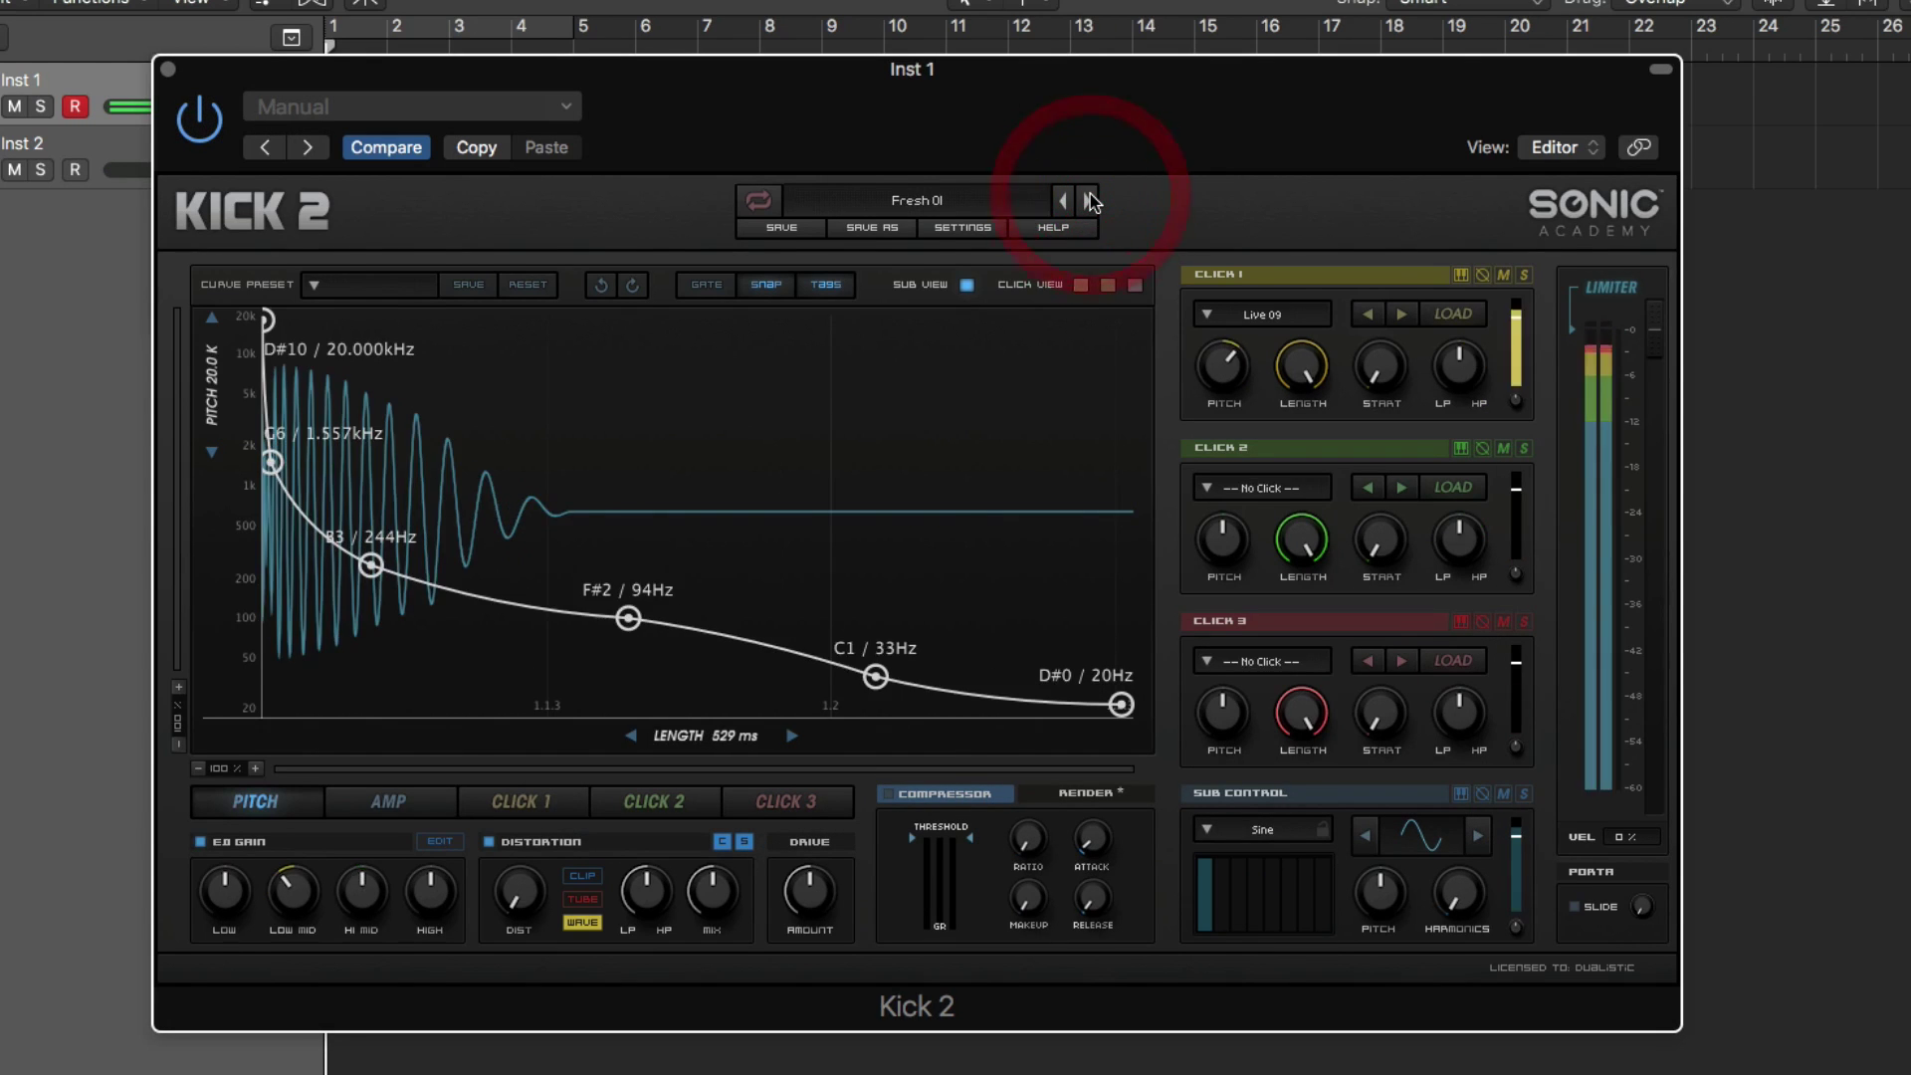
{"action": "left_click", "coordinate": [1091, 200]}
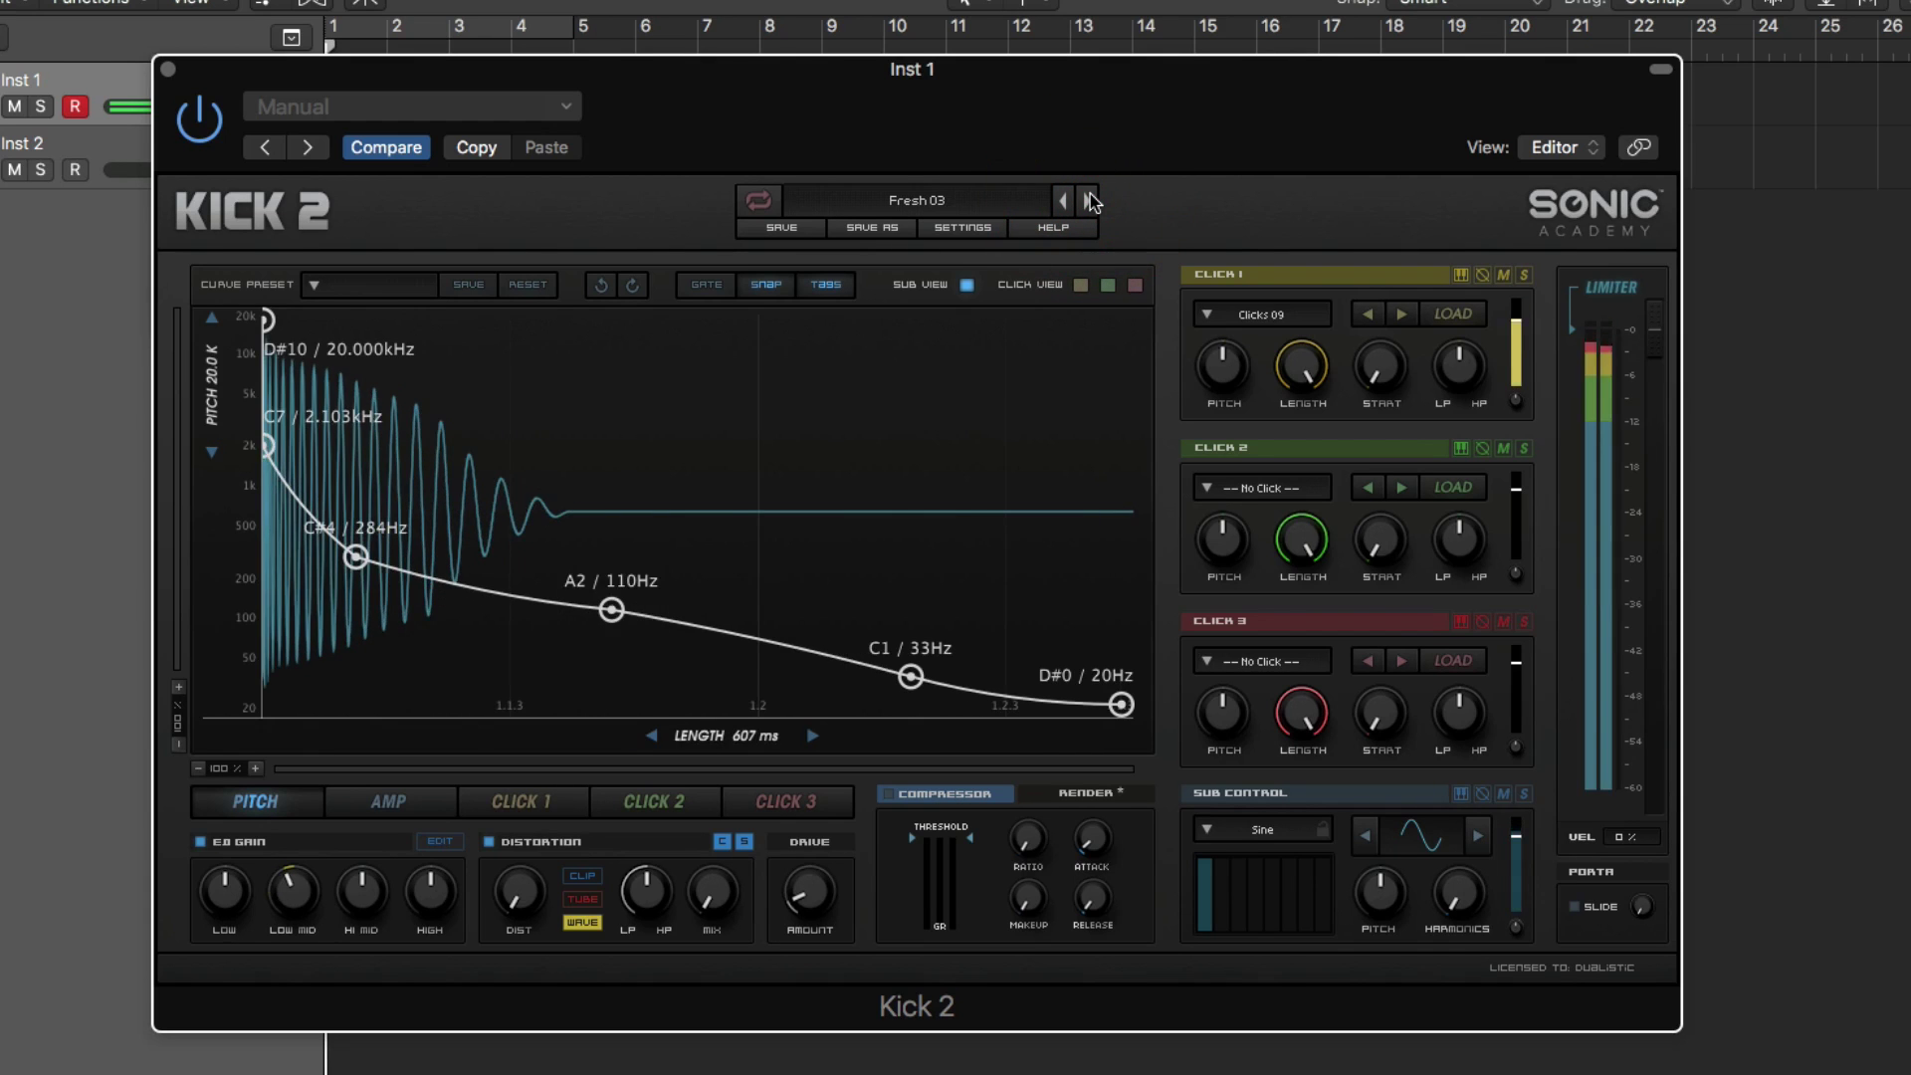
{"action": "left_click", "coordinate": [1091, 200]}
{"action": "left_click", "coordinate": [1019, 200]}
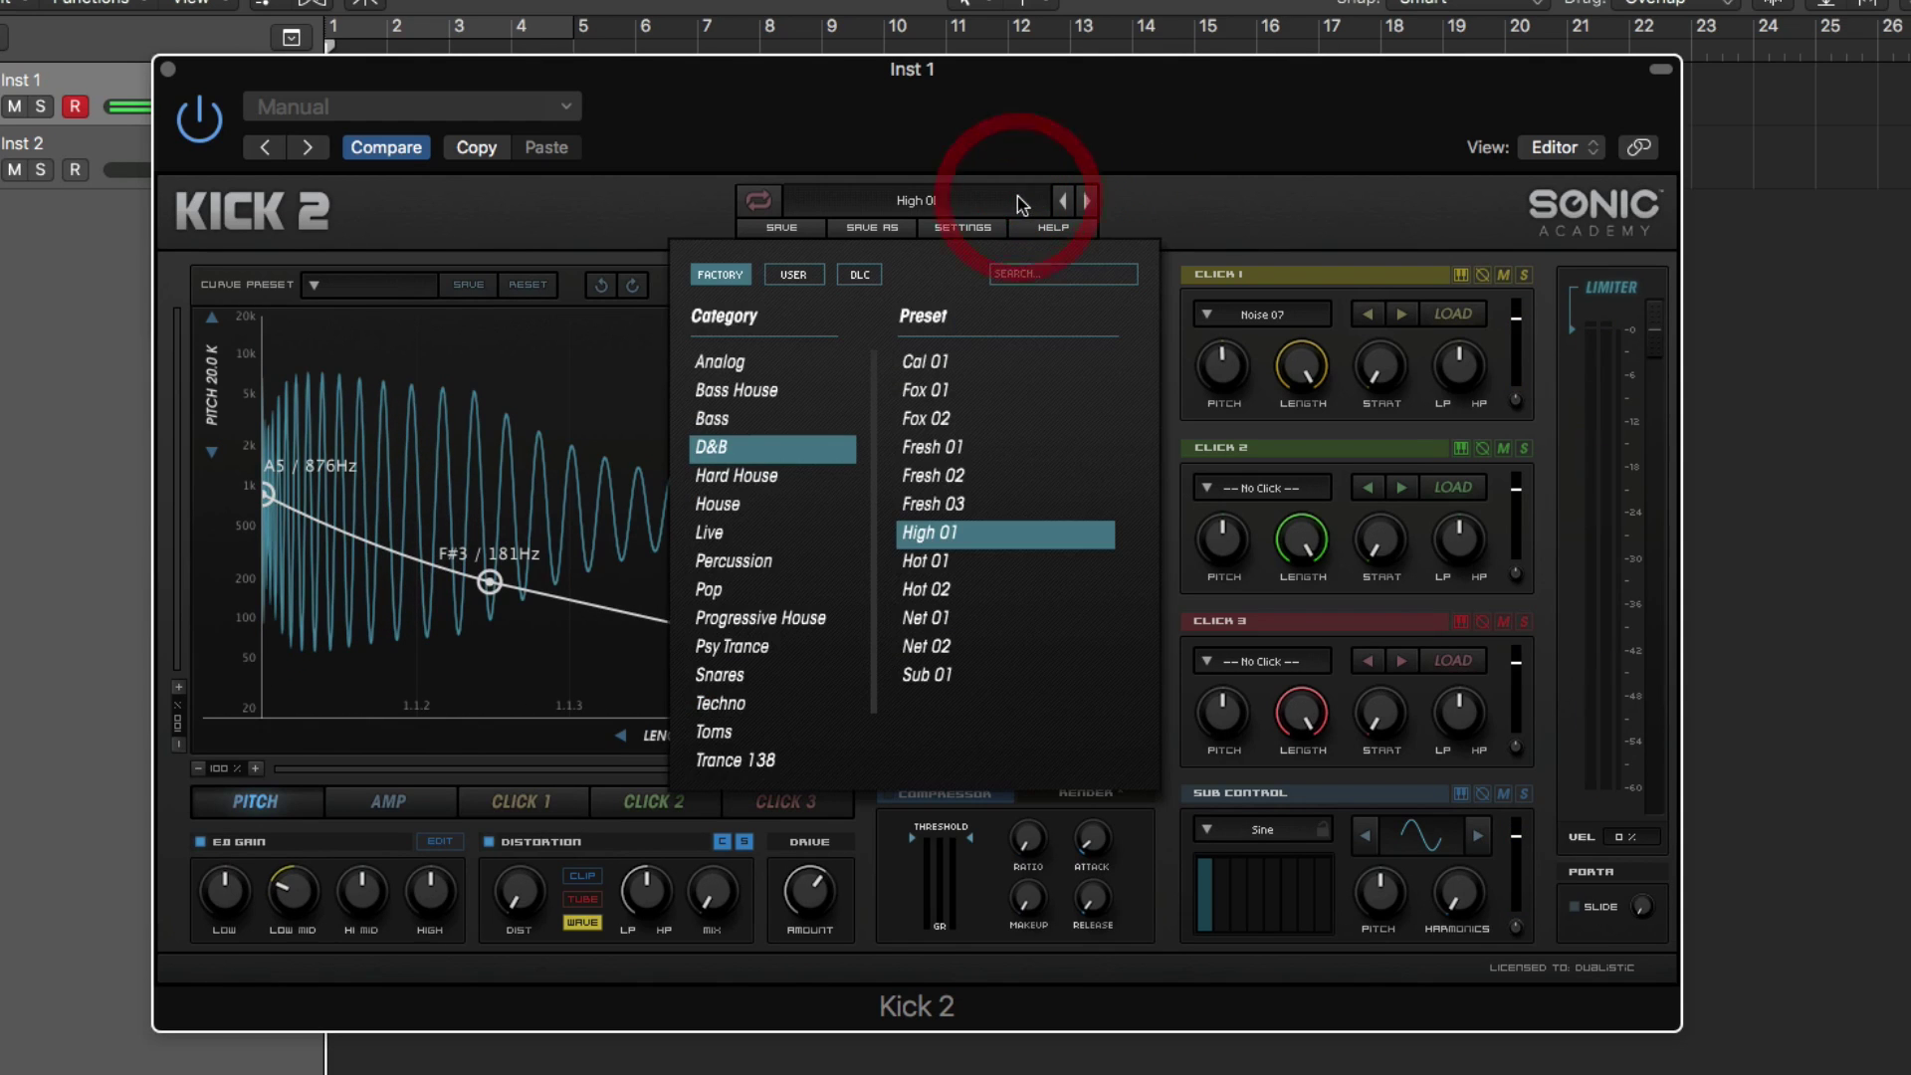
{"action": "left_click", "coordinate": [950, 364]}
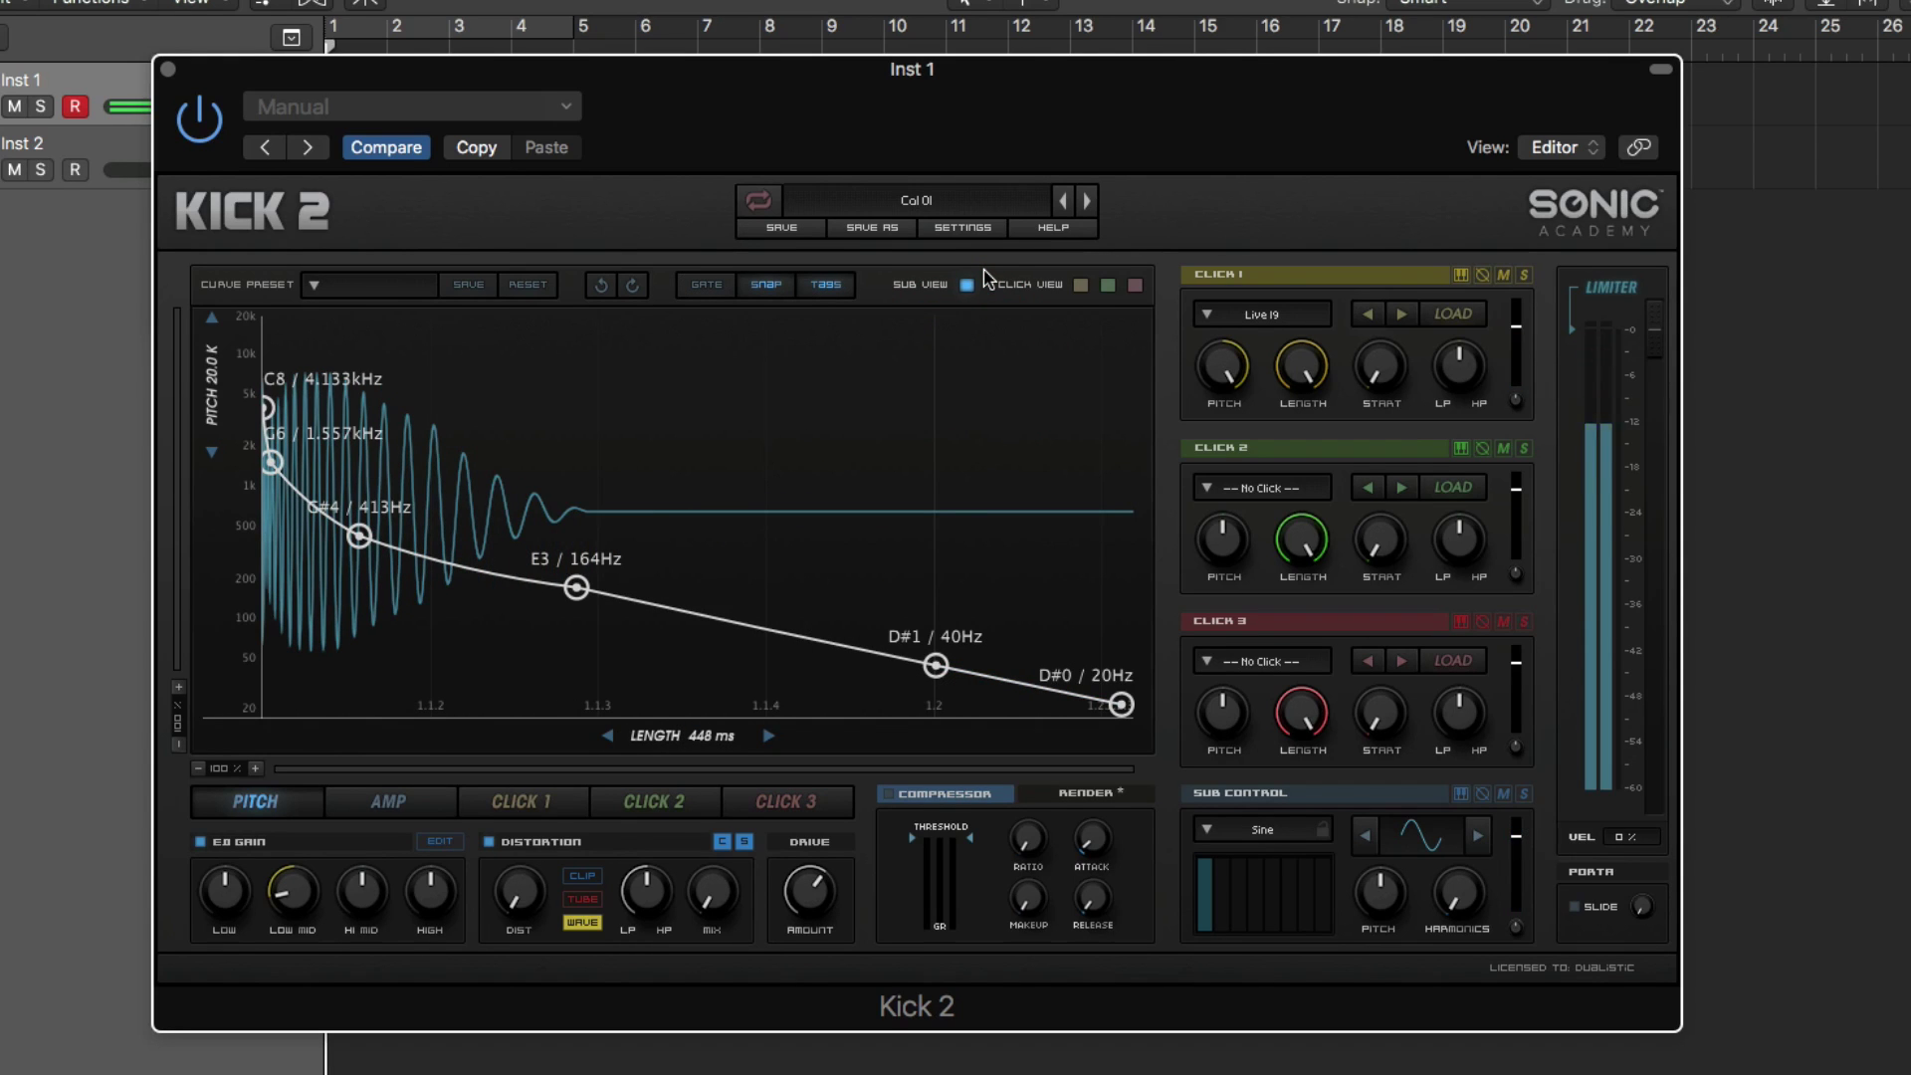
Reposition the Kick 2 window and compare the Fox 01 preset with Cal 01, ending on Cal 01.
{"action": "left_click_drag", "start_coordinate": [1105, 119], "coordinate": [1178, 106]}
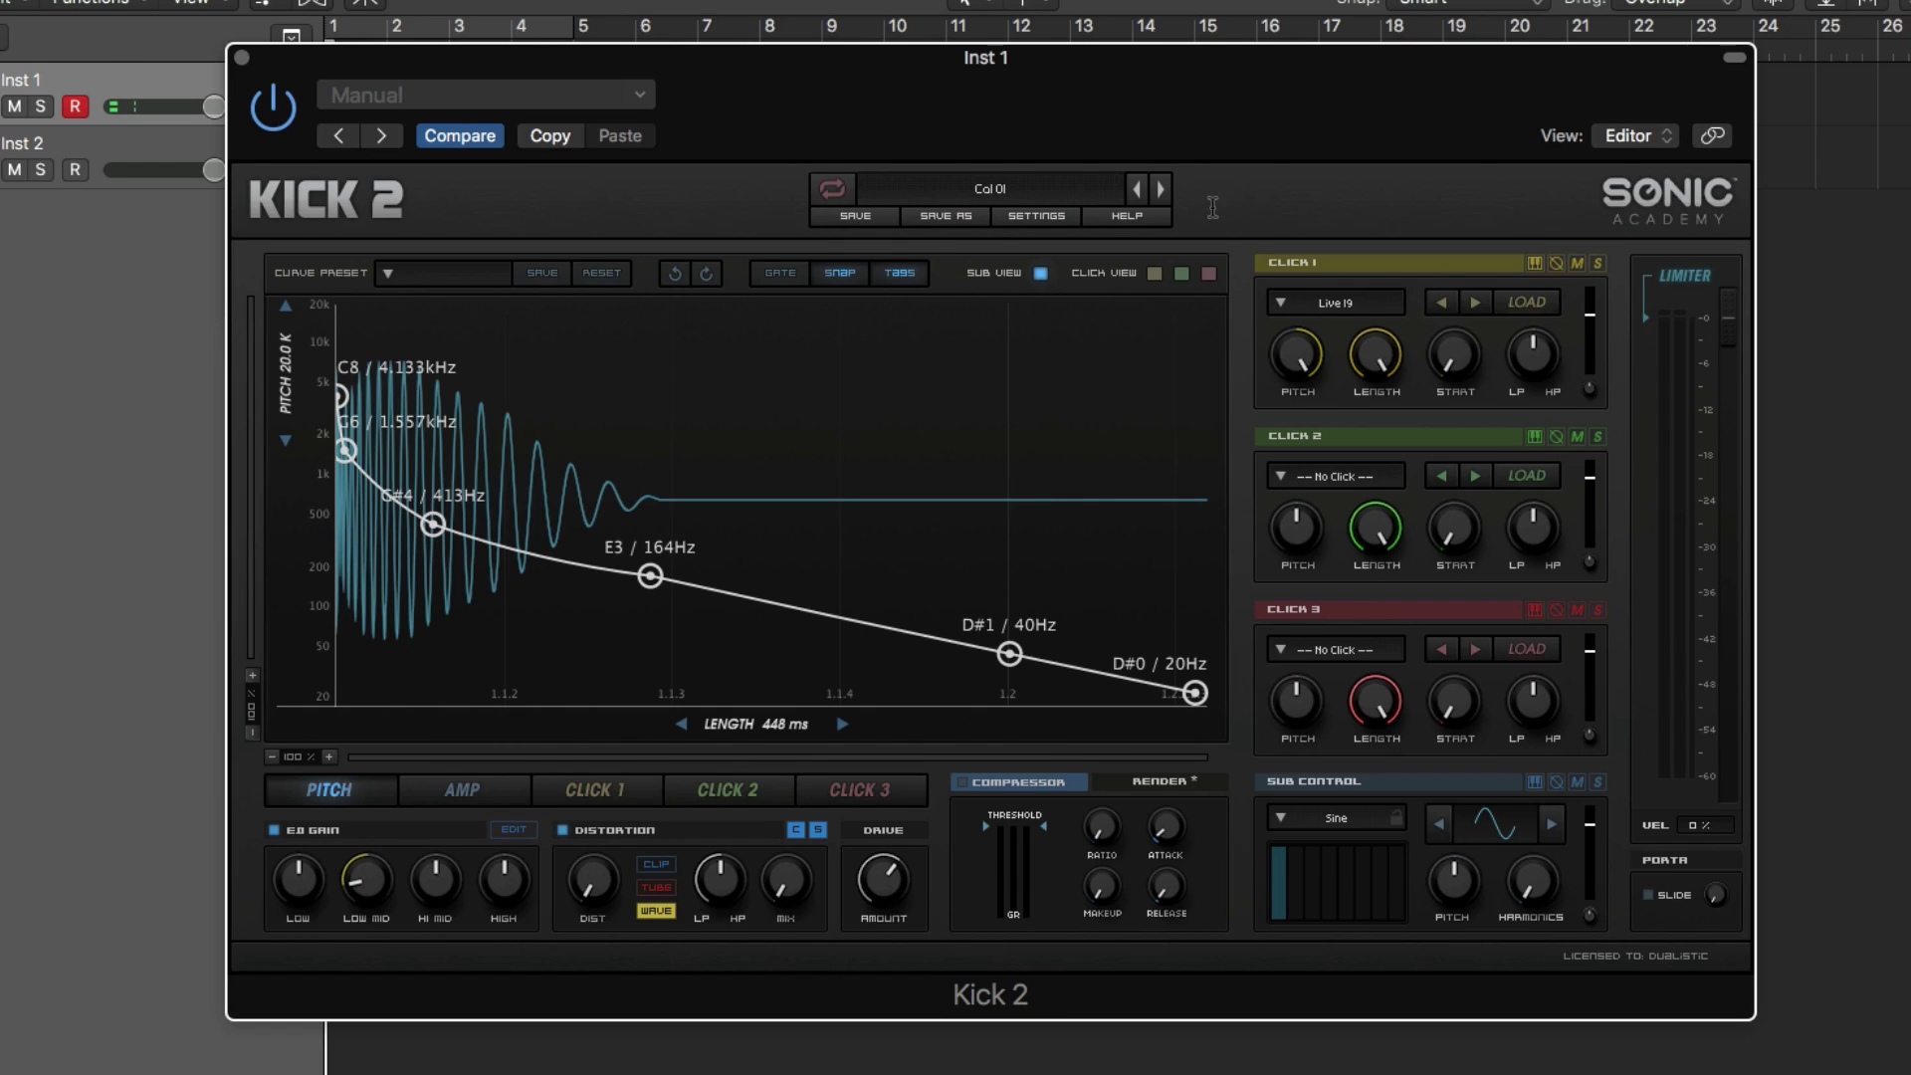
{"action": "left_click", "coordinate": [1162, 189]}
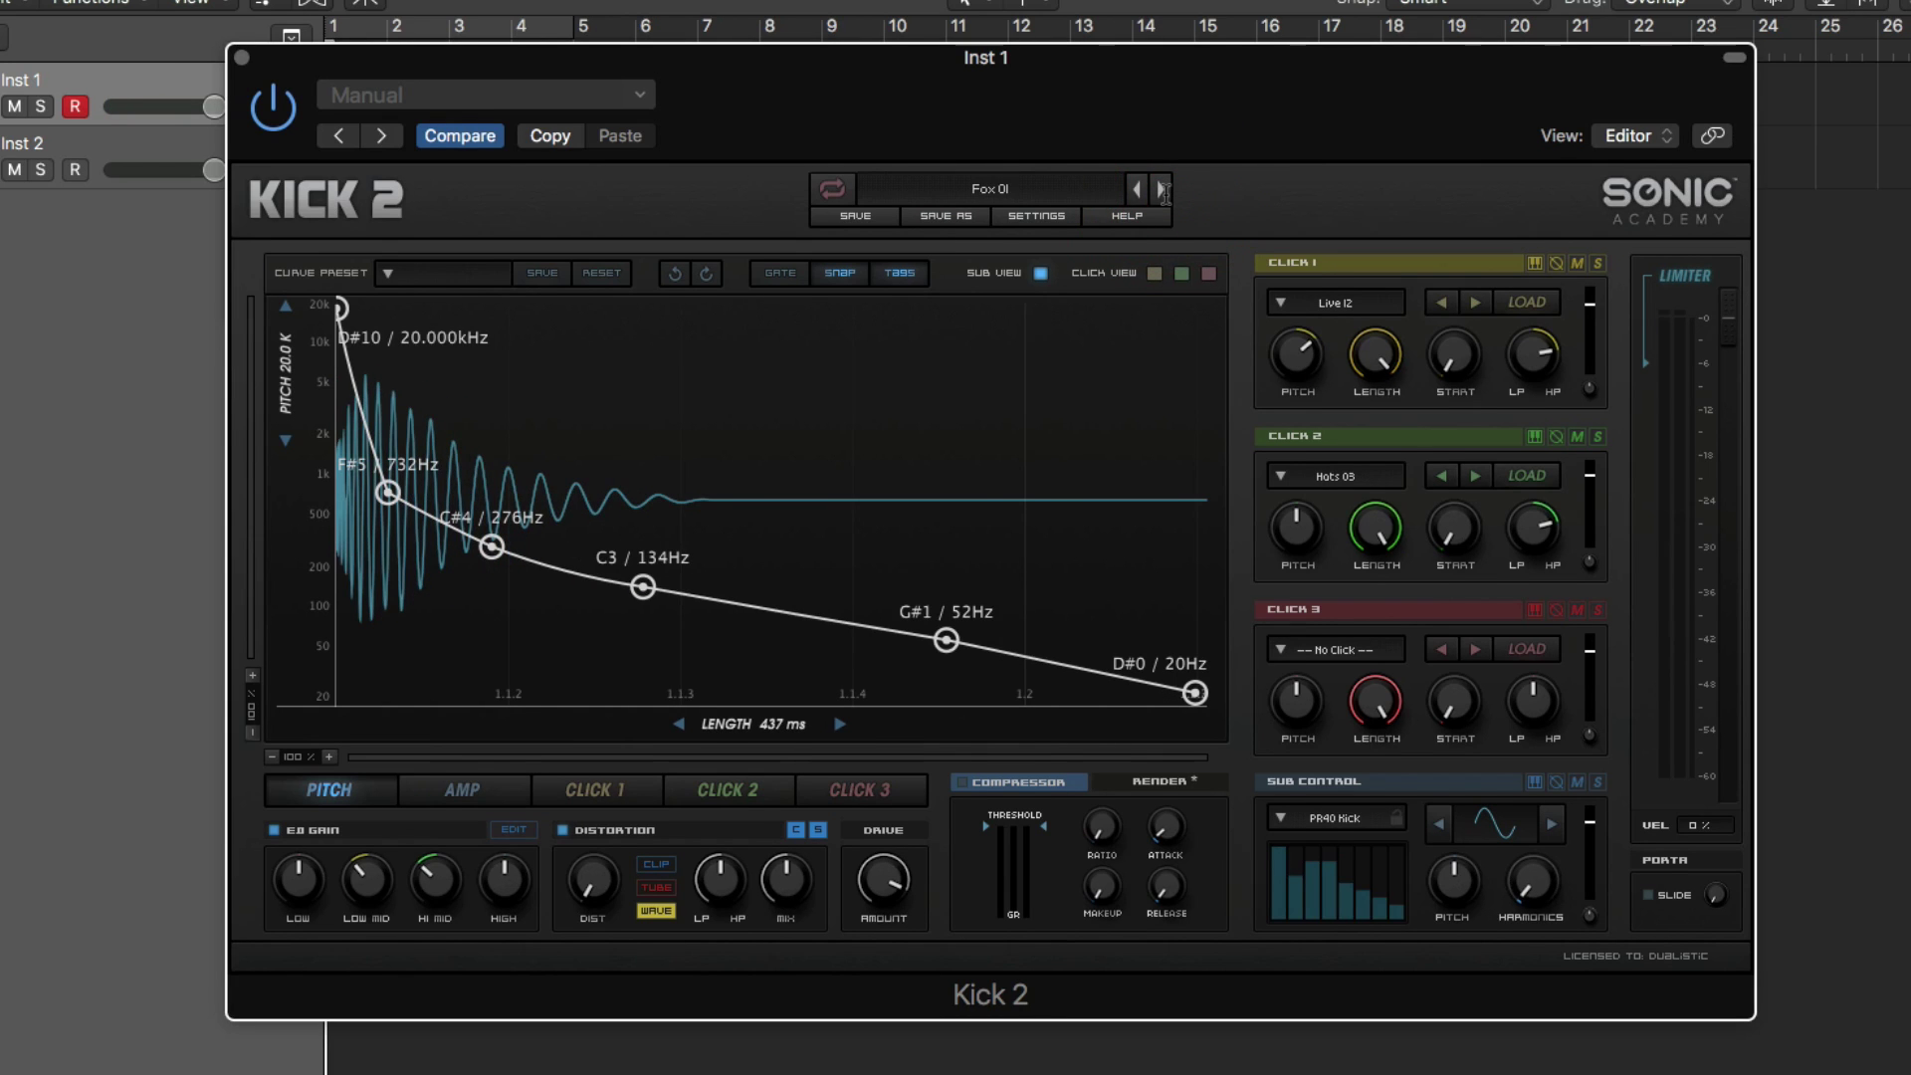
{"action": "left_click", "coordinate": [1137, 190]}
{"action": "left_click", "coordinate": [1135, 191]}
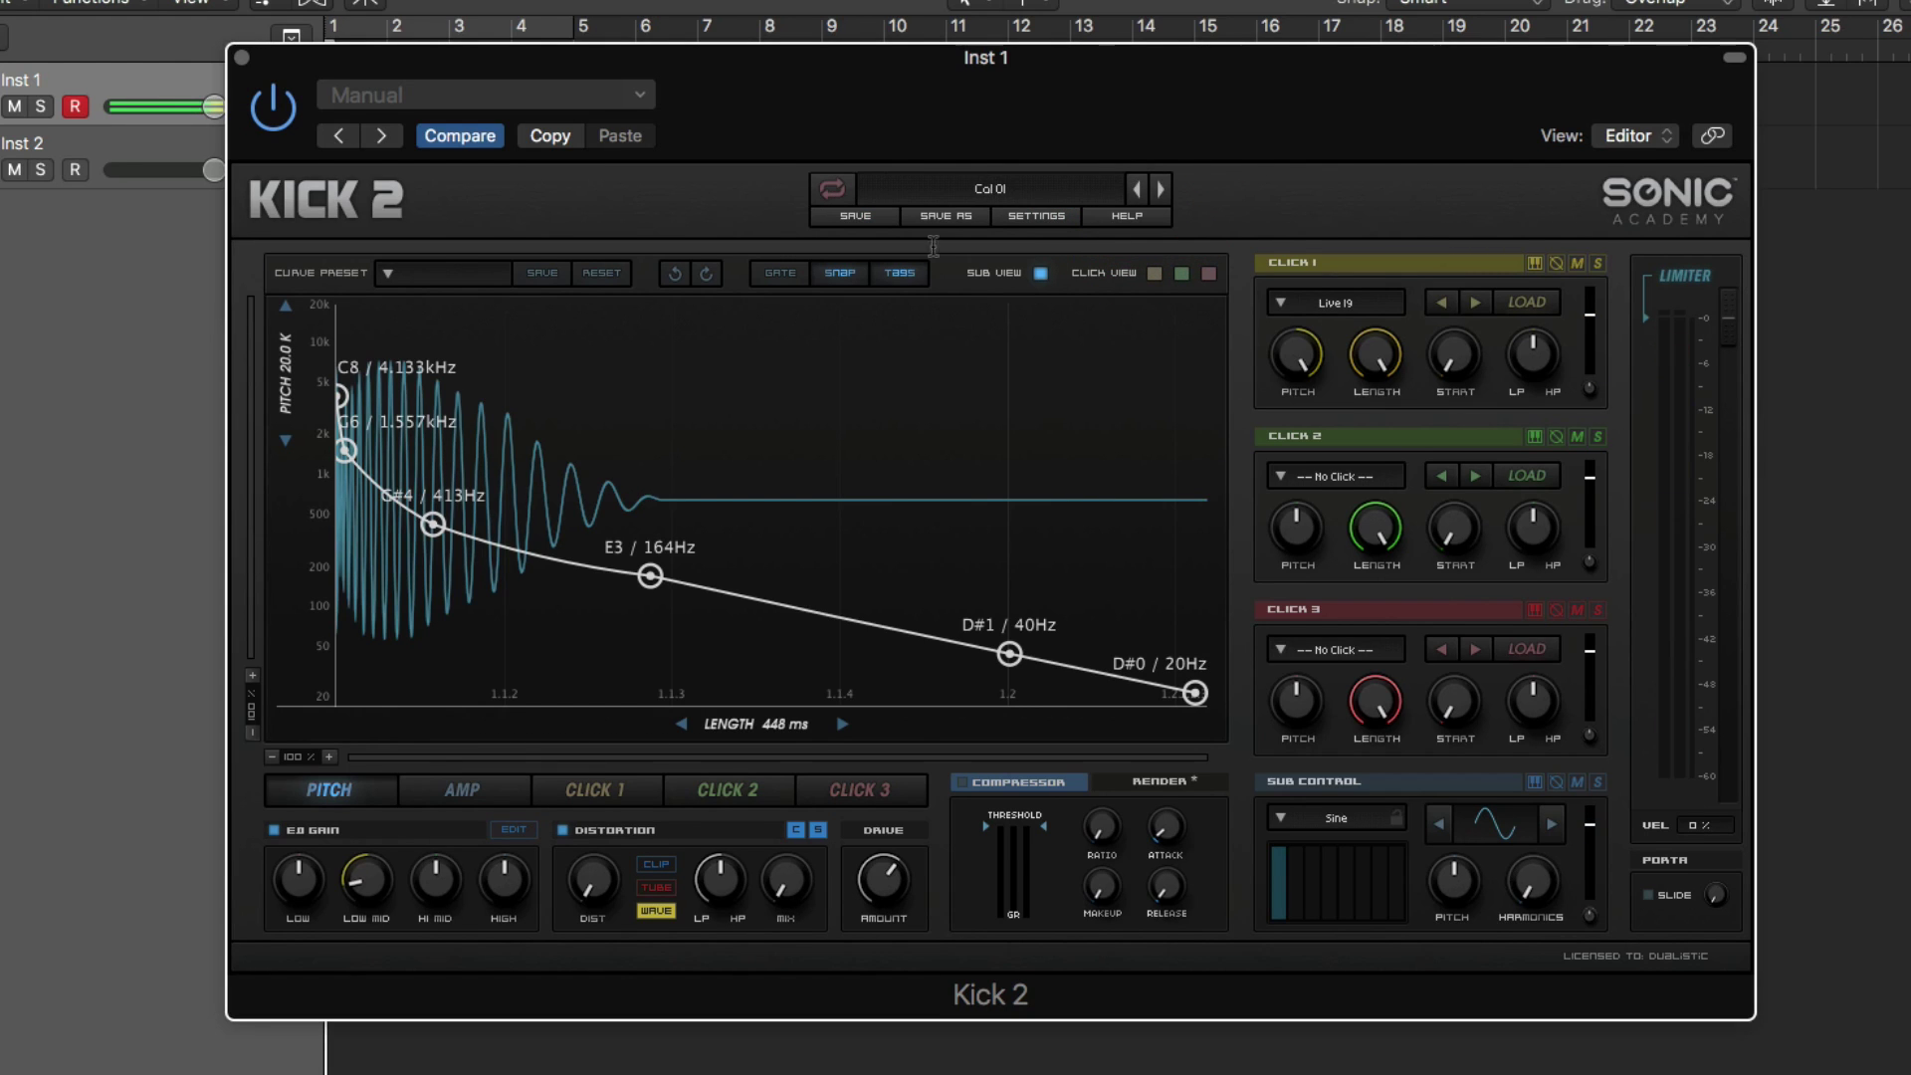
Raise the pitch envelope's first point to about 19.9 kHz and move its second-to-last point to about 104 Hz at 0.110 s.
{"action": "left_click_drag", "start_coordinate": [346, 393], "coordinate": [341, 310]}
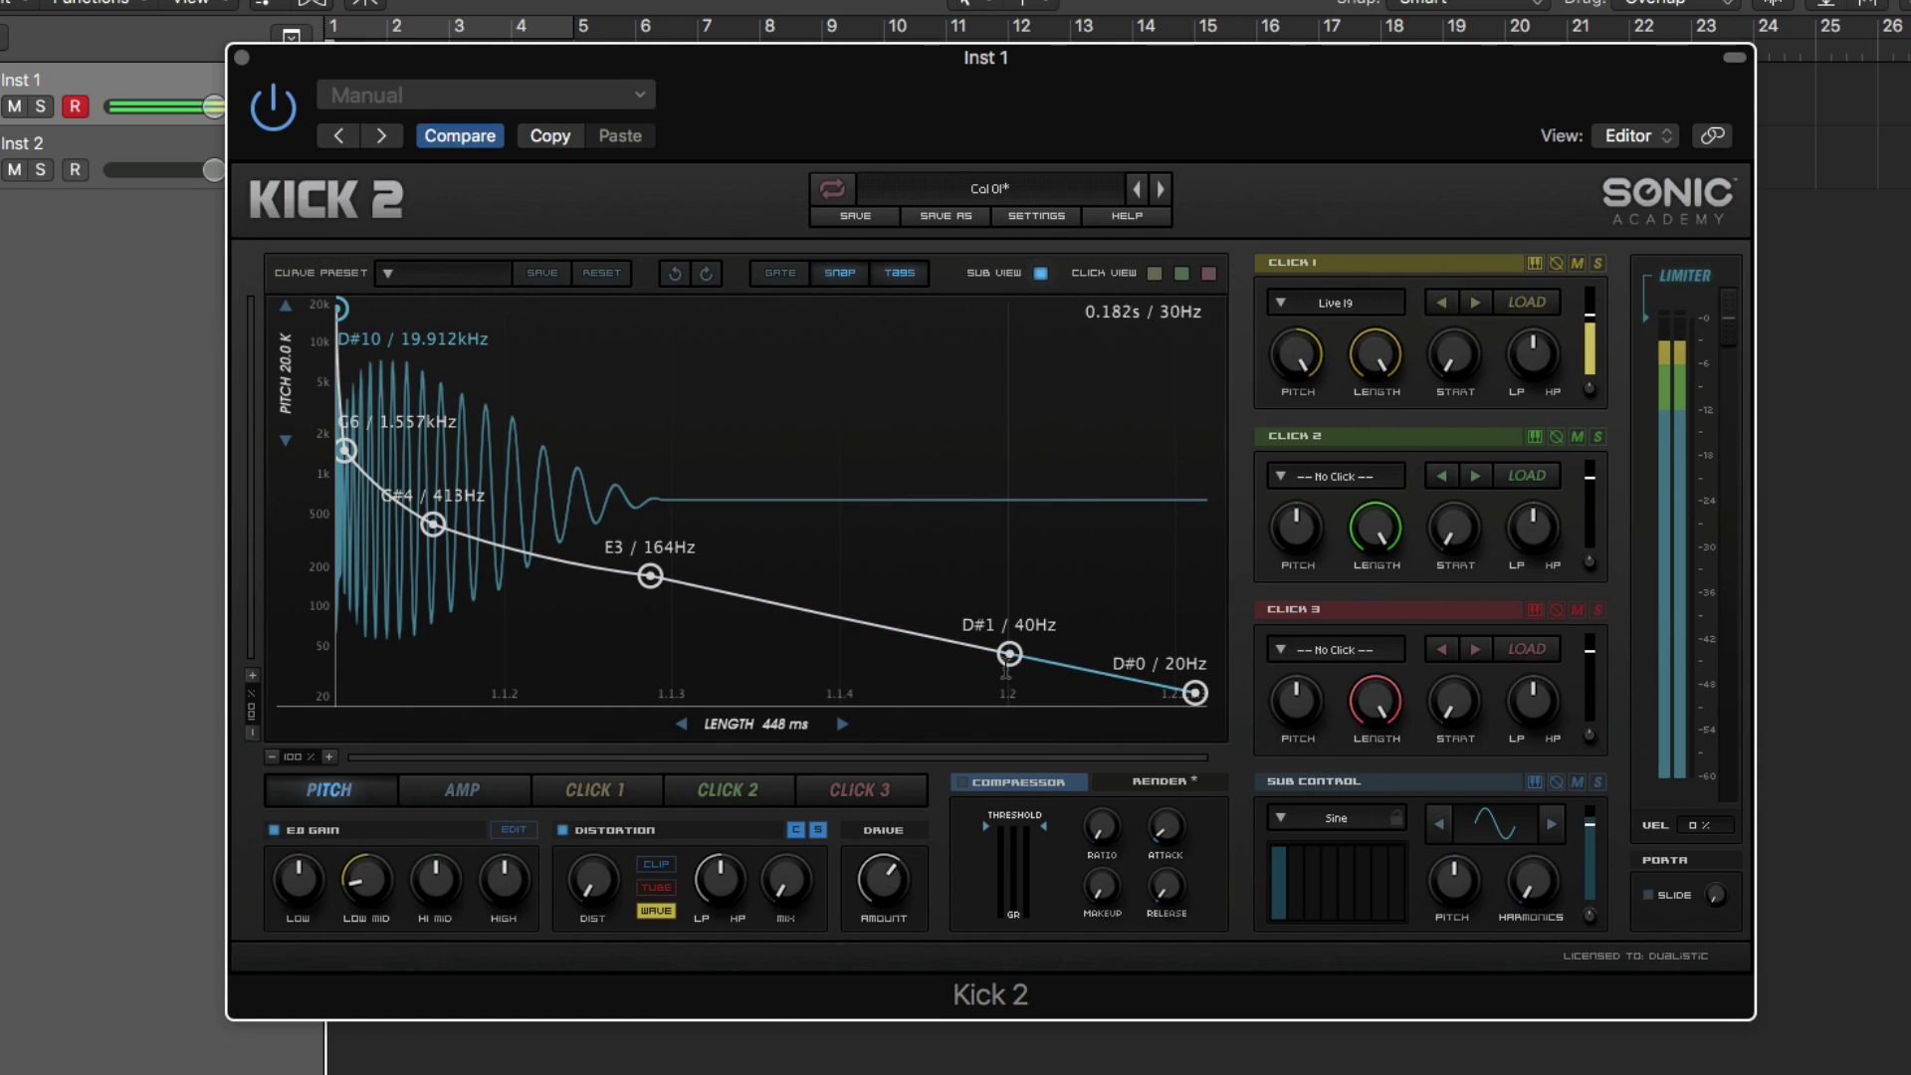
{"action": "left_click_drag", "start_coordinate": [1007, 656], "coordinate": [912, 601]}
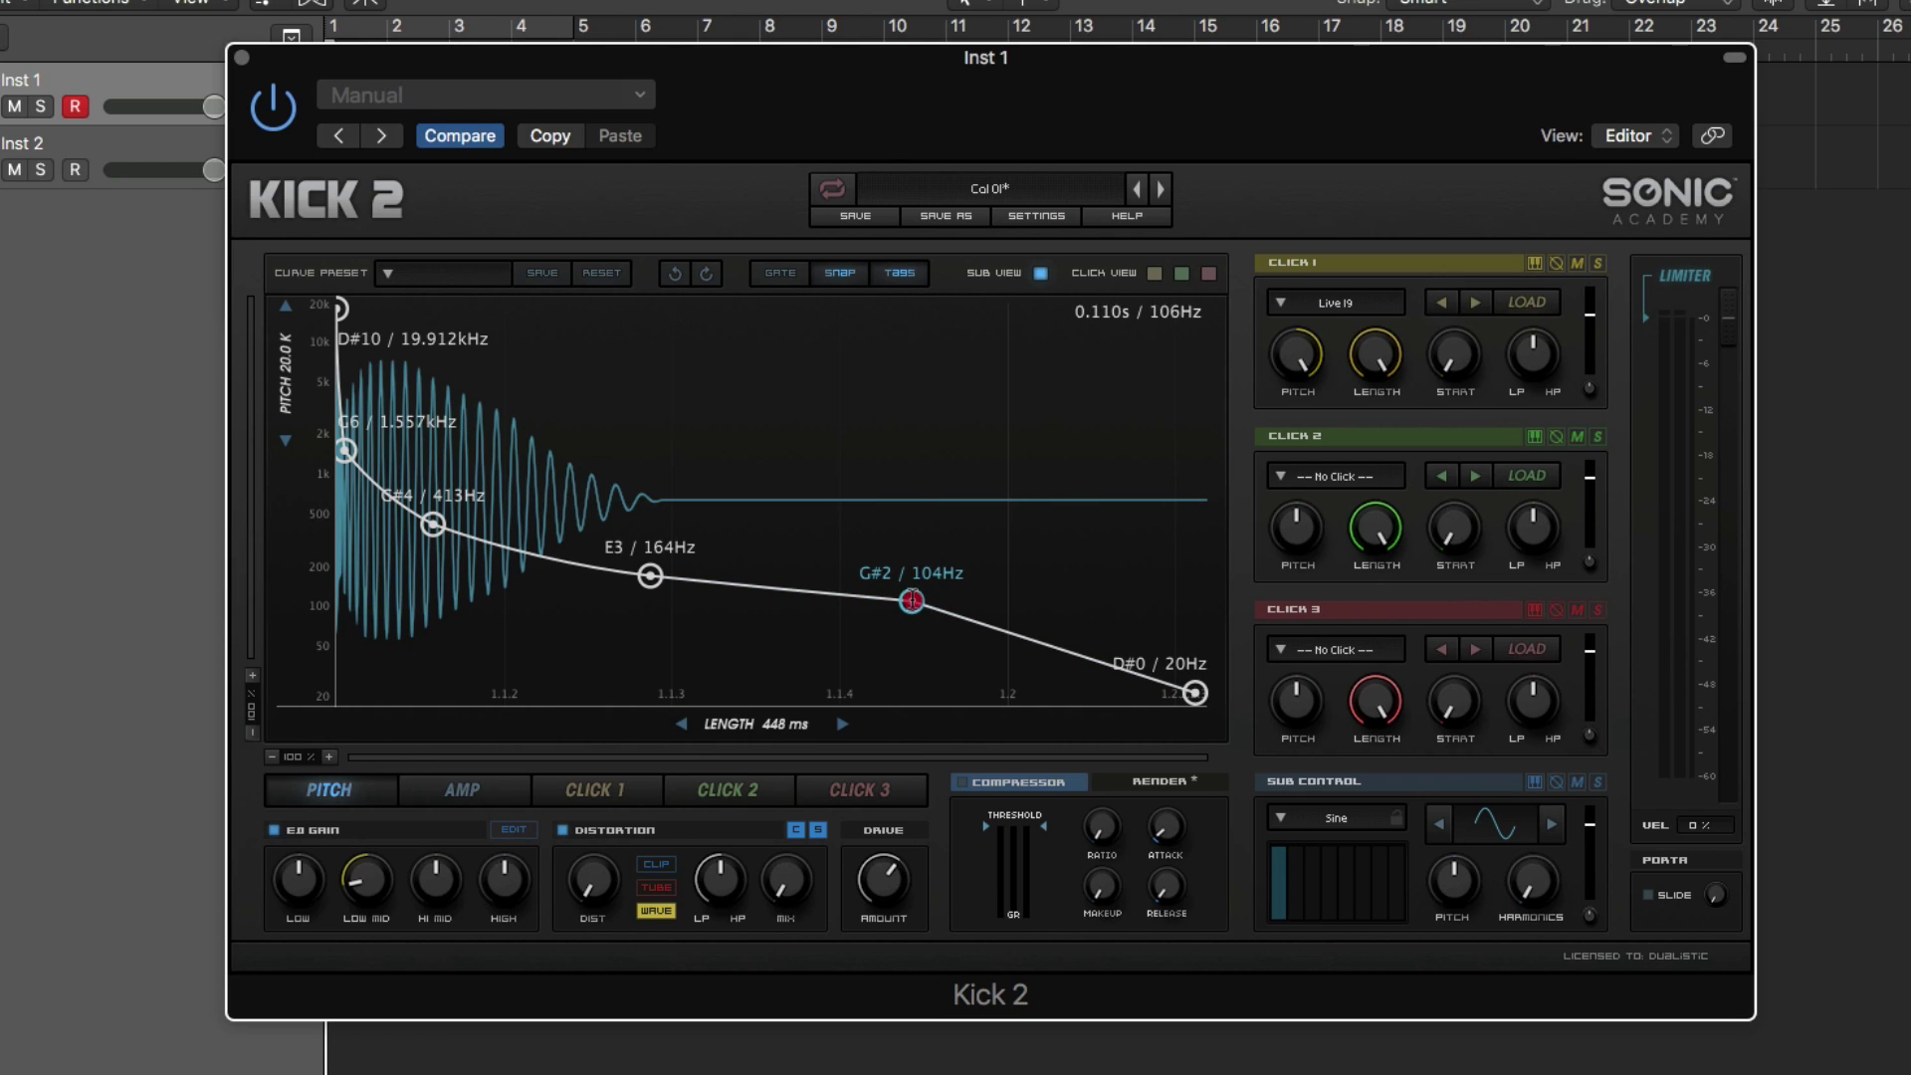
Lower the pitch envelope's second-to-last point to A1 / 55 Hz and move the Kick 2 window aside.
{"action": "left_click_drag", "start_coordinate": [911, 601], "coordinate": [912, 611]}
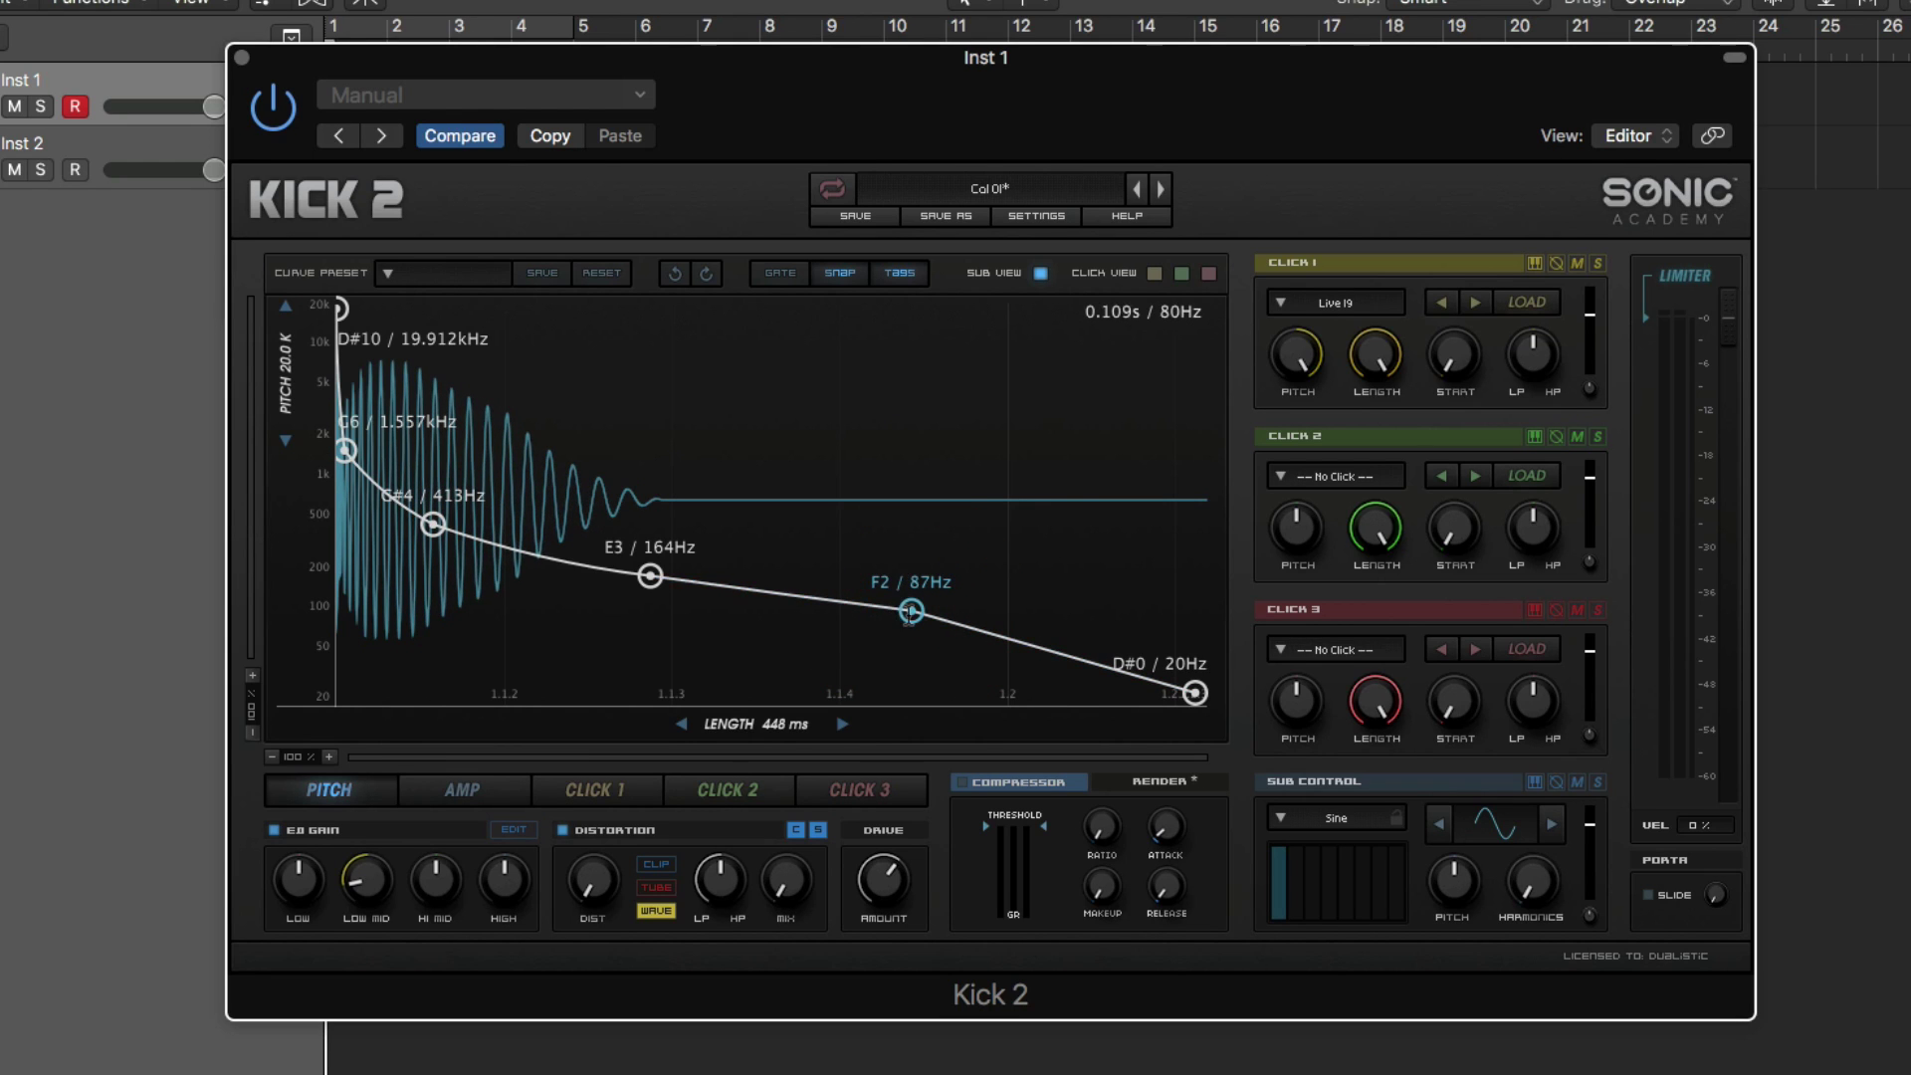
{"action": "left_click_drag", "start_coordinate": [909, 612], "coordinate": [912, 612]}
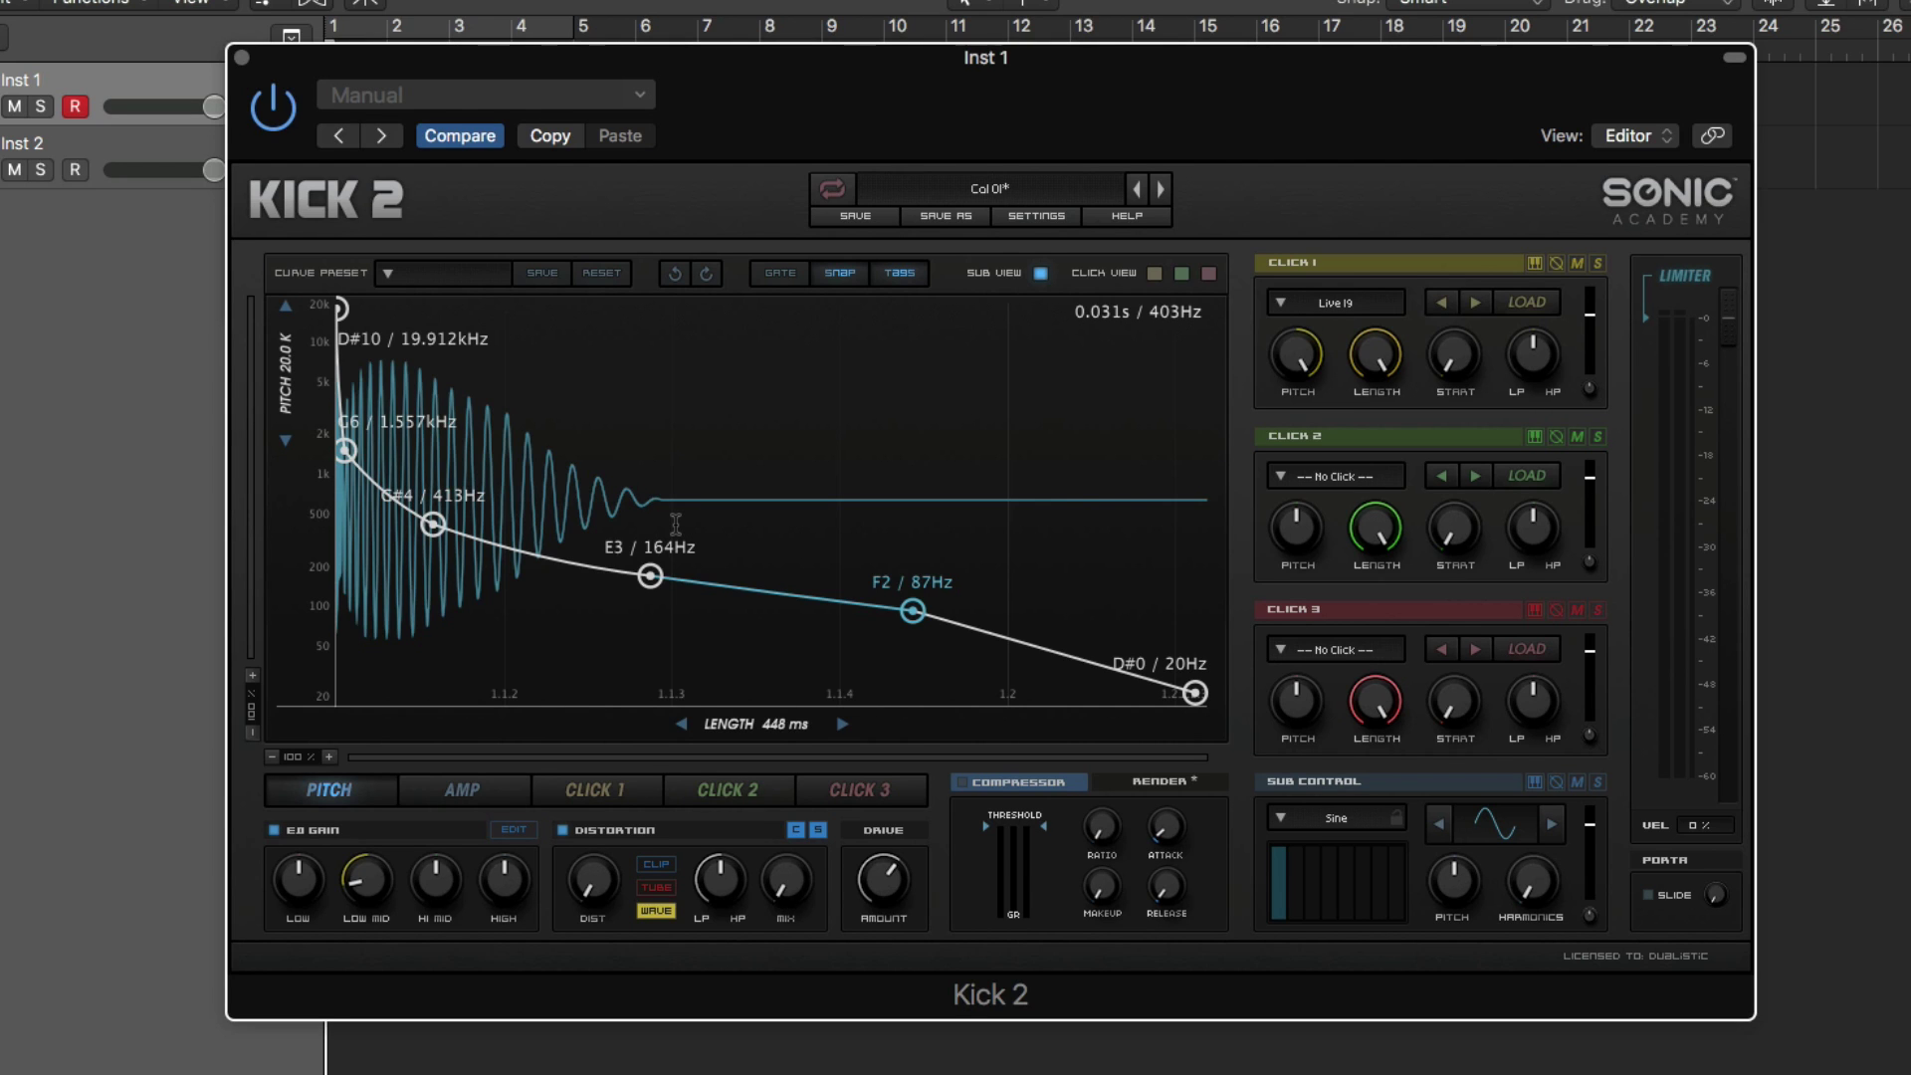
{"action": "left_click_drag", "start_coordinate": [881, 105], "coordinate": [959, 102]}
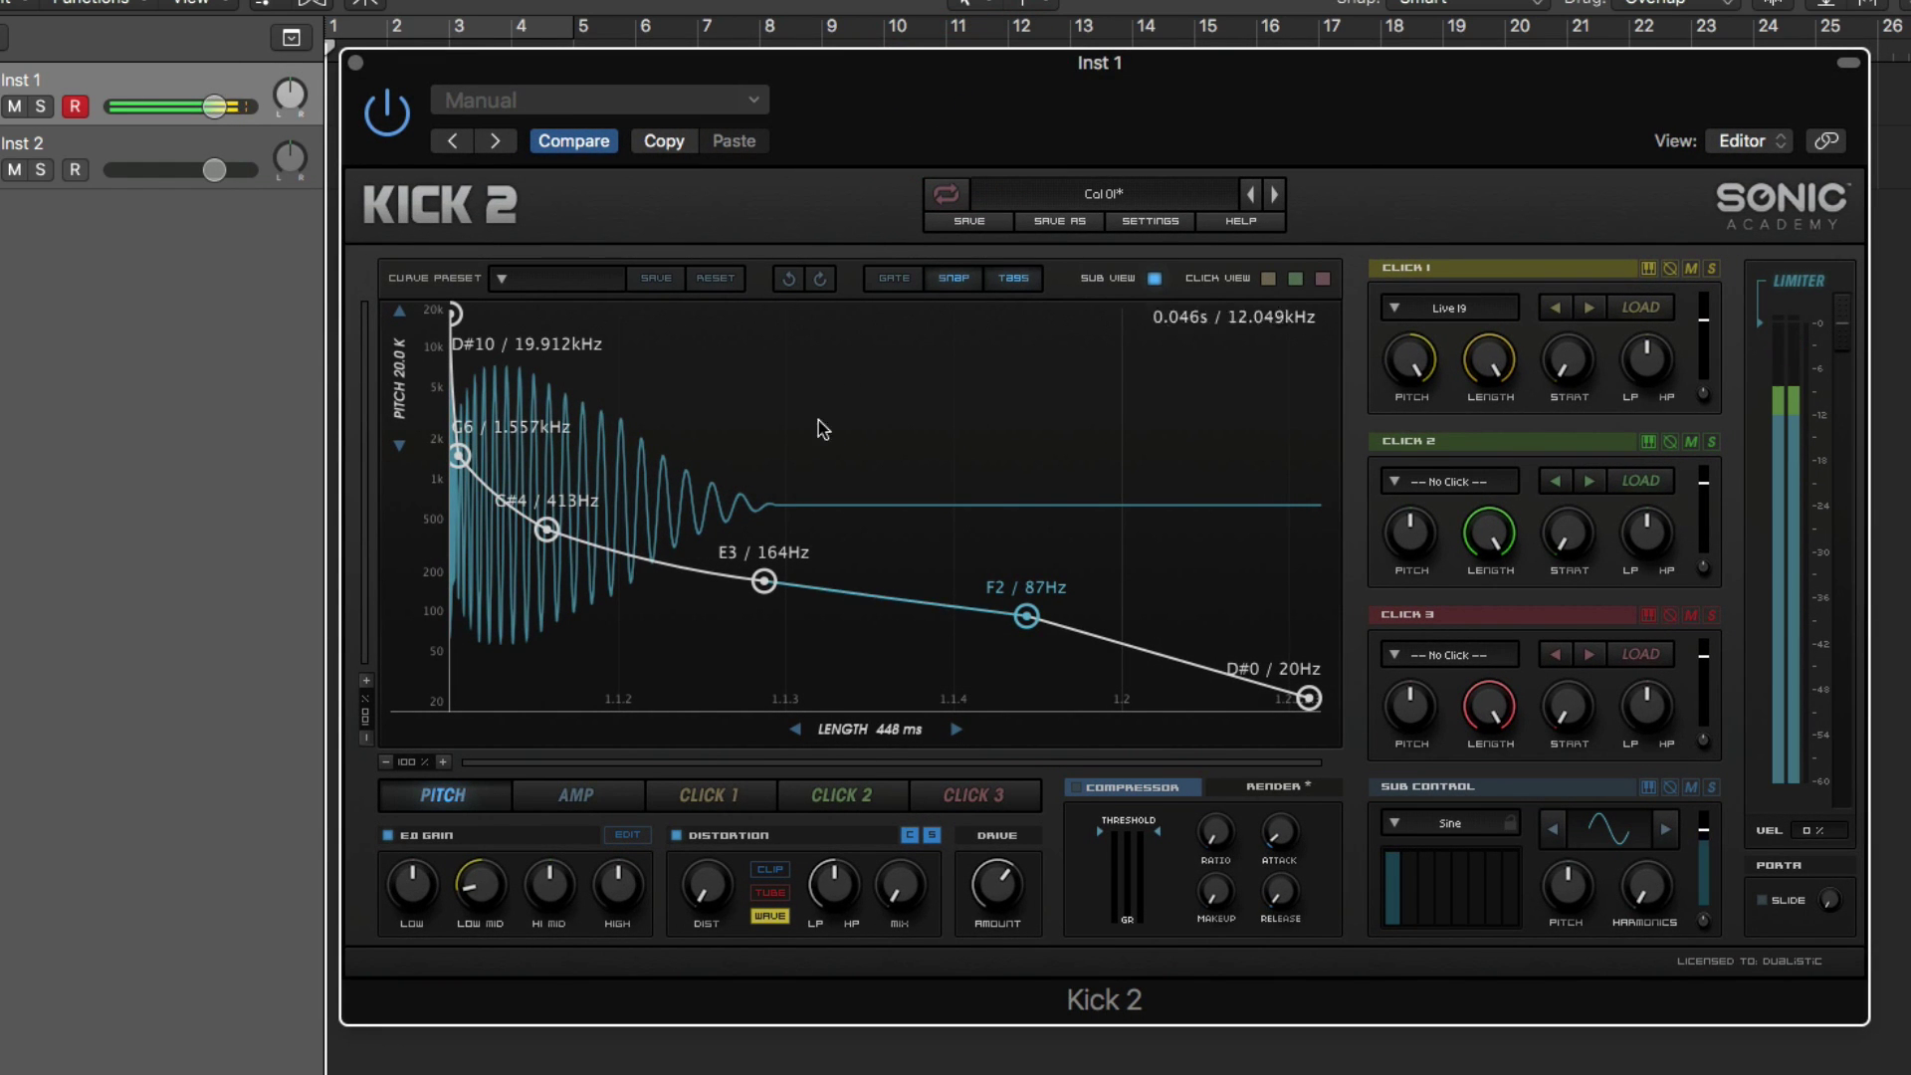
{"action": "left_click_drag", "start_coordinate": [1026, 616], "coordinate": [1026, 644]}
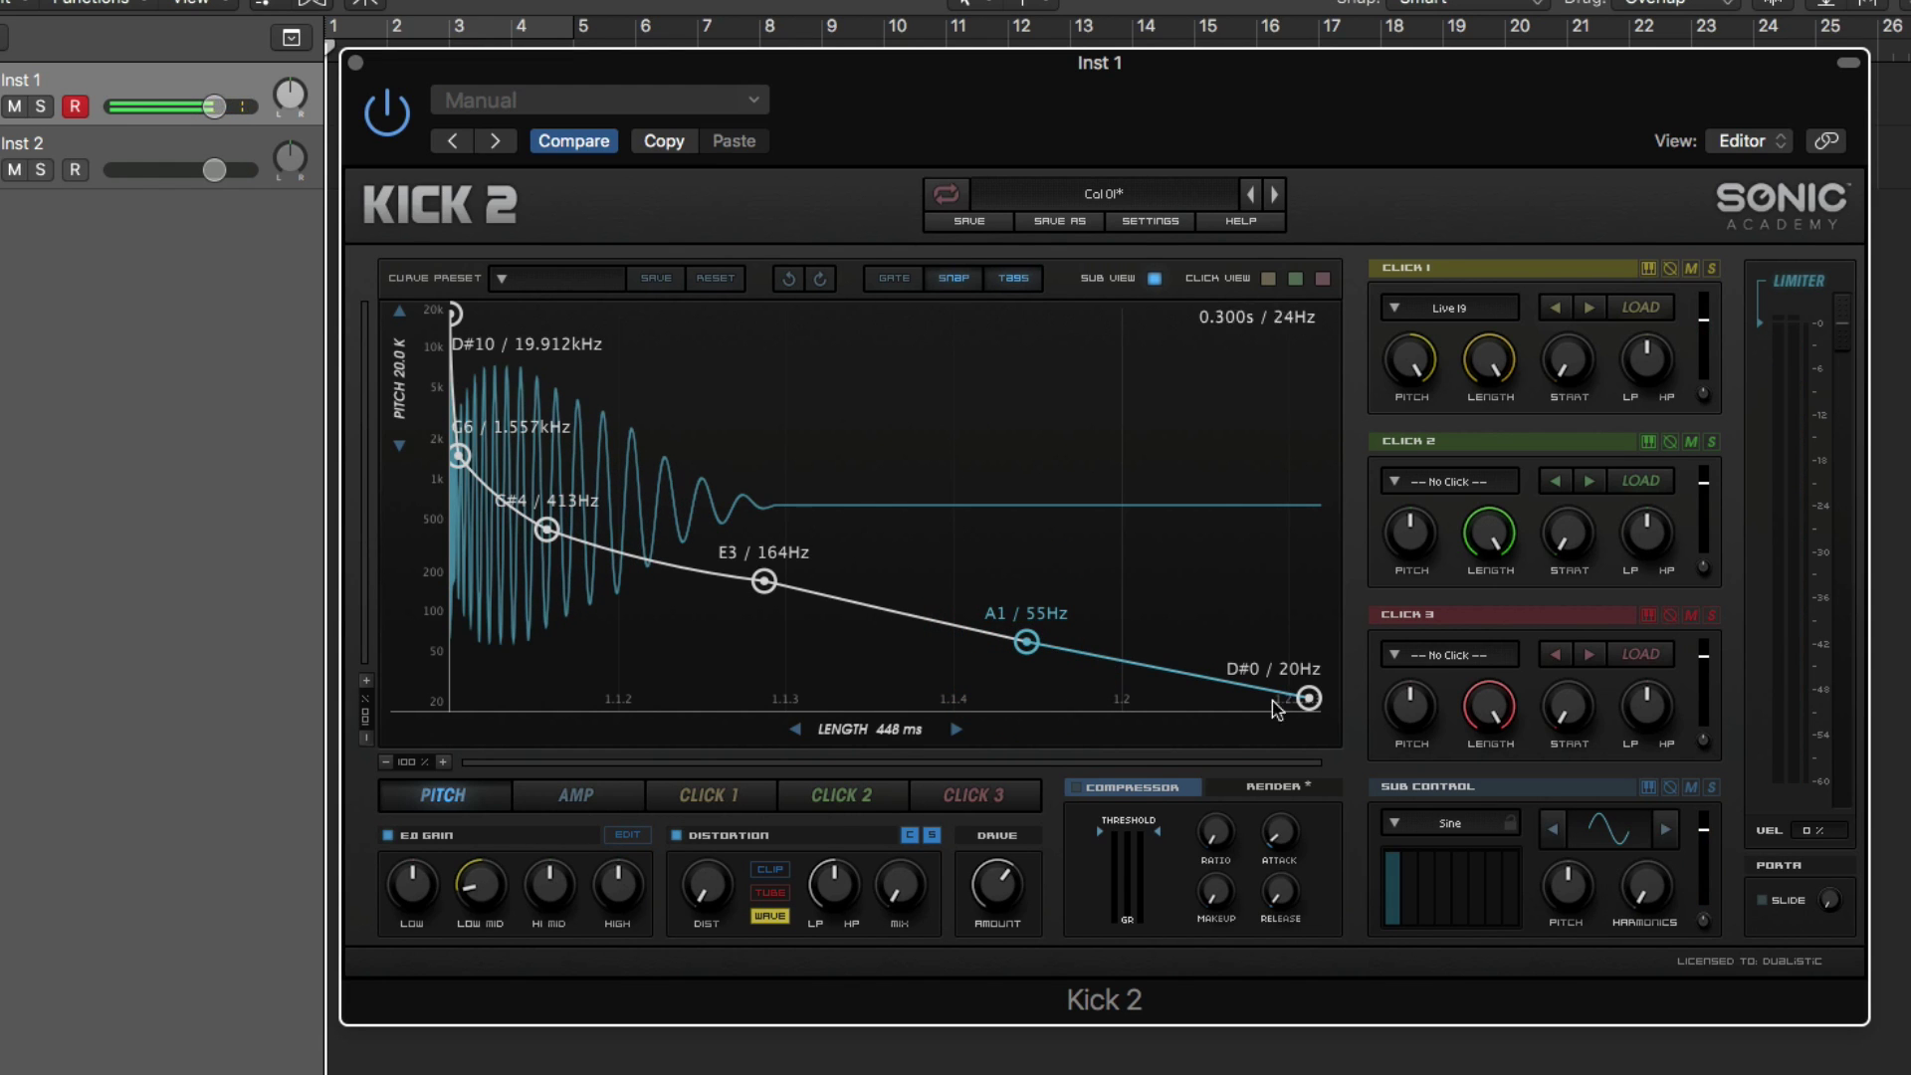
Solo the sub section briefly and step through its harmonic presets past PR40 Kick, ending on KickLive.
{"action": "left_click", "coordinate": [1711, 790]}
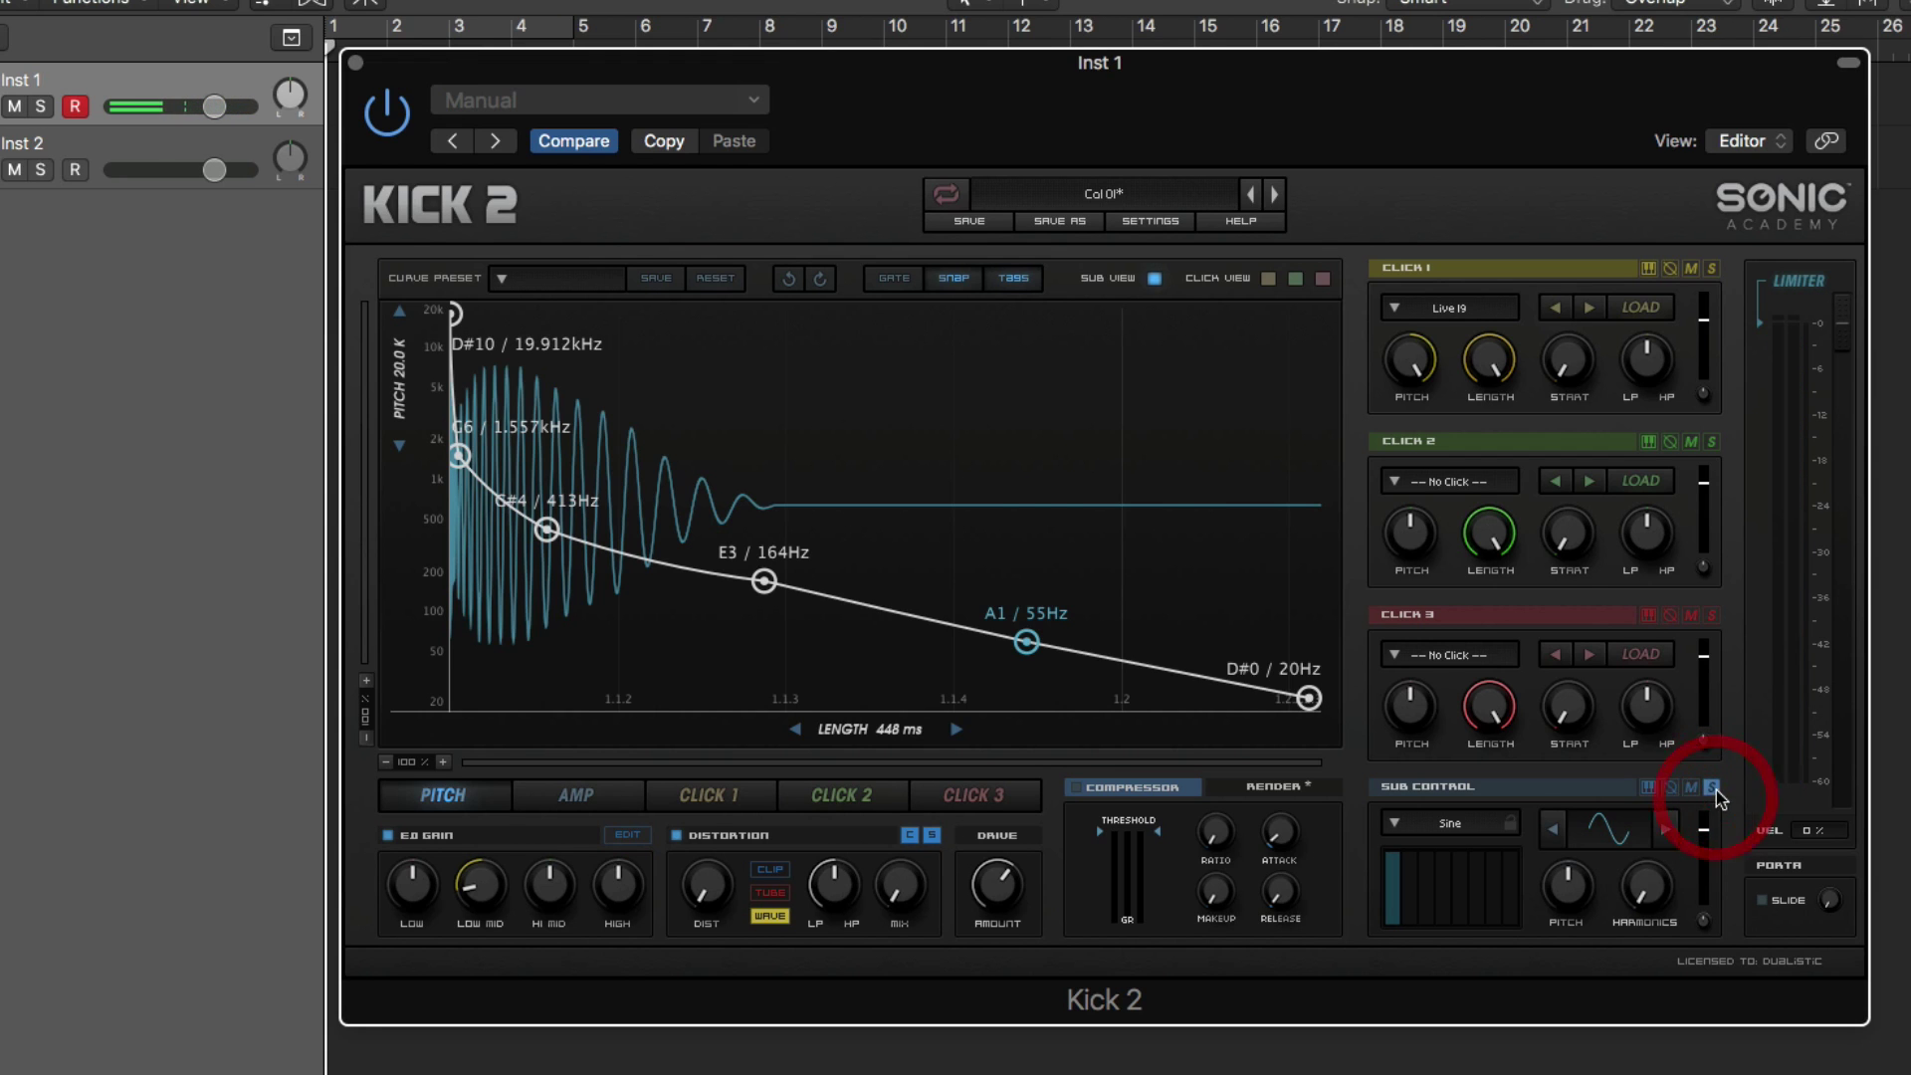
{"action": "left_click", "coordinate": [1664, 830]}
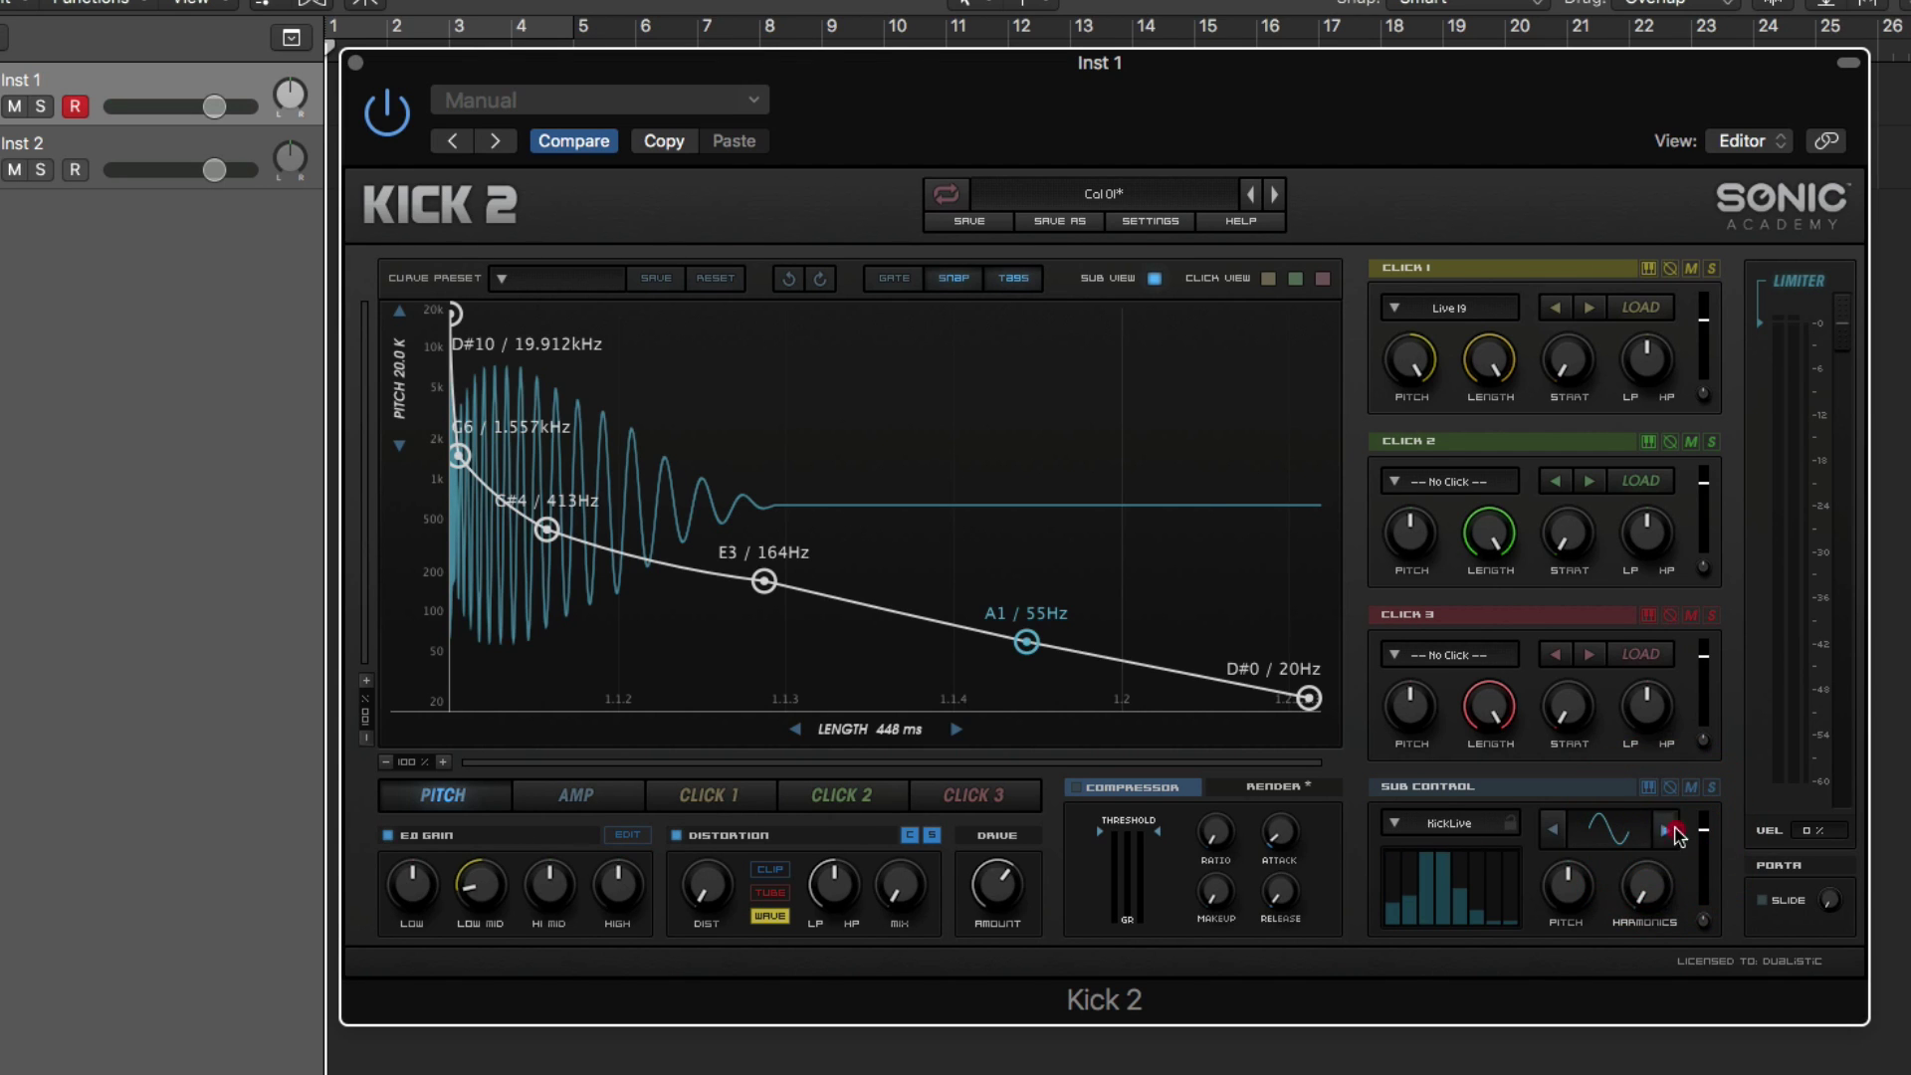
{"action": "left_click", "coordinate": [1664, 830]}
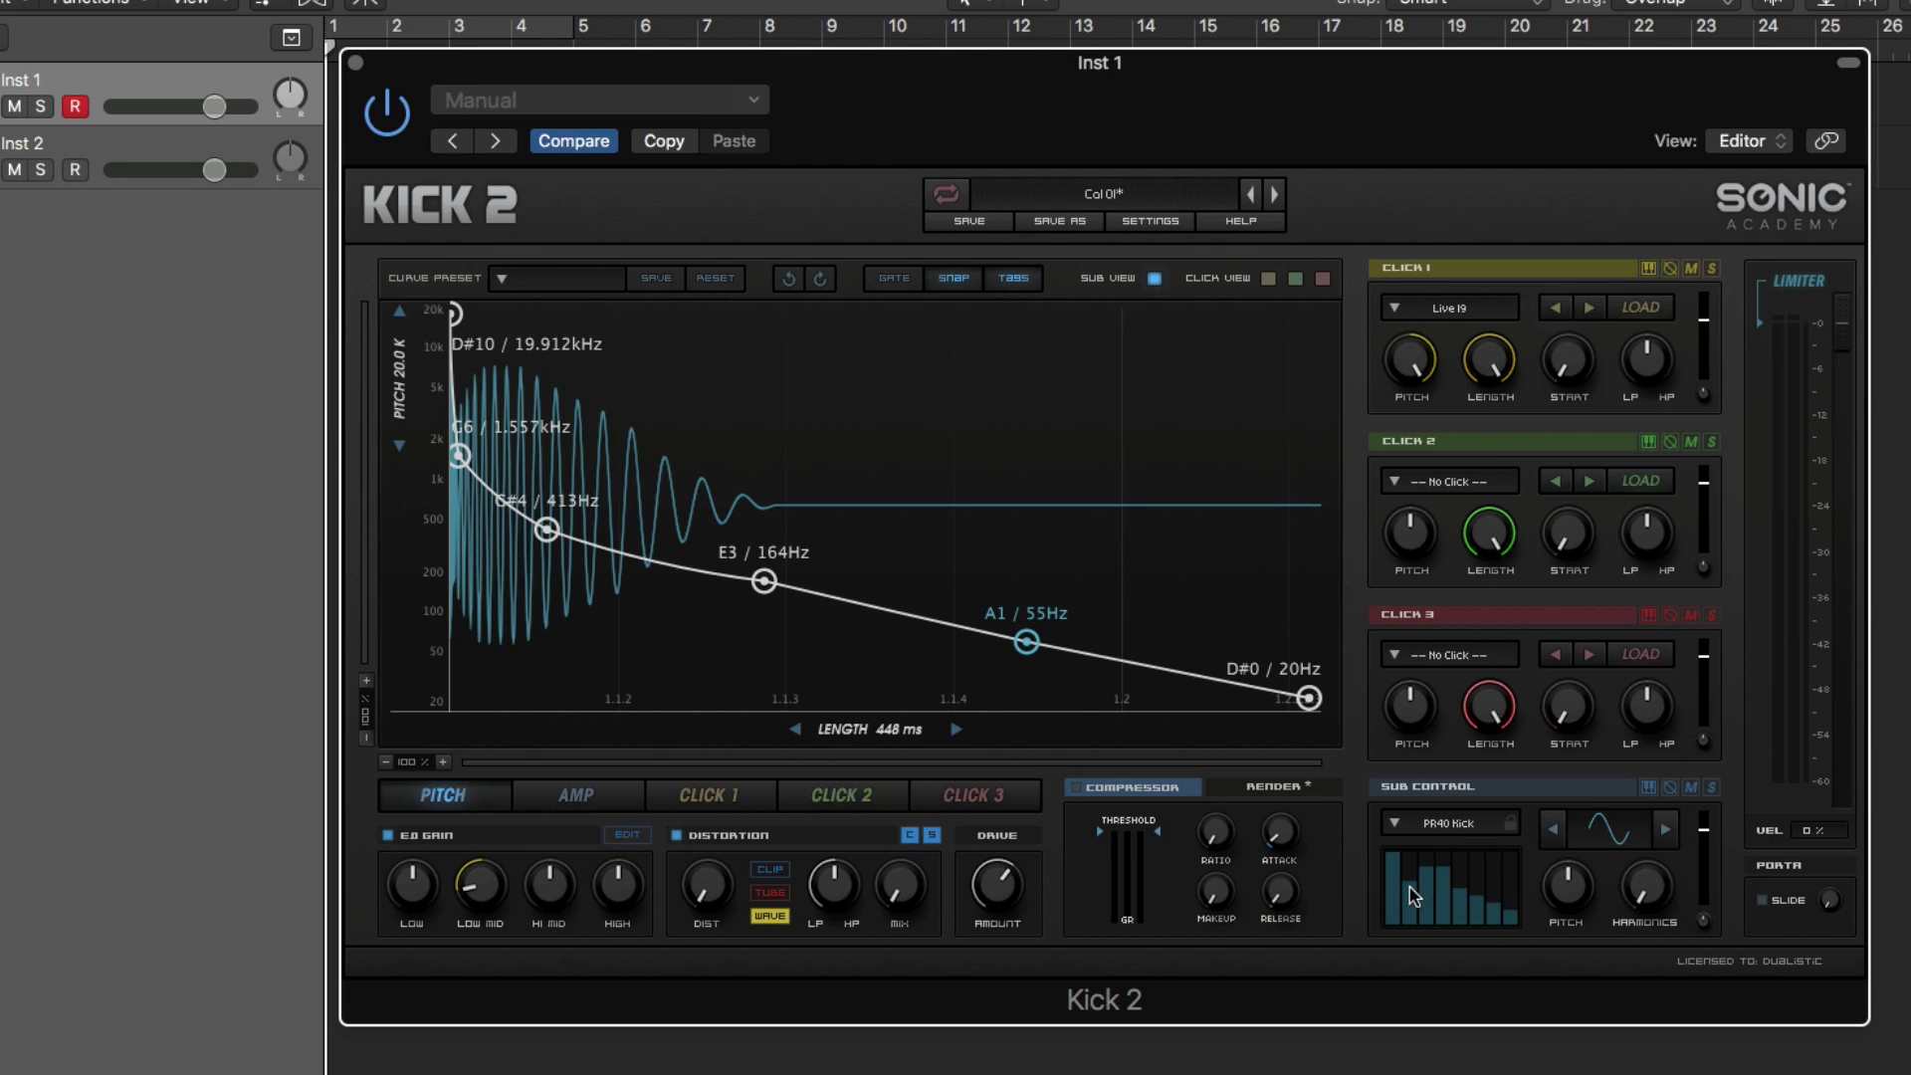
{"action": "left_click", "coordinate": [1659, 831]}
{"action": "left_click", "coordinate": [1554, 832]}
{"action": "left_click", "coordinate": [1557, 832]}
Audition KickLive, Triangle and PR40 Kick with the sub's Harmonics at maximum, then keep KickLive with a low Harmonics amount.
{"action": "left_click_drag", "start_coordinate": [1630, 884], "coordinate": [1744, 627]}
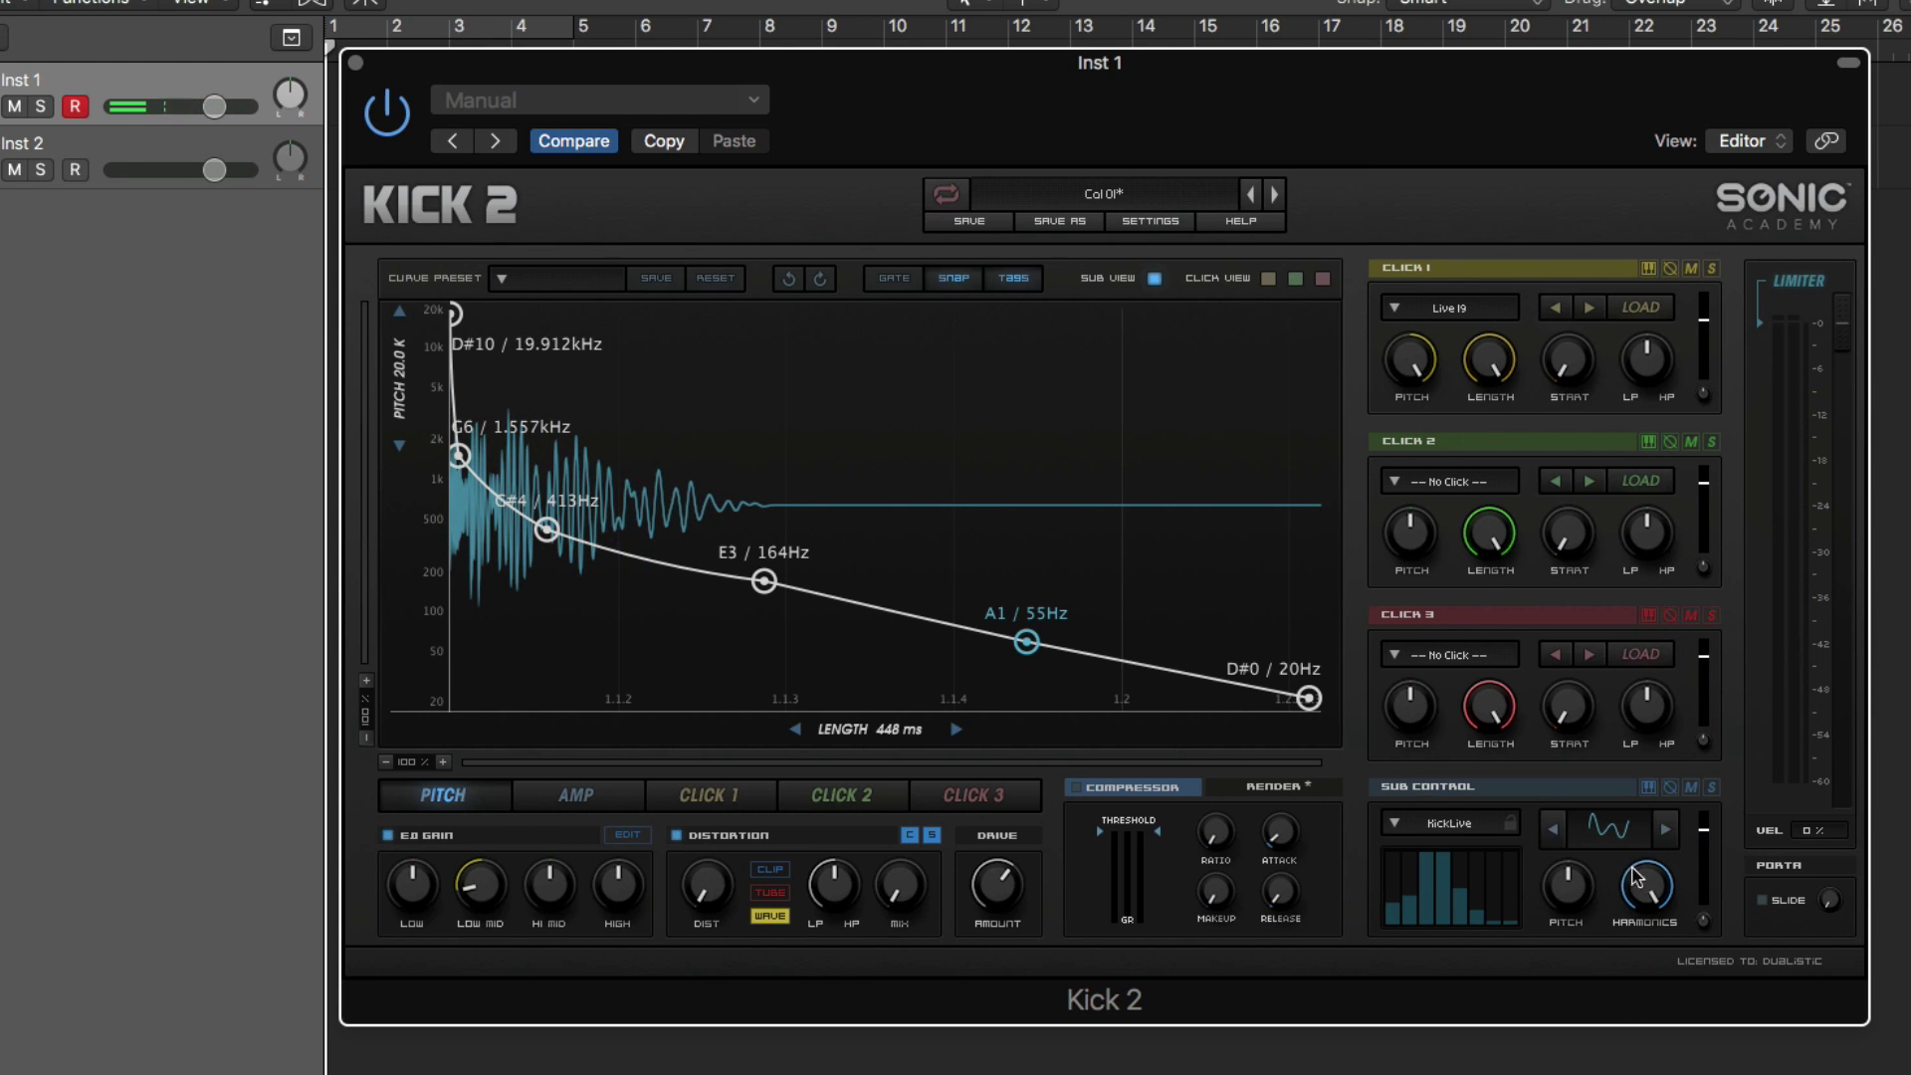
{"action": "mouse_move", "coordinate": [1637, 876]}
{"action": "left_mouse_down"}
{"action": "mouse_move", "coordinate": [1637, 905]}
{"action": "mouse_move", "coordinate": [1637, 876]}
{"action": "left_mouse_up"}
{"action": "left_click", "coordinate": [1553, 829]}
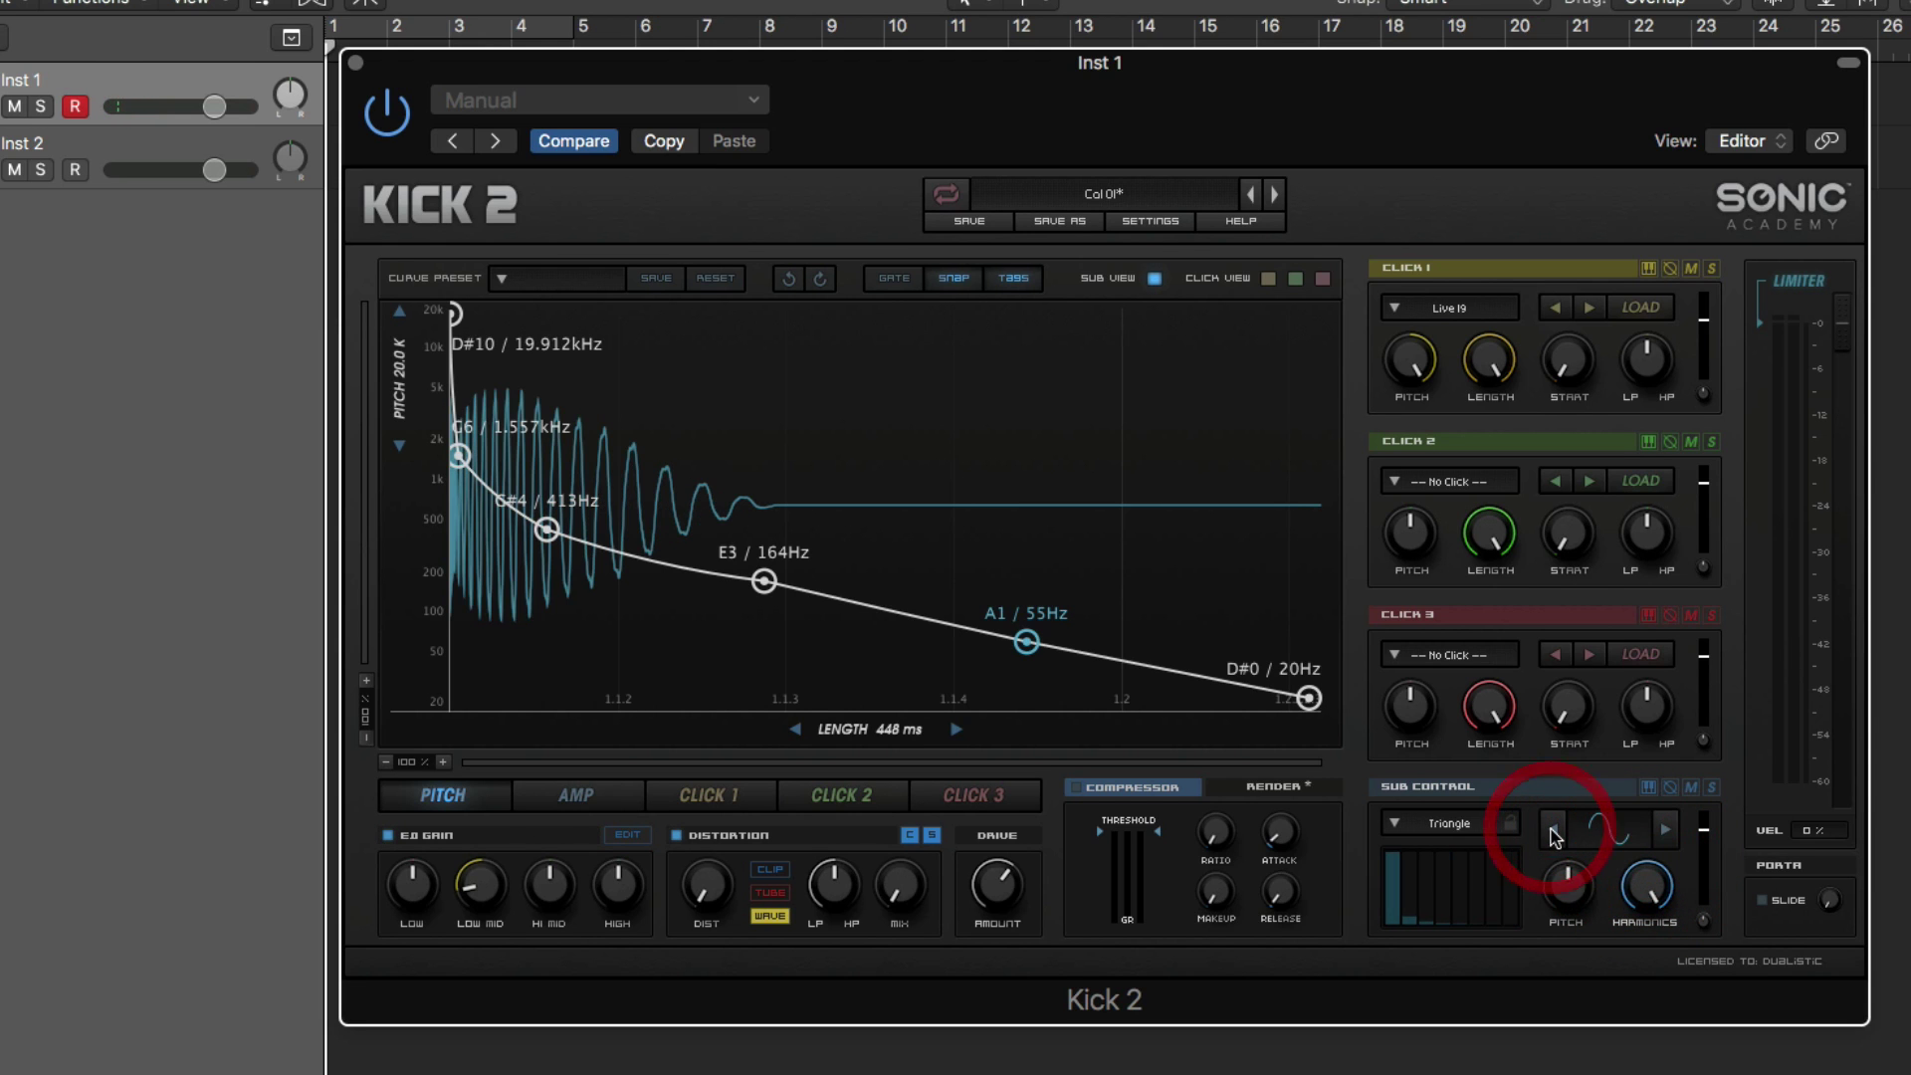
{"action": "left_click", "coordinate": [1665, 832]}
{"action": "left_click", "coordinate": [1667, 834]}
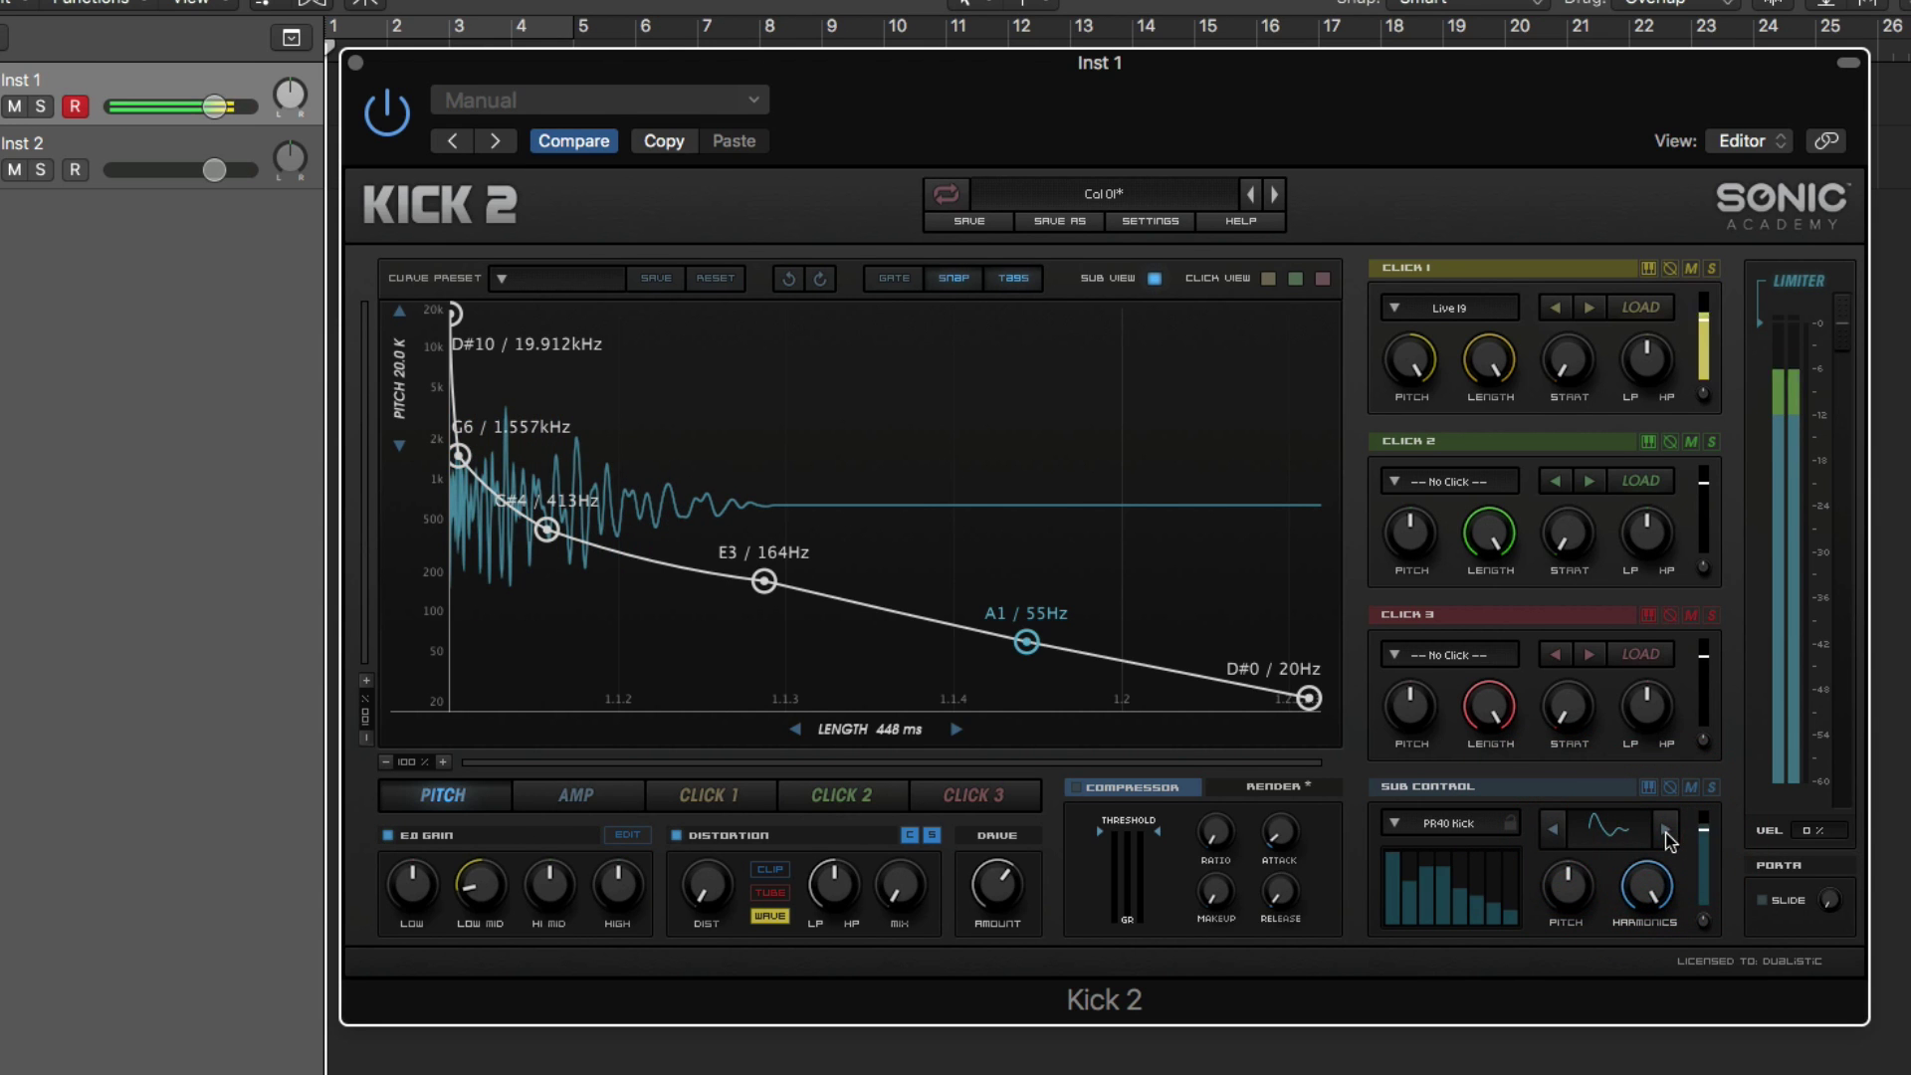
{"action": "left_click", "coordinate": [1554, 834]}
{"action": "mouse_move", "coordinate": [1662, 888]}
{"action": "left_mouse_down"}
{"action": "mouse_move", "coordinate": [1657, 972]}
{"action": "mouse_move", "coordinate": [1664, 878]}
{"action": "left_mouse_up"}
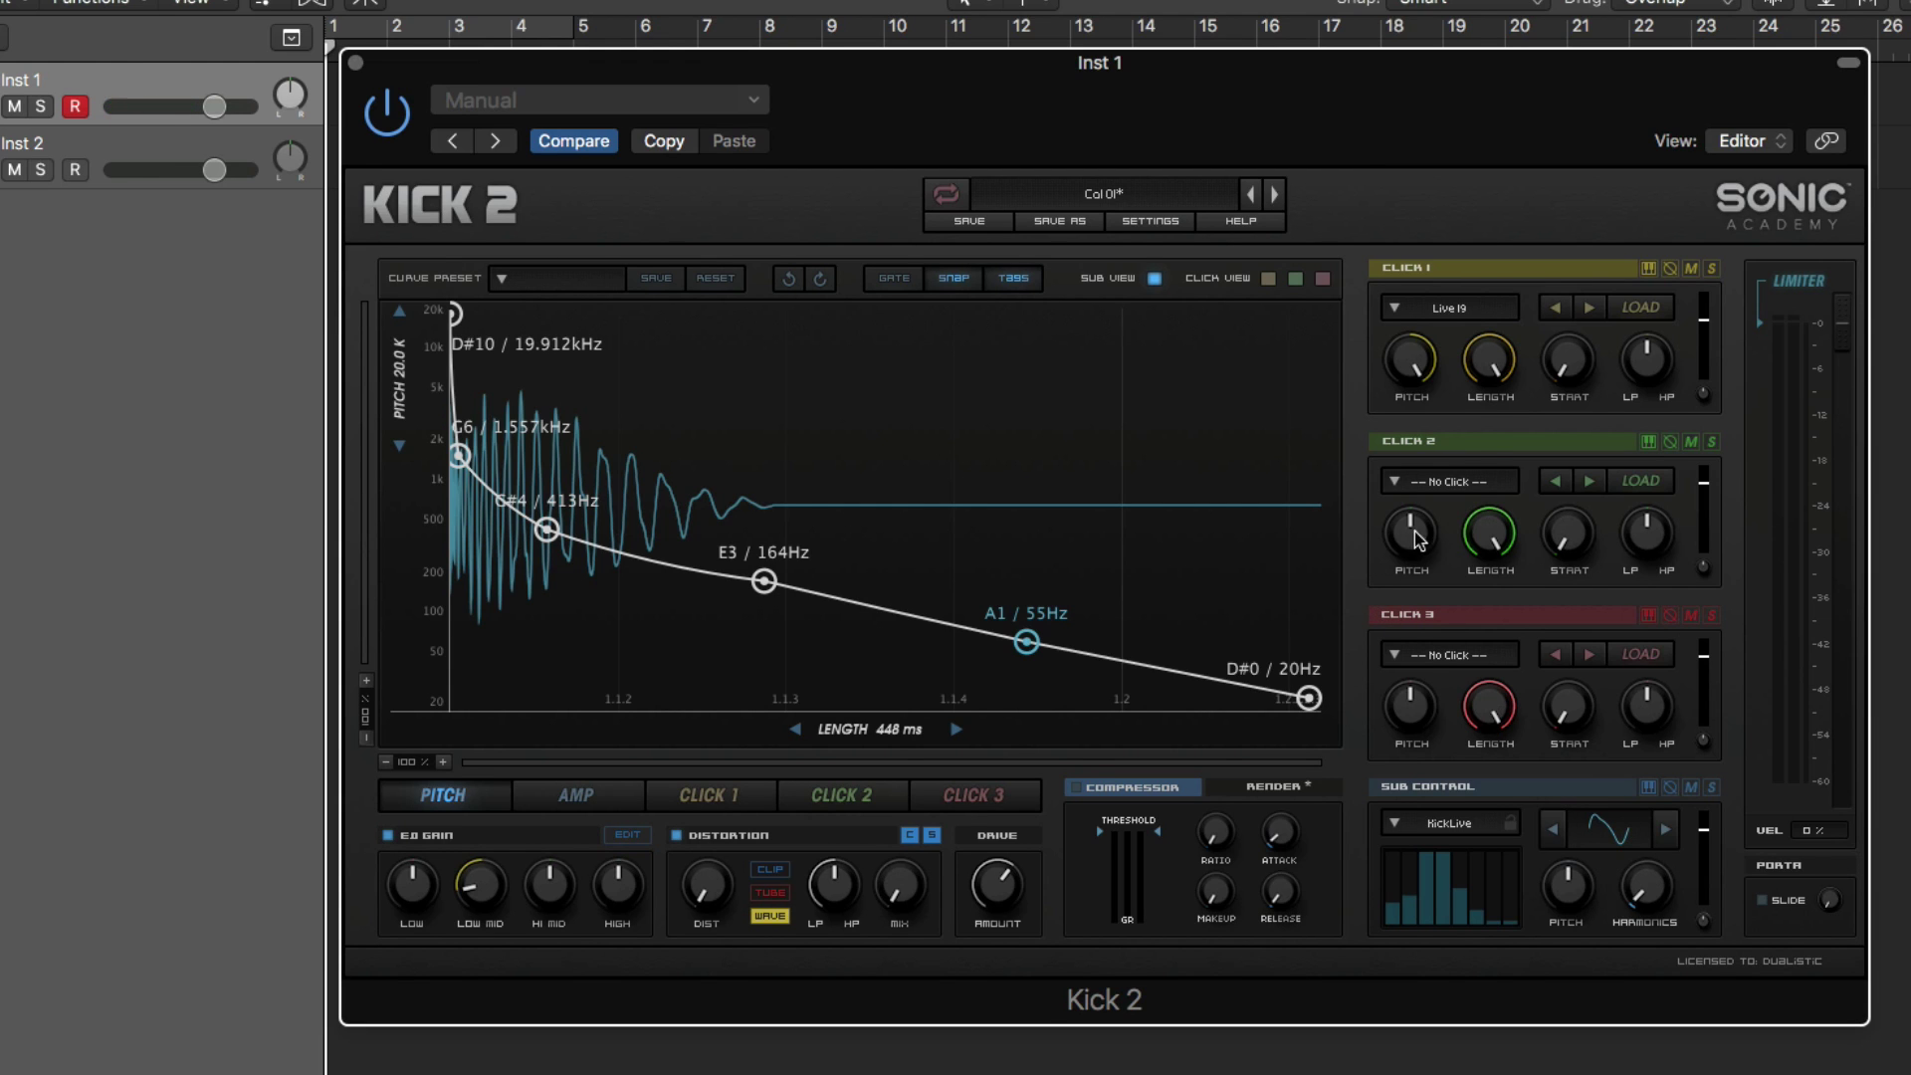
Load a factory sample from the Hats category into Click 2 and audition Hats 01 through Hats 04.
{"action": "left_click", "coordinate": [1433, 482]}
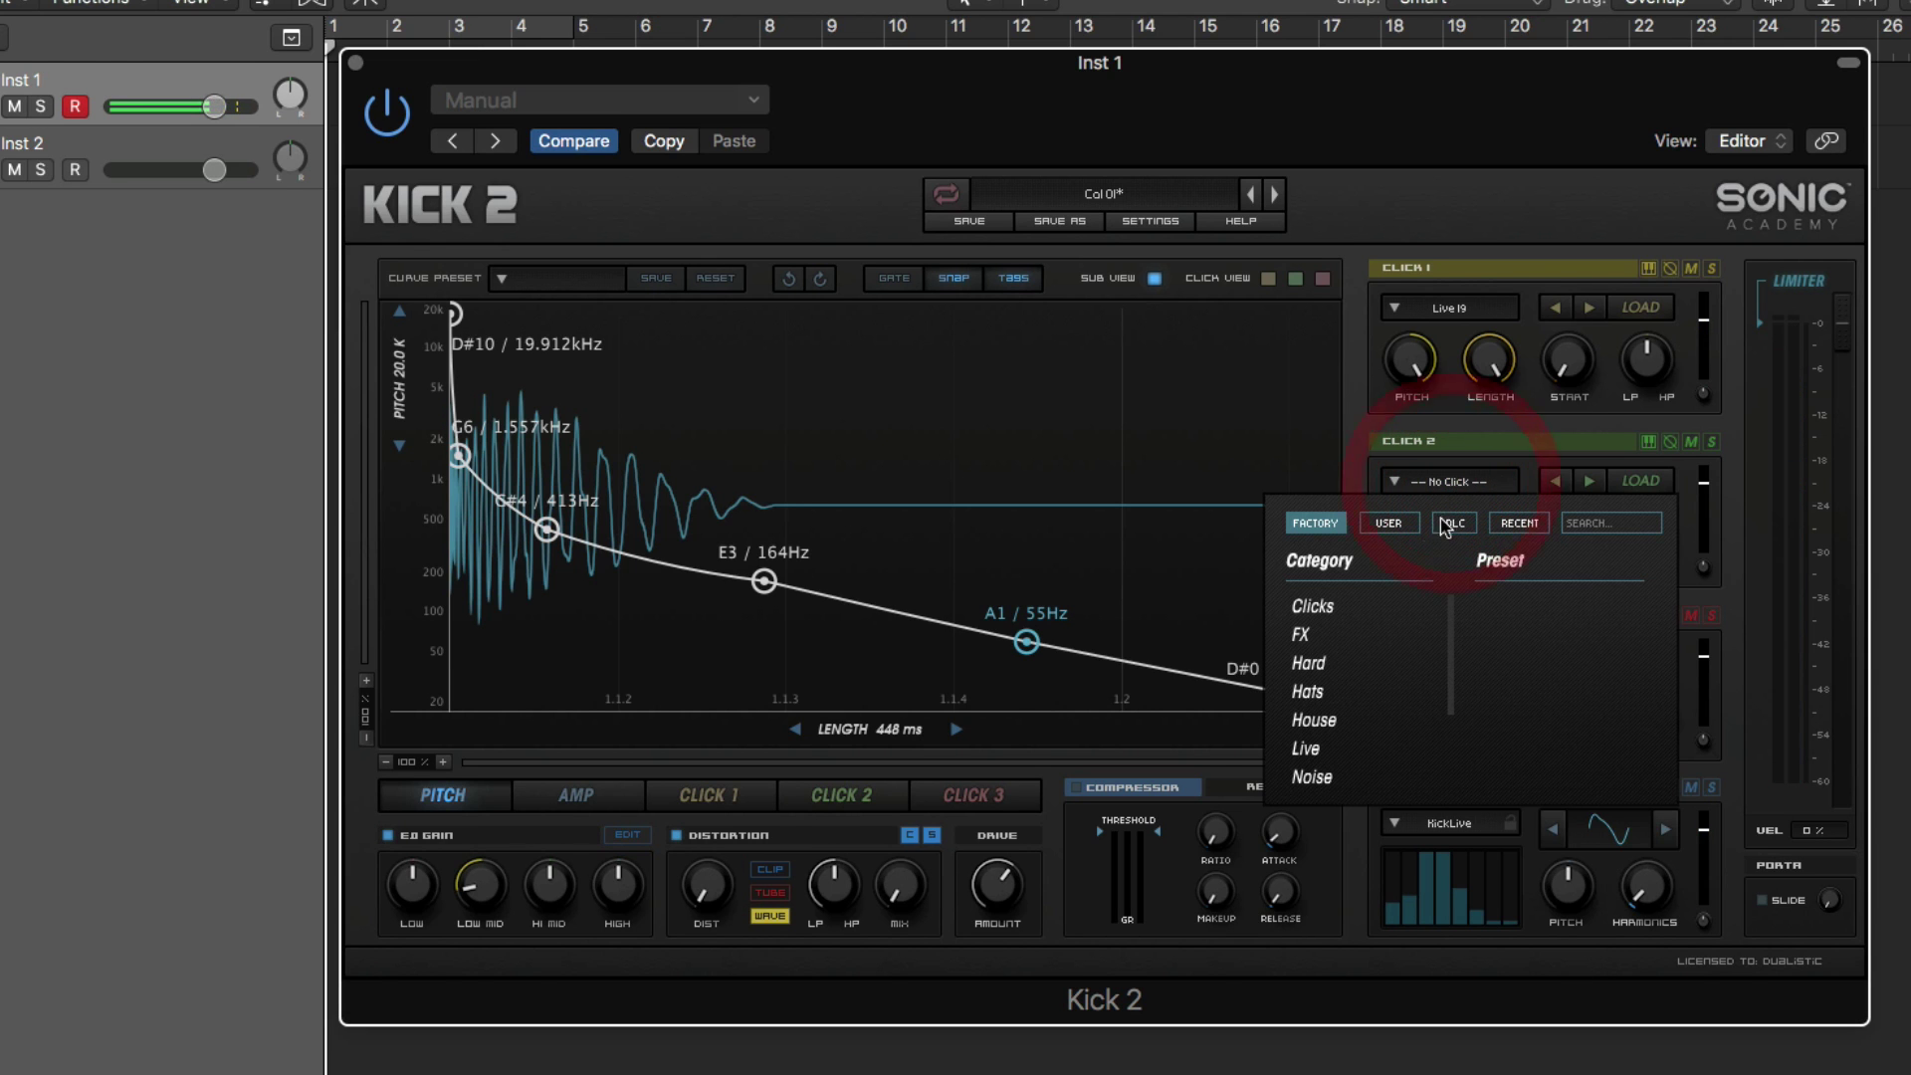
{"action": "left_click", "coordinate": [1310, 691]}
{"action": "left_click", "coordinate": [1503, 607]}
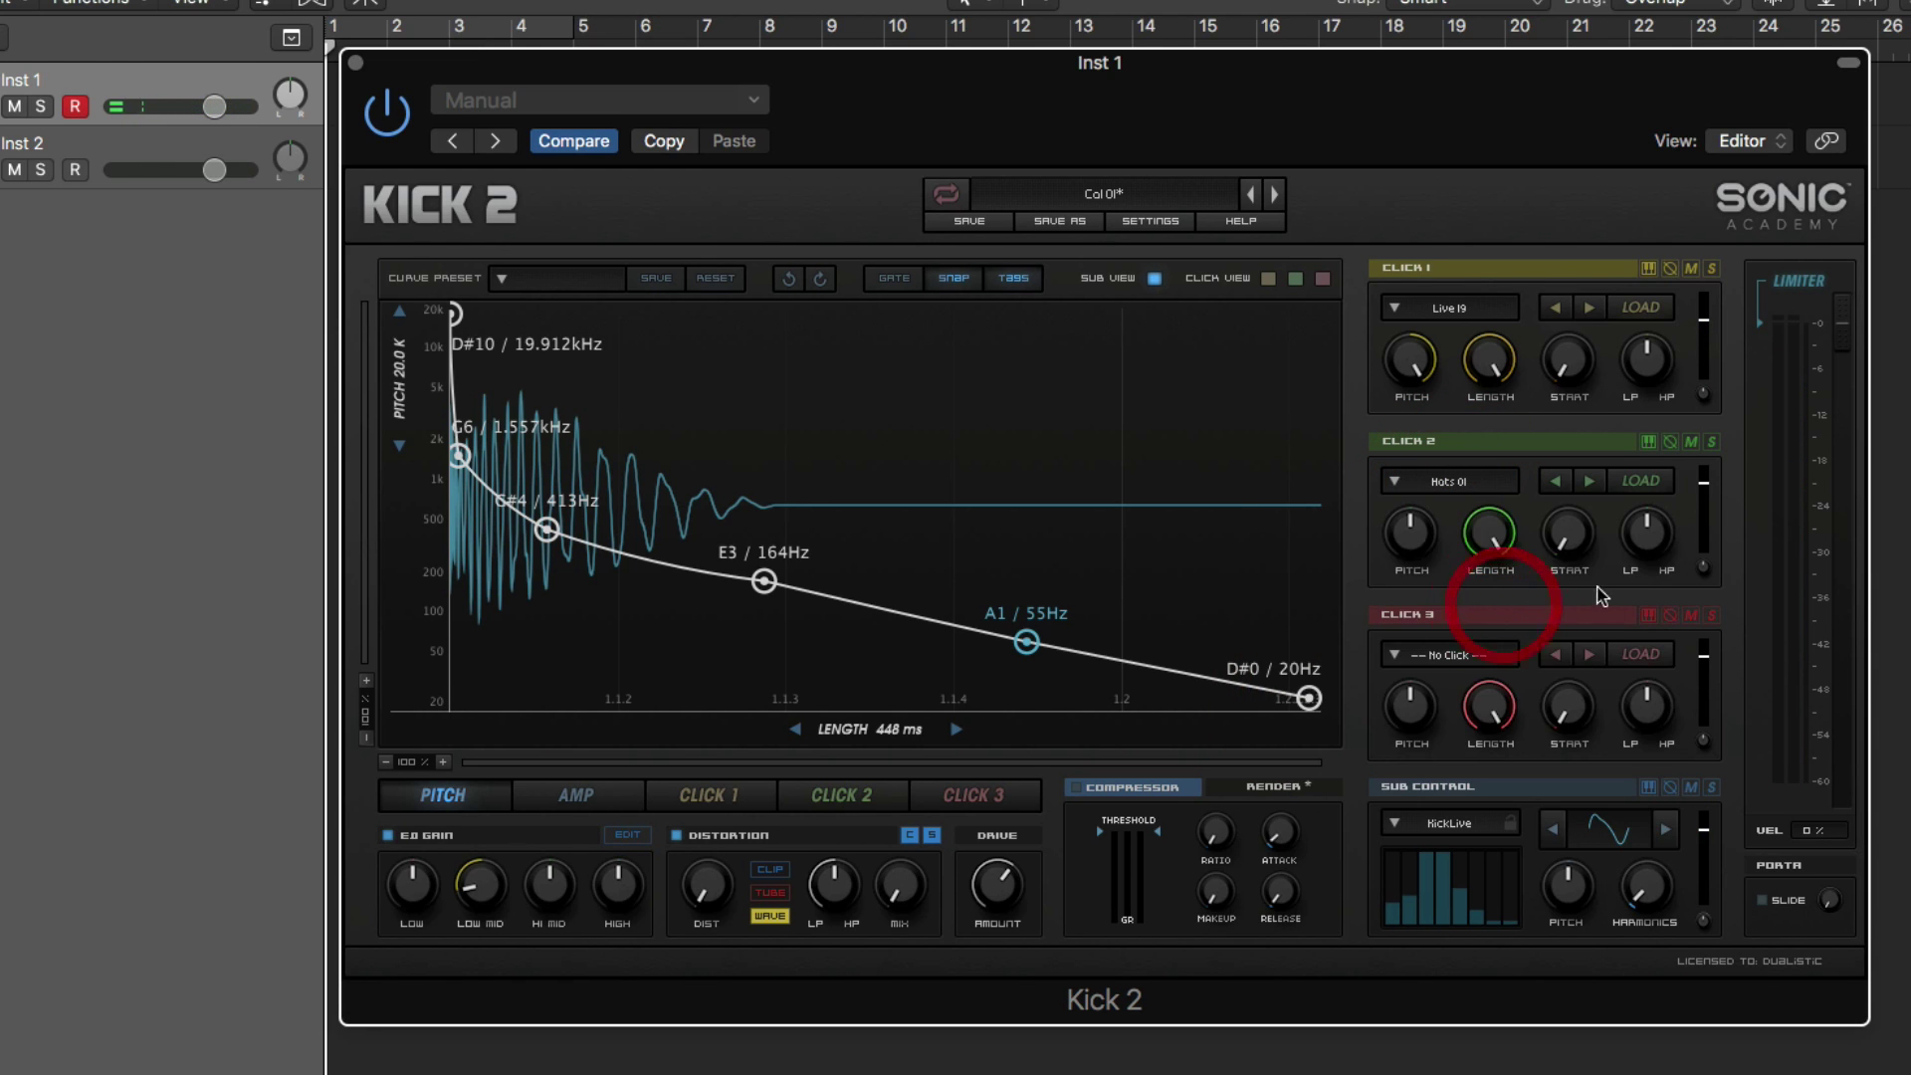
{"action": "left_click", "coordinate": [1589, 481]}
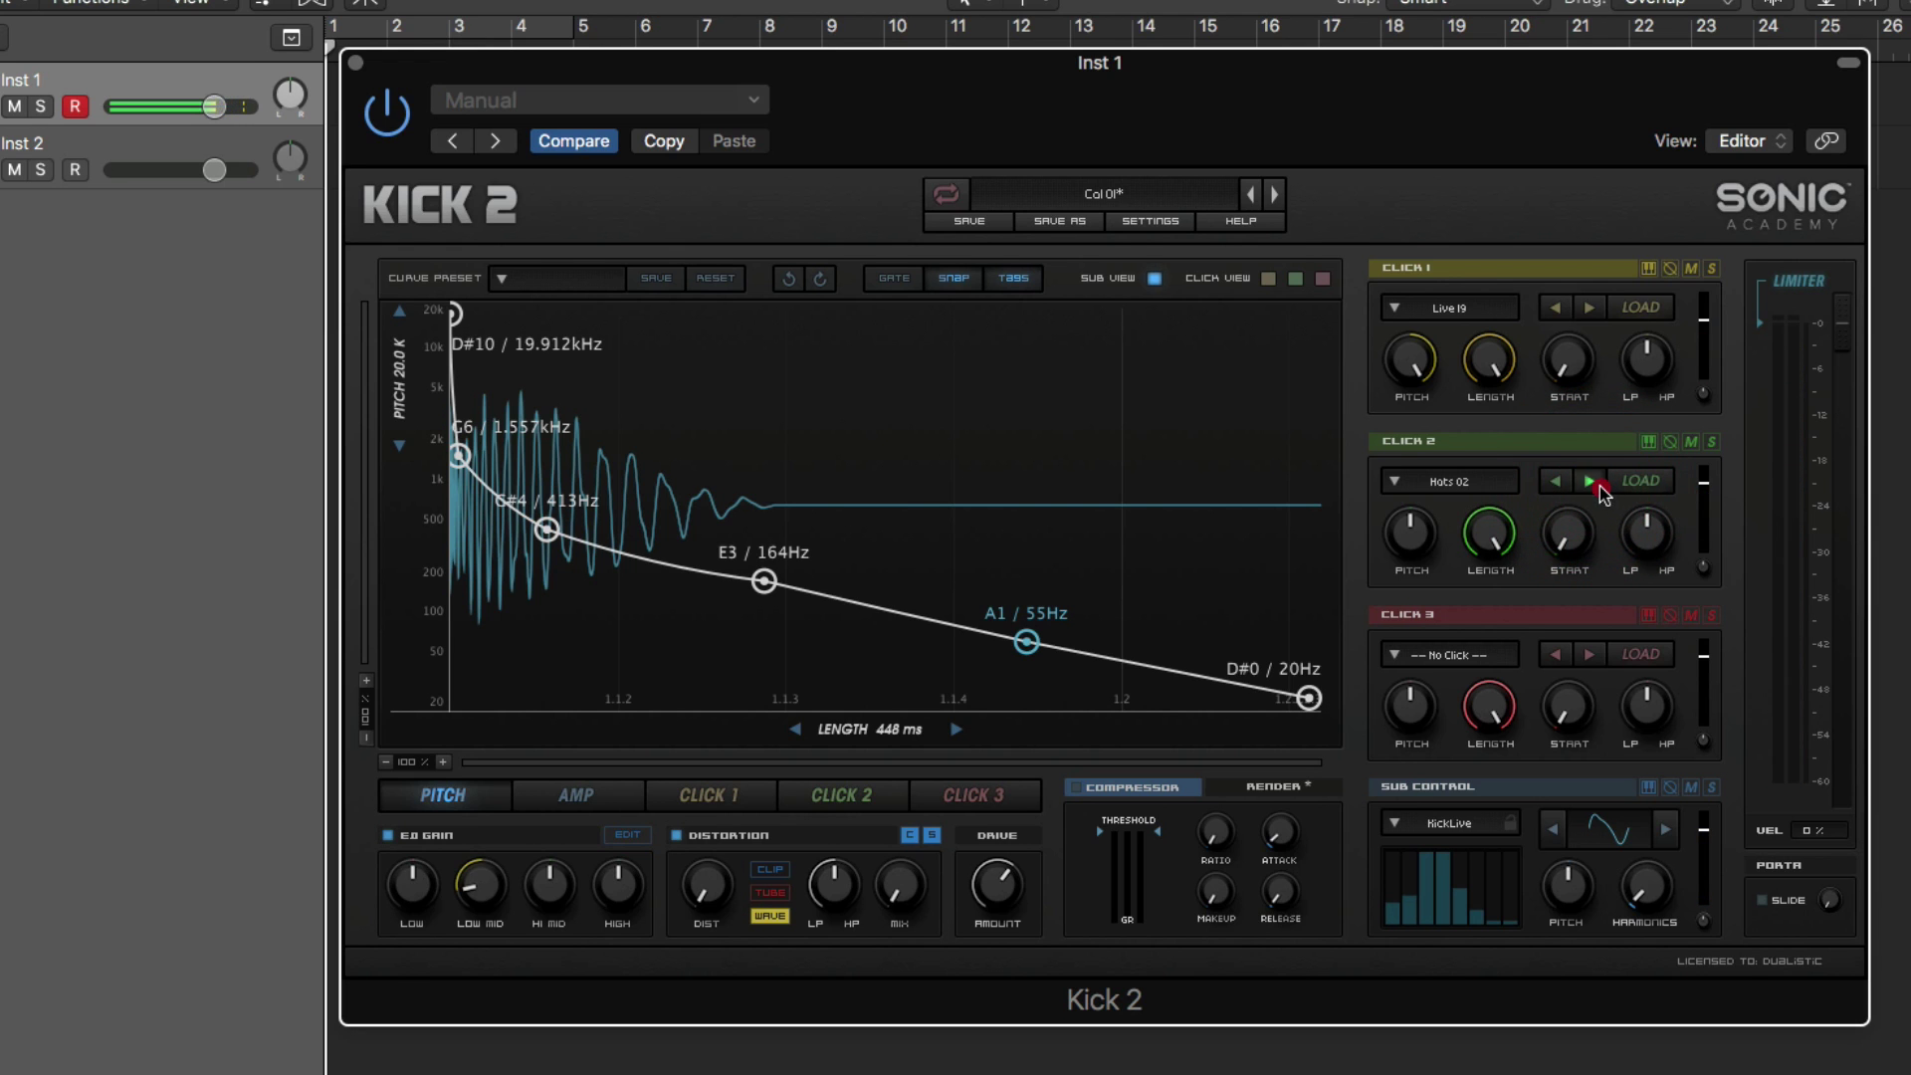
{"action": "left_click", "coordinate": [1590, 484]}
{"action": "left_click", "coordinate": [1589, 485]}
Raise Click 2's pitch slightly, shorten its length and switch its sample to Hats 02.
{"action": "left_click_drag", "start_coordinate": [1424, 544], "coordinate": [1392, 541]}
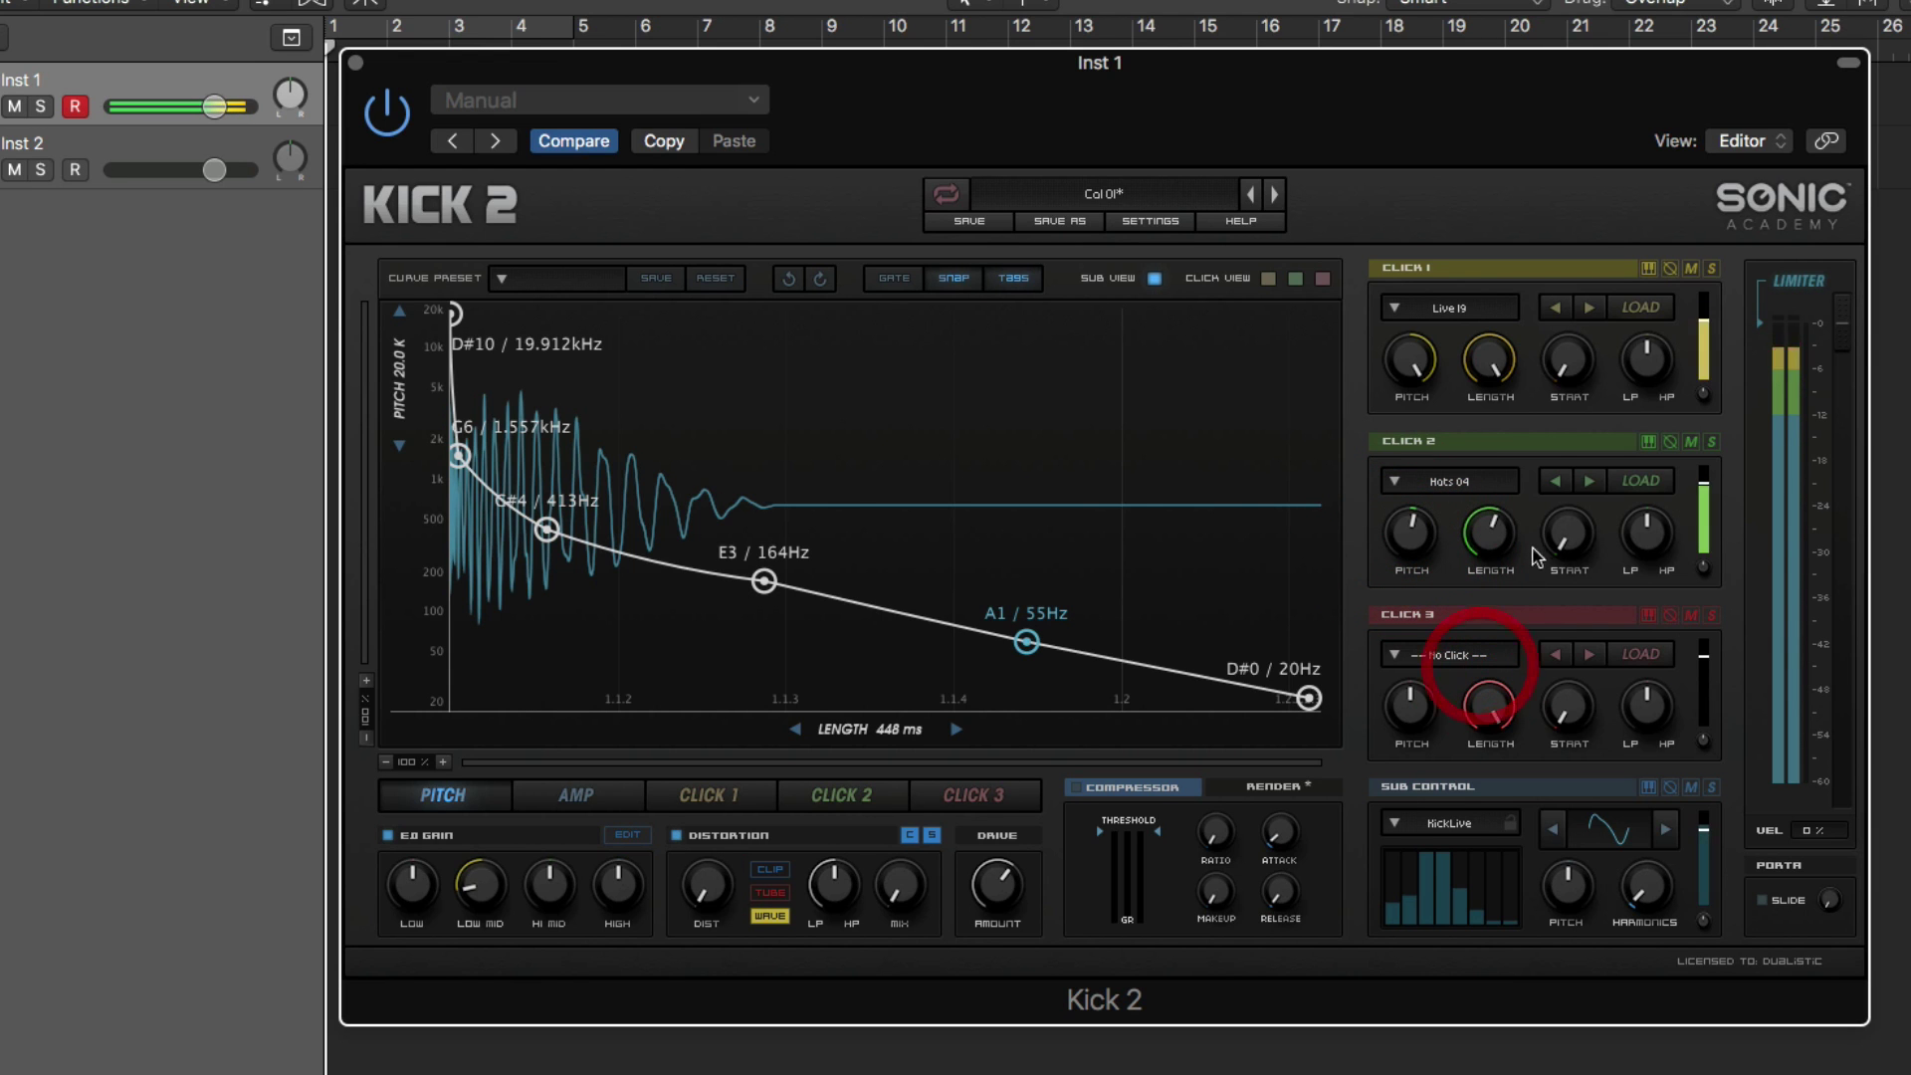
{"action": "left_click", "coordinate": [1557, 481]}
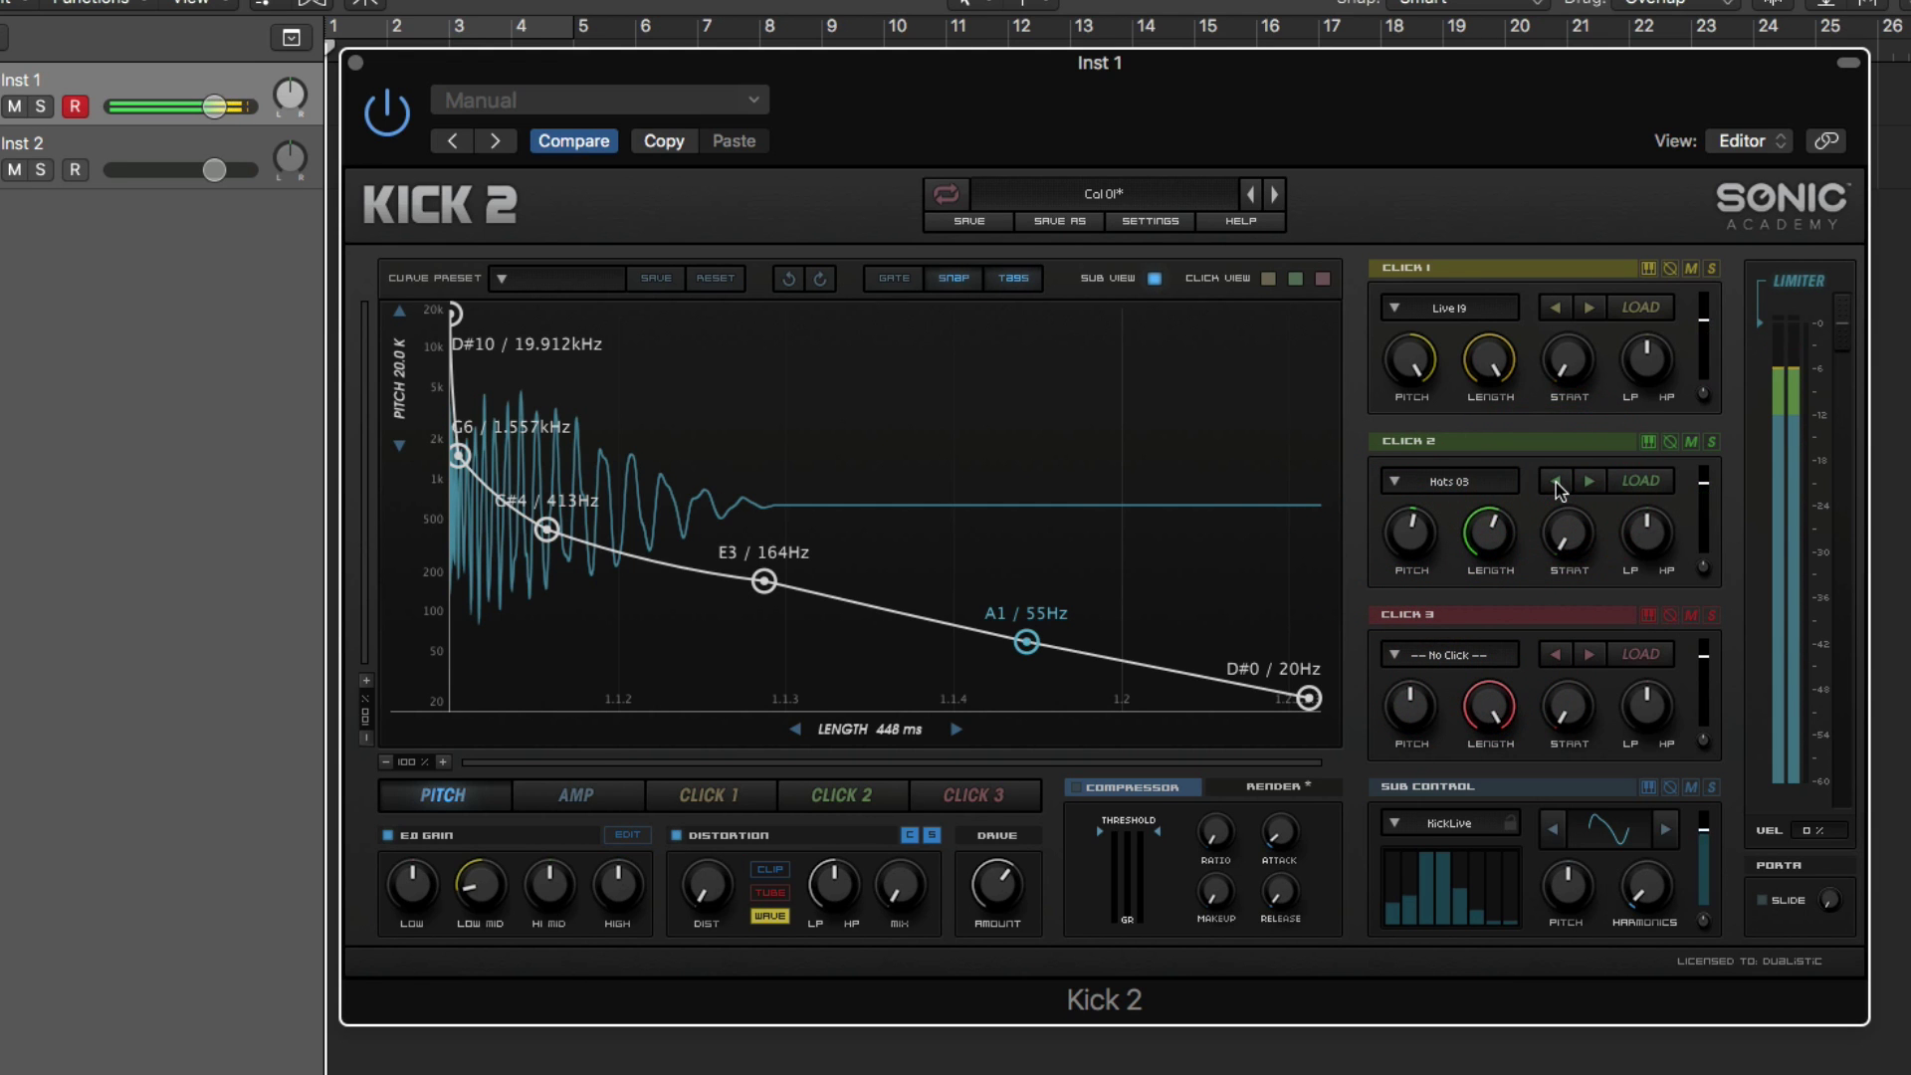
{"action": "left_click", "coordinate": [1557, 482]}
{"action": "left_click_drag", "start_coordinate": [1517, 511], "coordinate": [1505, 540]}
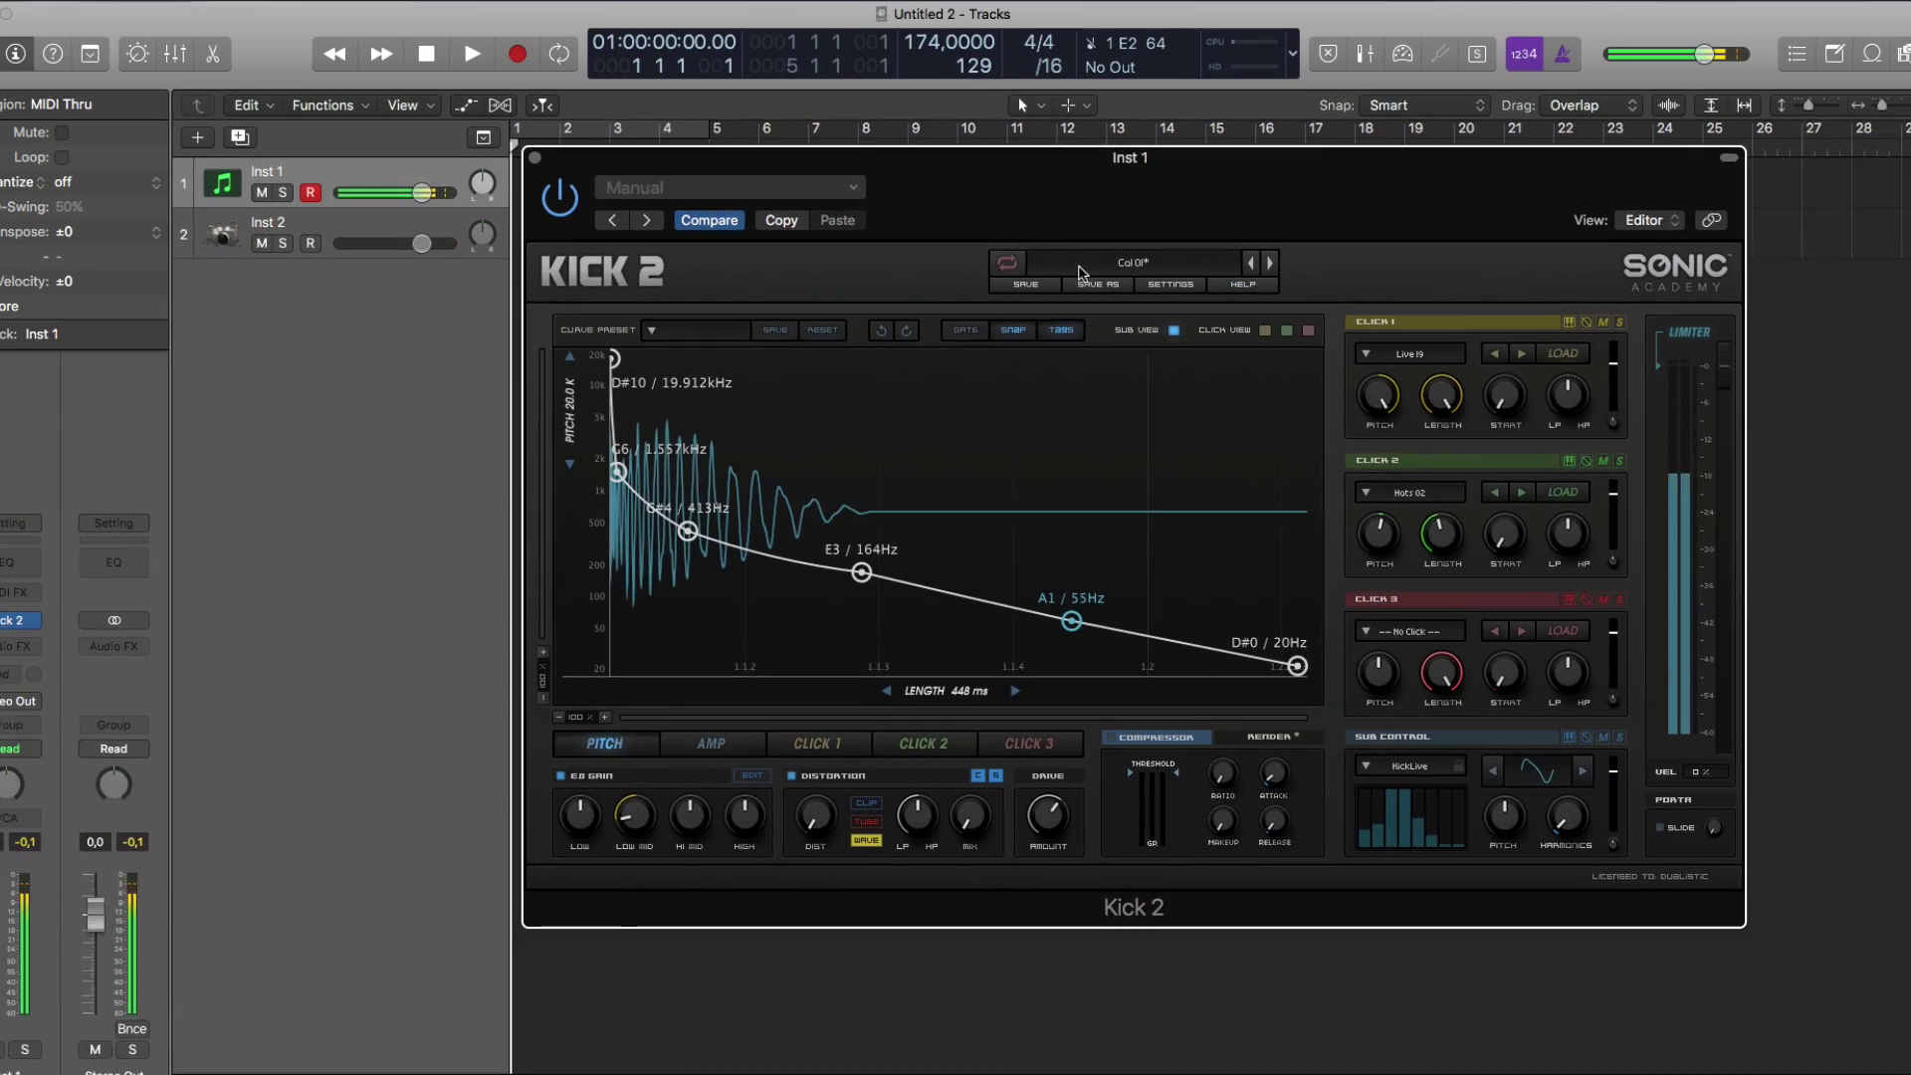
Move the Kick 2 window off the arrangement and record one kick note on the Inst 1 track with Musical Typing.
{"action": "left_click_drag", "start_coordinate": [1056, 179], "coordinate": [1250, 216]}
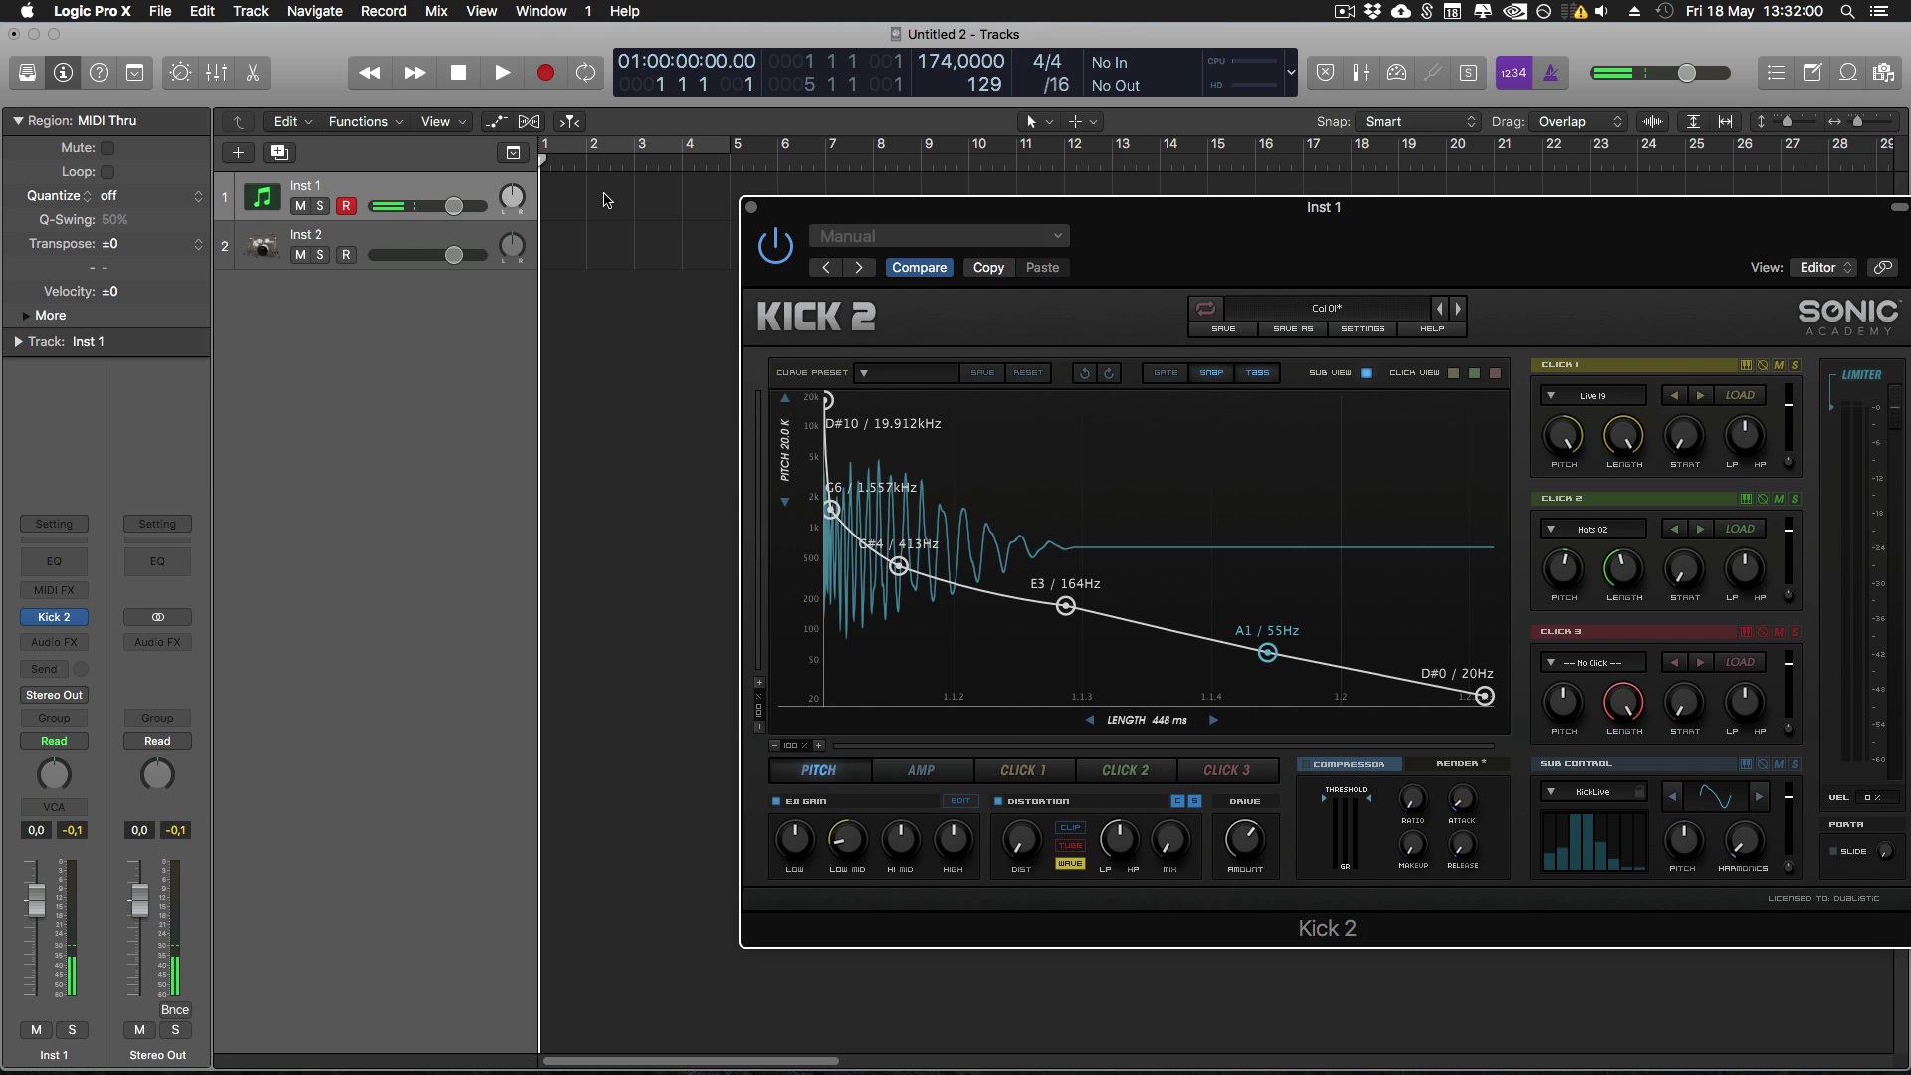
{"action": "key", "text": "super+k"}
{"action": "key", "text": "r"}
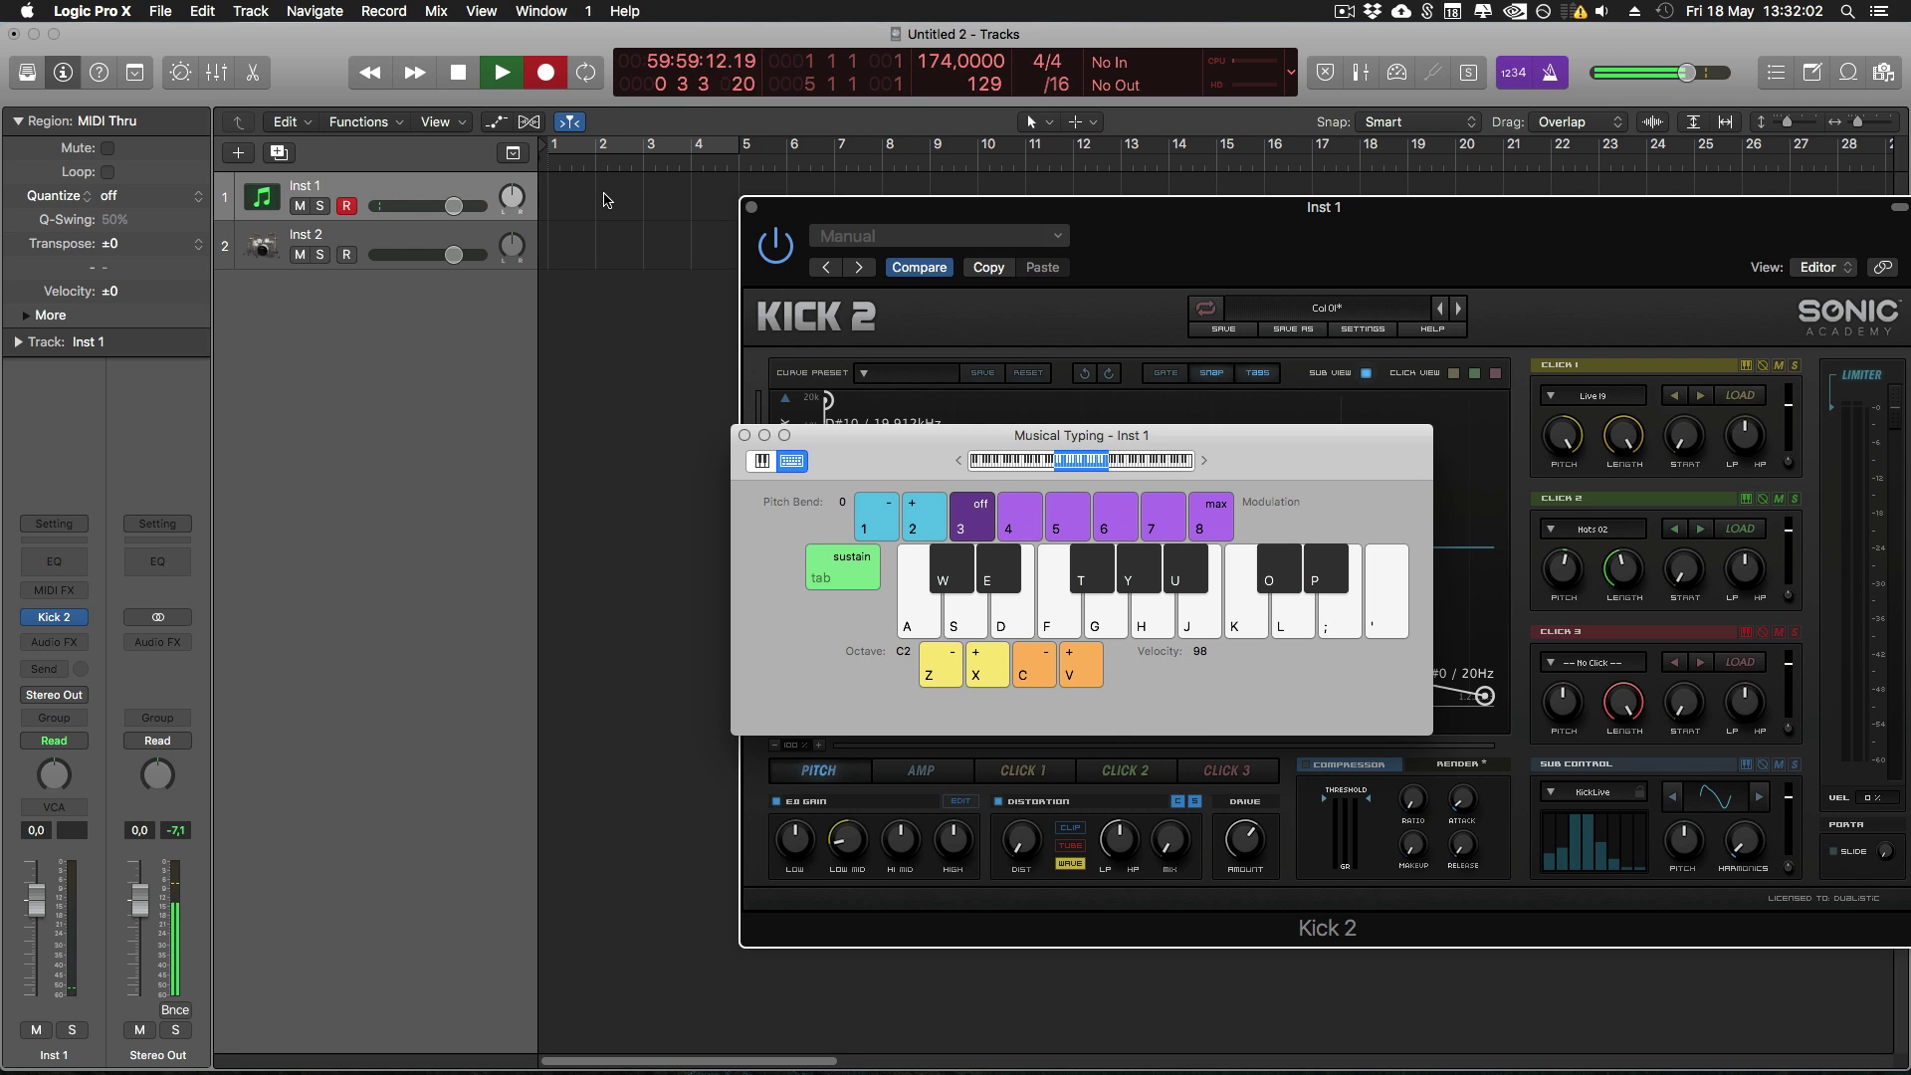
{"action": "key", "text": "d"}
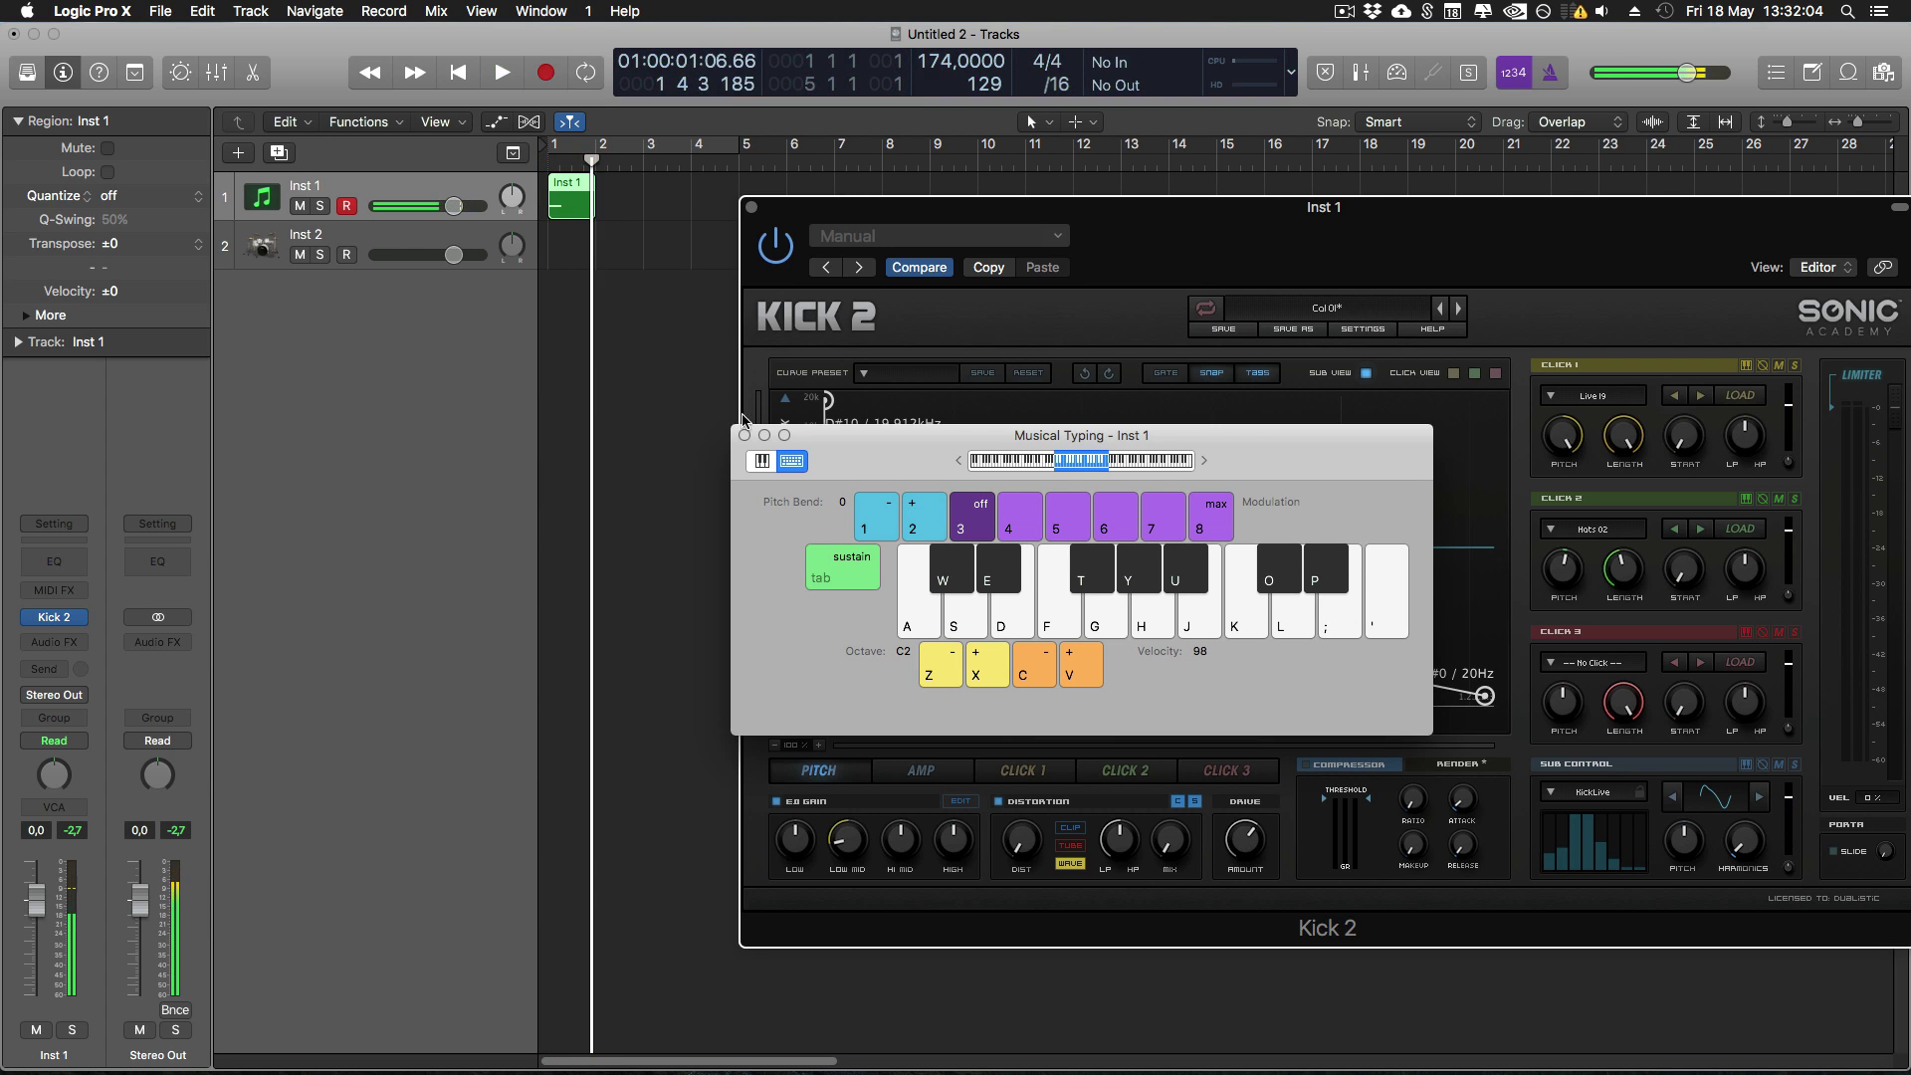
Close Musical Typing, open the recorded region in the Piano Roll, align its note to bar 1 and extend it to about beat 3.
{"action": "left_click", "coordinate": [744, 434]}
{"action": "double_click", "coordinate": [557, 194]}
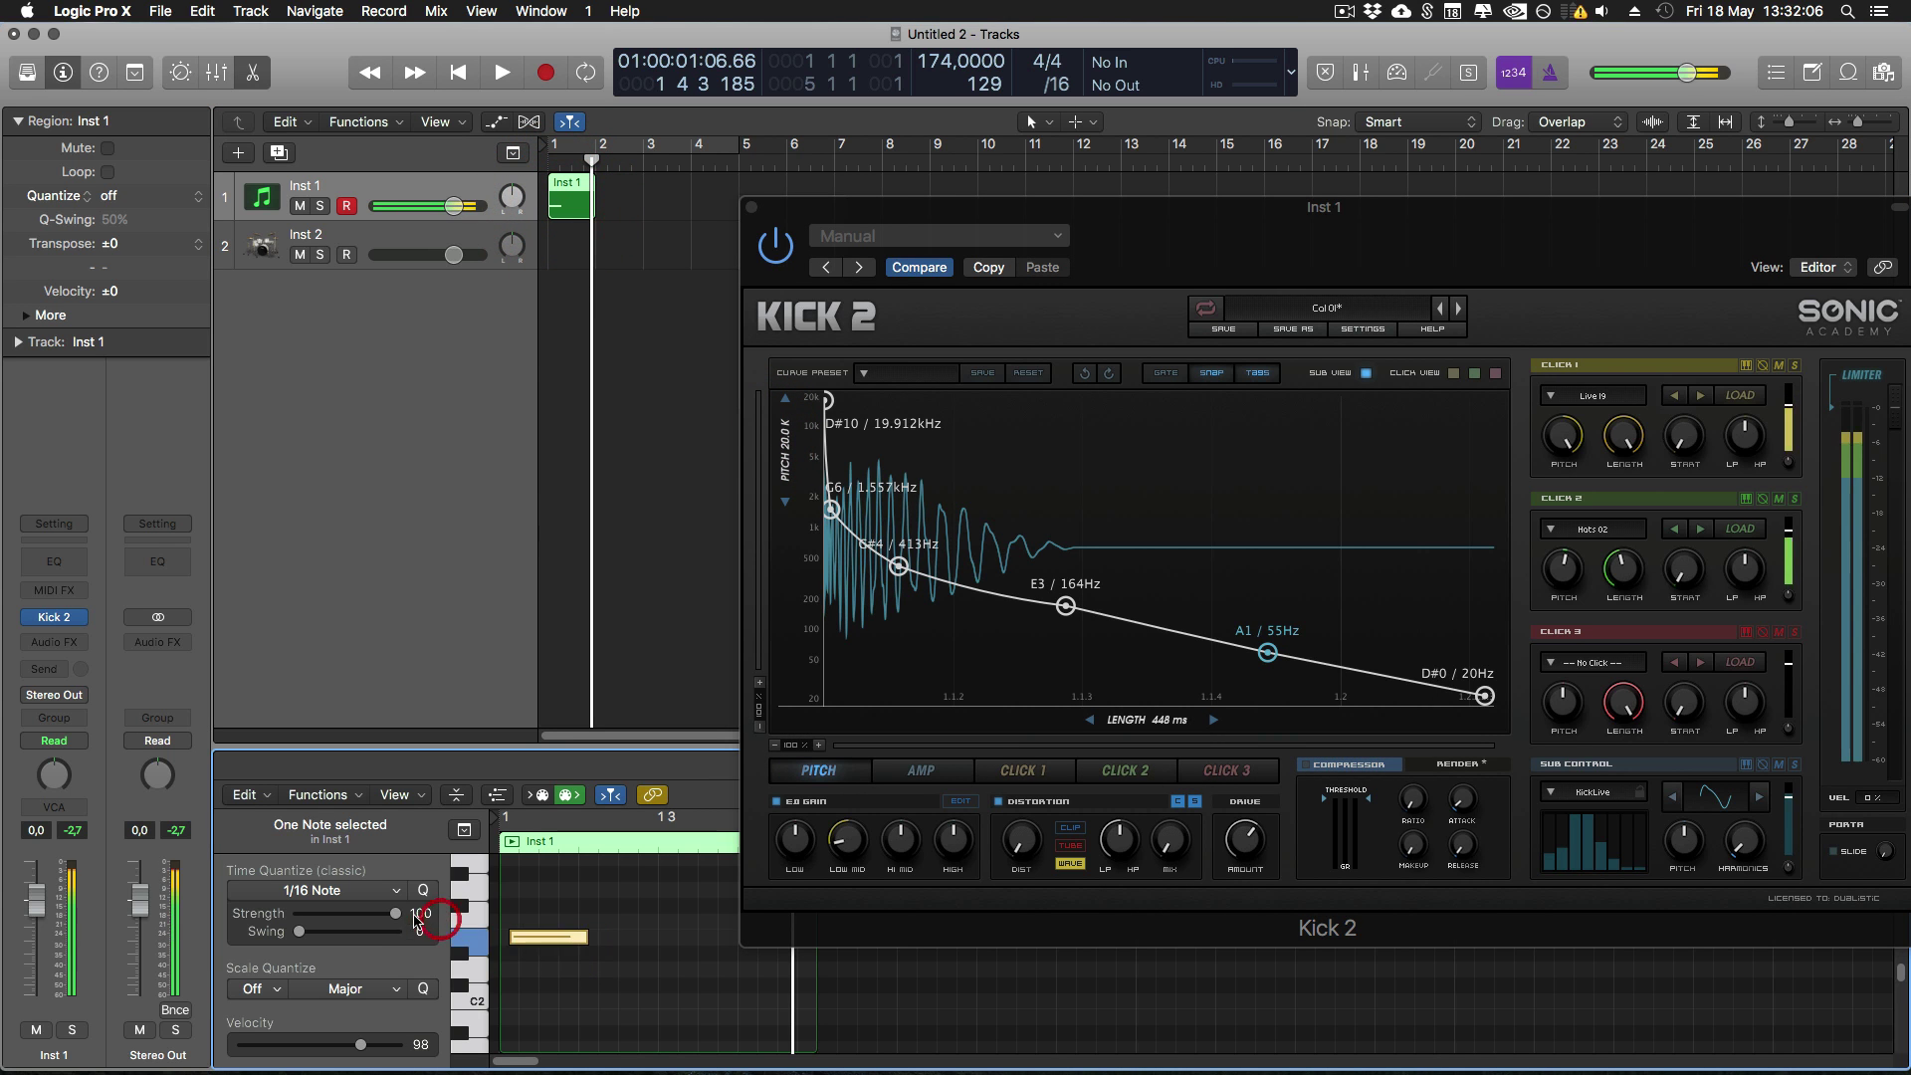
{"action": "left_click_drag", "start_coordinate": [586, 936], "coordinate": [656, 936]}
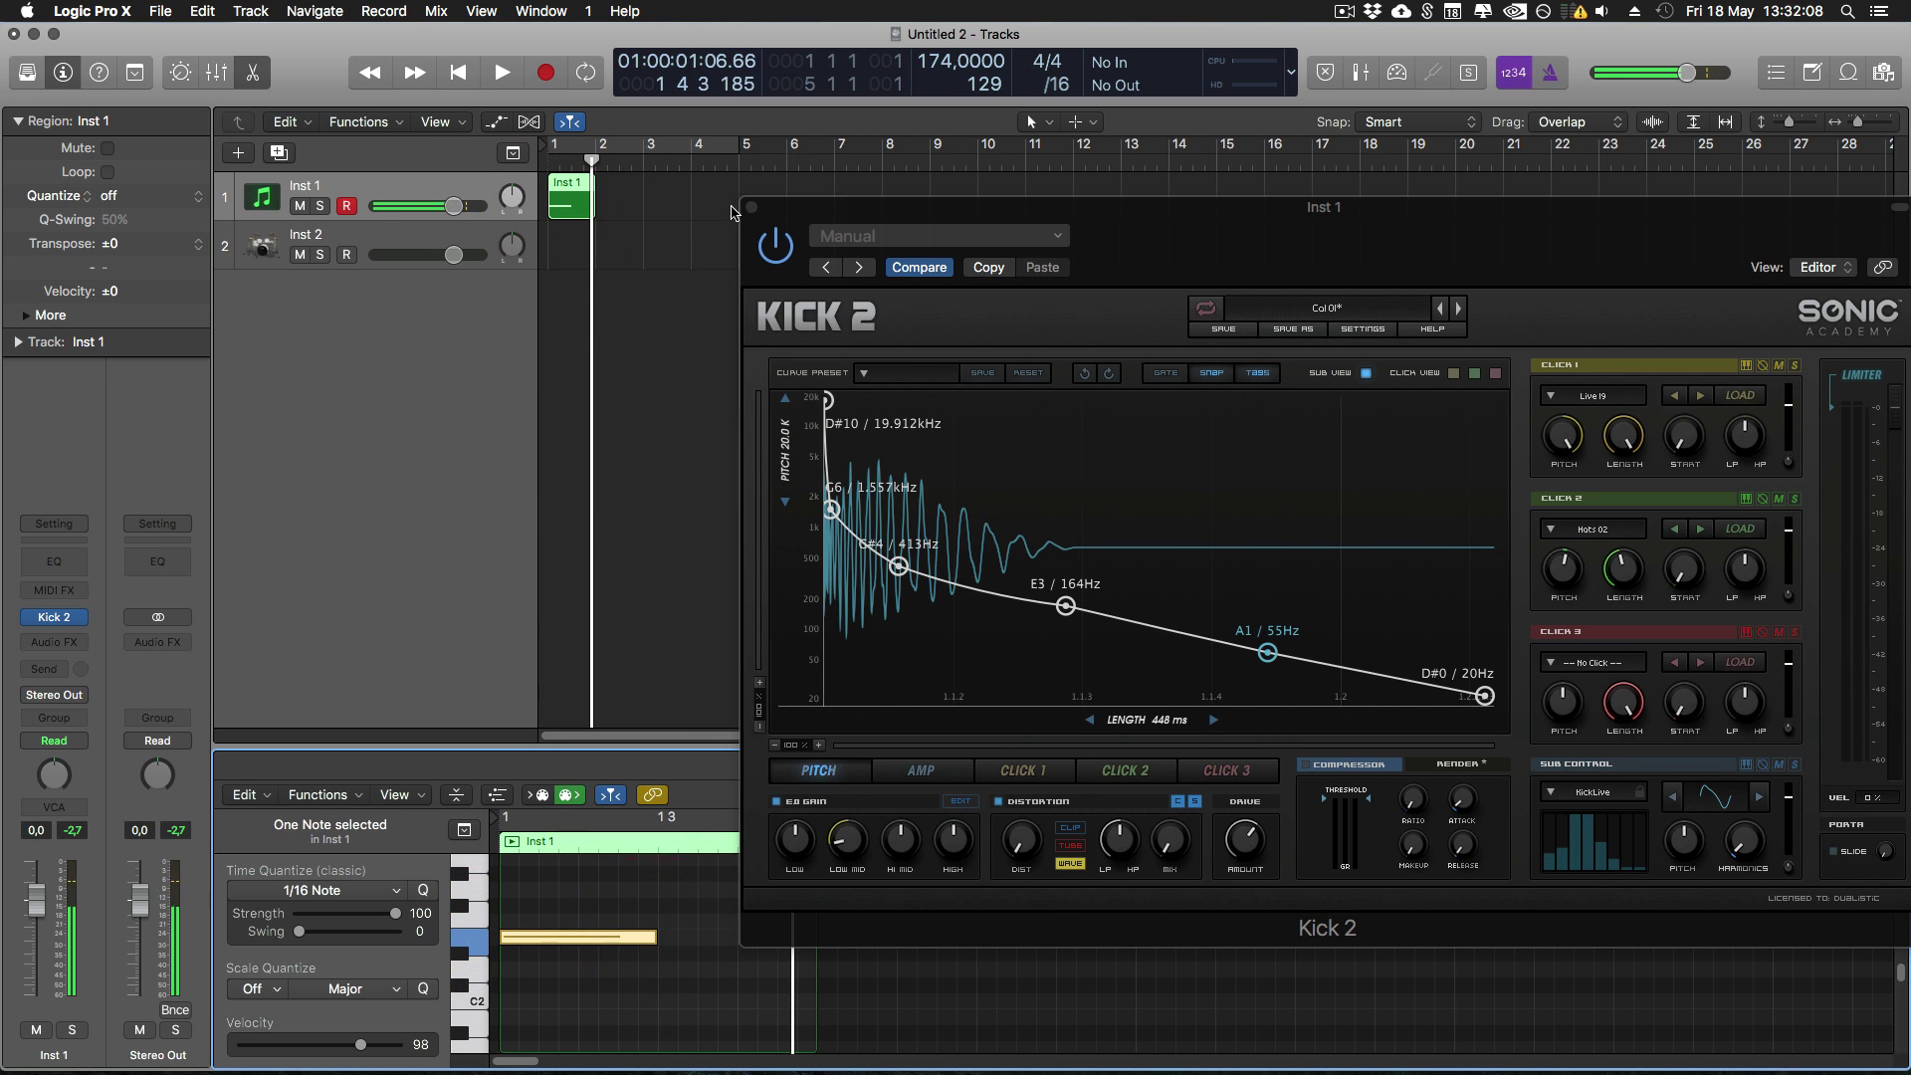
Close the Kick 2 window, copy the Inst 1 region onto the Inst 2 track, solo that track and play it.
{"action": "left_click", "coordinate": [752, 207]}
{"action": "left_click", "coordinate": [732, 253]}
{"action": "left_click_drag", "start_coordinate": [565, 199], "coordinate": [570, 249]}
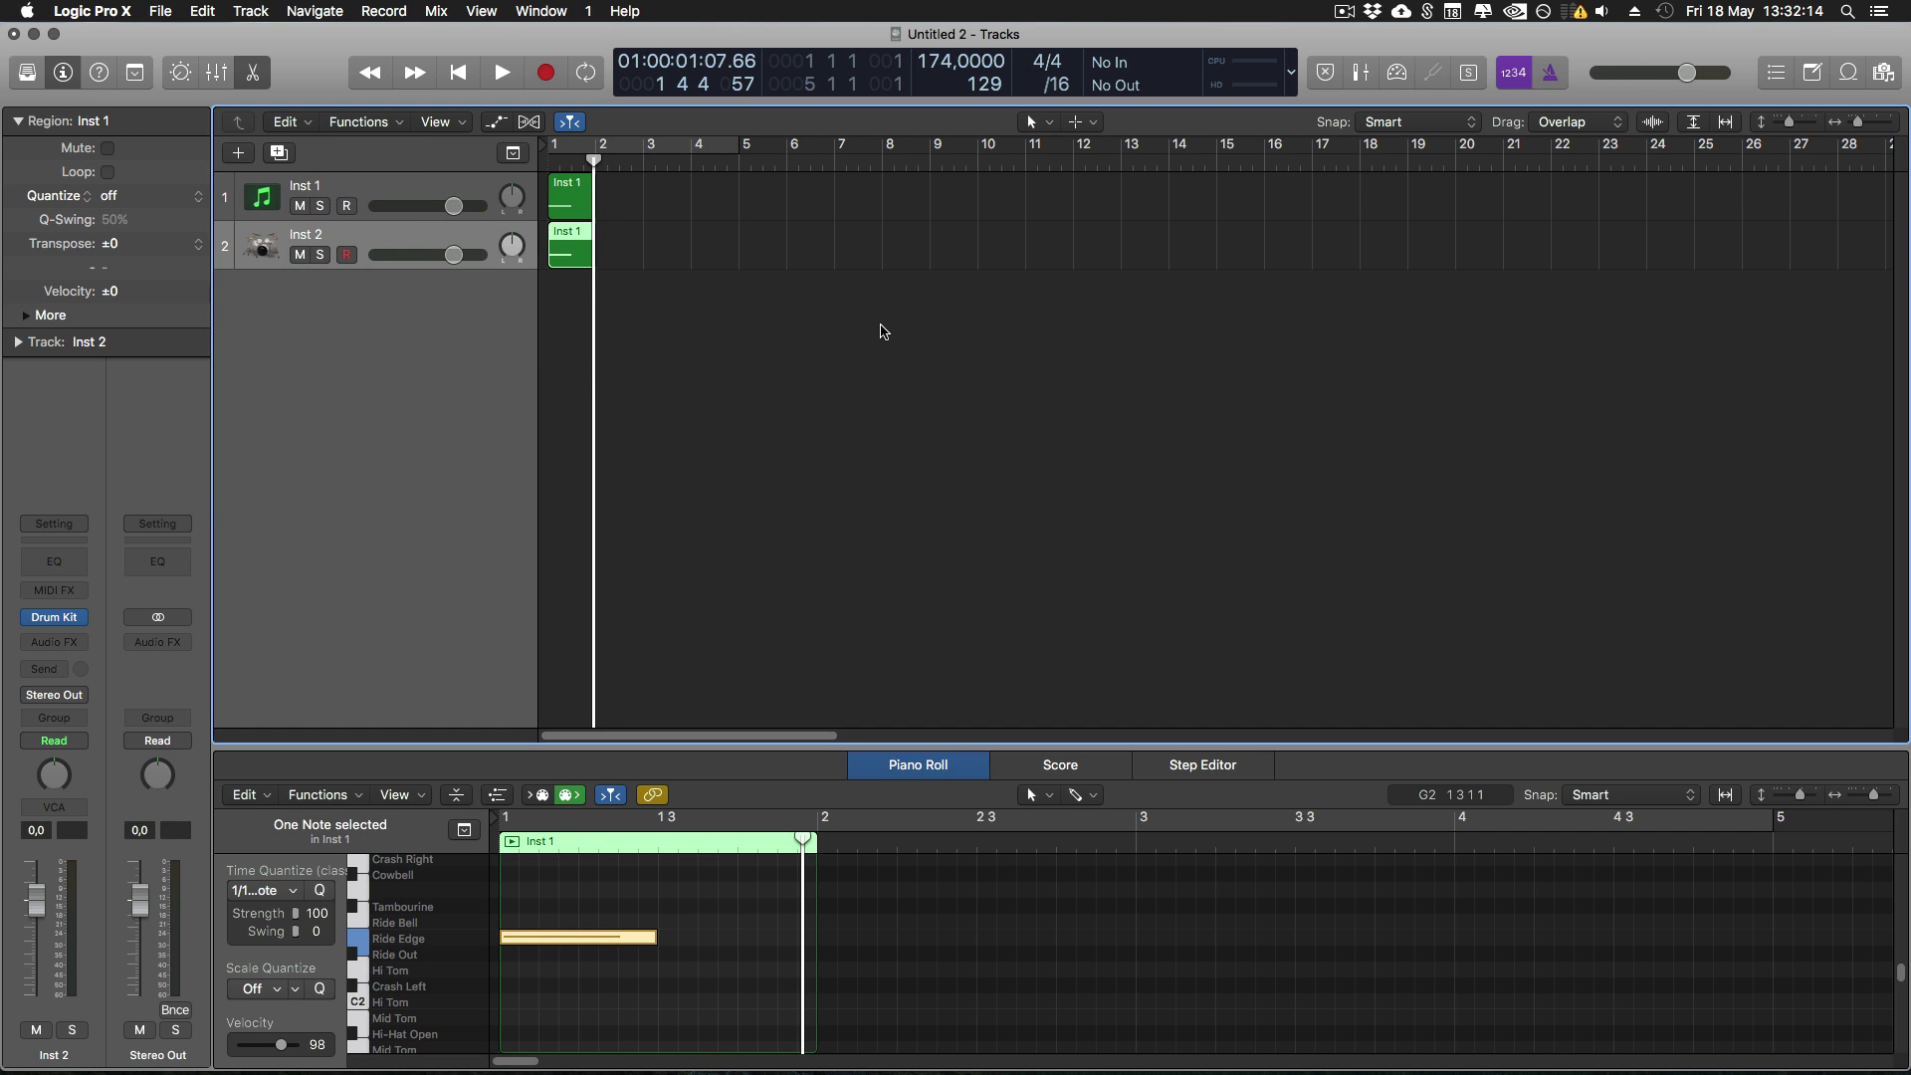
{"action": "key", "text": "s"}
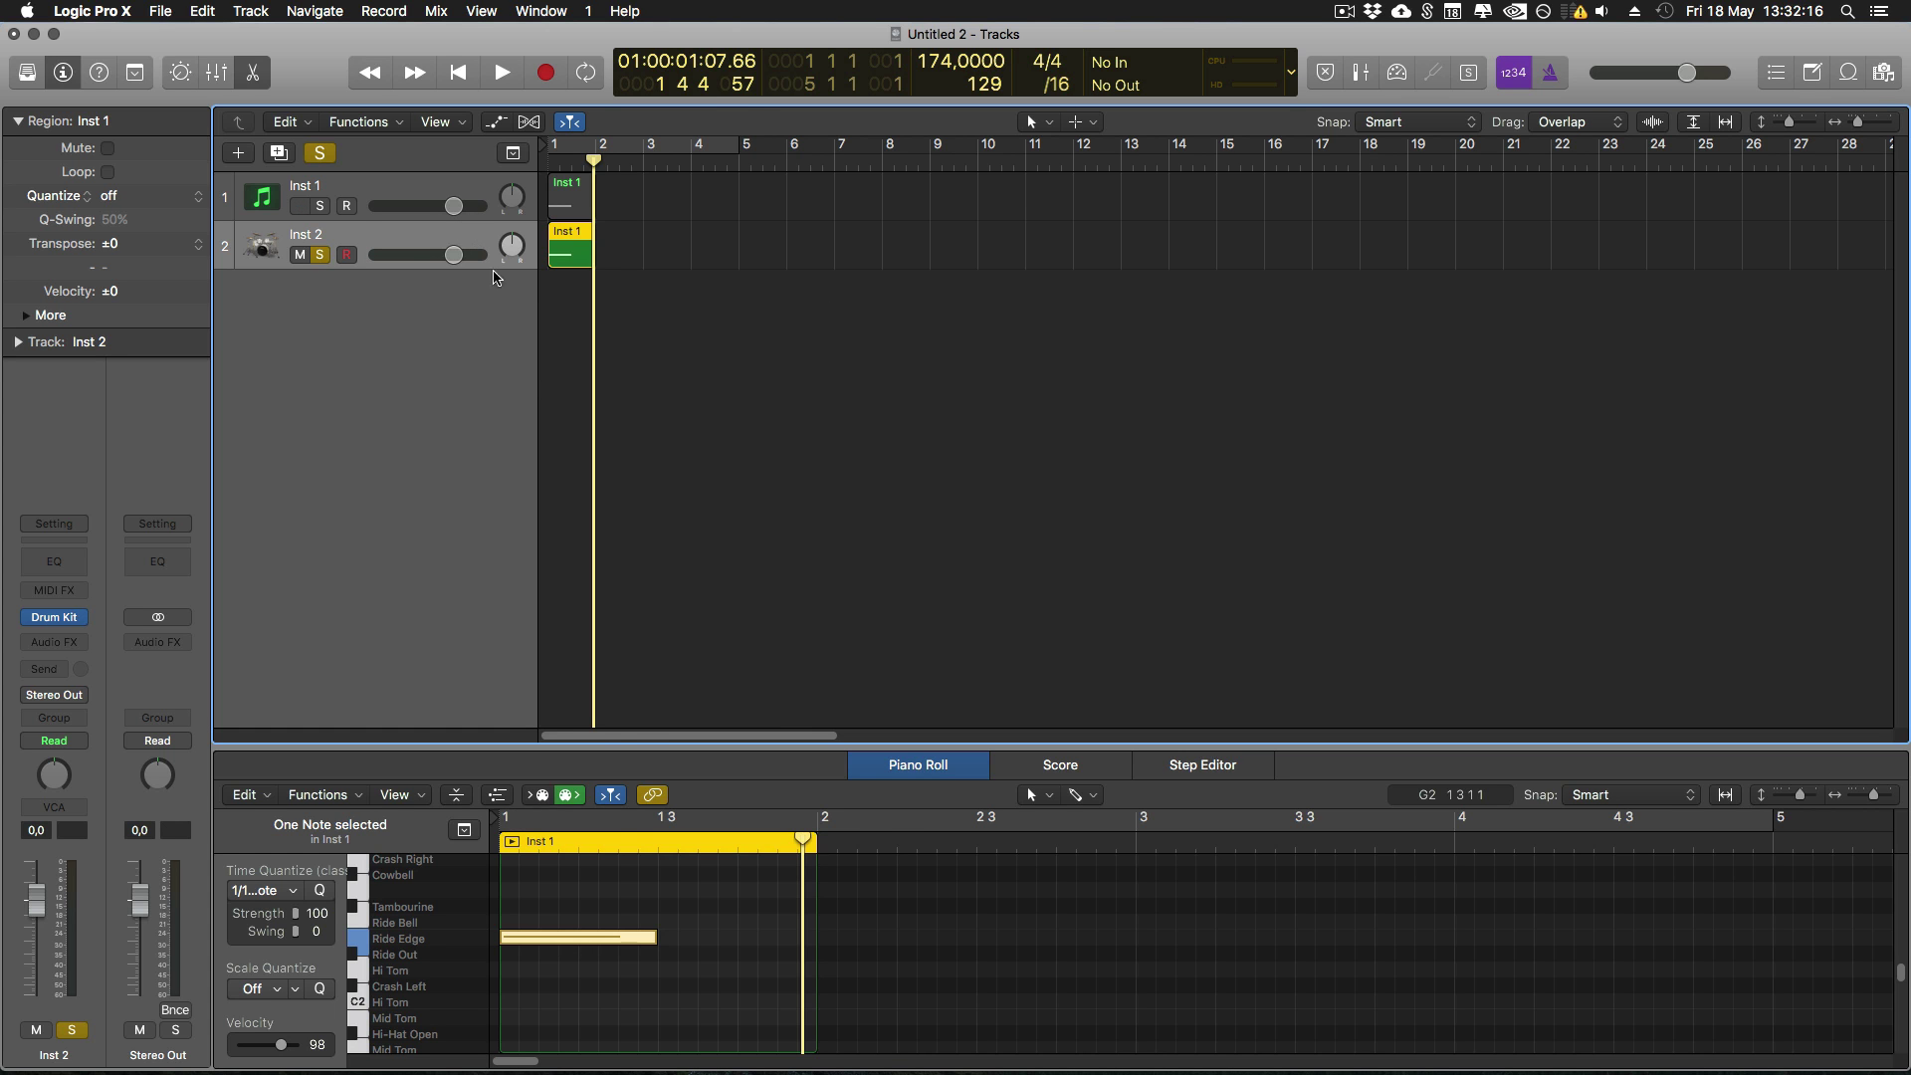
{"action": "key", "text": "space"}
{"action": "key", "text": "space"}
Turn on cycle playback, move the copied region's note down to the Kick row just below C1 and play it.
{"action": "left_click", "coordinate": [585, 148]}
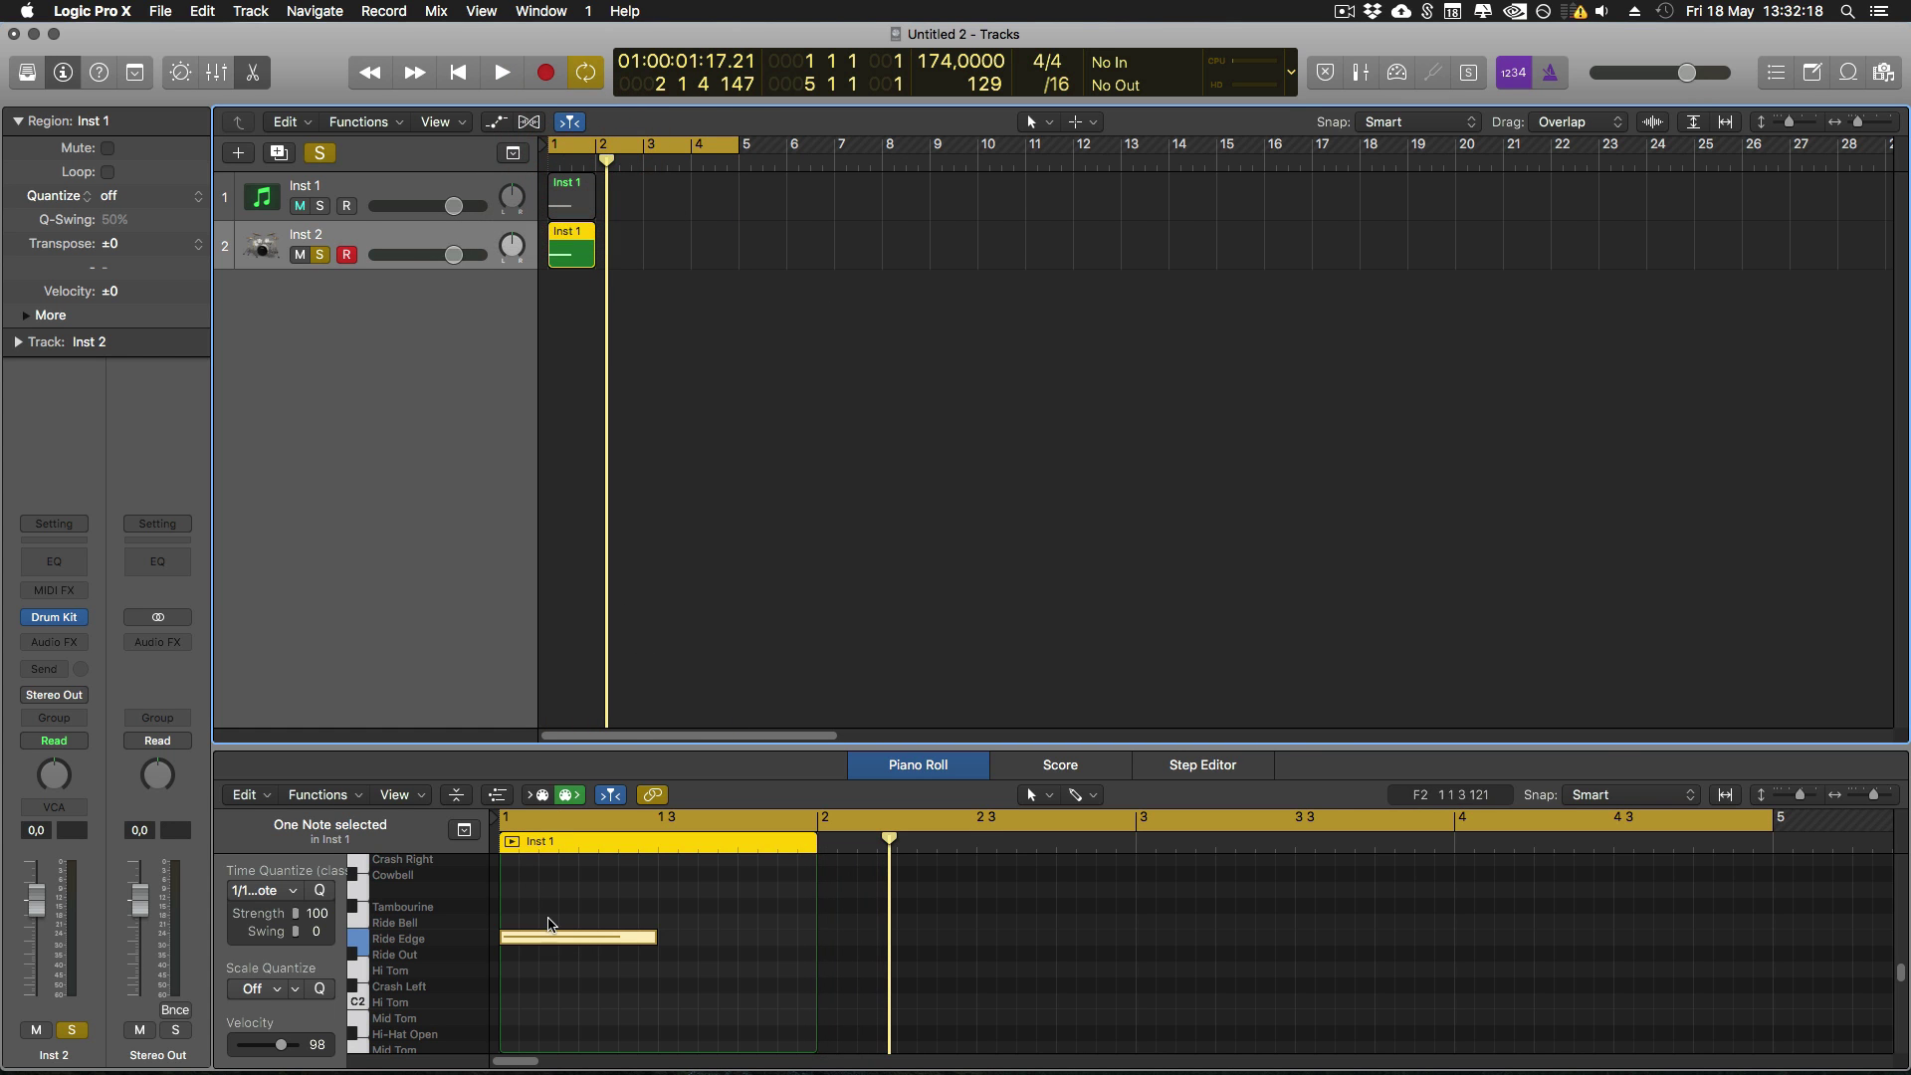
{"action": "scroll", "coordinate": [551, 925], "scroll_direction": "down", "scroll_amount": 2}
{"action": "left_click_drag", "start_coordinate": [560, 897], "coordinate": [559, 984]}
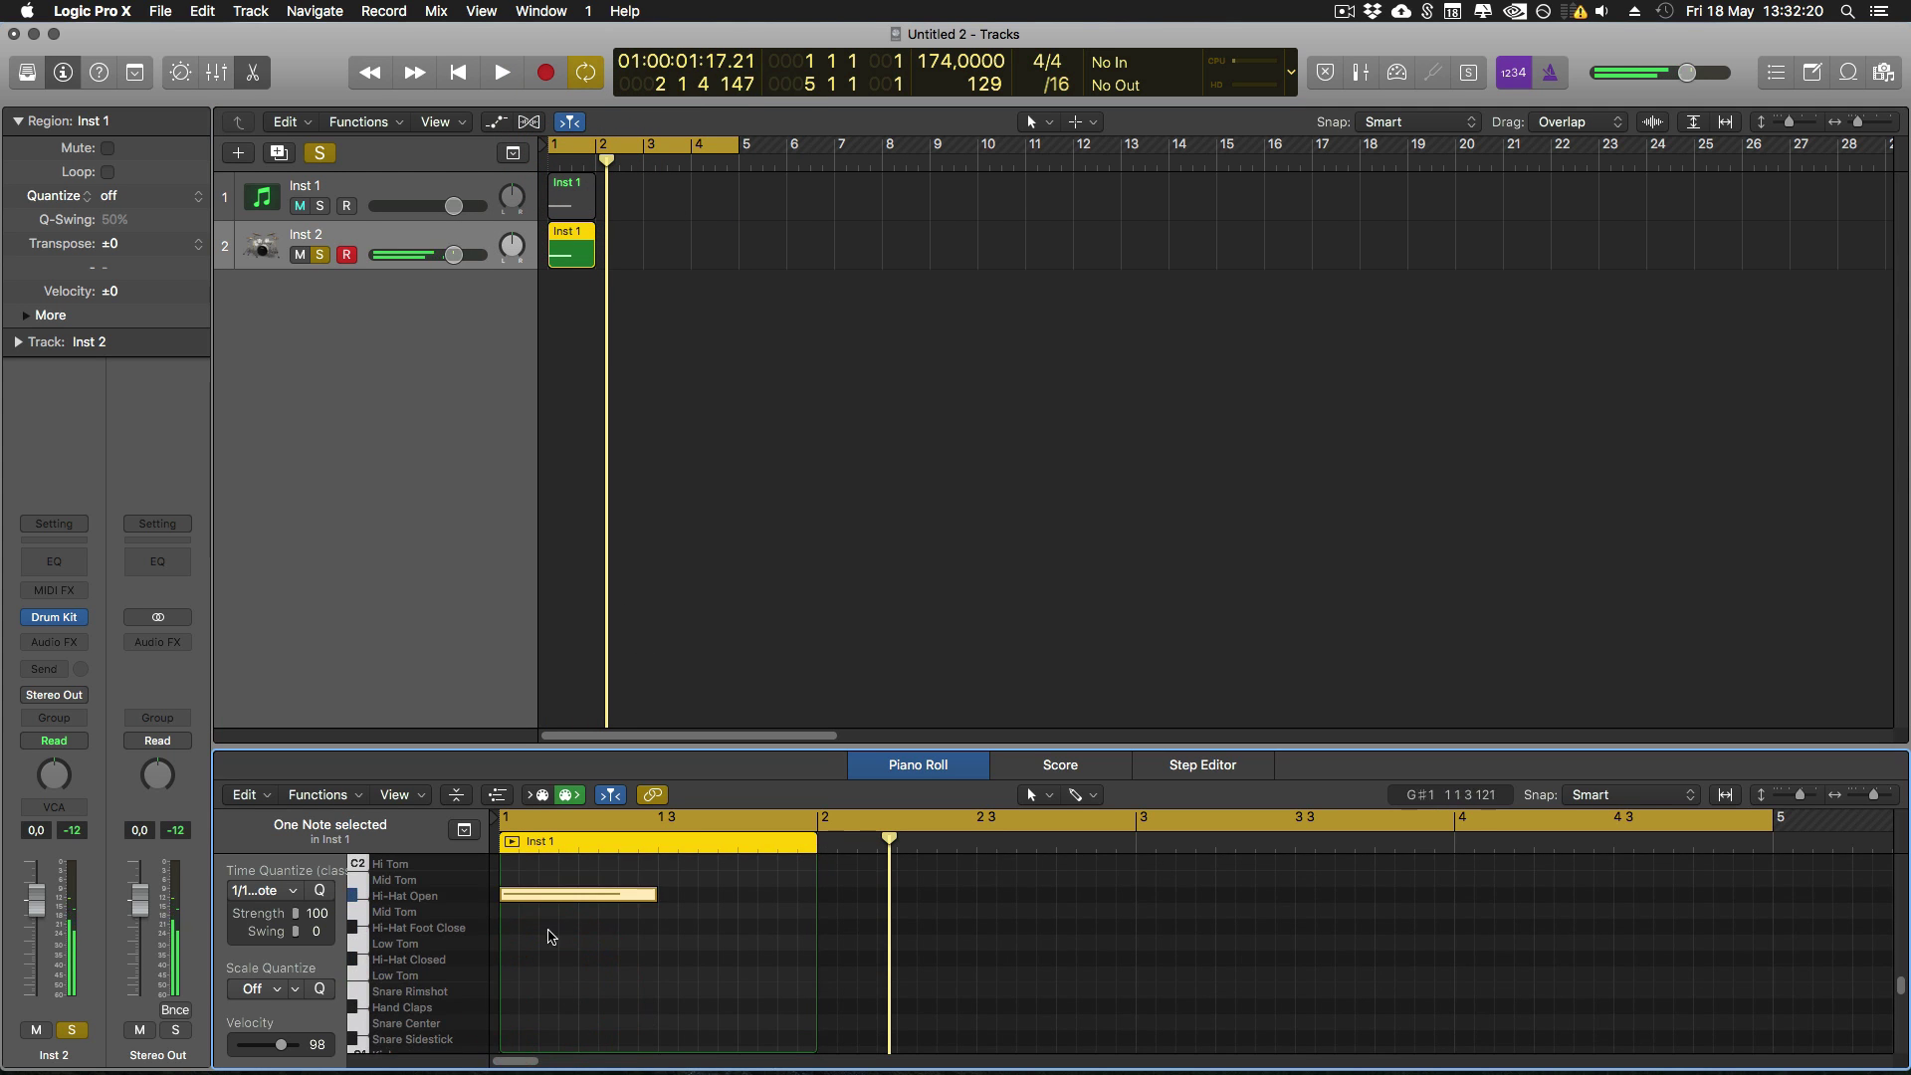
{"action": "left_click_drag", "start_coordinate": [547, 903], "coordinate": [537, 986]}
{"action": "key", "text": "space"}
{"action": "key", "text": "space"}
Open the Drum Kit instrument on Inst 2, select the kick drum, raise its gain and play the result.
{"action": "left_click", "coordinate": [48, 616]}
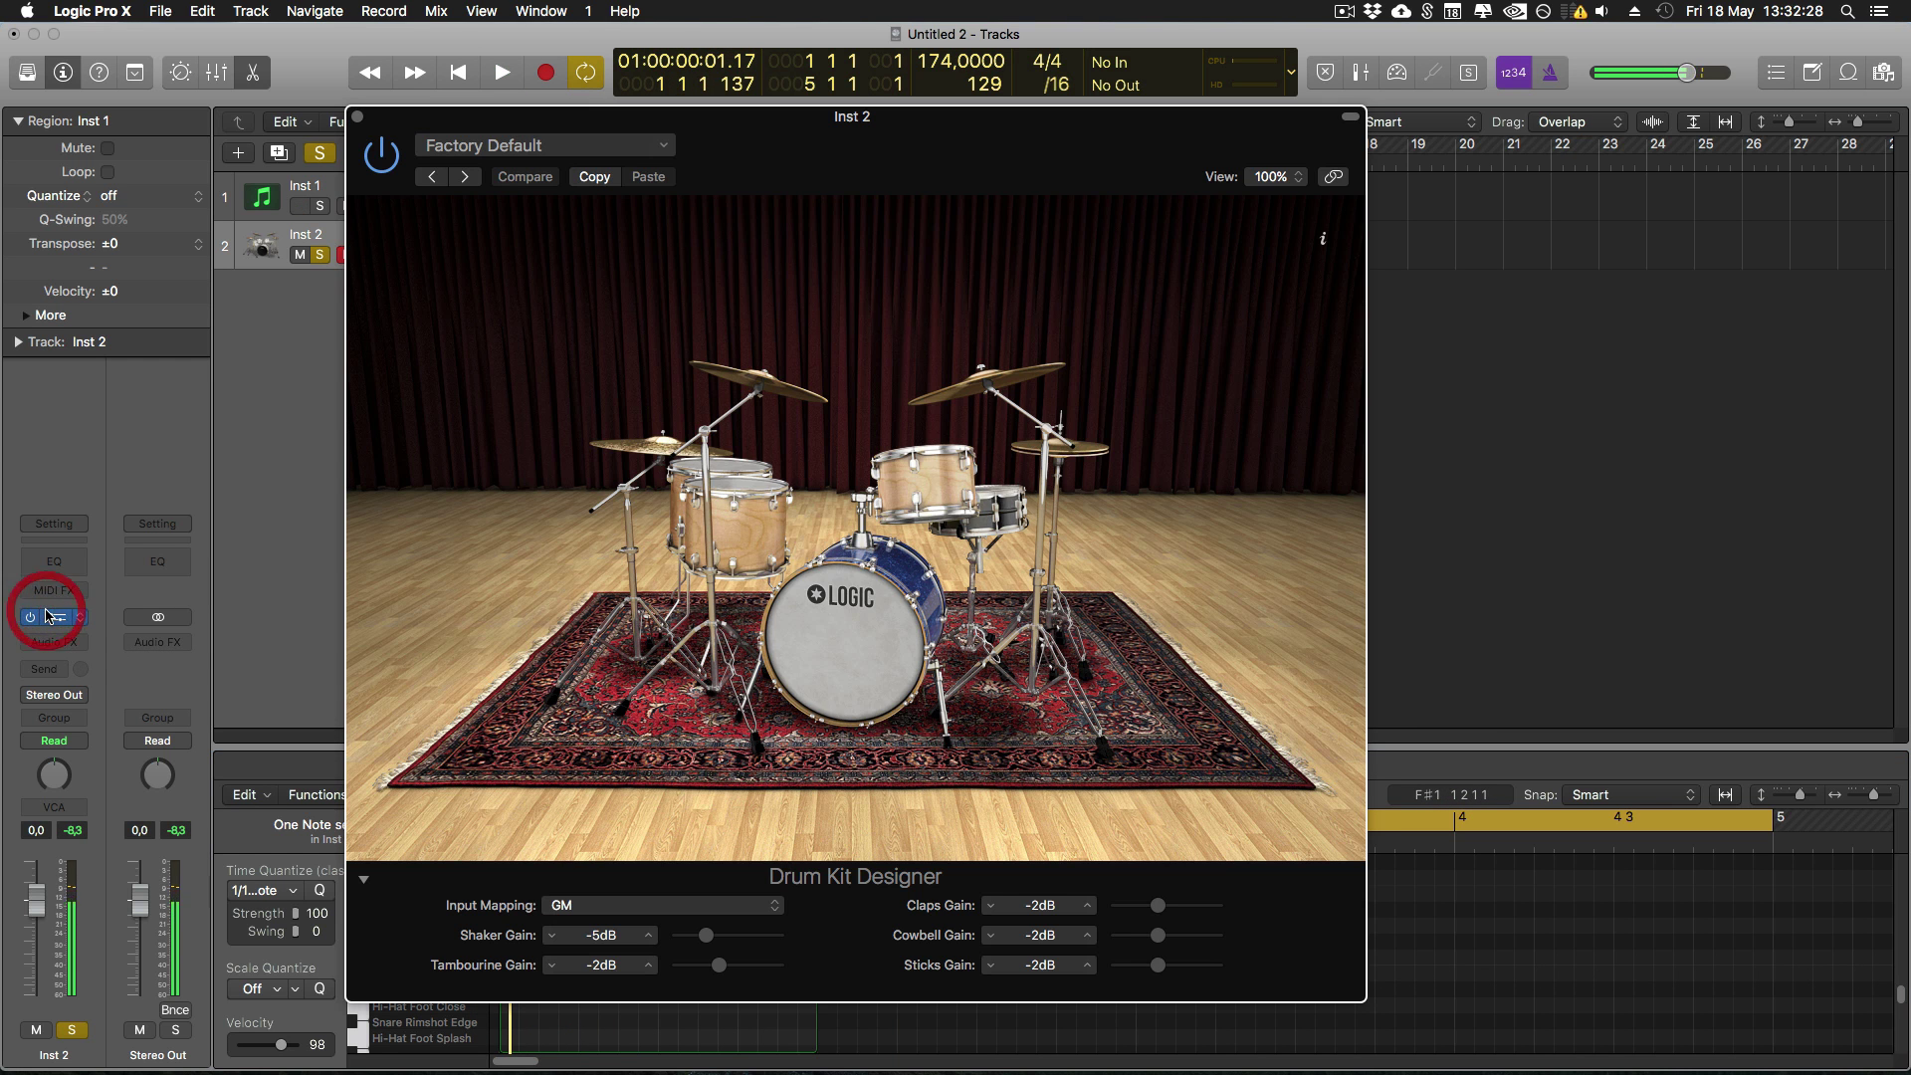
{"action": "left_click", "coordinate": [846, 637]}
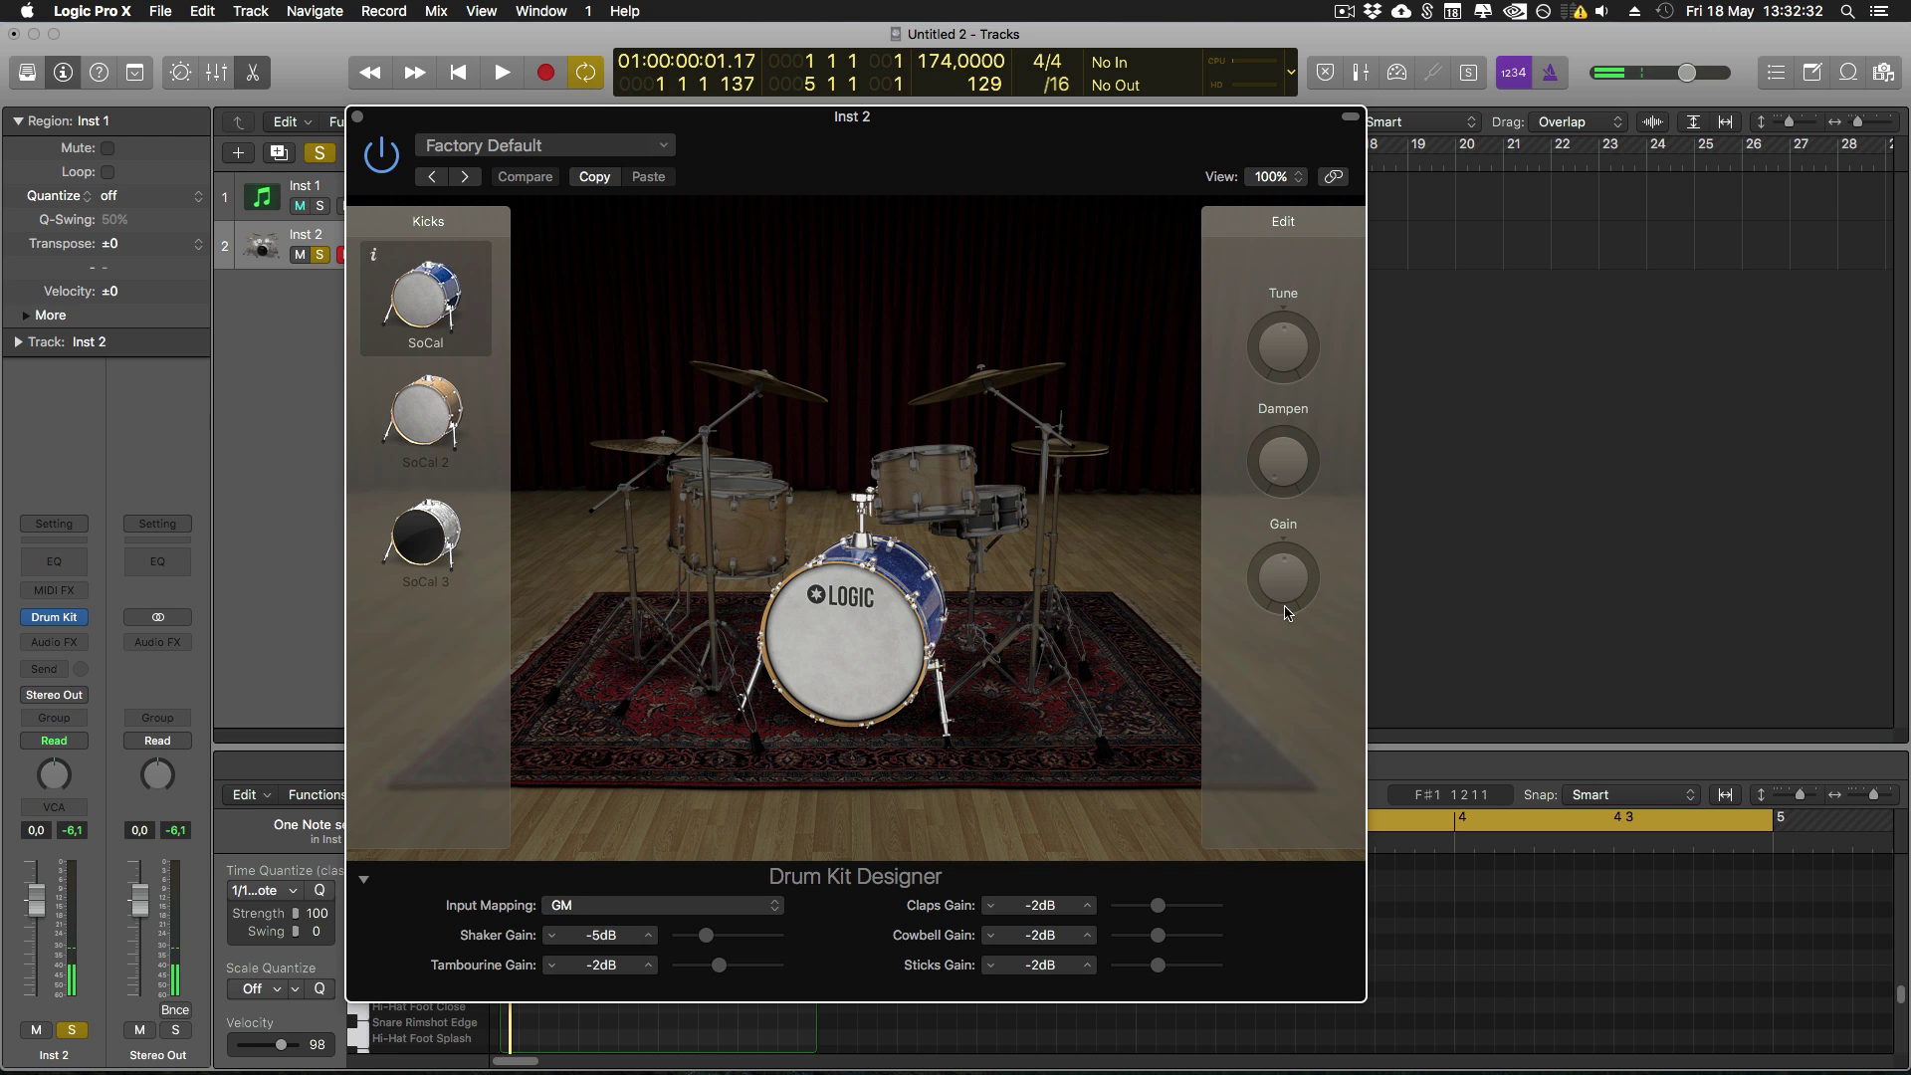
{"action": "key", "text": "space"}
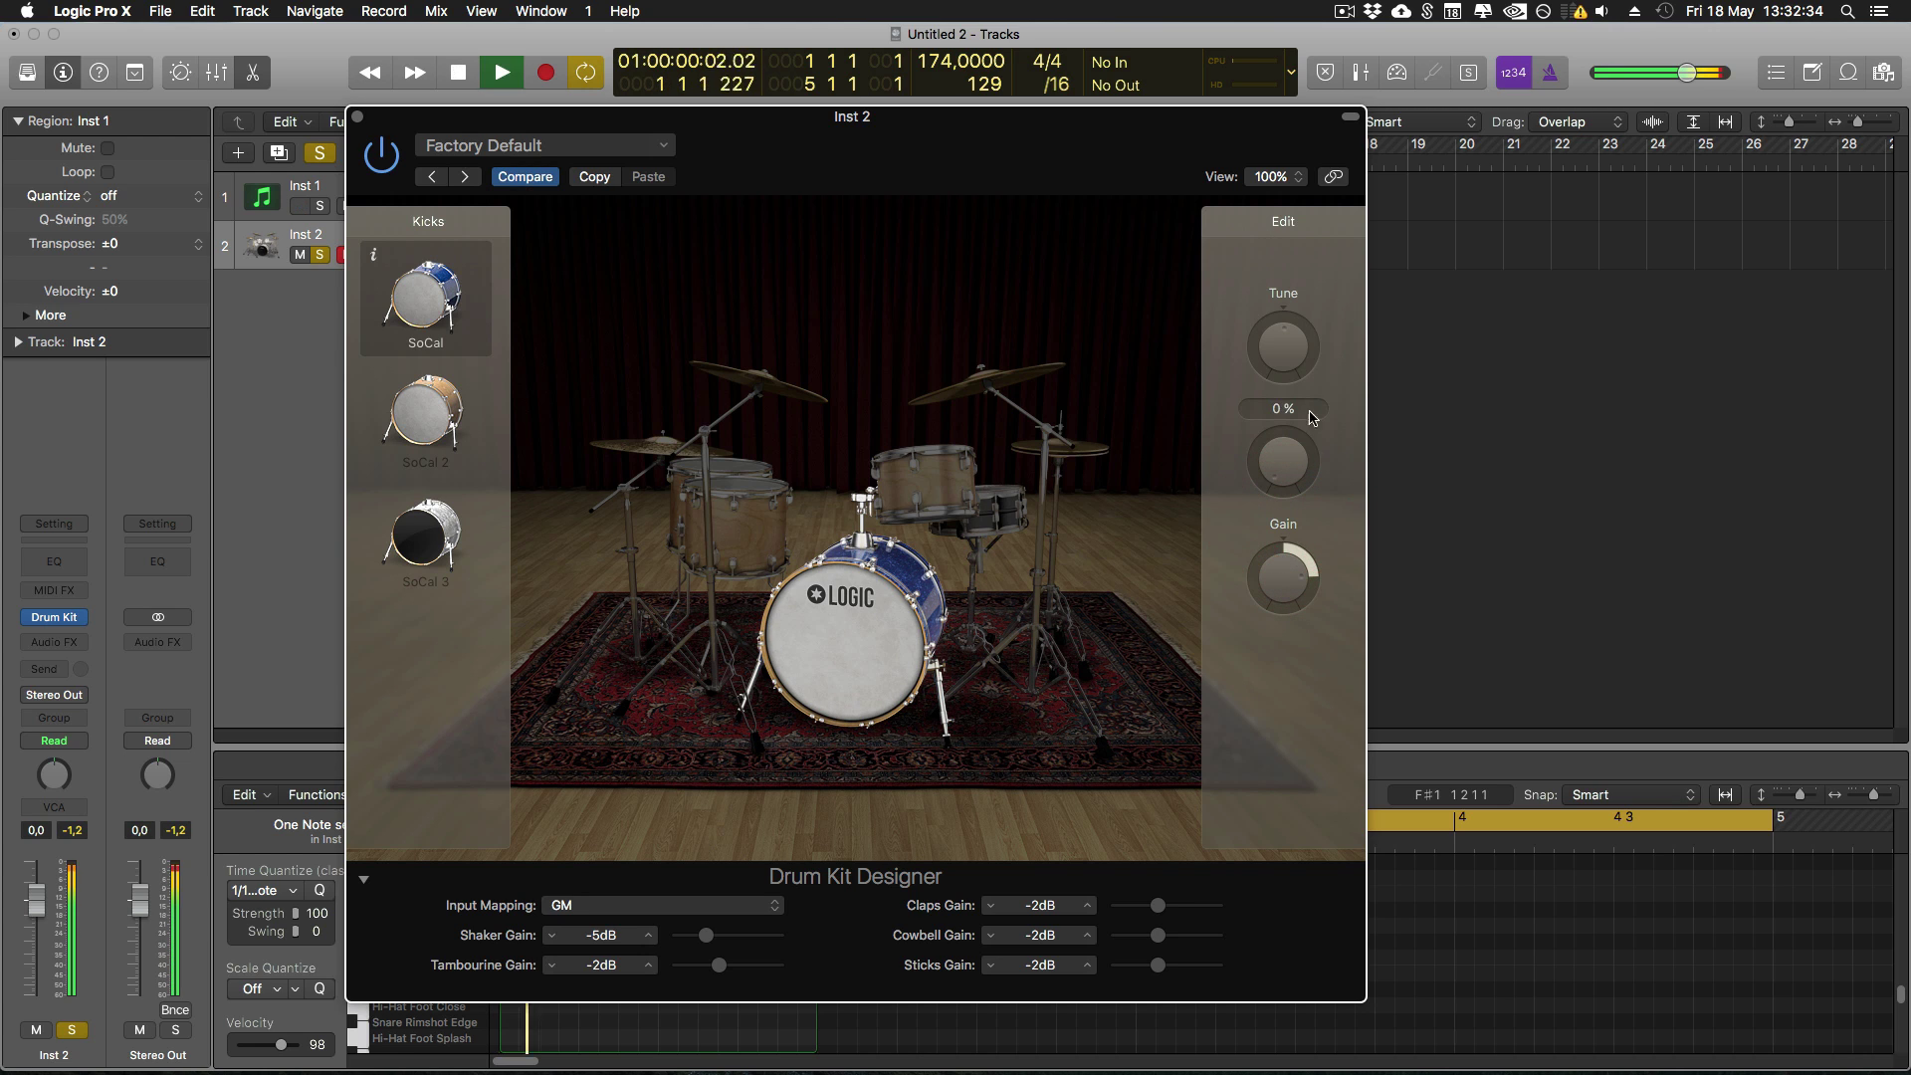
{"action": "key", "text": "space"}
{"action": "key", "text": "space"}
Audition the SoCal kick tuned down to about -209 cents and return its tuning to around zero.
{"action": "left_click_drag", "start_coordinate": [1293, 354], "coordinate": [1286, 420]}
{"action": "key", "text": "space"}
{"action": "key", "text": "space"}
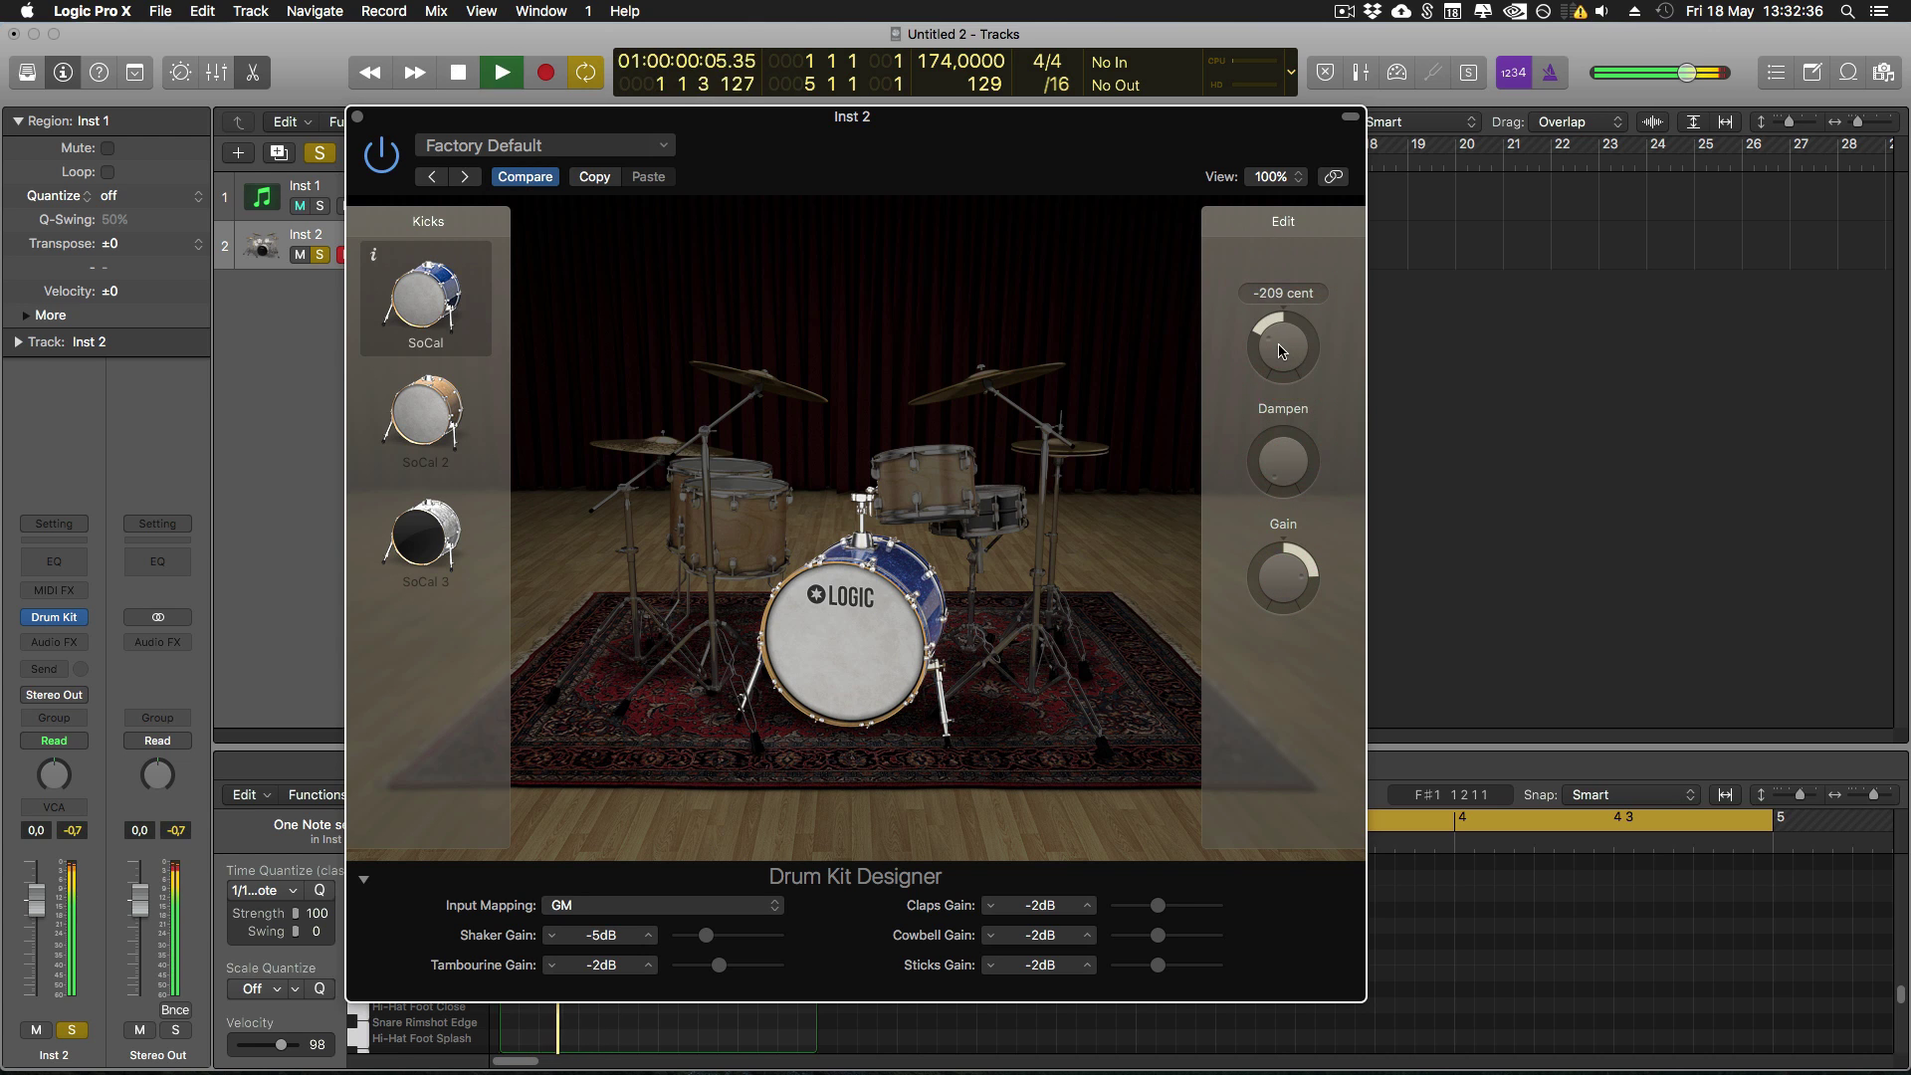
{"action": "left_click_drag", "start_coordinate": [1292, 324], "coordinate": [1295, 321]}
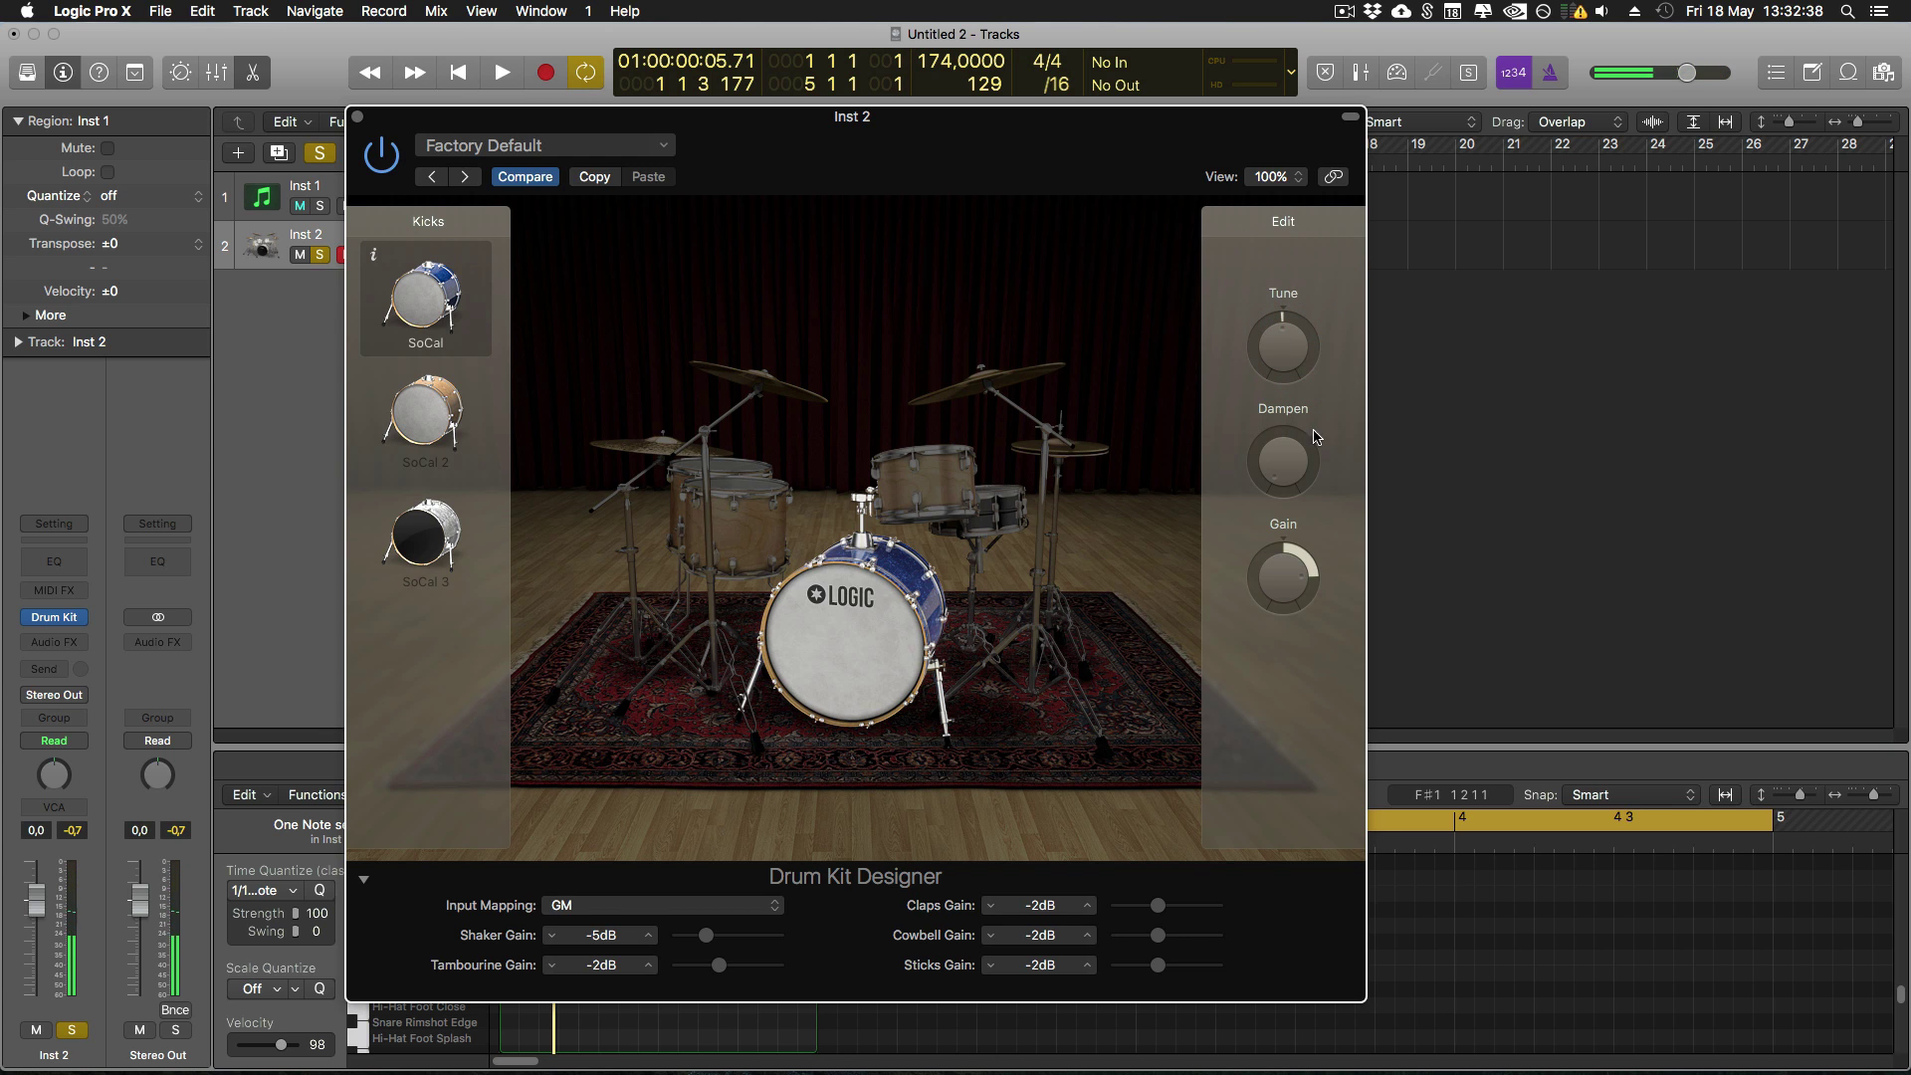
Move the drum kit window clear of the tracks, solo Inst 1 instead of Inst 2 and play its kick.
{"action": "left_click_drag", "start_coordinate": [935, 164], "coordinate": [1239, 183]}
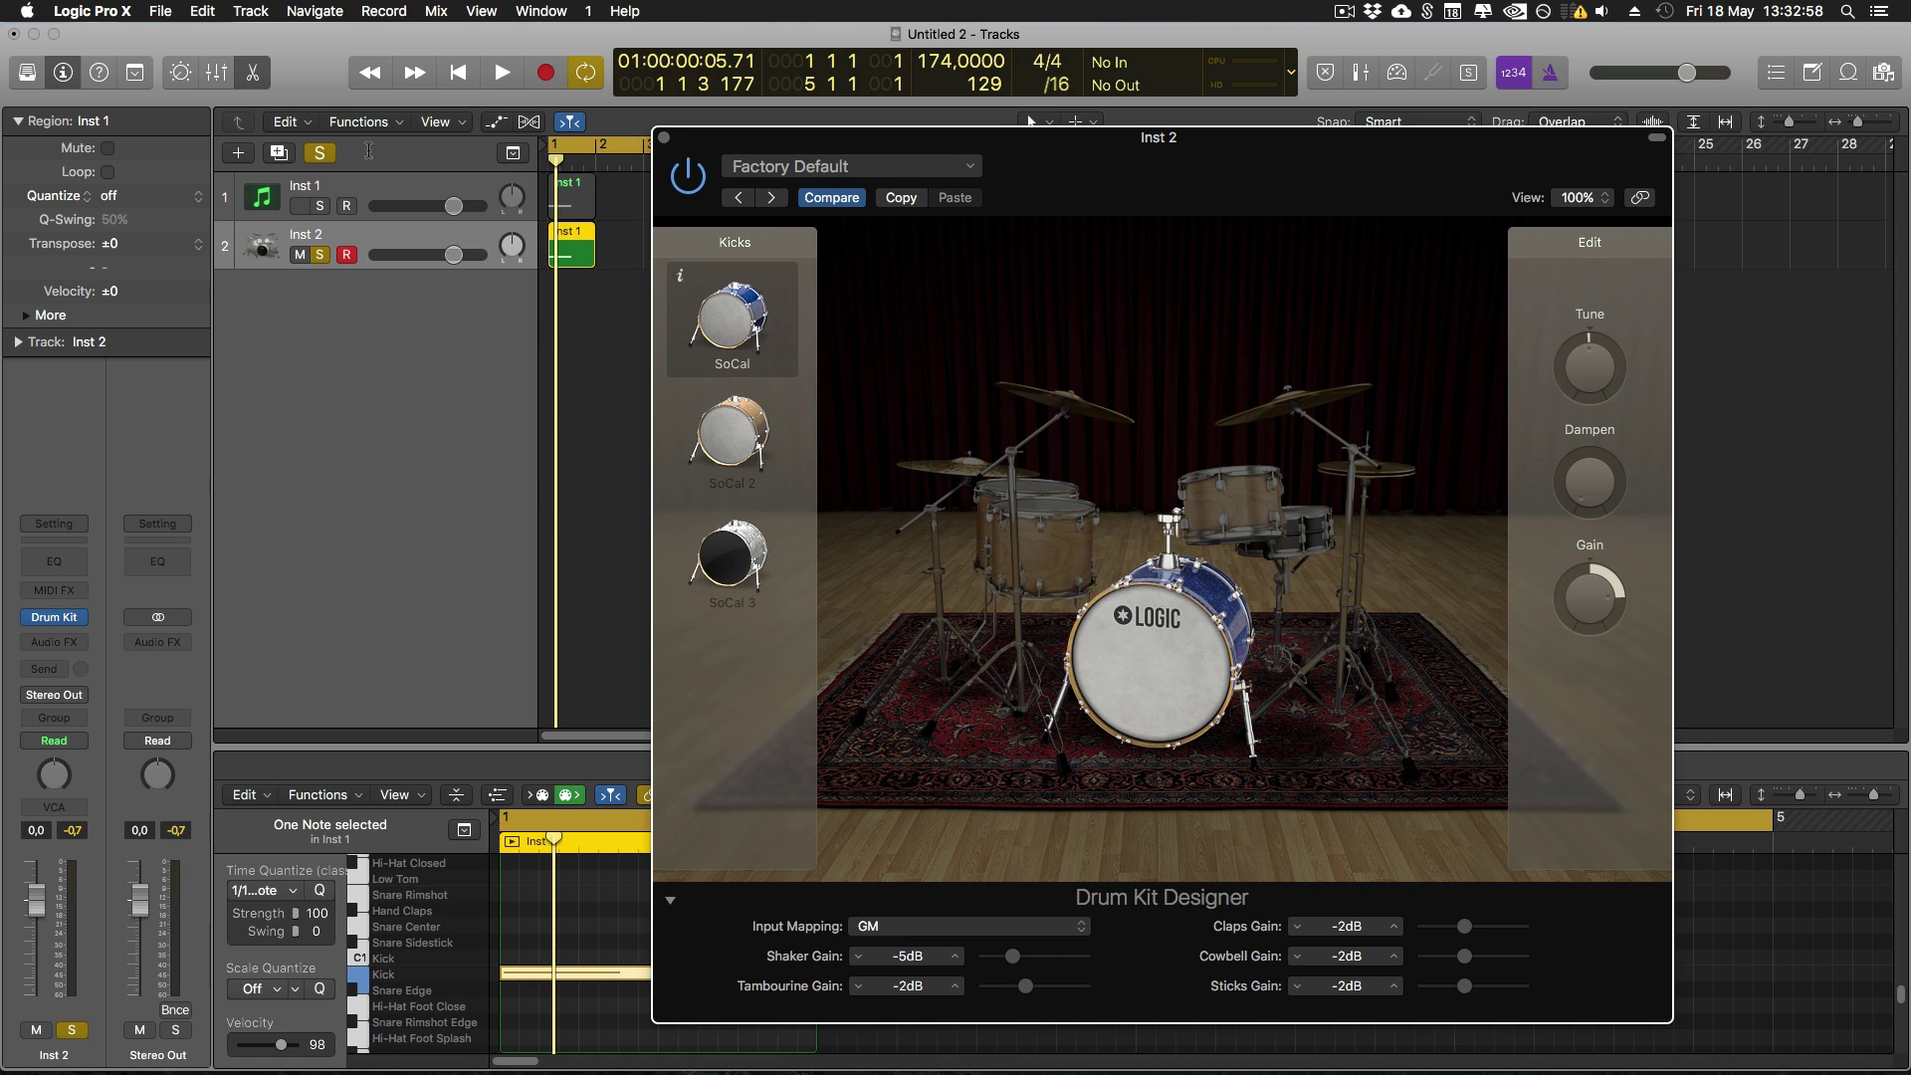
{"action": "left_click", "coordinate": [353, 189]}
{"action": "left_click", "coordinate": [320, 255]}
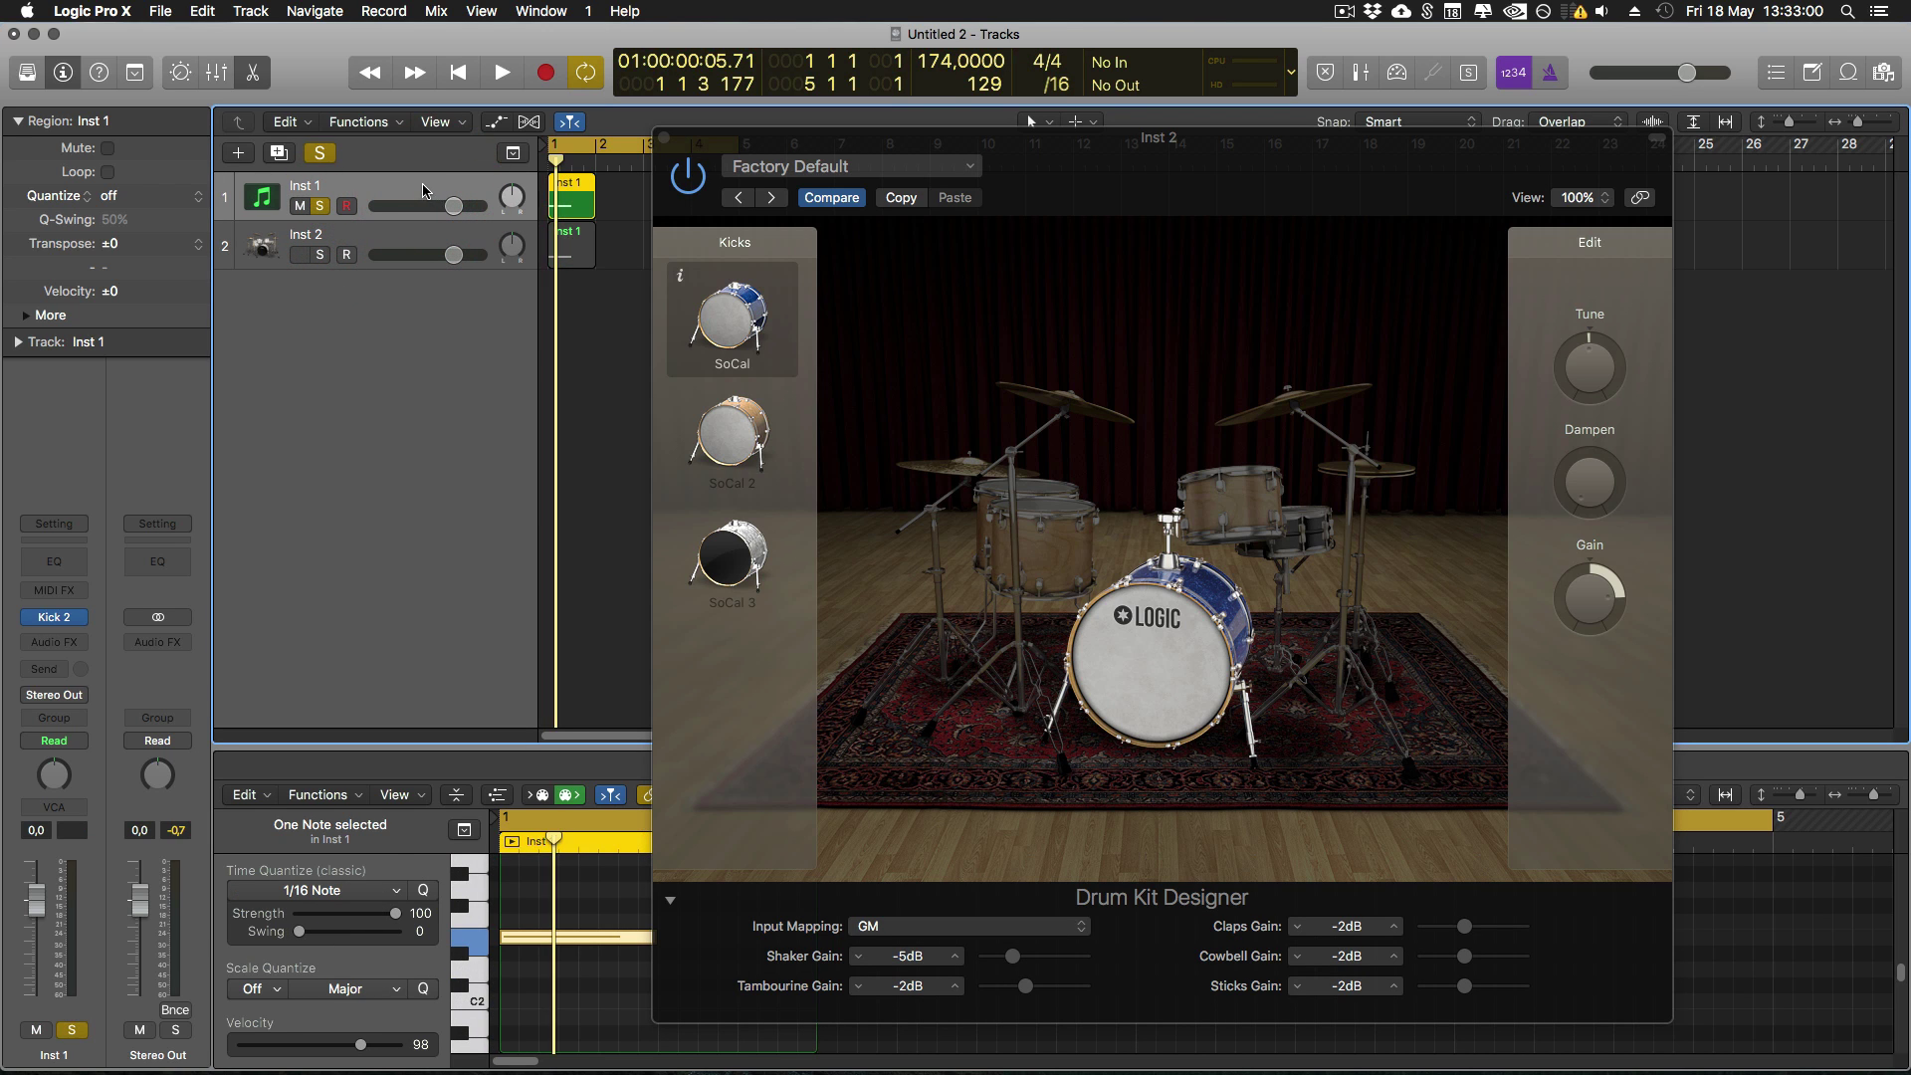
{"action": "key", "text": "space"}
Switch back to the soloed Inst 2 track for comparison and tune the SoCal kick up to +311 cents.
{"action": "left_click", "coordinate": [395, 231]}
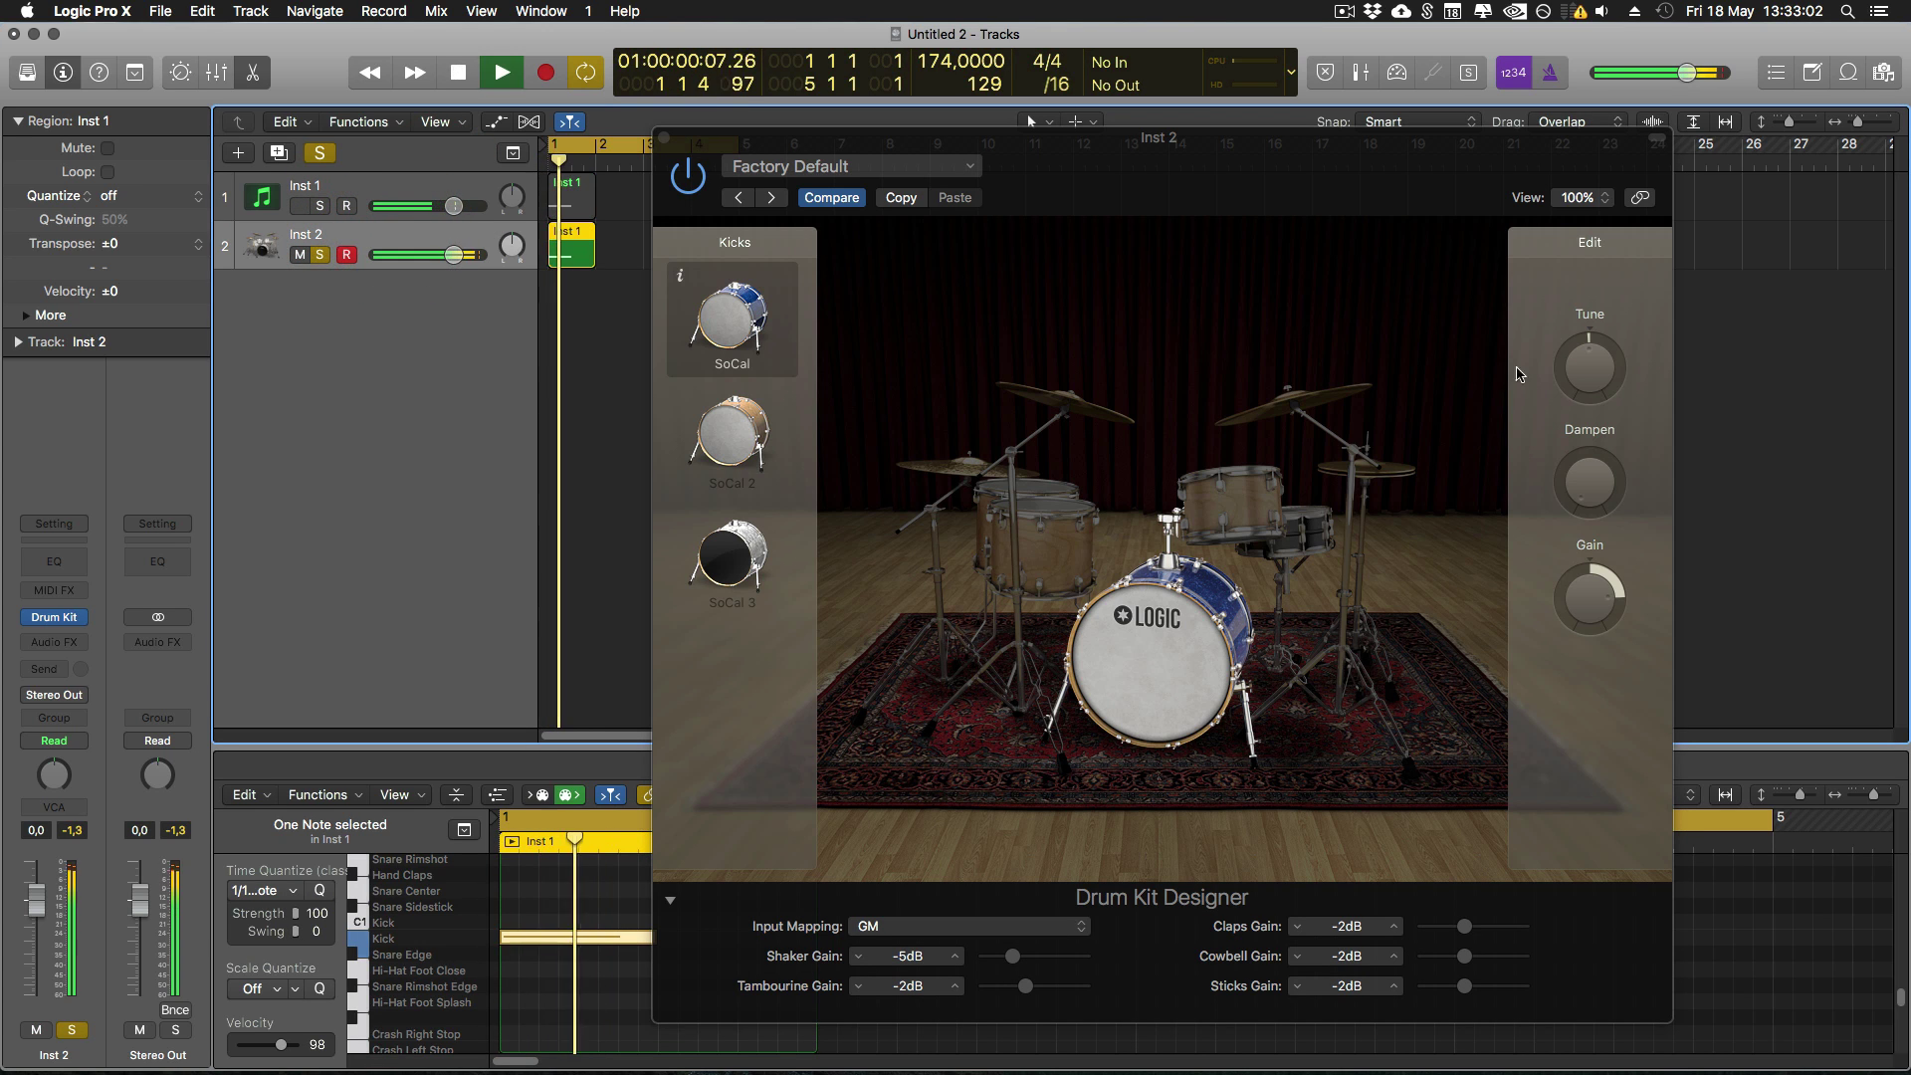
{"action": "left_click_drag", "start_coordinate": [1590, 371], "coordinate": [1593, 379]}
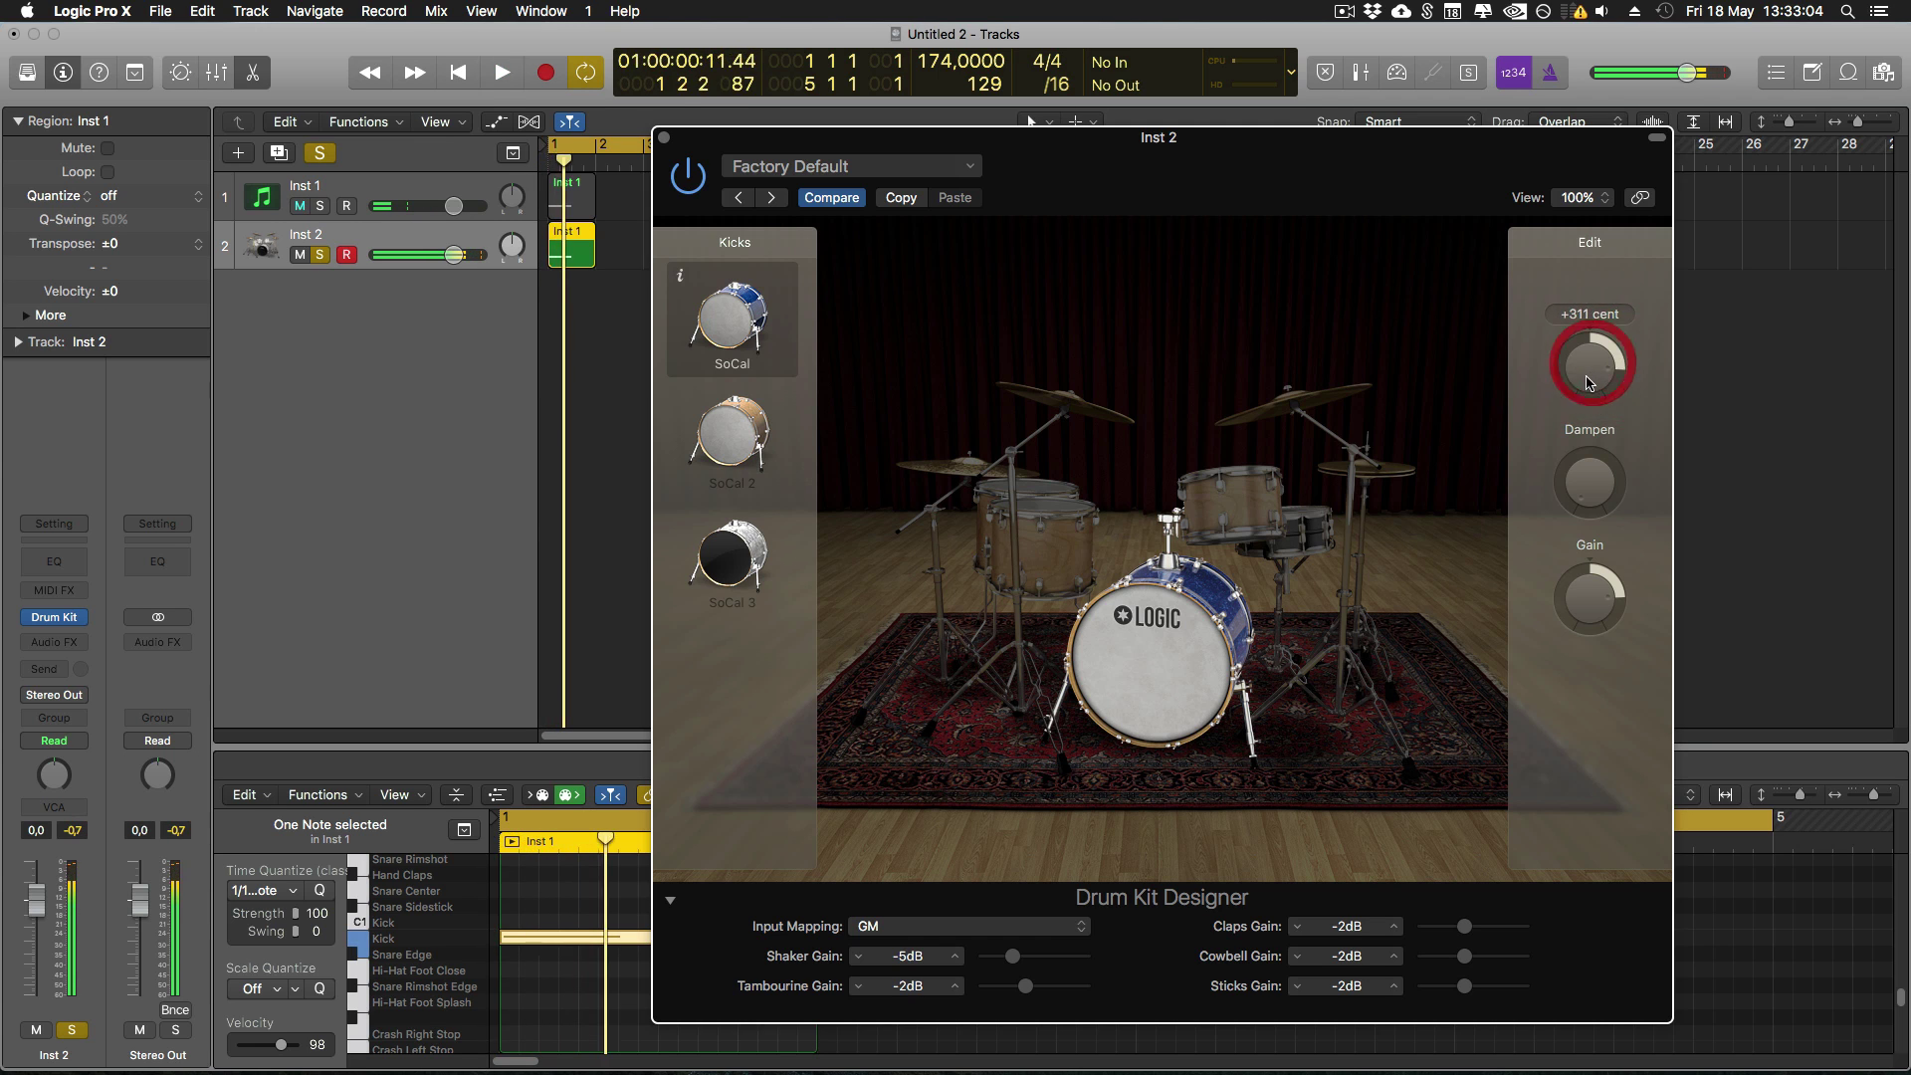
Solo Inst 1 alongside Inst 2, play both kicks together and lower the SoCal kick's tuning slightly.
{"action": "key", "text": "space"}
{"action": "left_click", "coordinate": [323, 206]}
{"action": "left_click", "coordinate": [324, 206]}
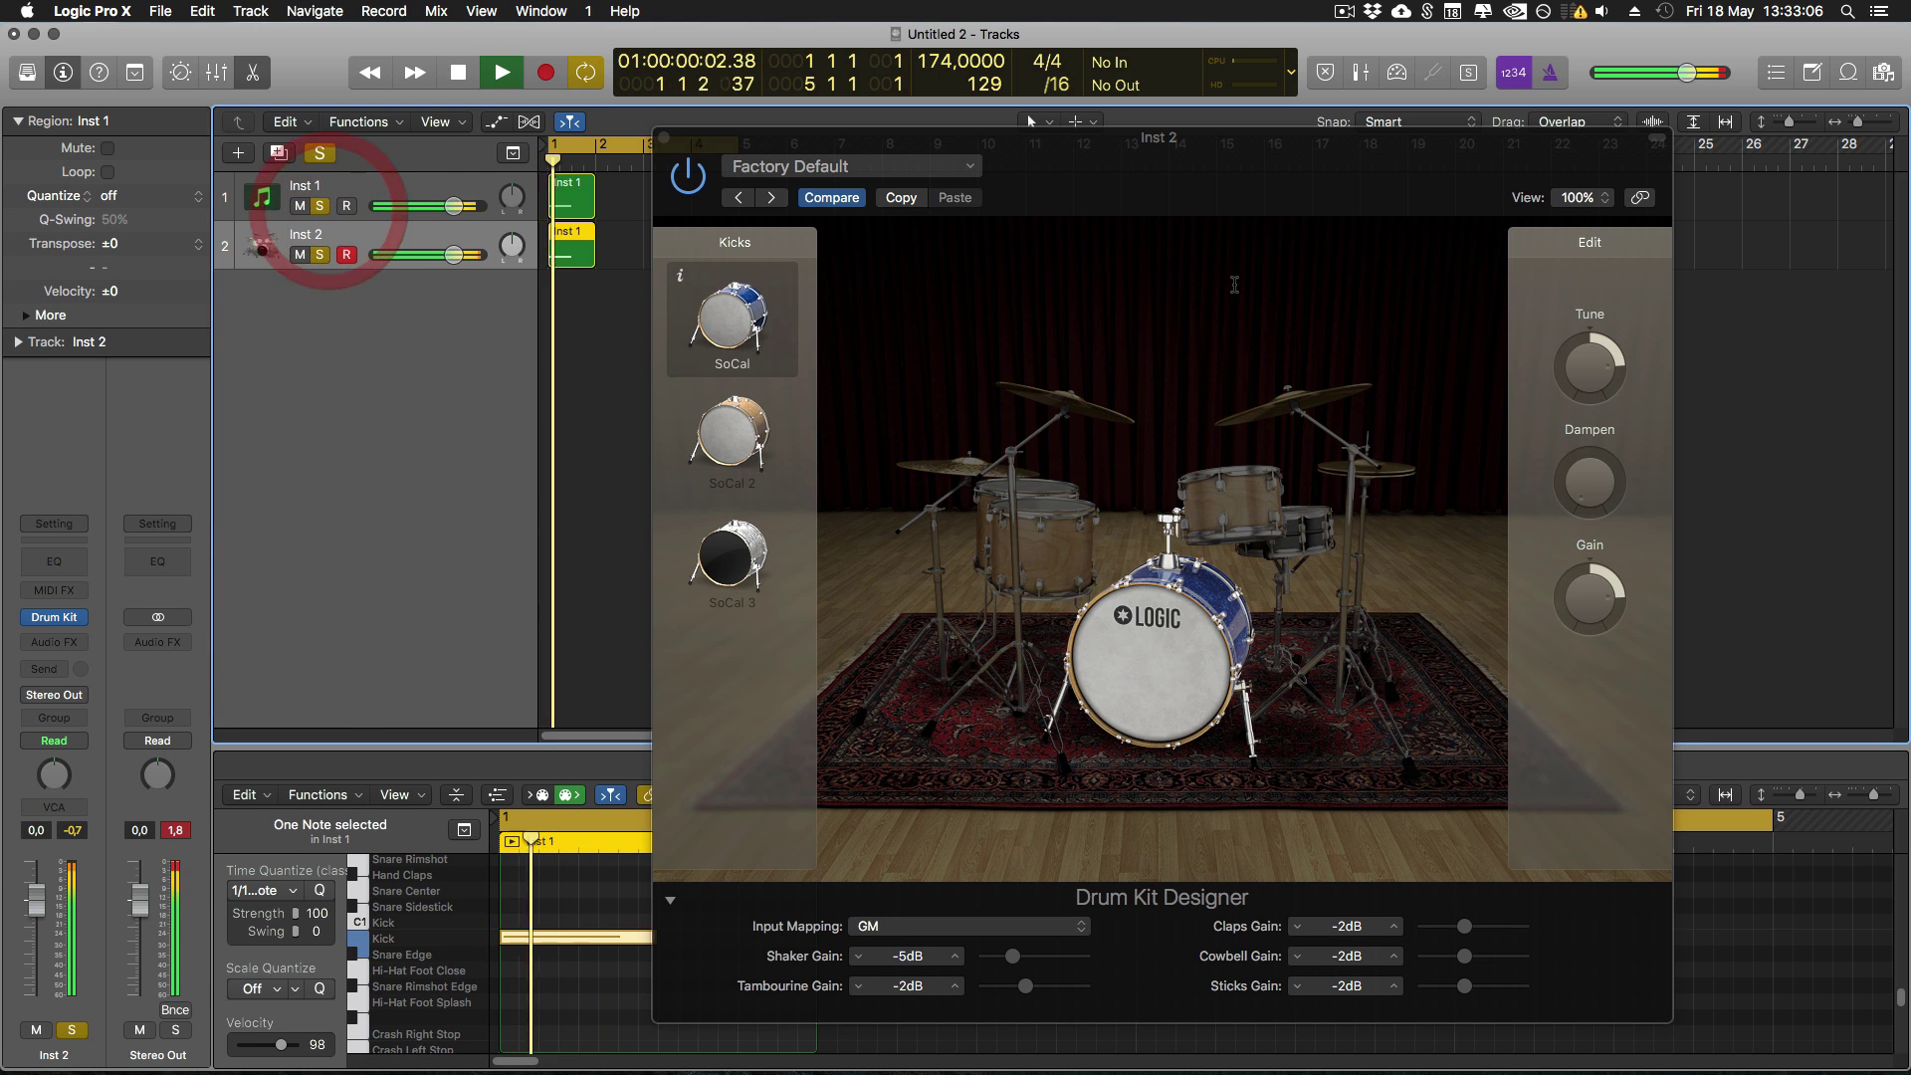
{"action": "key", "text": "space"}
{"action": "left_click_drag", "start_coordinate": [1593, 371], "coordinate": [1586, 403]}
{"action": "key", "text": "space"}
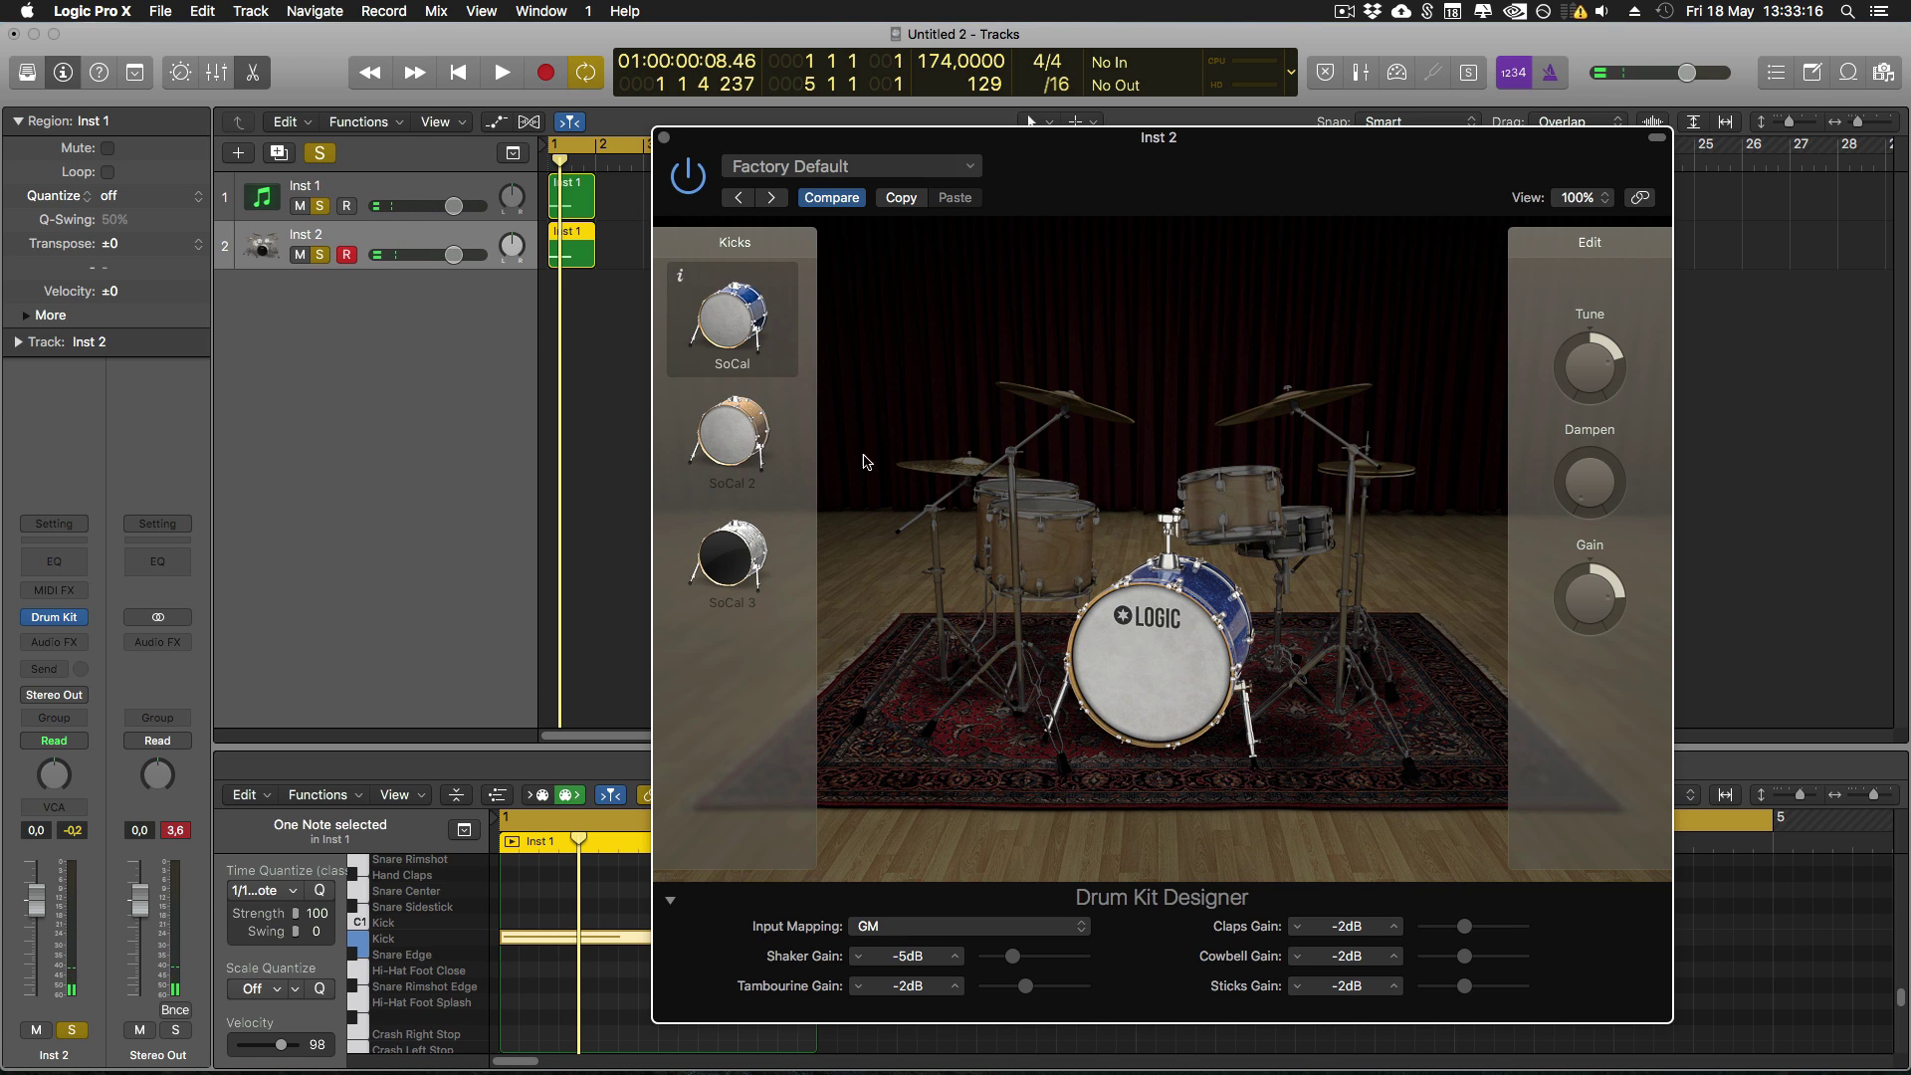
Replace the SoCal kick with SoCal 2 and play it repeatedly together with Inst 1.
{"action": "left_click", "coordinate": [731, 433]}
{"action": "key", "text": "space"}
{"action": "key", "text": "space"}
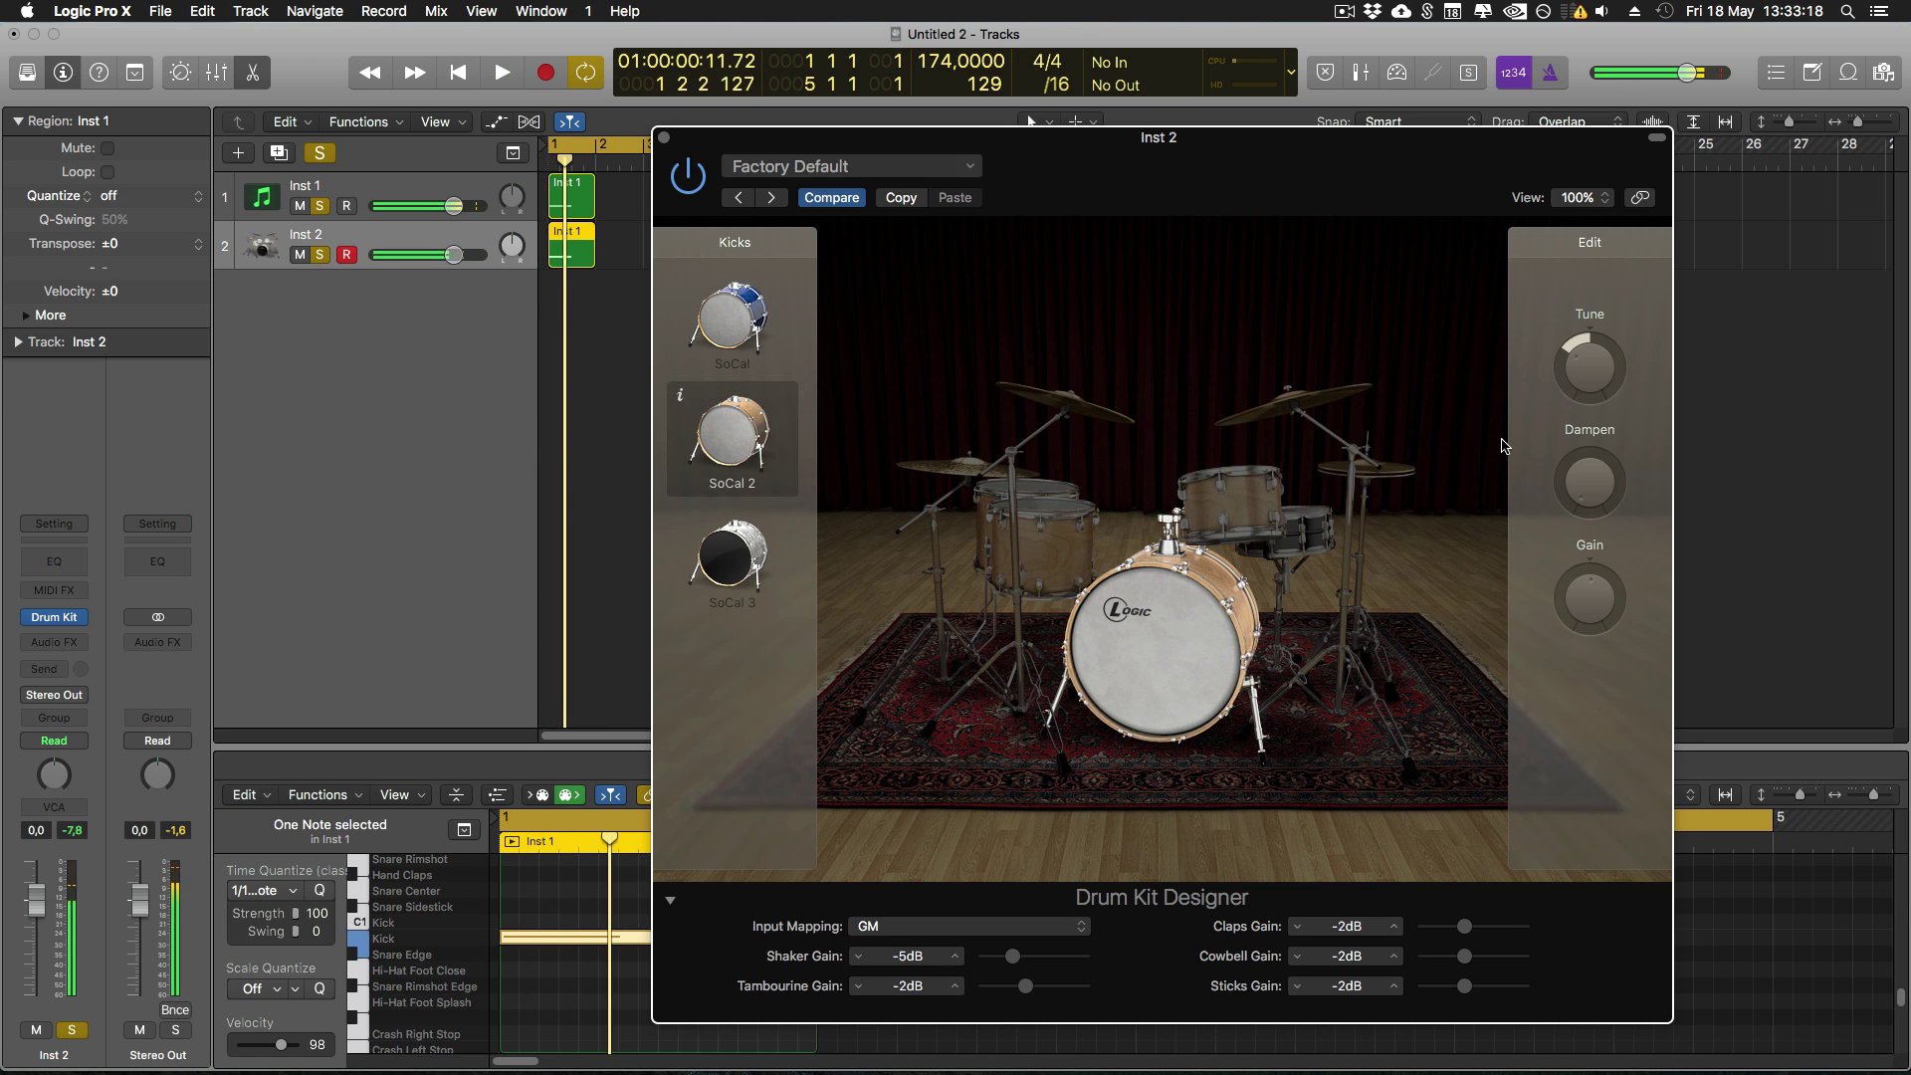
{"action": "key", "text": "space"}
{"action": "key", "text": "space"}
{"action": "key", "text": "space"}
{"action": "key", "text": "space"}
{"action": "key", "text": "space"}
Tune the SoCal 2 kick to -111 cents, raise its gain and audition the result.
{"action": "left_click_drag", "start_coordinate": [1598, 372], "coordinate": [1610, 280]}
{"action": "left_click_drag", "start_coordinate": [1606, 594], "coordinate": [1626, 449]}
{"action": "mouse_move", "coordinate": [1597, 382]}
{"action": "left_mouse_down"}
{"action": "mouse_move", "coordinate": [1589, 448]}
{"action": "mouse_move", "coordinate": [1597, 370]}
{"action": "left_mouse_up"}
{"action": "key", "text": "space"}
{"action": "key", "text": "space"}
{"action": "key", "text": "space"}
{"action": "key", "text": "space"}
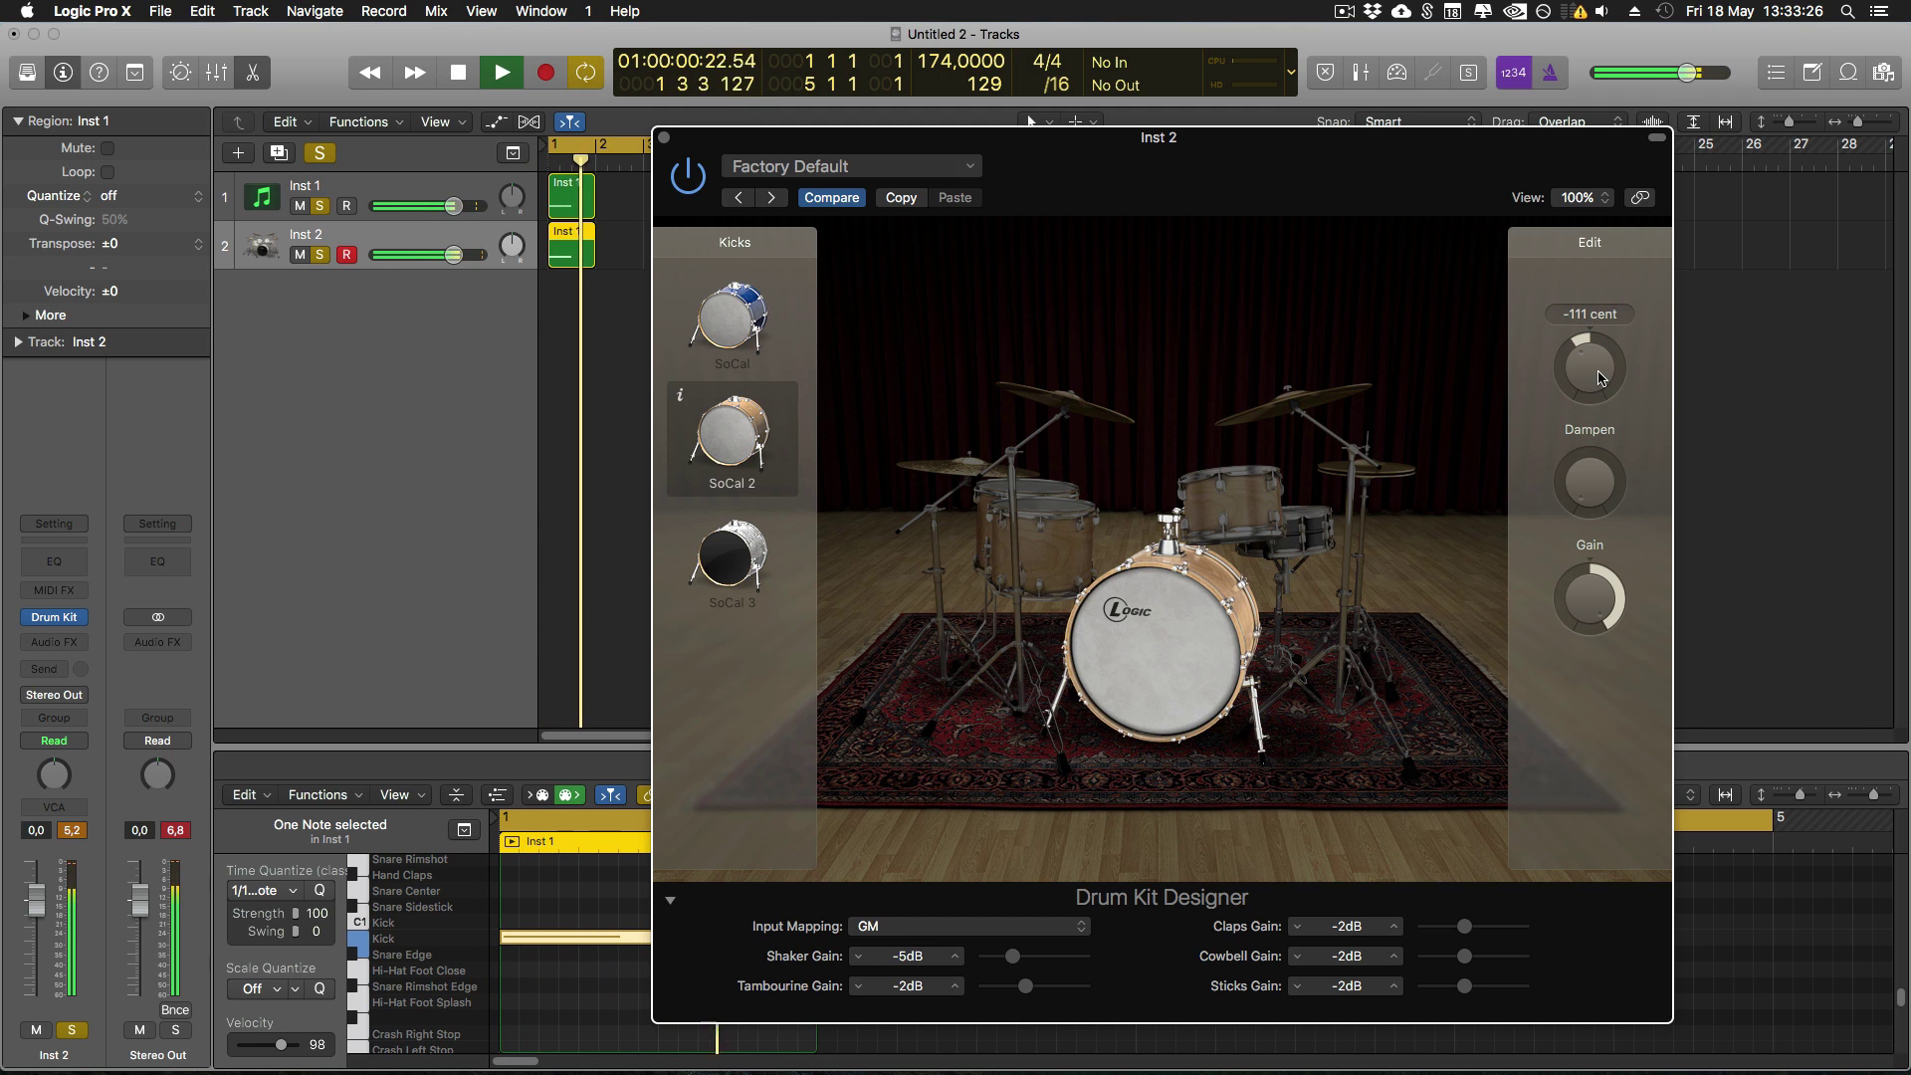
Compare the layers by toggling Inst 1's solo and tune the SoCal 2 kick to -76 cents.
{"action": "key", "text": "space"}
{"action": "left_click", "coordinate": [320, 206]}
{"action": "key", "text": "space"}
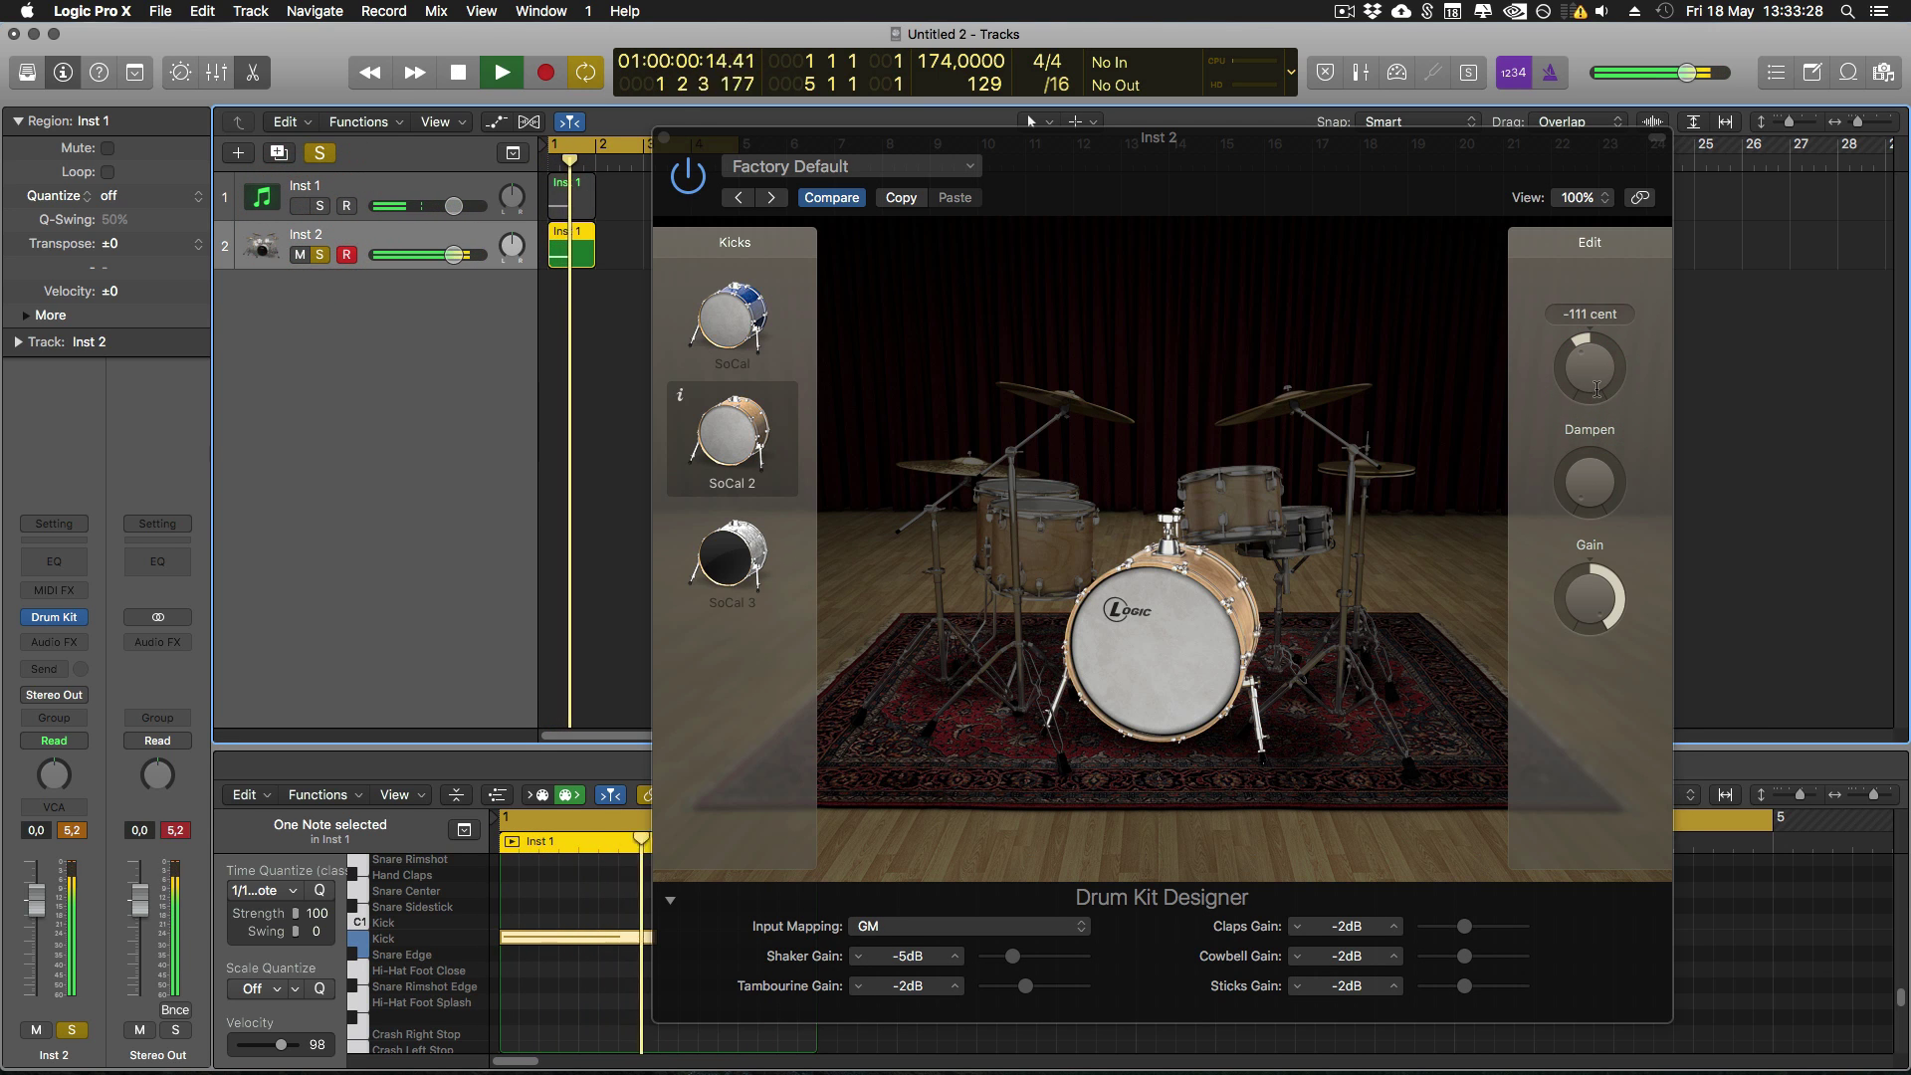
{"action": "mouse_move", "coordinate": [1597, 393]}
{"action": "left_mouse_down"}
{"action": "mouse_move", "coordinate": [1597, 364]}
{"action": "mouse_move", "coordinate": [1572, 428]}
{"action": "mouse_move", "coordinate": [1593, 381]}
{"action": "left_mouse_up"}
{"action": "left_click", "coordinate": [320, 206]}
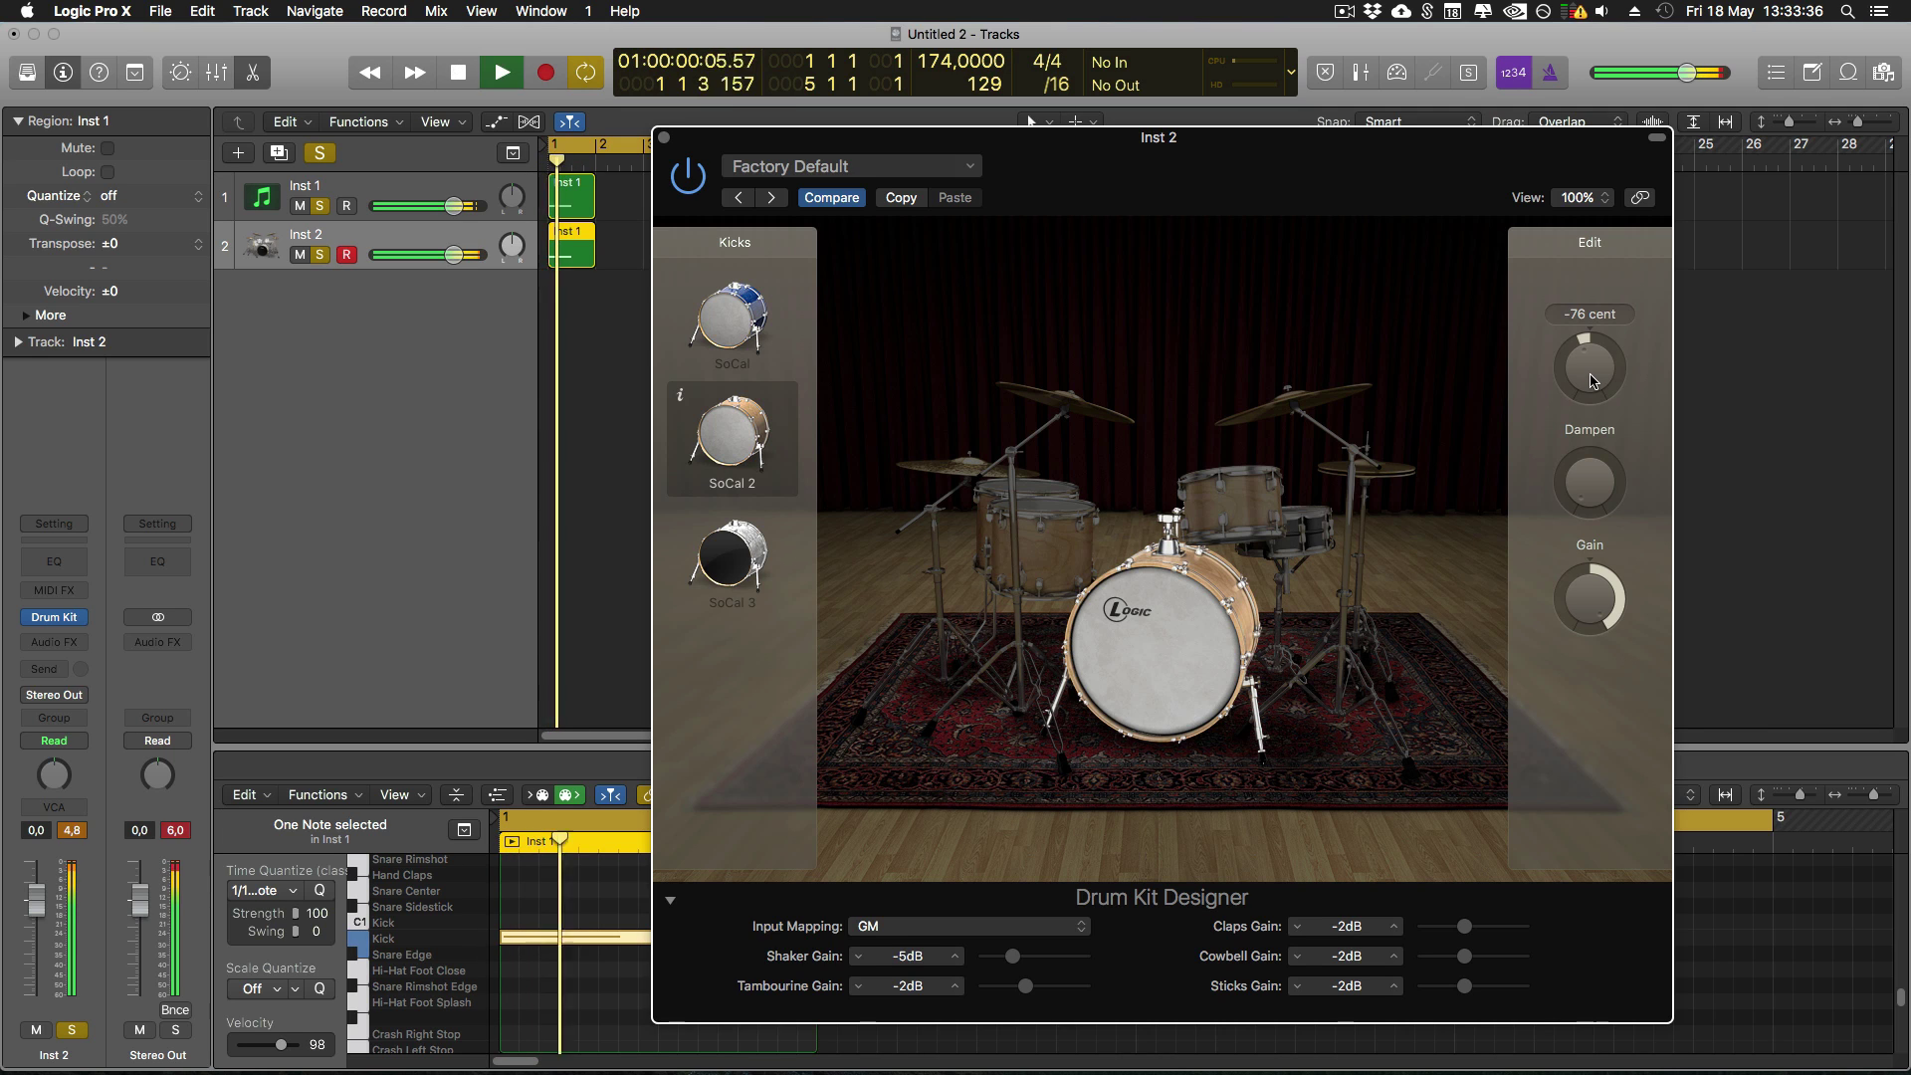
Set the SoCal 2 kick's dampening to 37% and close the drum kit window.
{"action": "mouse_move", "coordinate": [1598, 471]}
{"action": "left_mouse_down"}
{"action": "mouse_move", "coordinate": [1611, 409]}
{"action": "mouse_move", "coordinate": [1587, 498]}
{"action": "left_mouse_up"}
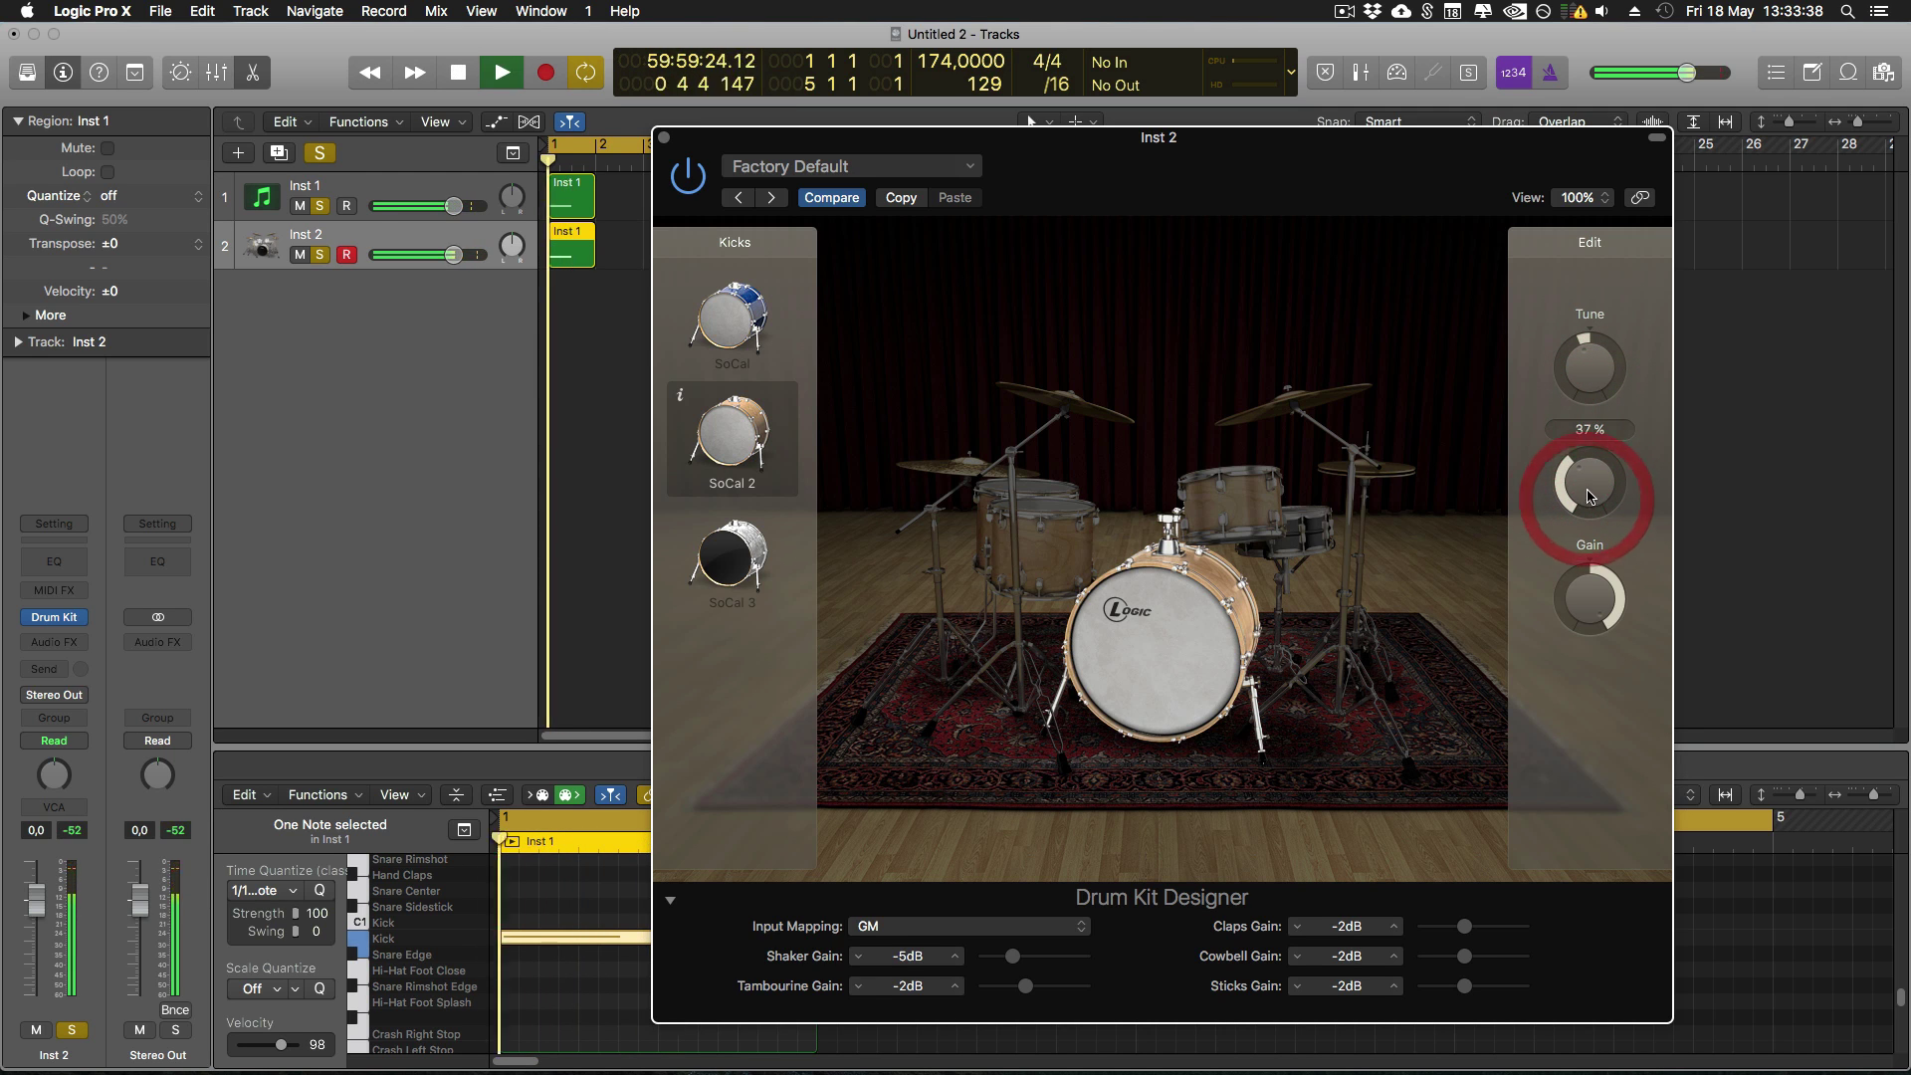
{"action": "key", "text": "space"}
{"action": "left_click", "coordinate": [663, 137]}
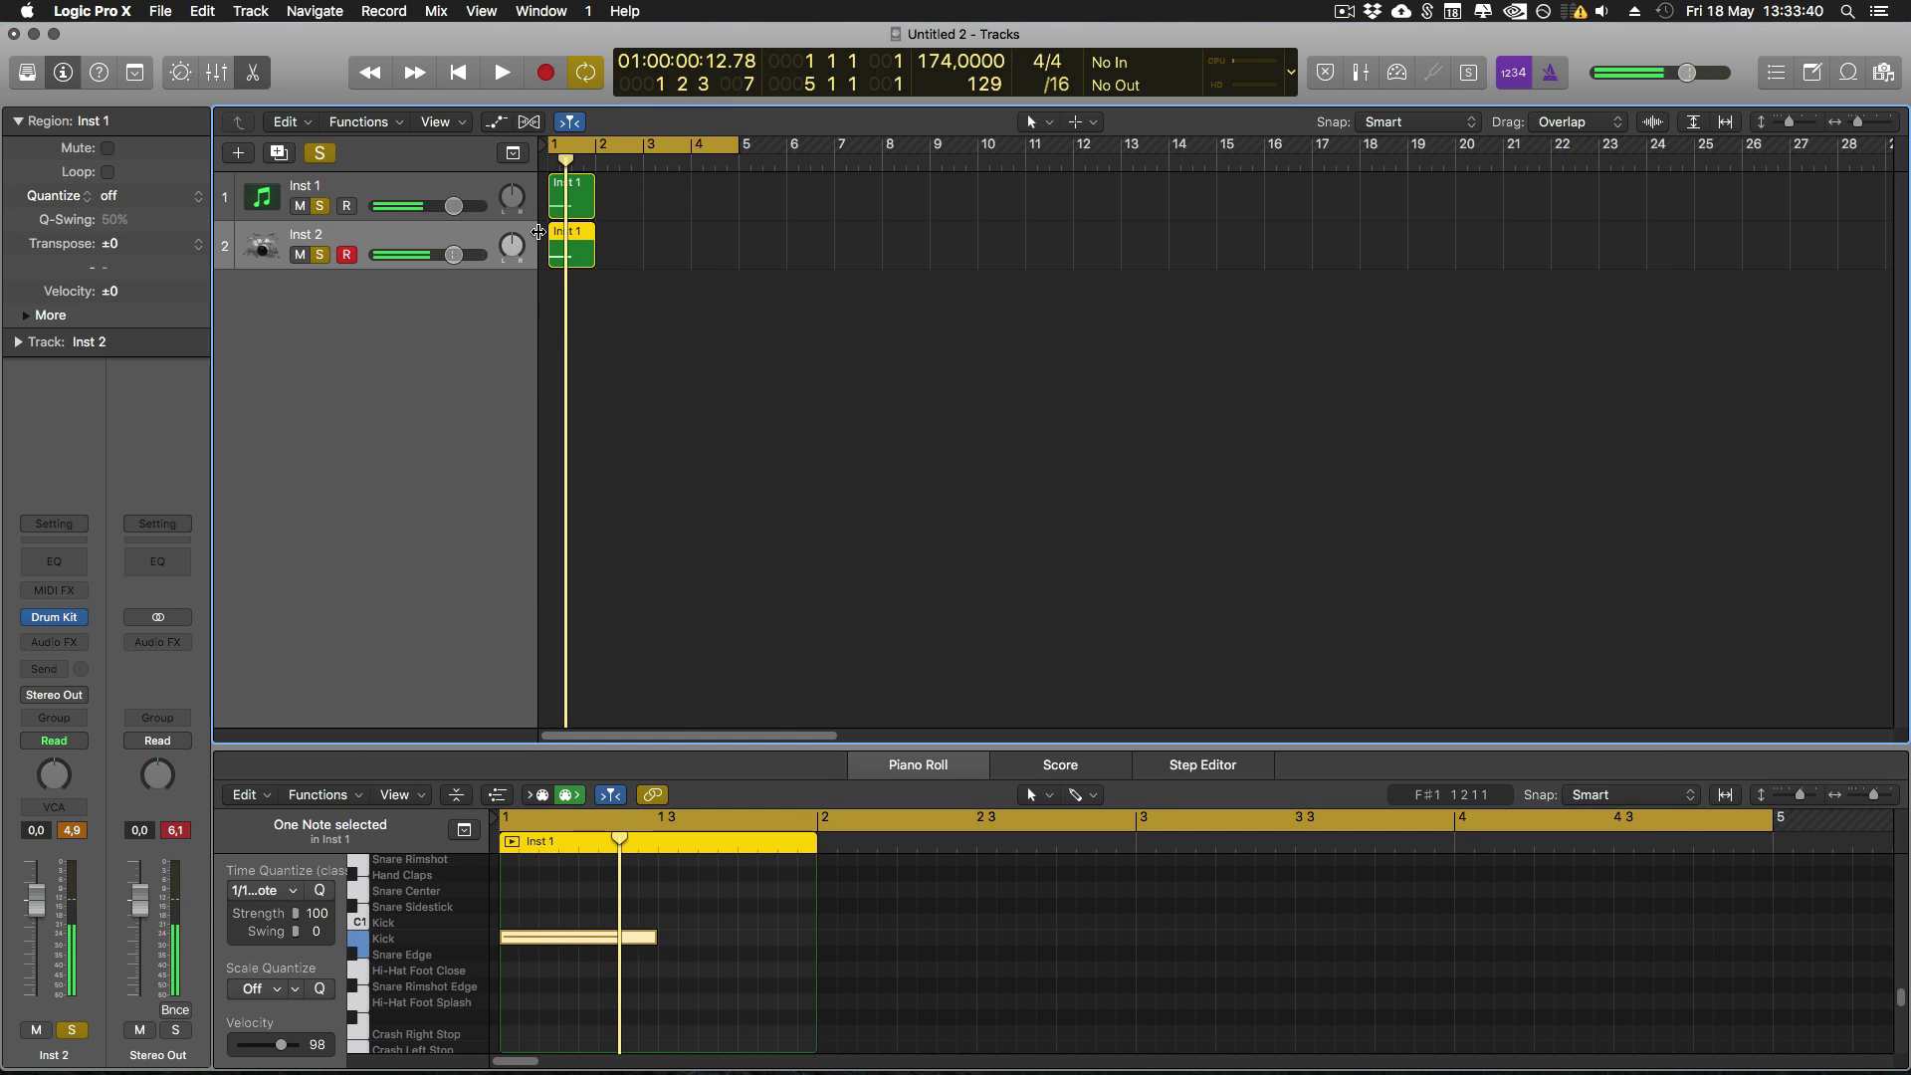
Solo only the Inst 2 track and play its kick.
{"action": "left_click", "coordinate": [320, 253]}
{"action": "left_click", "coordinate": [322, 252]}
{"action": "key", "text": "space"}
{"action": "key", "text": "space"}
Bounce the kick region on Inst 2 in place to a new audio track.
{"action": "left_click", "coordinate": [601, 274]}
{"action": "left_click", "coordinate": [561, 257]}
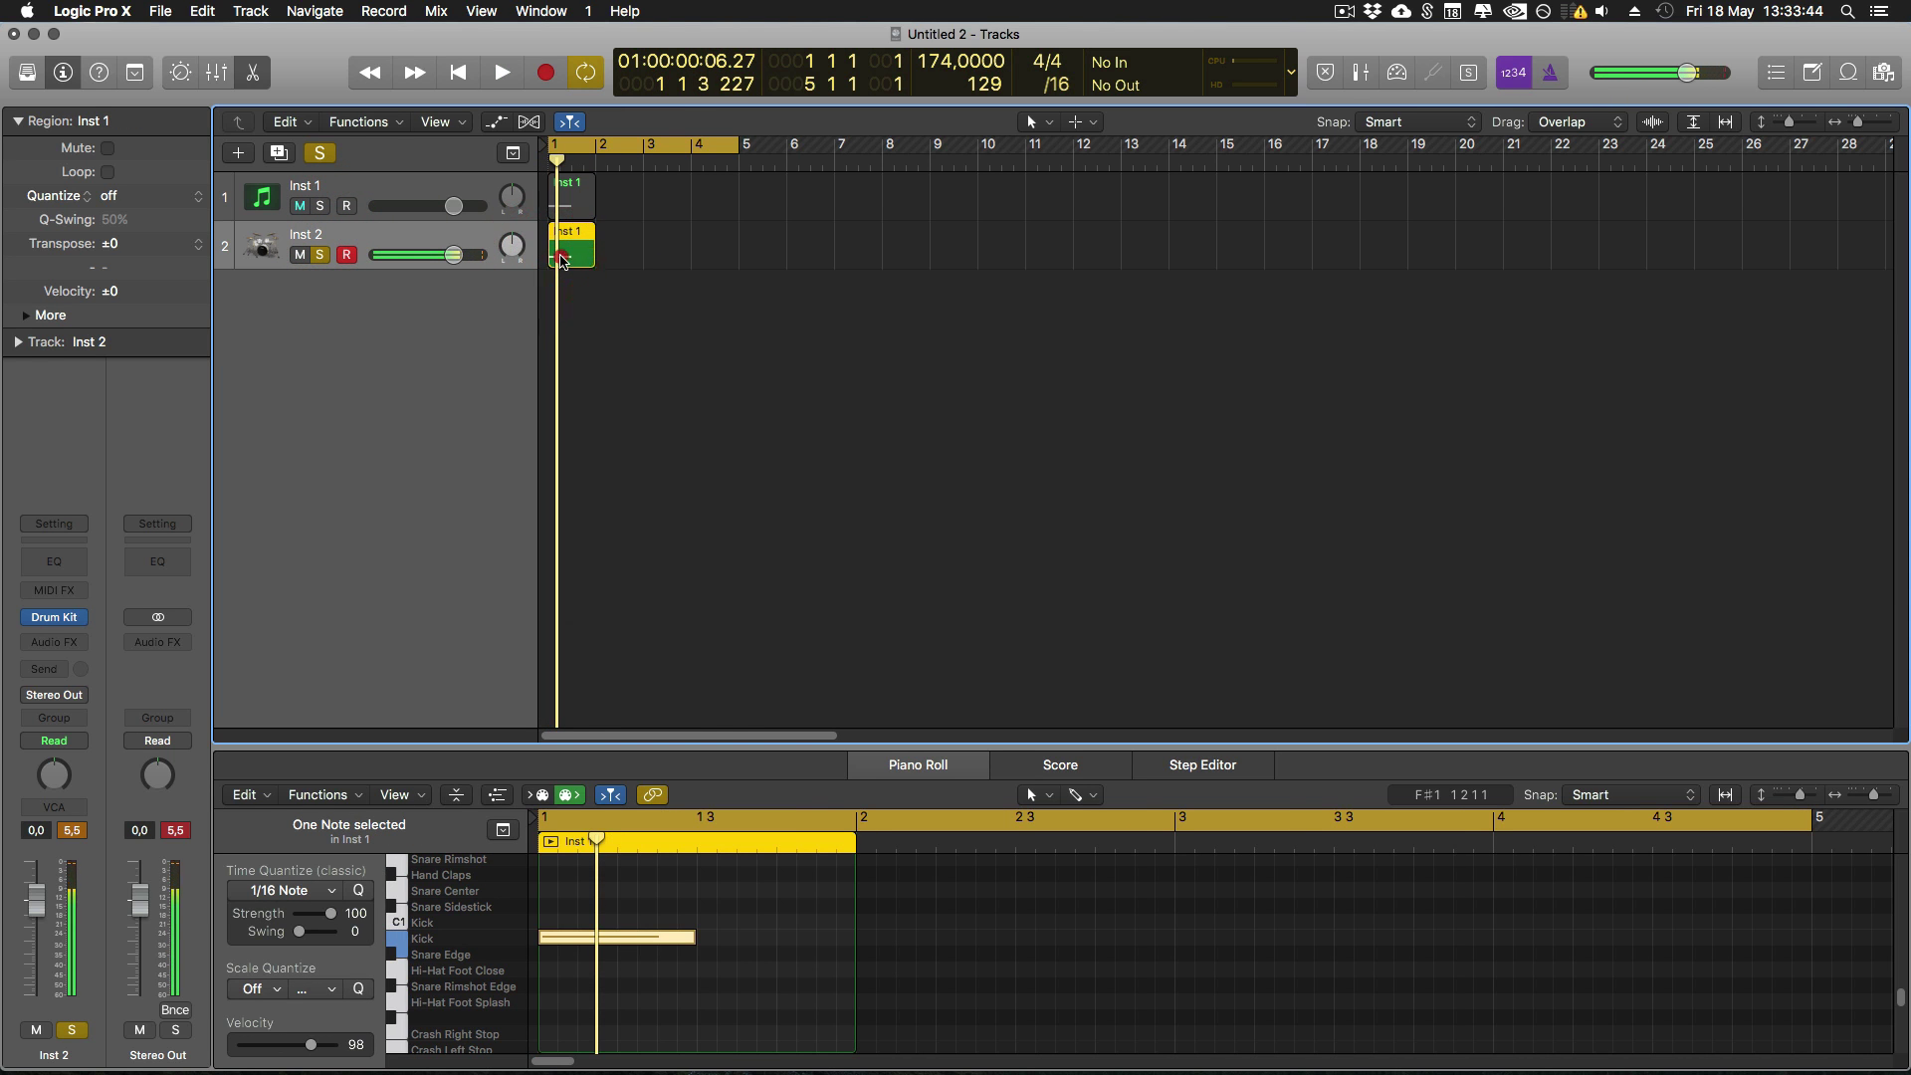
{"action": "right_click", "coordinate": [561, 260]}
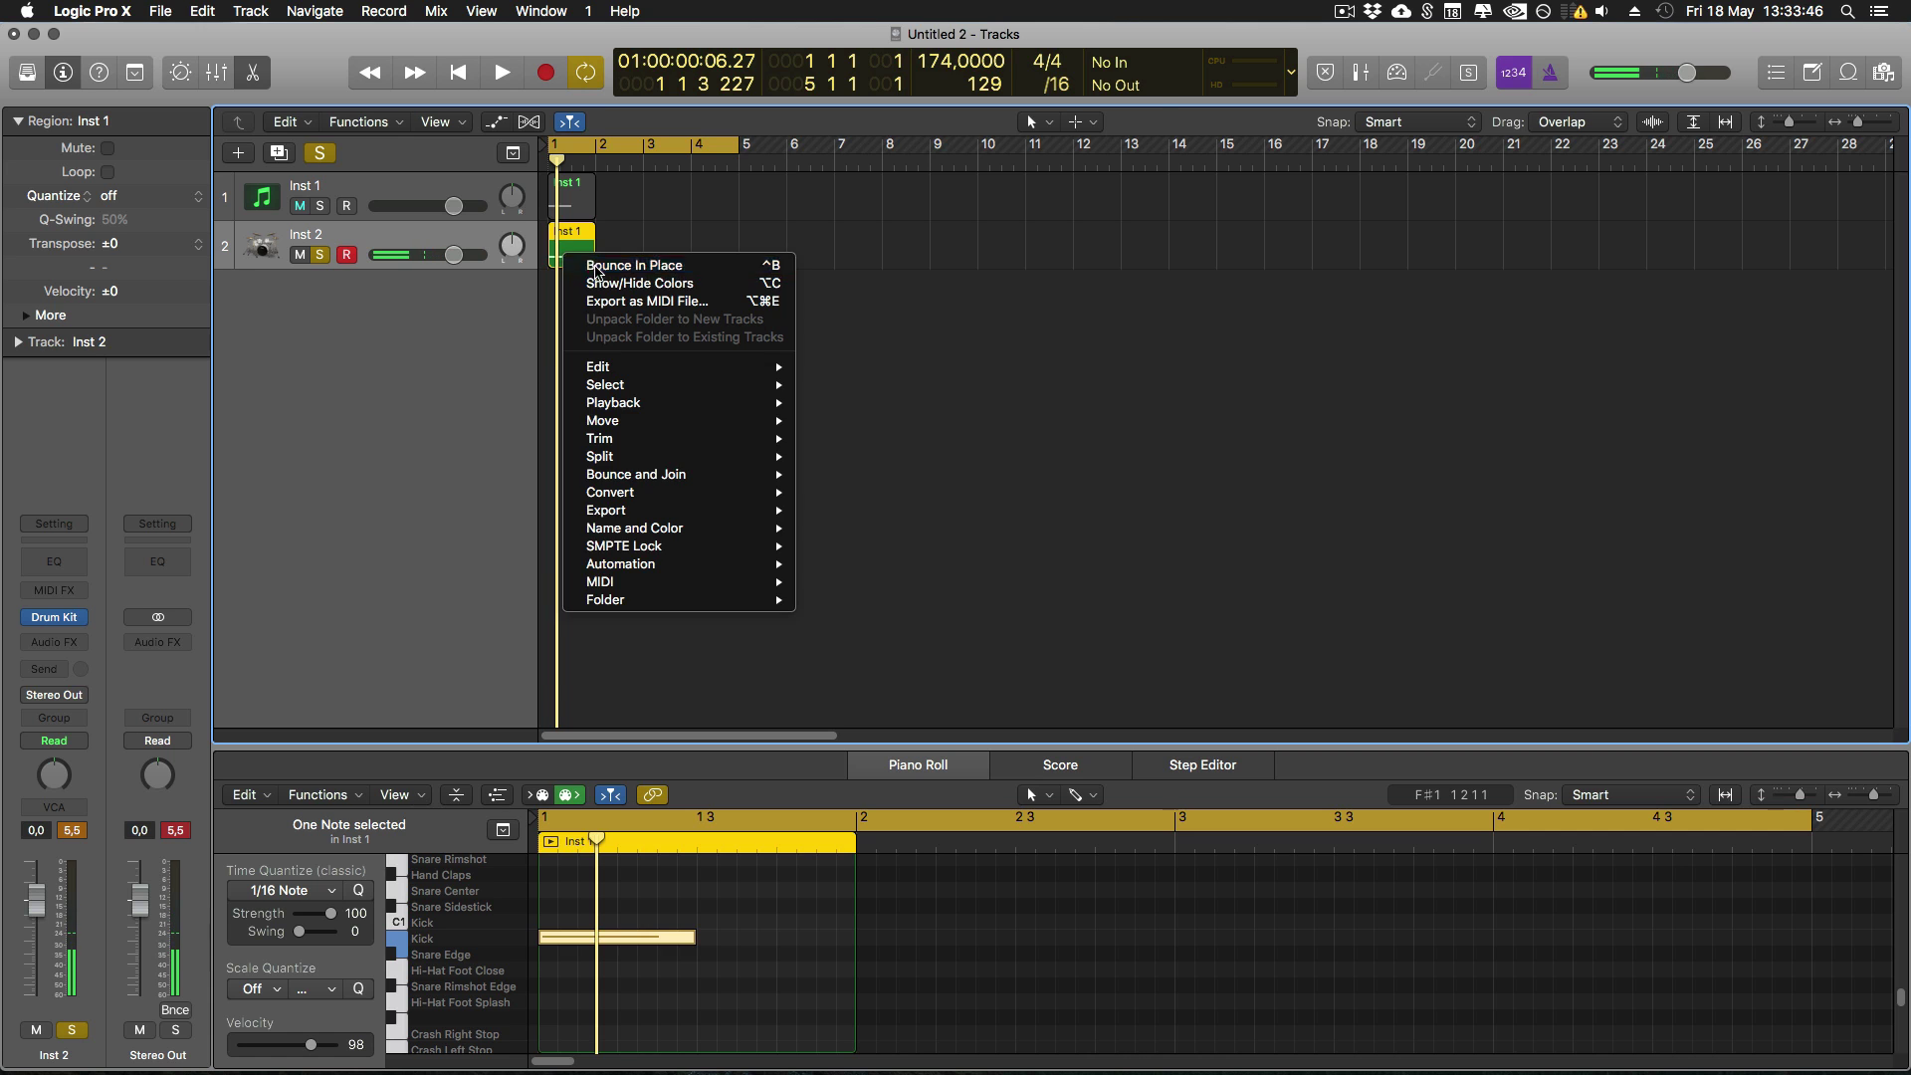
{"action": "left_click", "coordinate": [634, 265]}
{"action": "key", "text": "Return"}
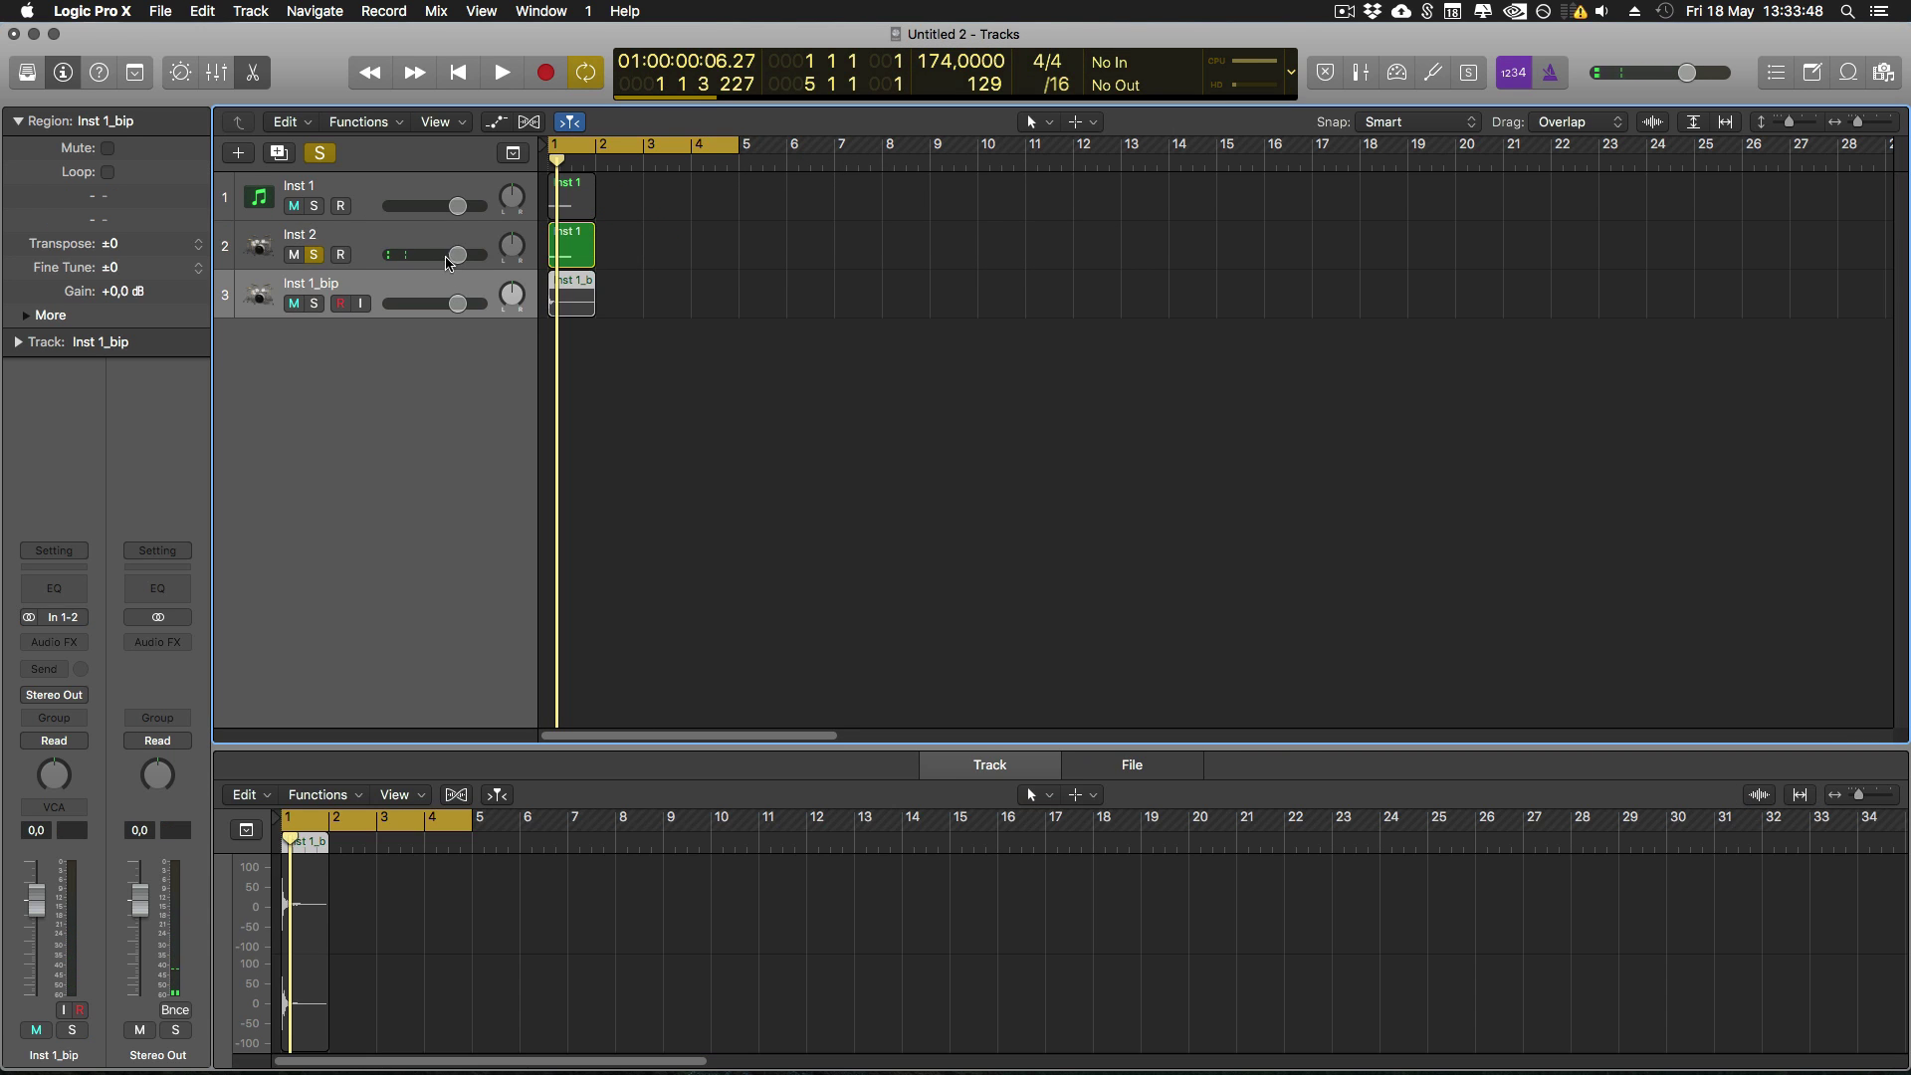
Solo the bounced Inst 1_bip track and play the audio kick.
{"action": "key", "text": "s"}
{"action": "key", "text": "space"}
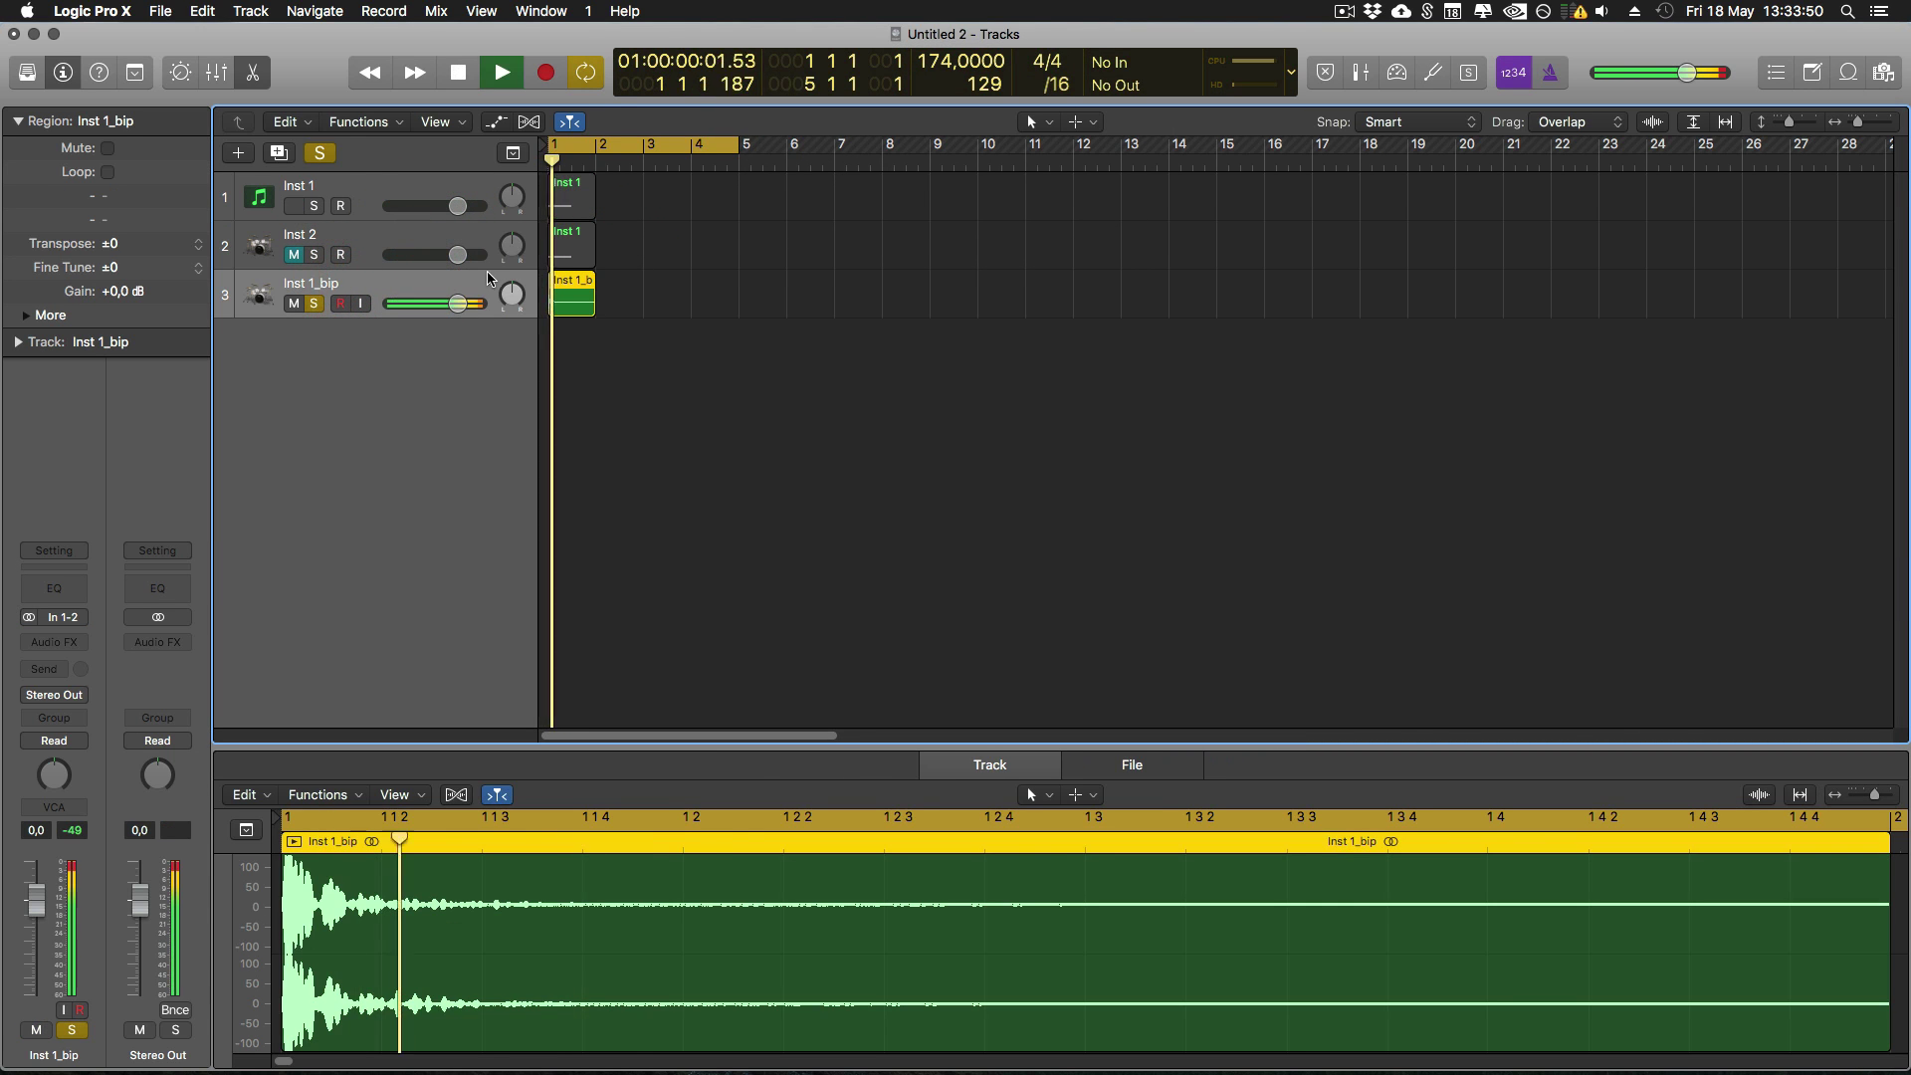
{"action": "key", "text": "space"}
{"action": "scroll", "coordinate": [668, 372], "scroll_direction": "up", "scroll_amount": 6}
{"action": "scroll", "coordinate": [699, 461], "scroll_direction": "up", "scroll_amount": 3}
{"action": "key", "text": "space"}
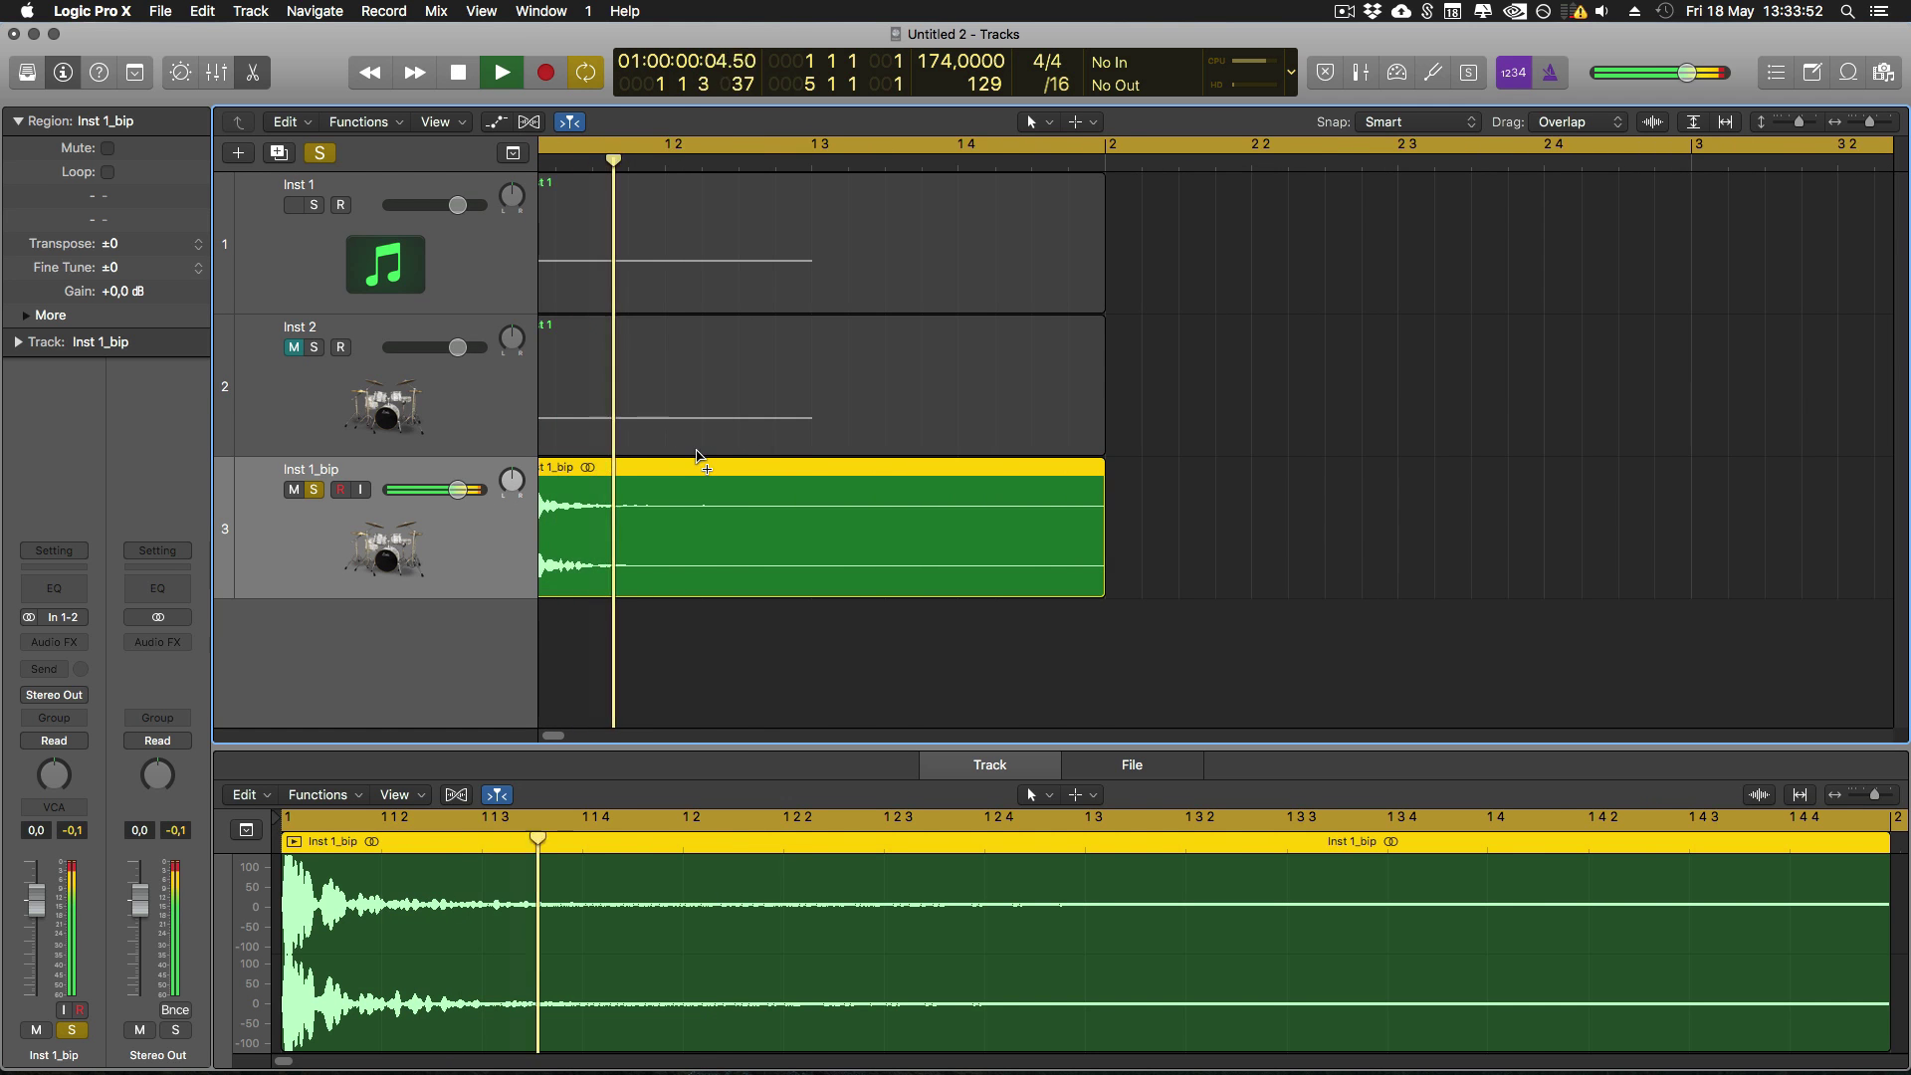
{"action": "key", "text": "space"}
Insert FF Pro-Q 2 on Inst 1_bip and add a 36 dB/oct low cut at about 175 Hz.
{"action": "left_click", "coordinate": [48, 645]}
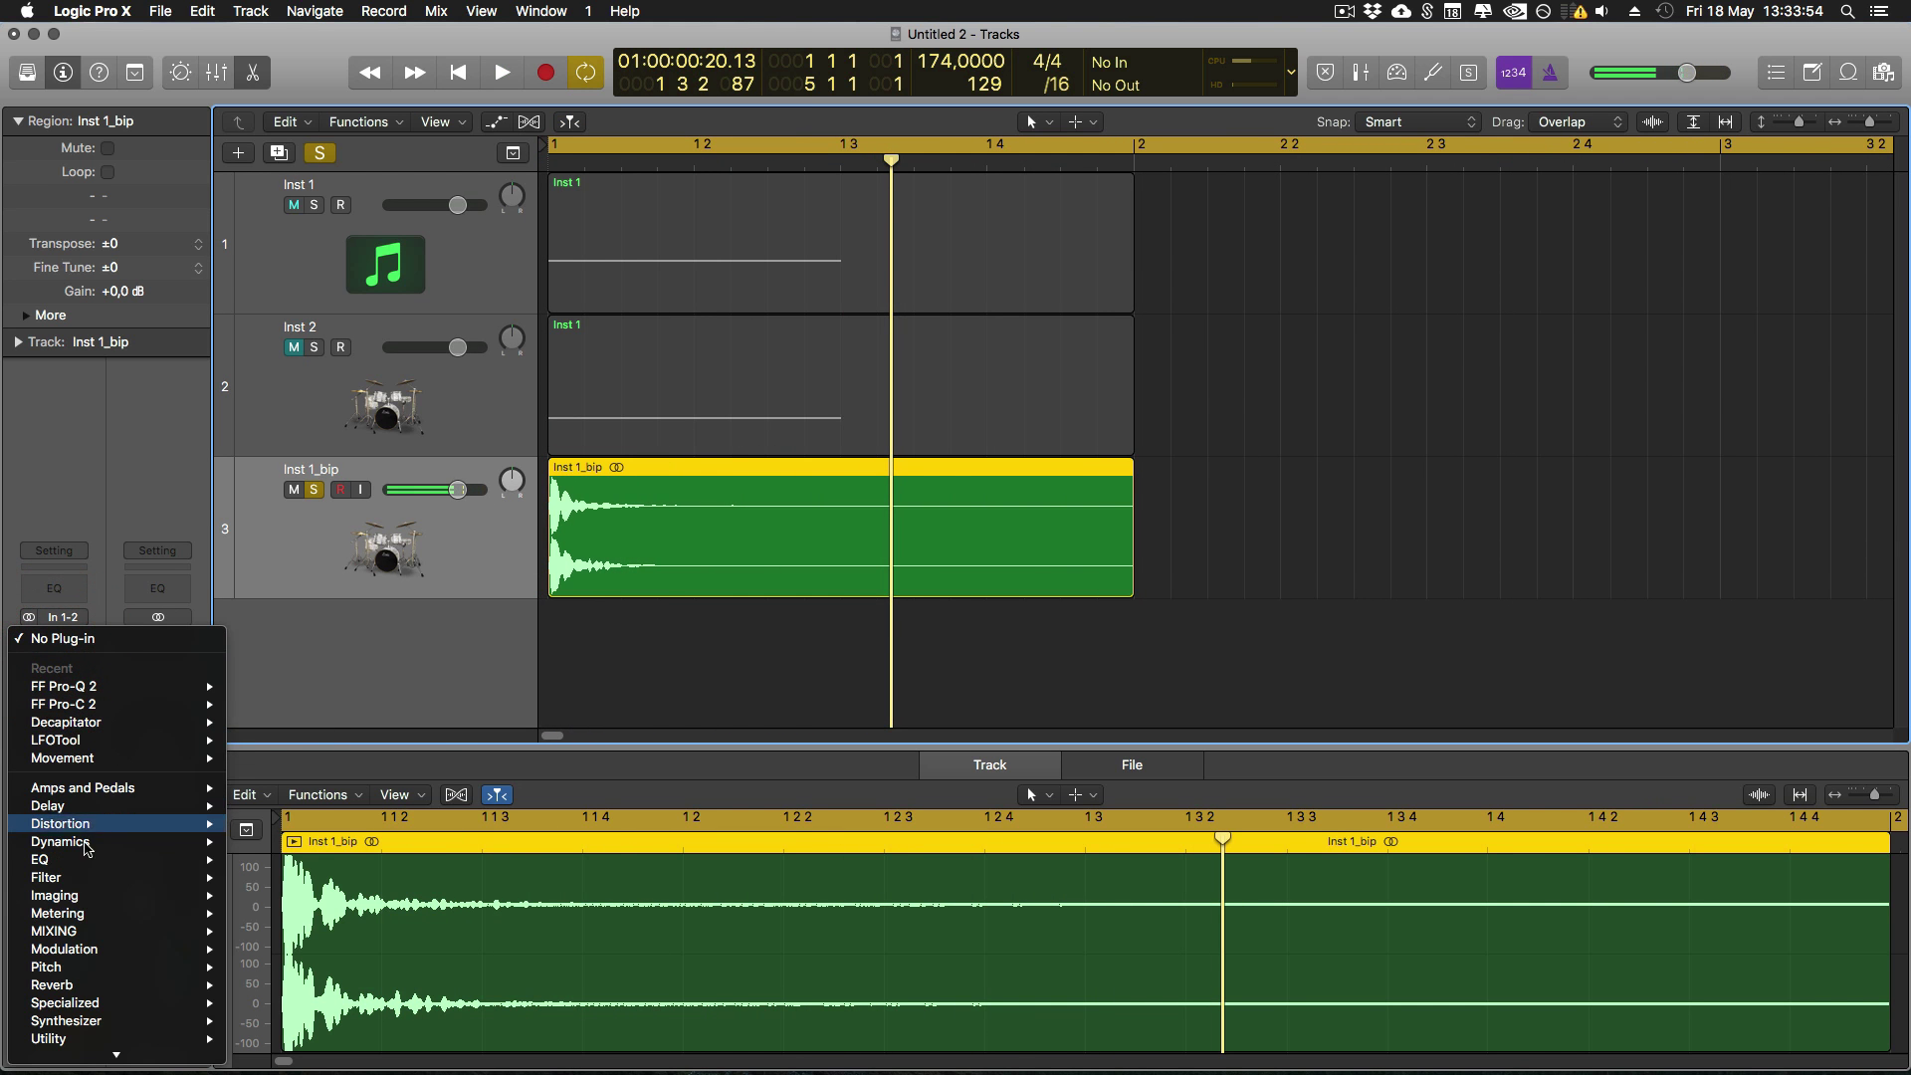
{"action": "left_click", "coordinate": [725, 610]}
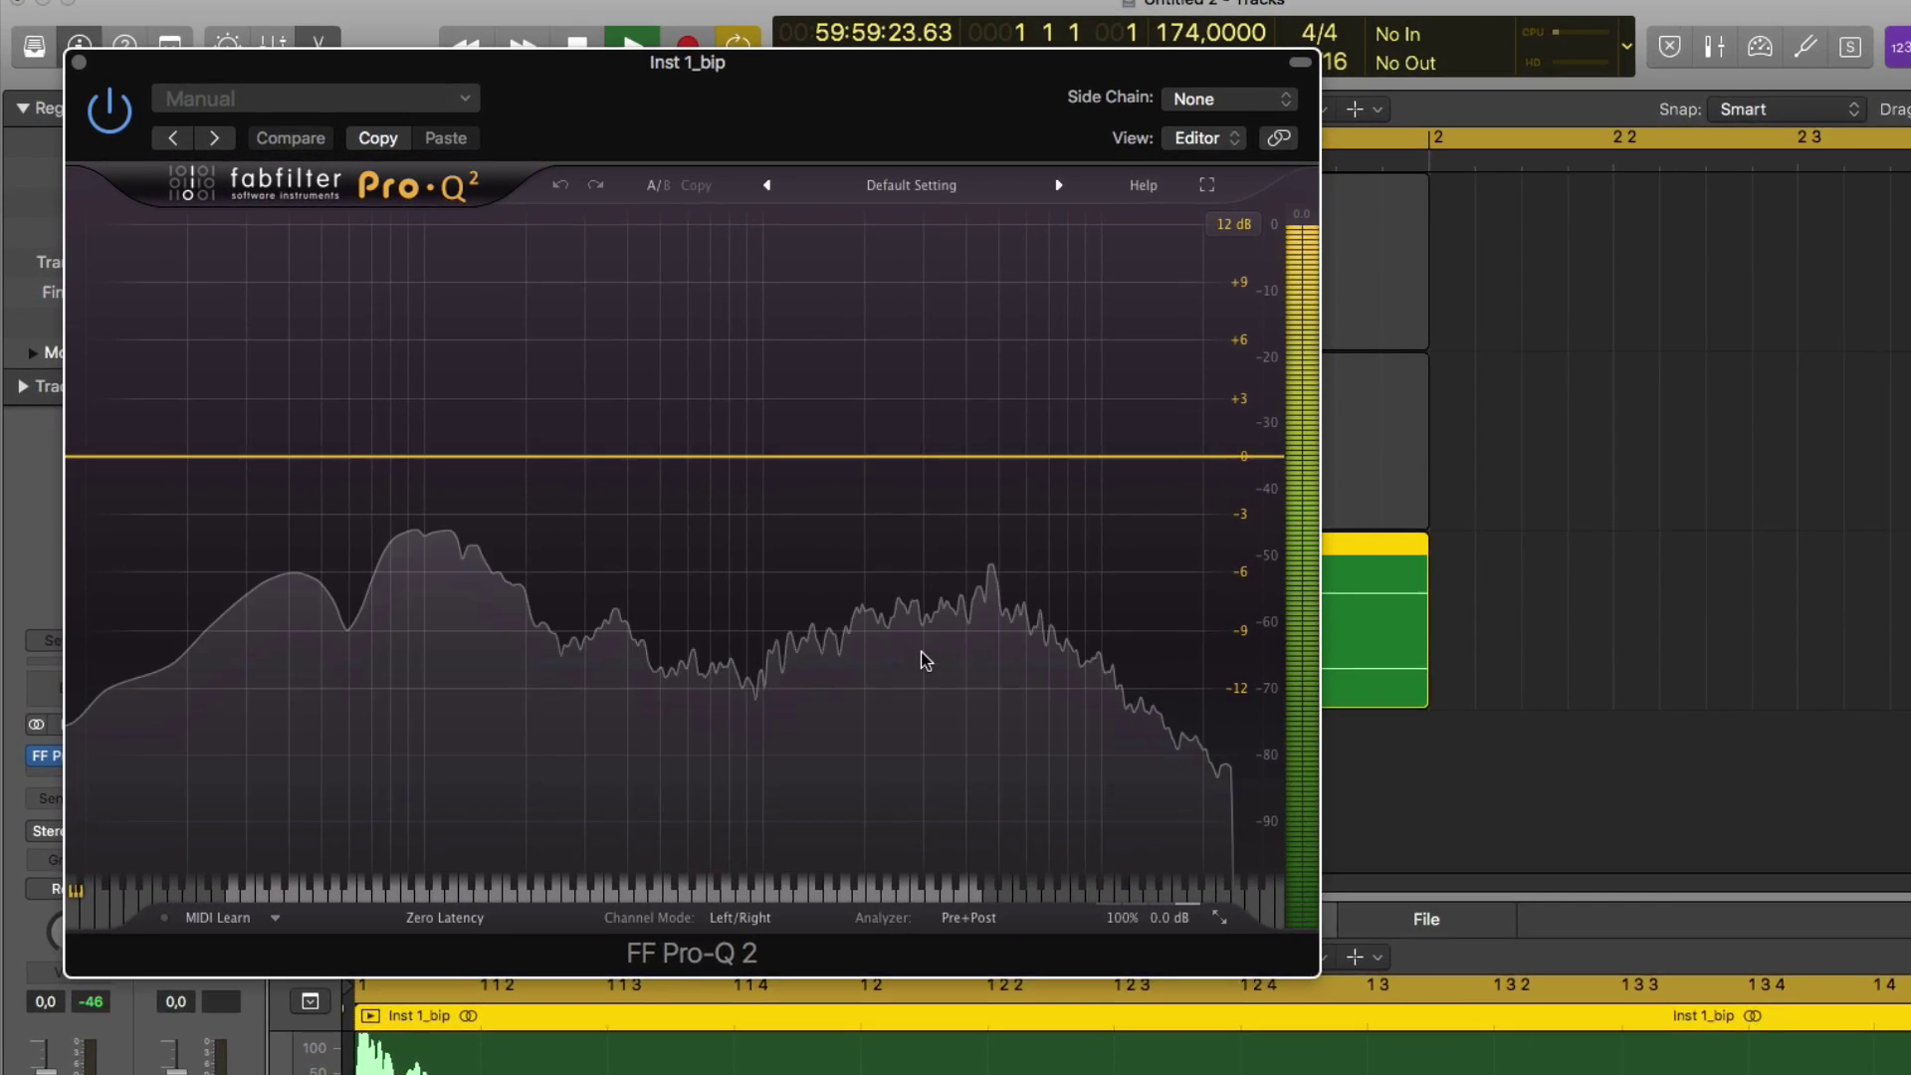
{"action": "left_click", "coordinate": [158, 461]}
{"action": "left_click_drag", "start_coordinate": [153, 844], "coordinate": [189, 1000]}
{"action": "left_click_drag", "start_coordinate": [196, 399], "coordinate": [520, 545]}
{"action": "key", "text": "space"}
{"action": "key", "text": "space"}
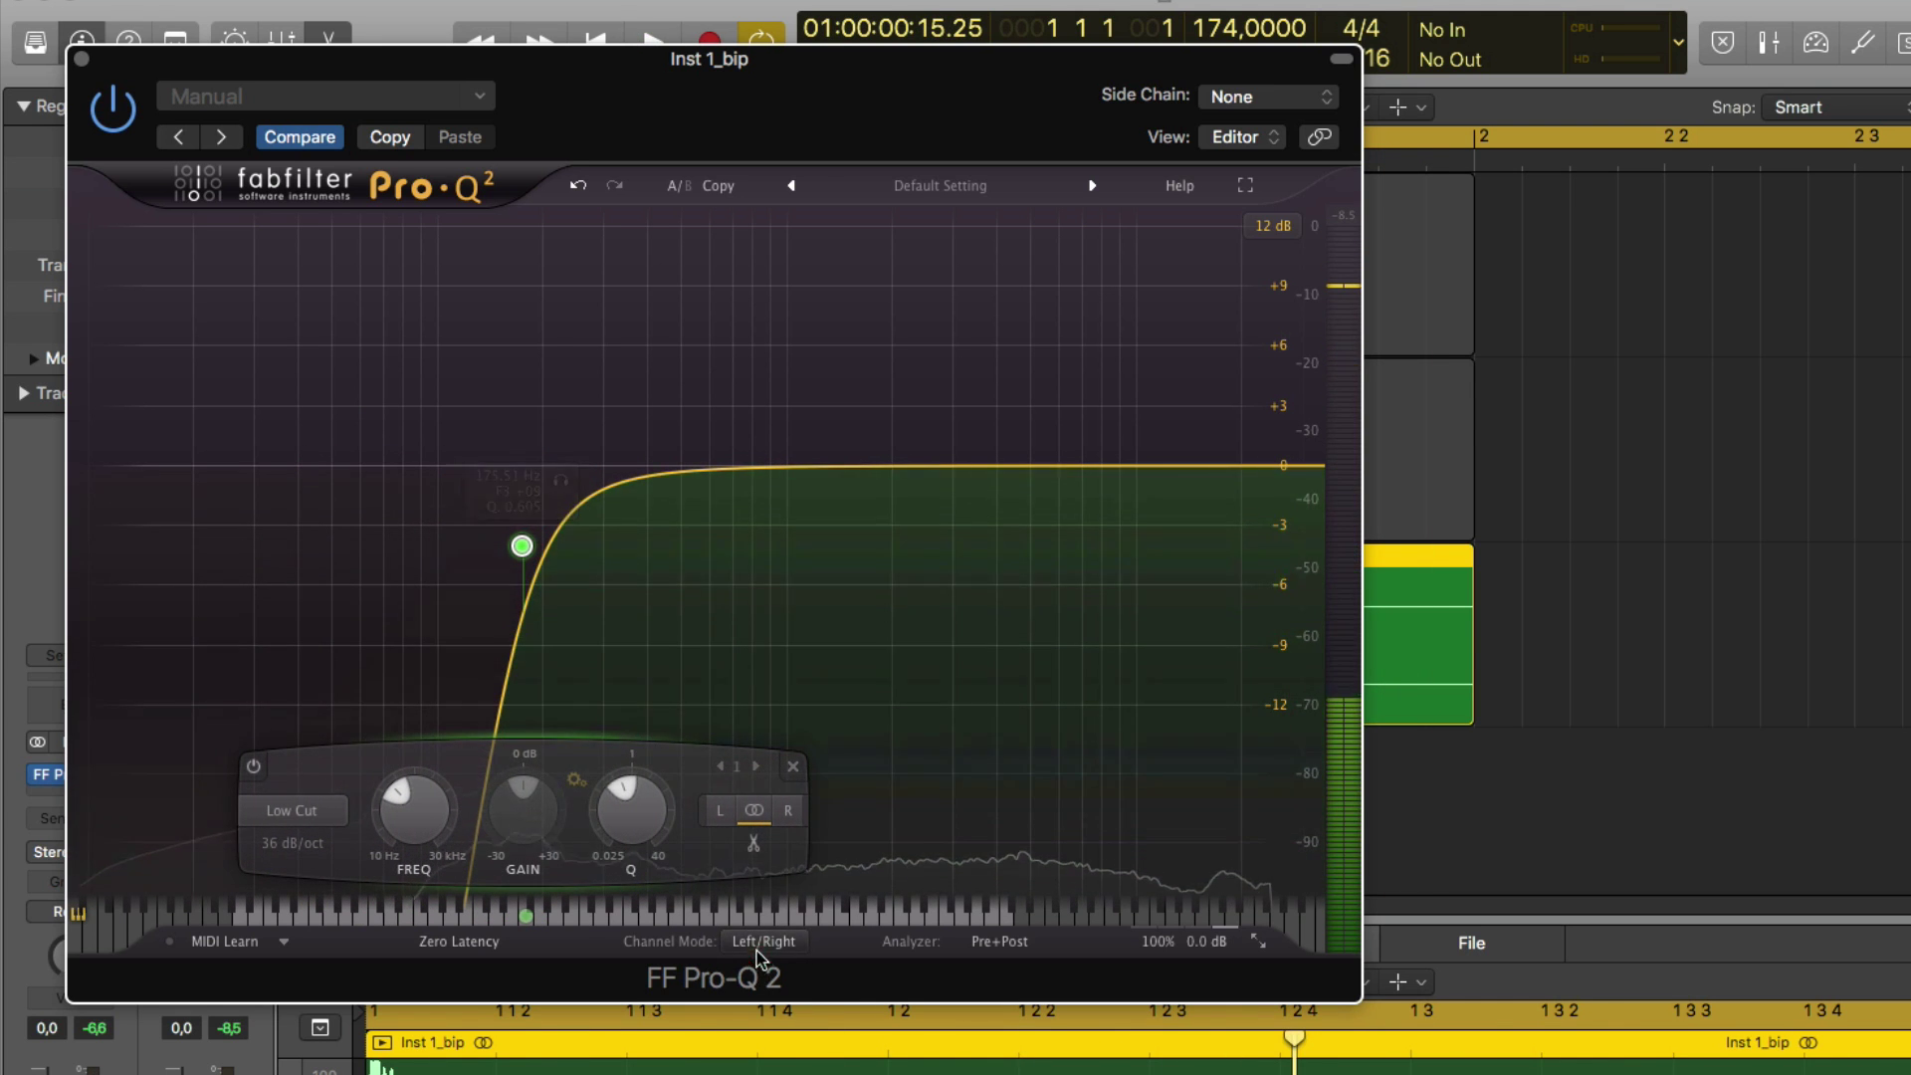
Switch the equalizer to Mid/Side mode and add a second low cut placed on the side channel.
{"action": "left_click", "coordinate": [764, 942]}
{"action": "left_click", "coordinate": [785, 998]}
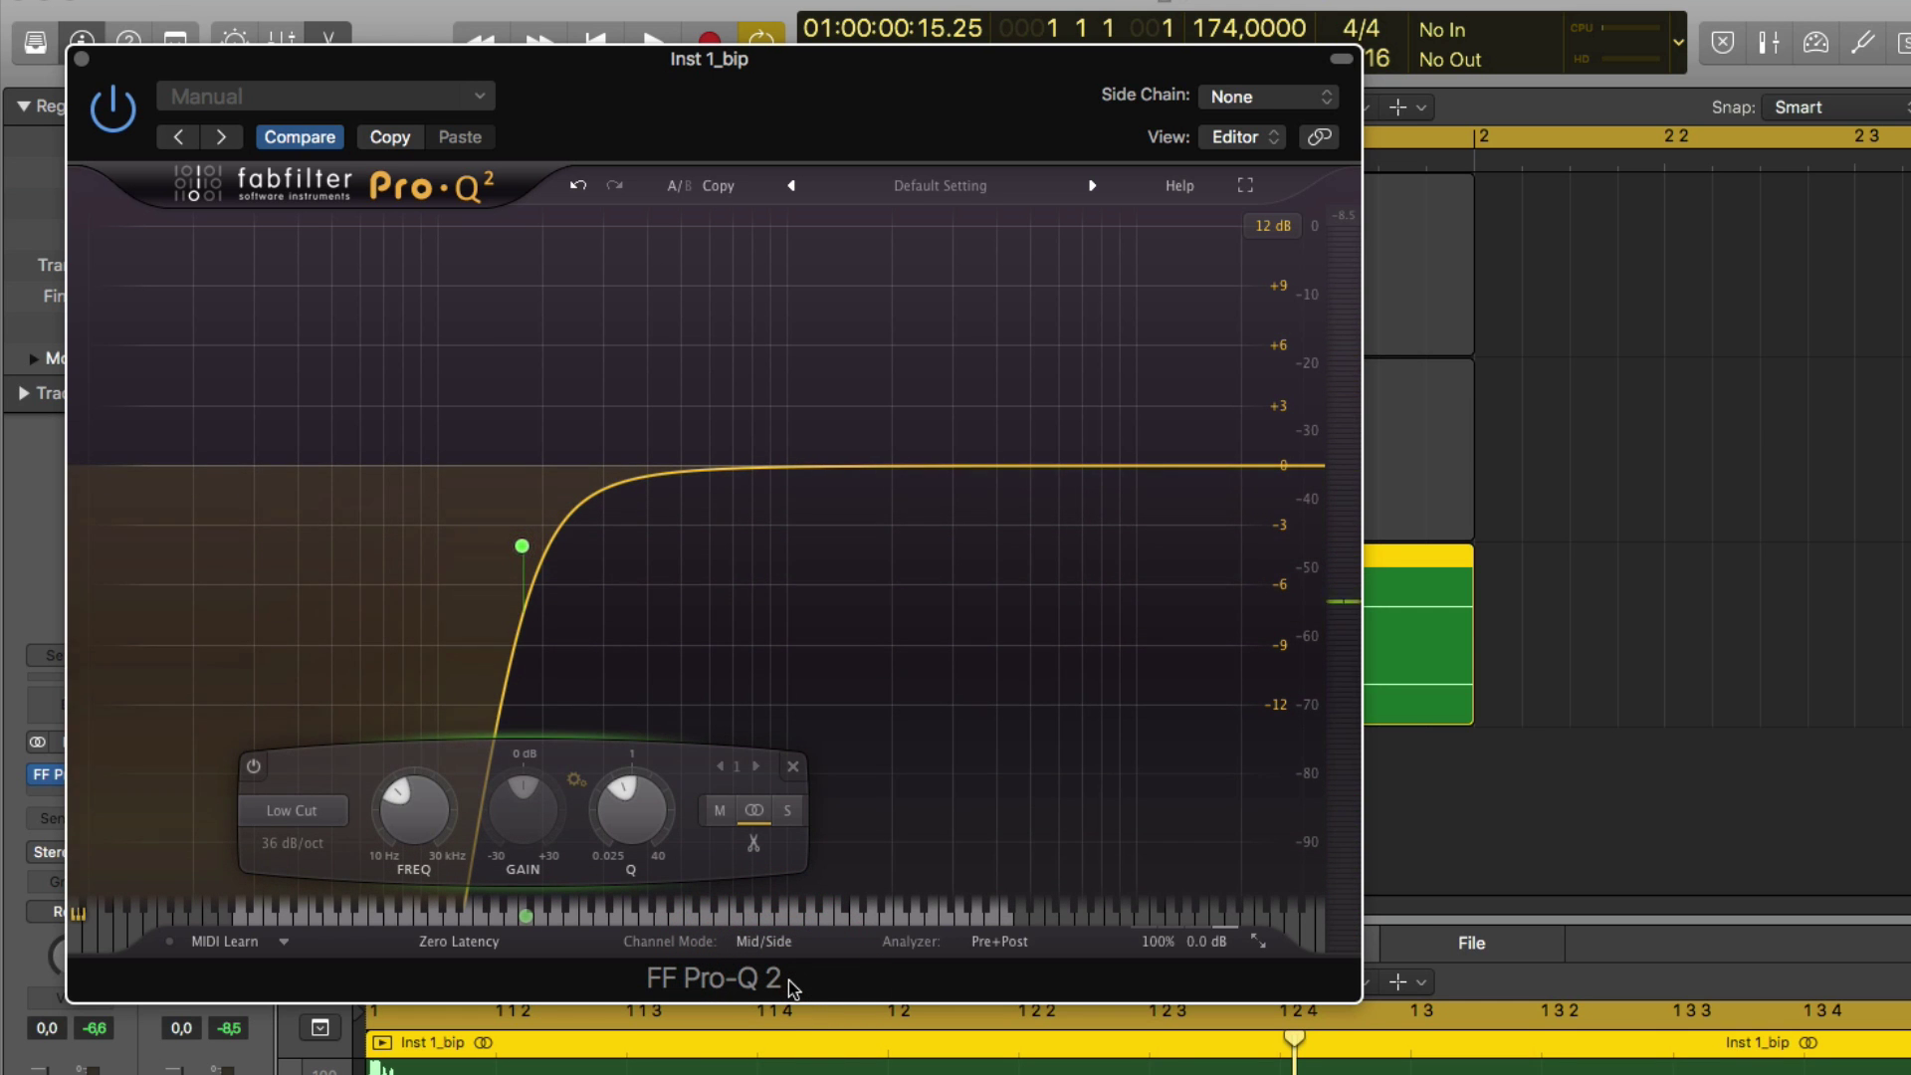
{"action": "left_click", "coordinate": [144, 464]}
{"action": "right_click", "coordinate": [144, 463]}
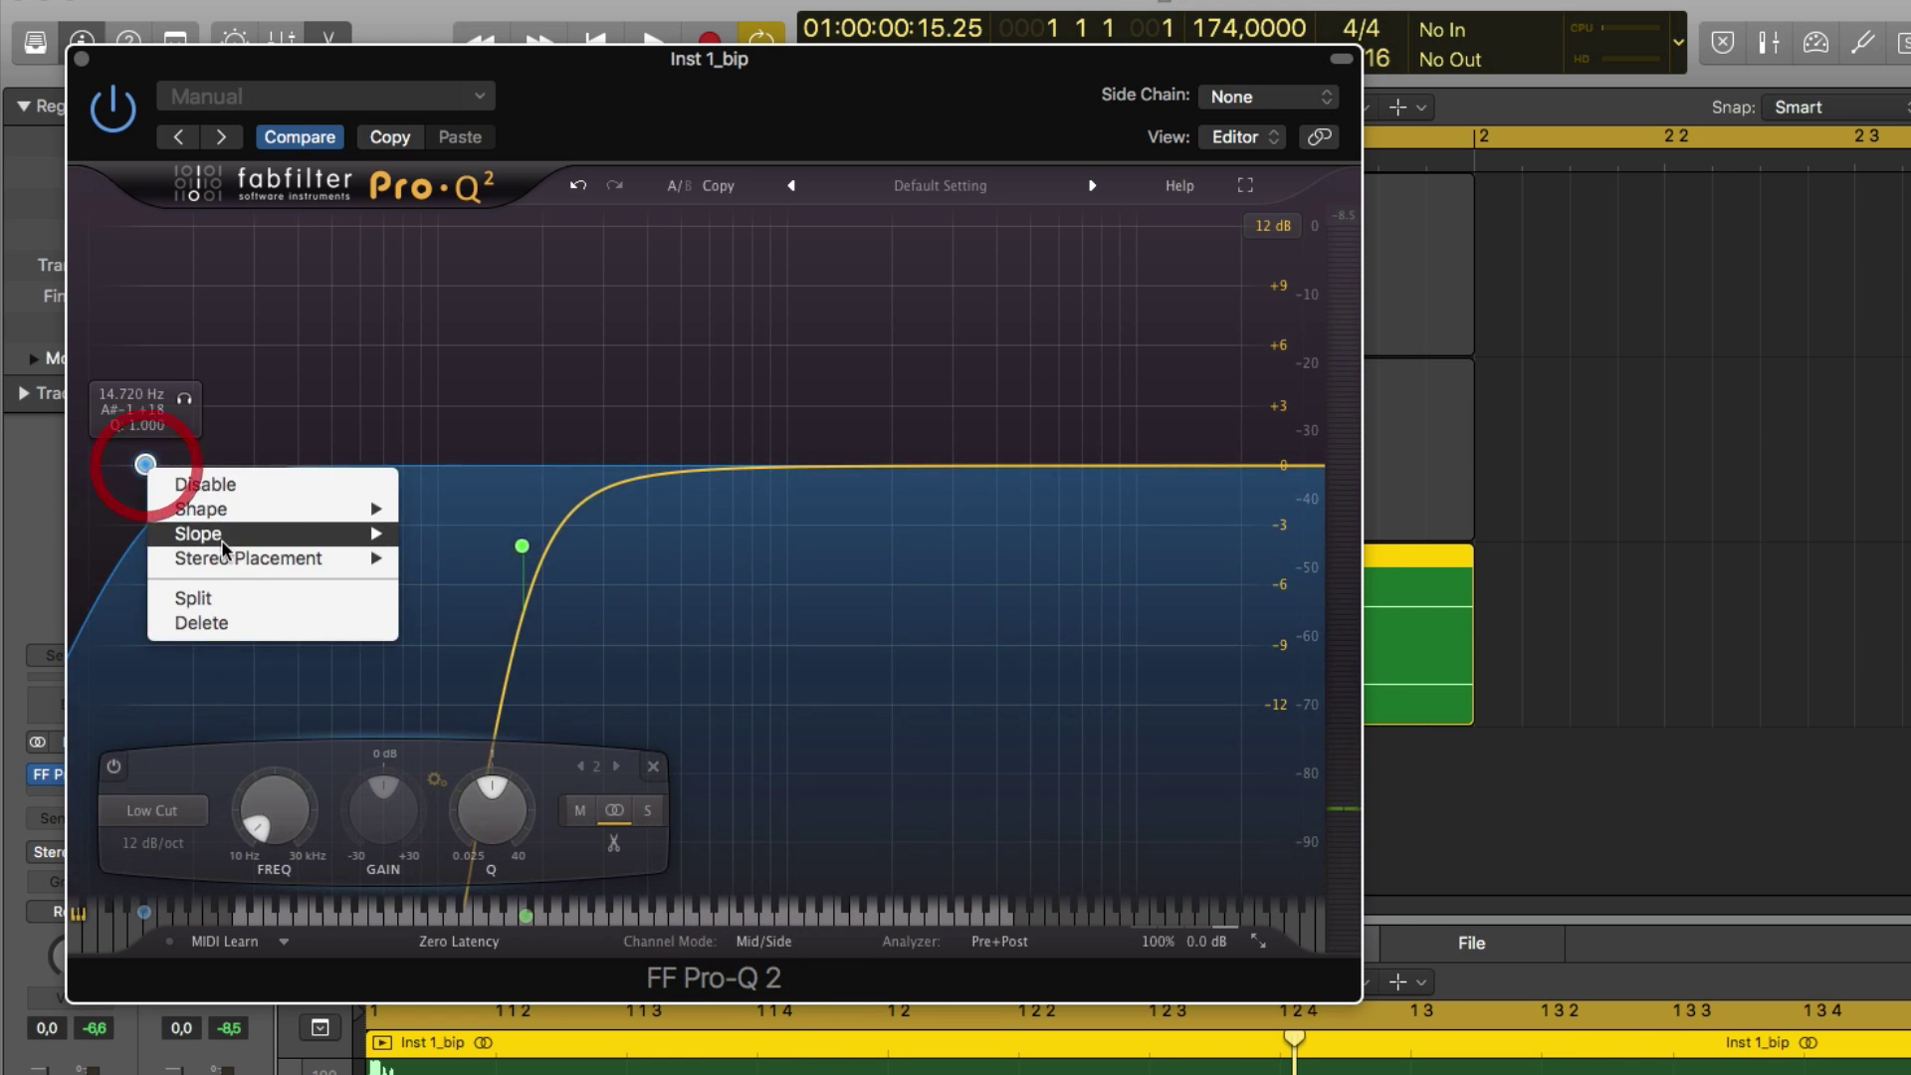
{"action": "mouse_move", "coordinate": [338, 565]}
{"action": "left_click", "coordinate": [418, 581]}
Set the side low cut to a 6 dB/oct slope at about 1625 Hz and audition it.
{"action": "left_click_drag", "start_coordinate": [186, 400], "coordinate": [766, 551]}
{"action": "key", "text": "space"}
{"action": "left_click", "coordinate": [537, 844]}
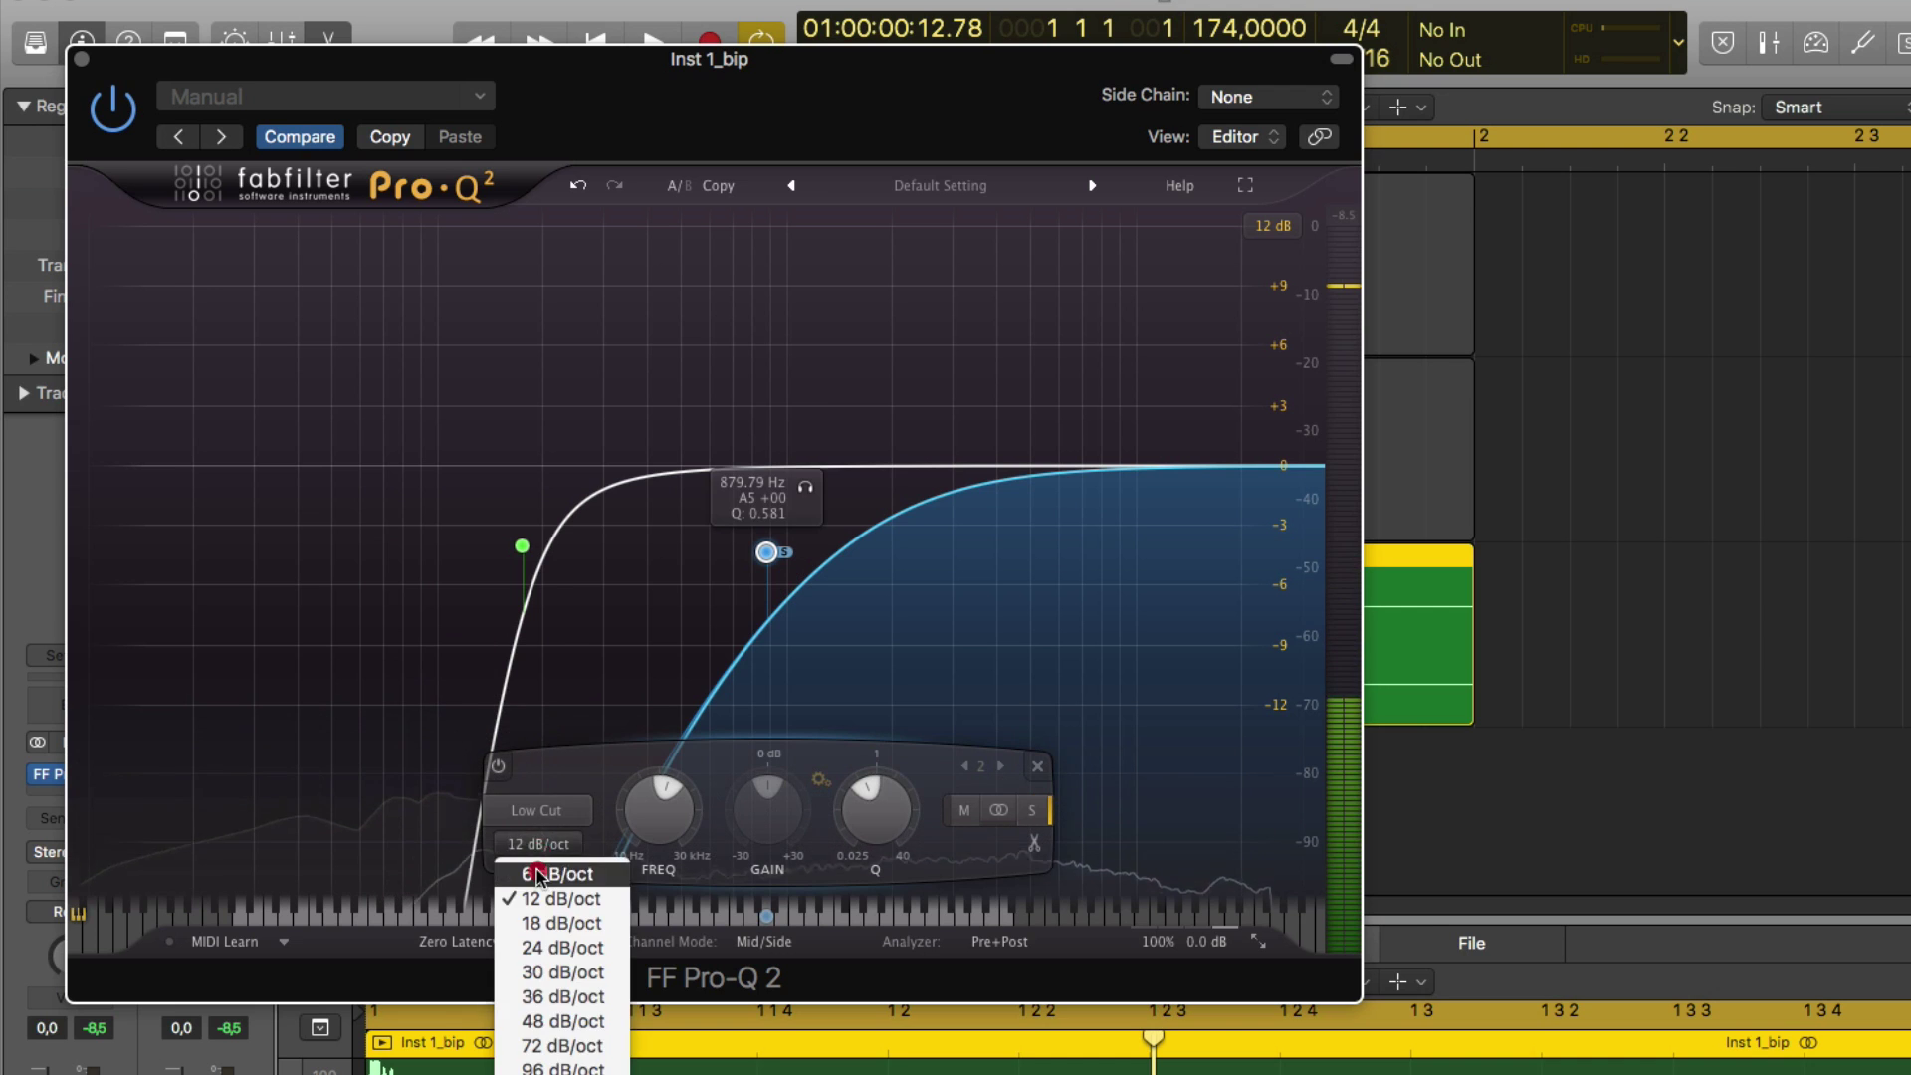
{"action": "left_click", "coordinate": [537, 873]}
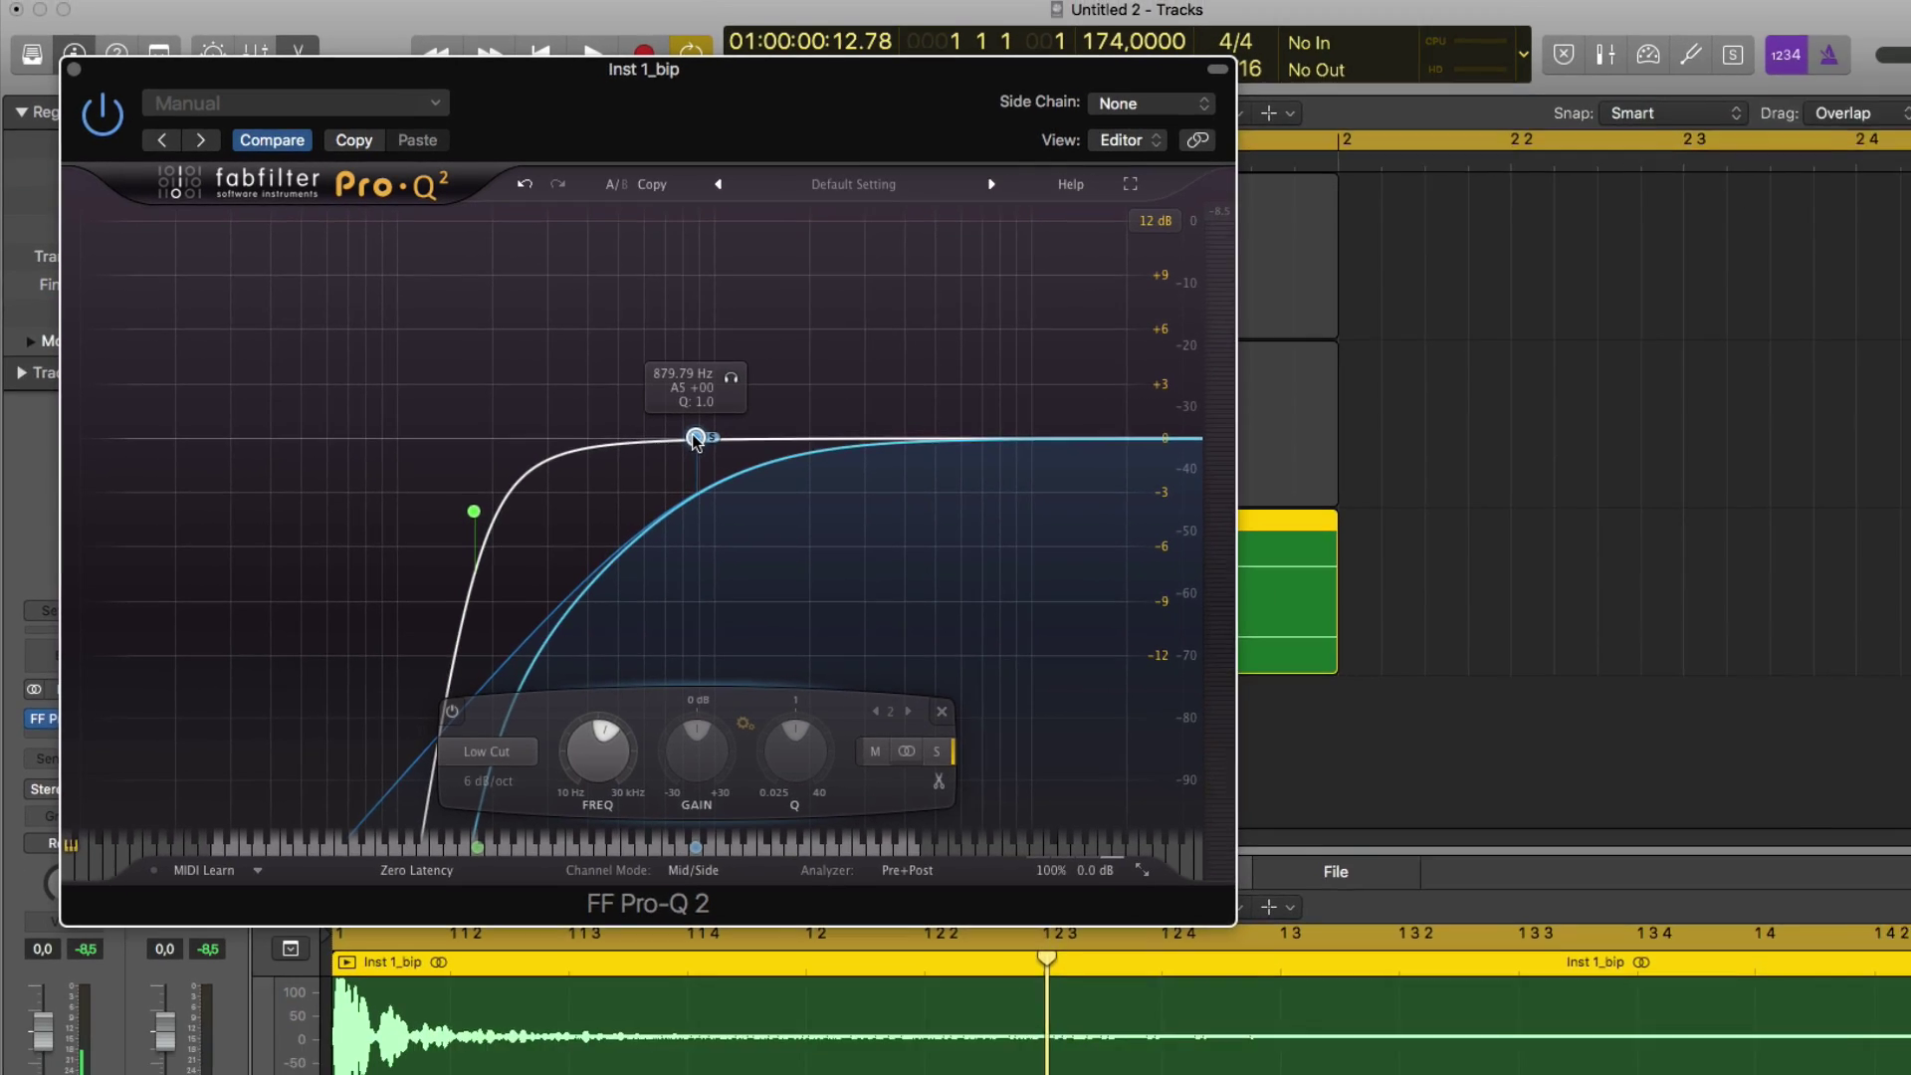
{"action": "left_click_drag", "start_coordinate": [768, 465], "coordinate": [855, 463]}
{"action": "key", "text": "space"}
{"action": "key", "text": "space"}
Hide the equalizer, unsolo Inst 1_bip and reorder it above Inst 2 while playing it with Inst 1.
{"action": "key", "text": "v"}
{"action": "key", "text": "s"}
{"action": "key", "text": "space"}
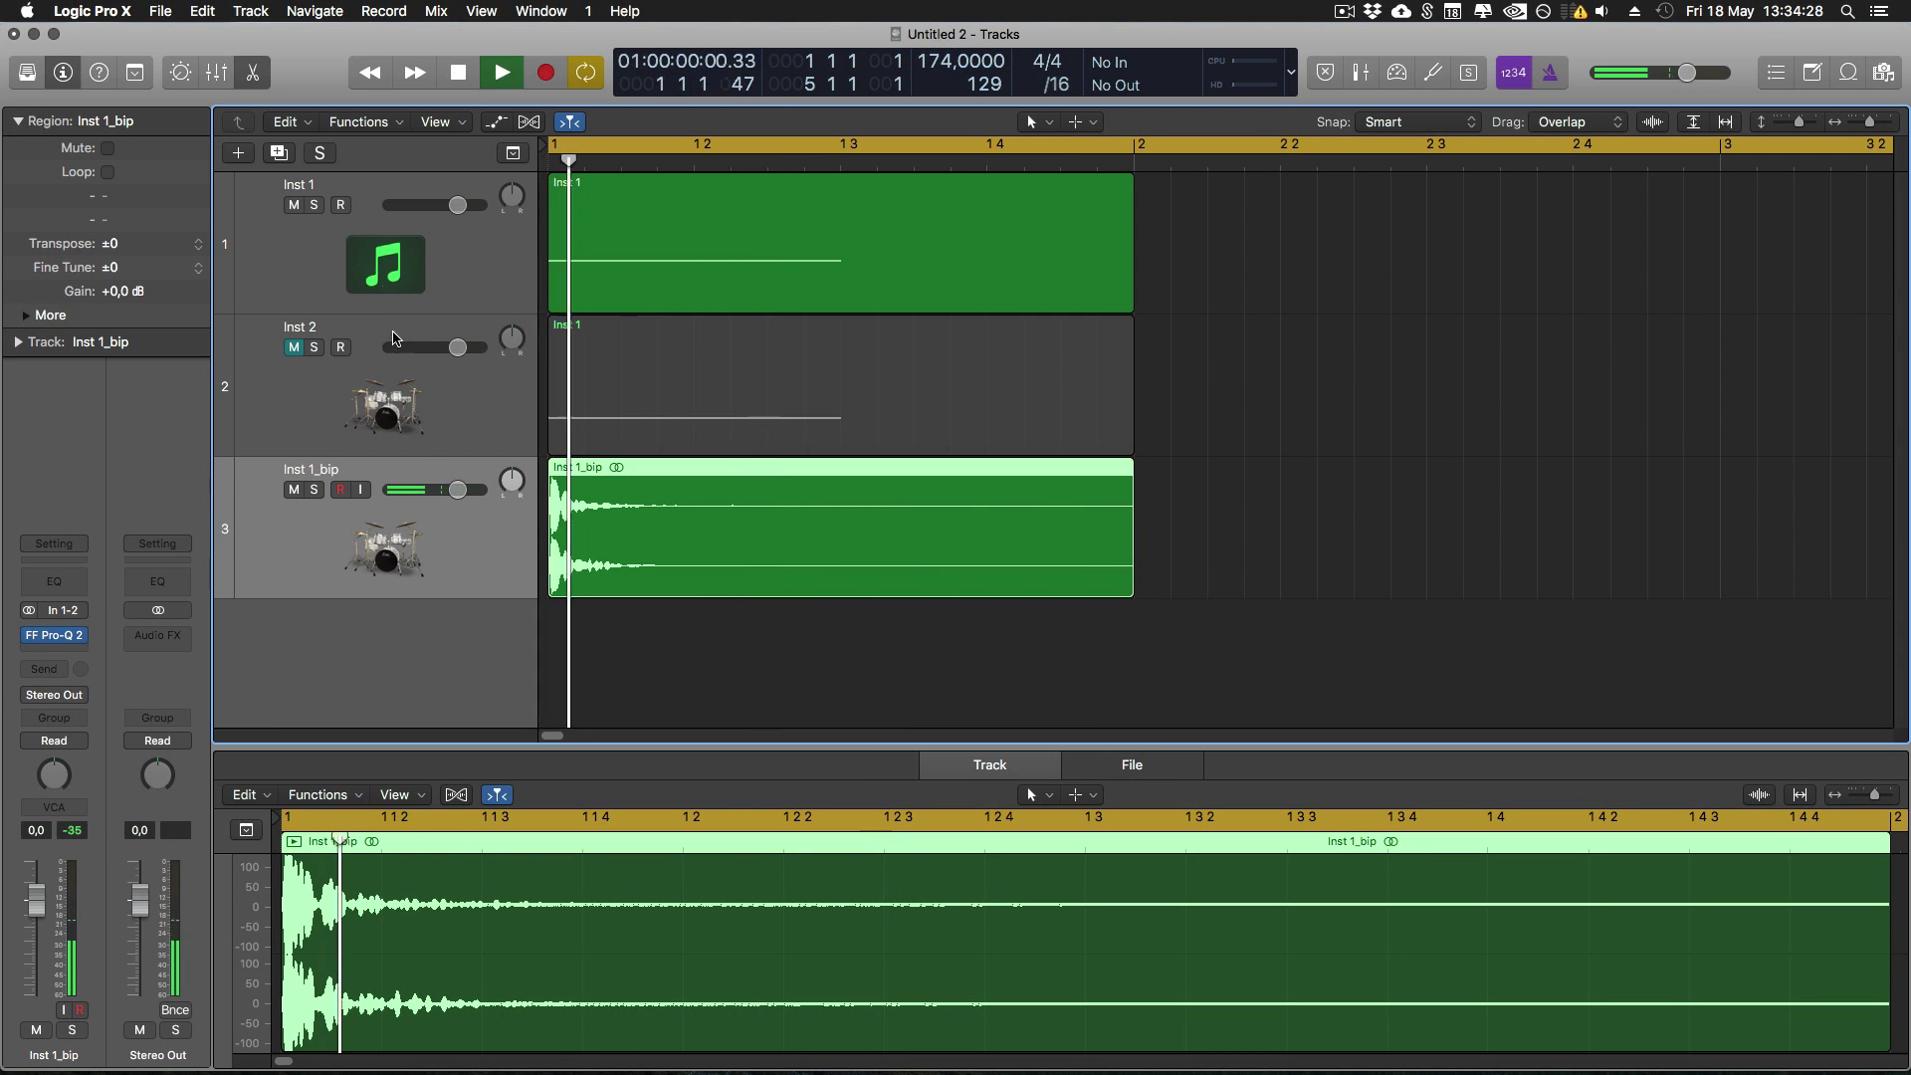
{"action": "left_click_drag", "start_coordinate": [403, 558], "coordinate": [405, 375]}
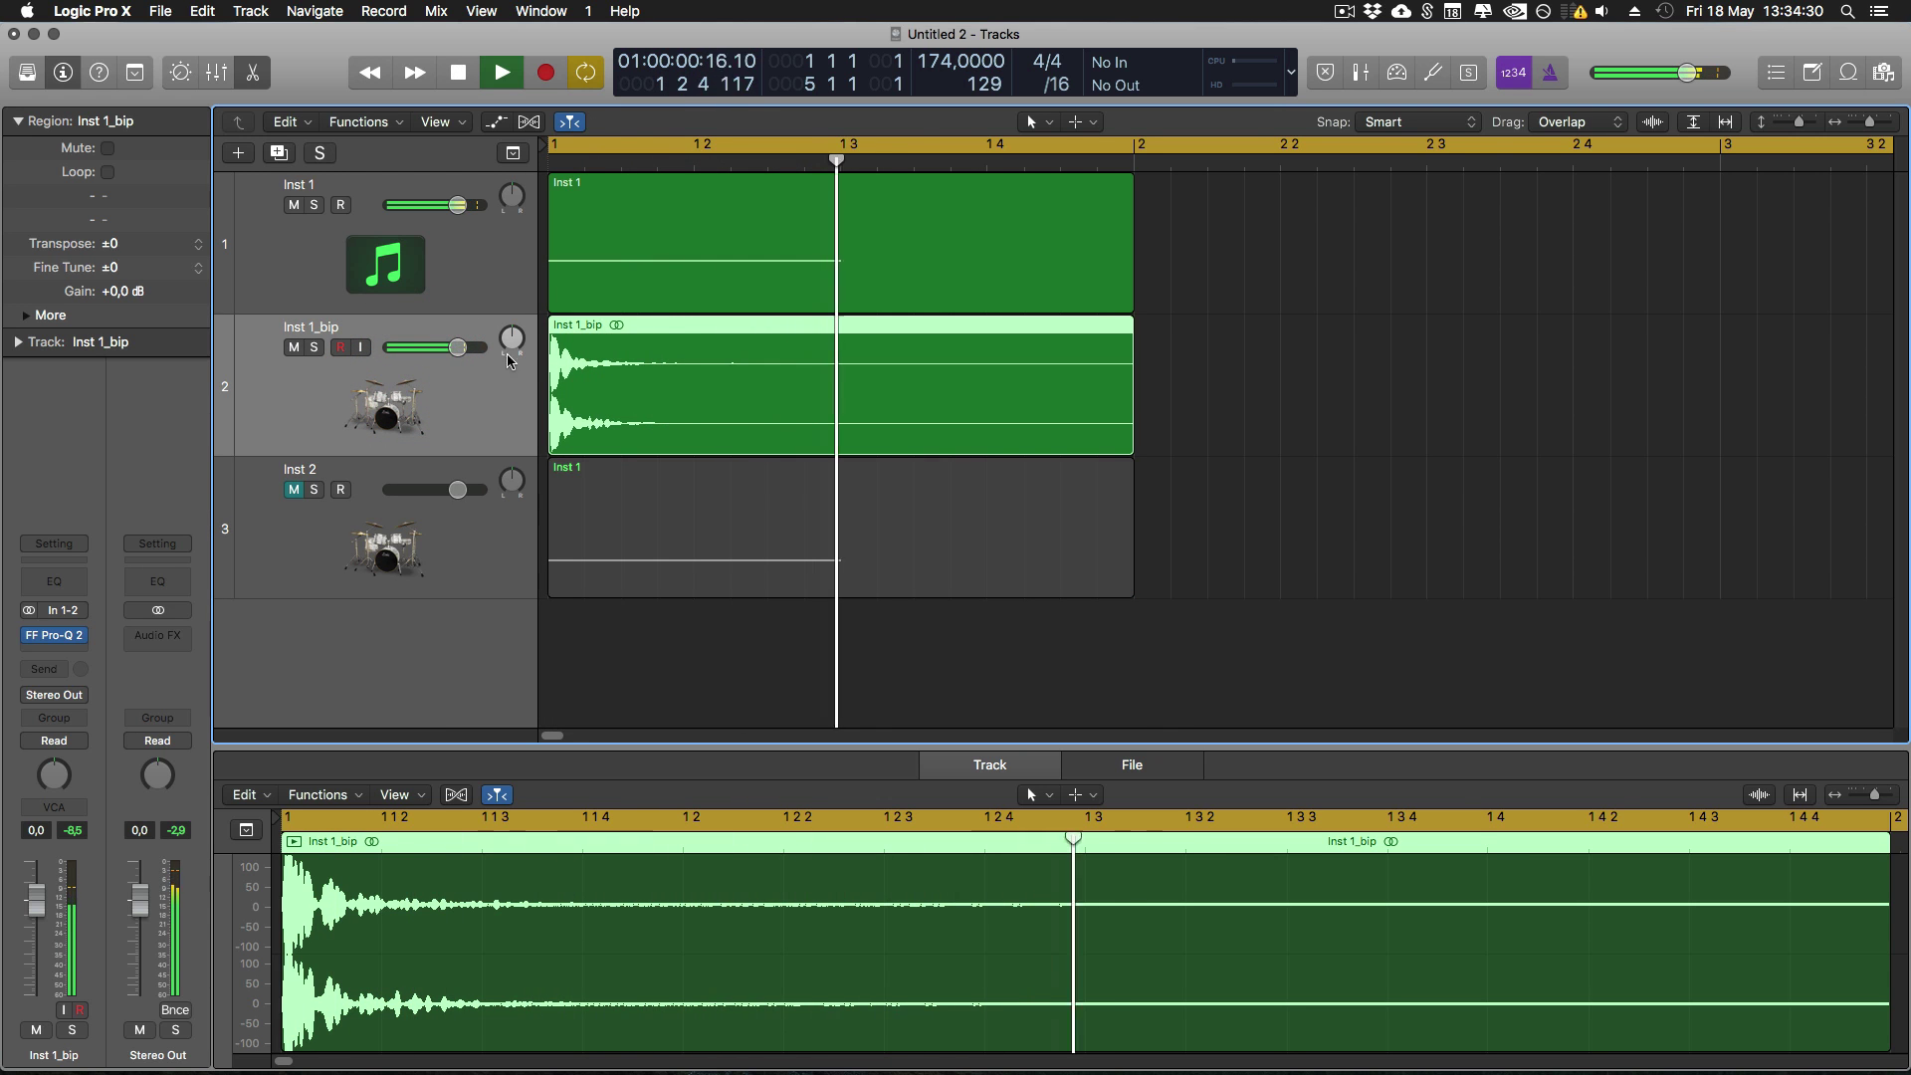
{"action": "key", "text": "space"}
Trim the end of the Inst 1_bip region to 1 2 2, fade out its tail with the Fade tool and play it.
{"action": "scroll", "coordinate": [580, 490], "scroll_direction": "right", "scroll_amount": 5}
{"action": "scroll", "coordinate": [601, 491], "scroll_direction": "left", "scroll_amount": 5}
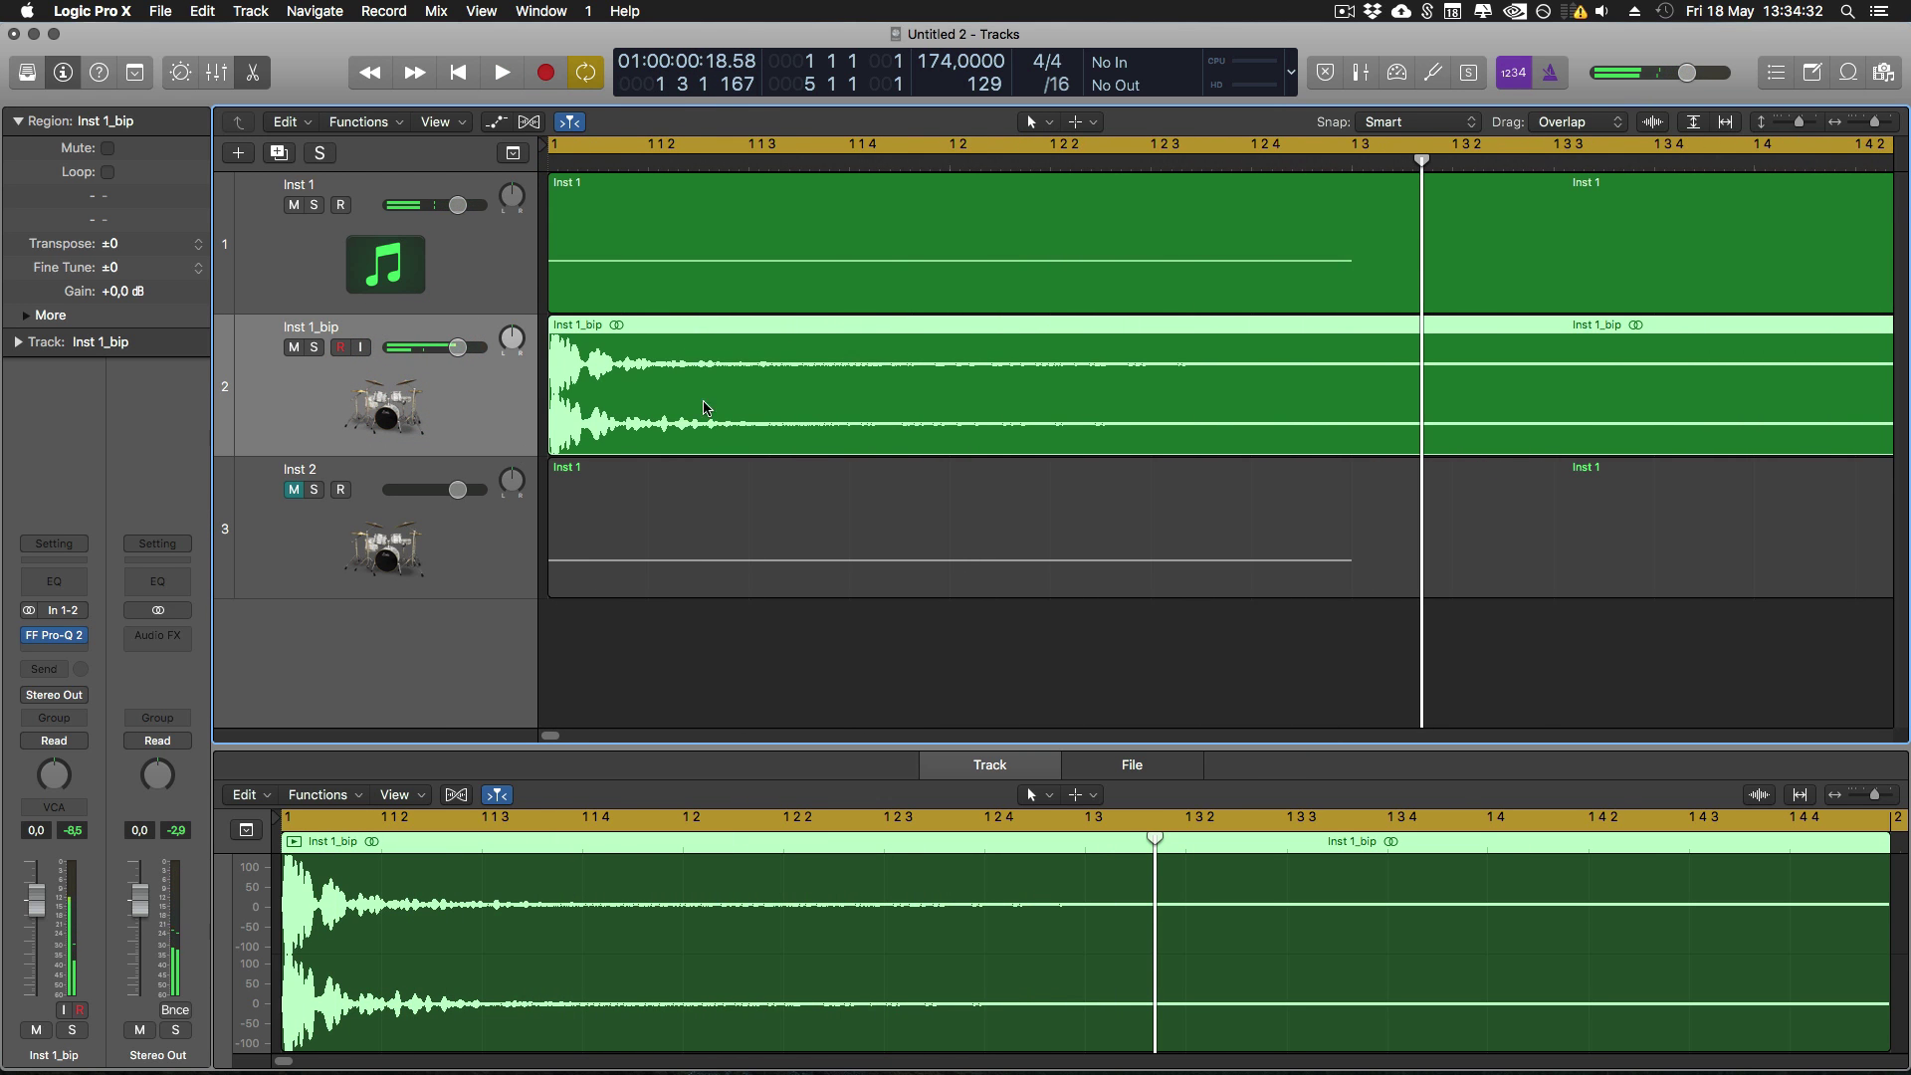
{"action": "scroll", "coordinate": [1015, 301], "scroll_direction": "left", "scroll_amount": 2}
{"action": "left_click_drag", "start_coordinate": [1560, 445], "coordinate": [685, 441]}
{"action": "right_click", "coordinate": [1119, 147]}
{"action": "left_click", "coordinate": [1118, 375]}
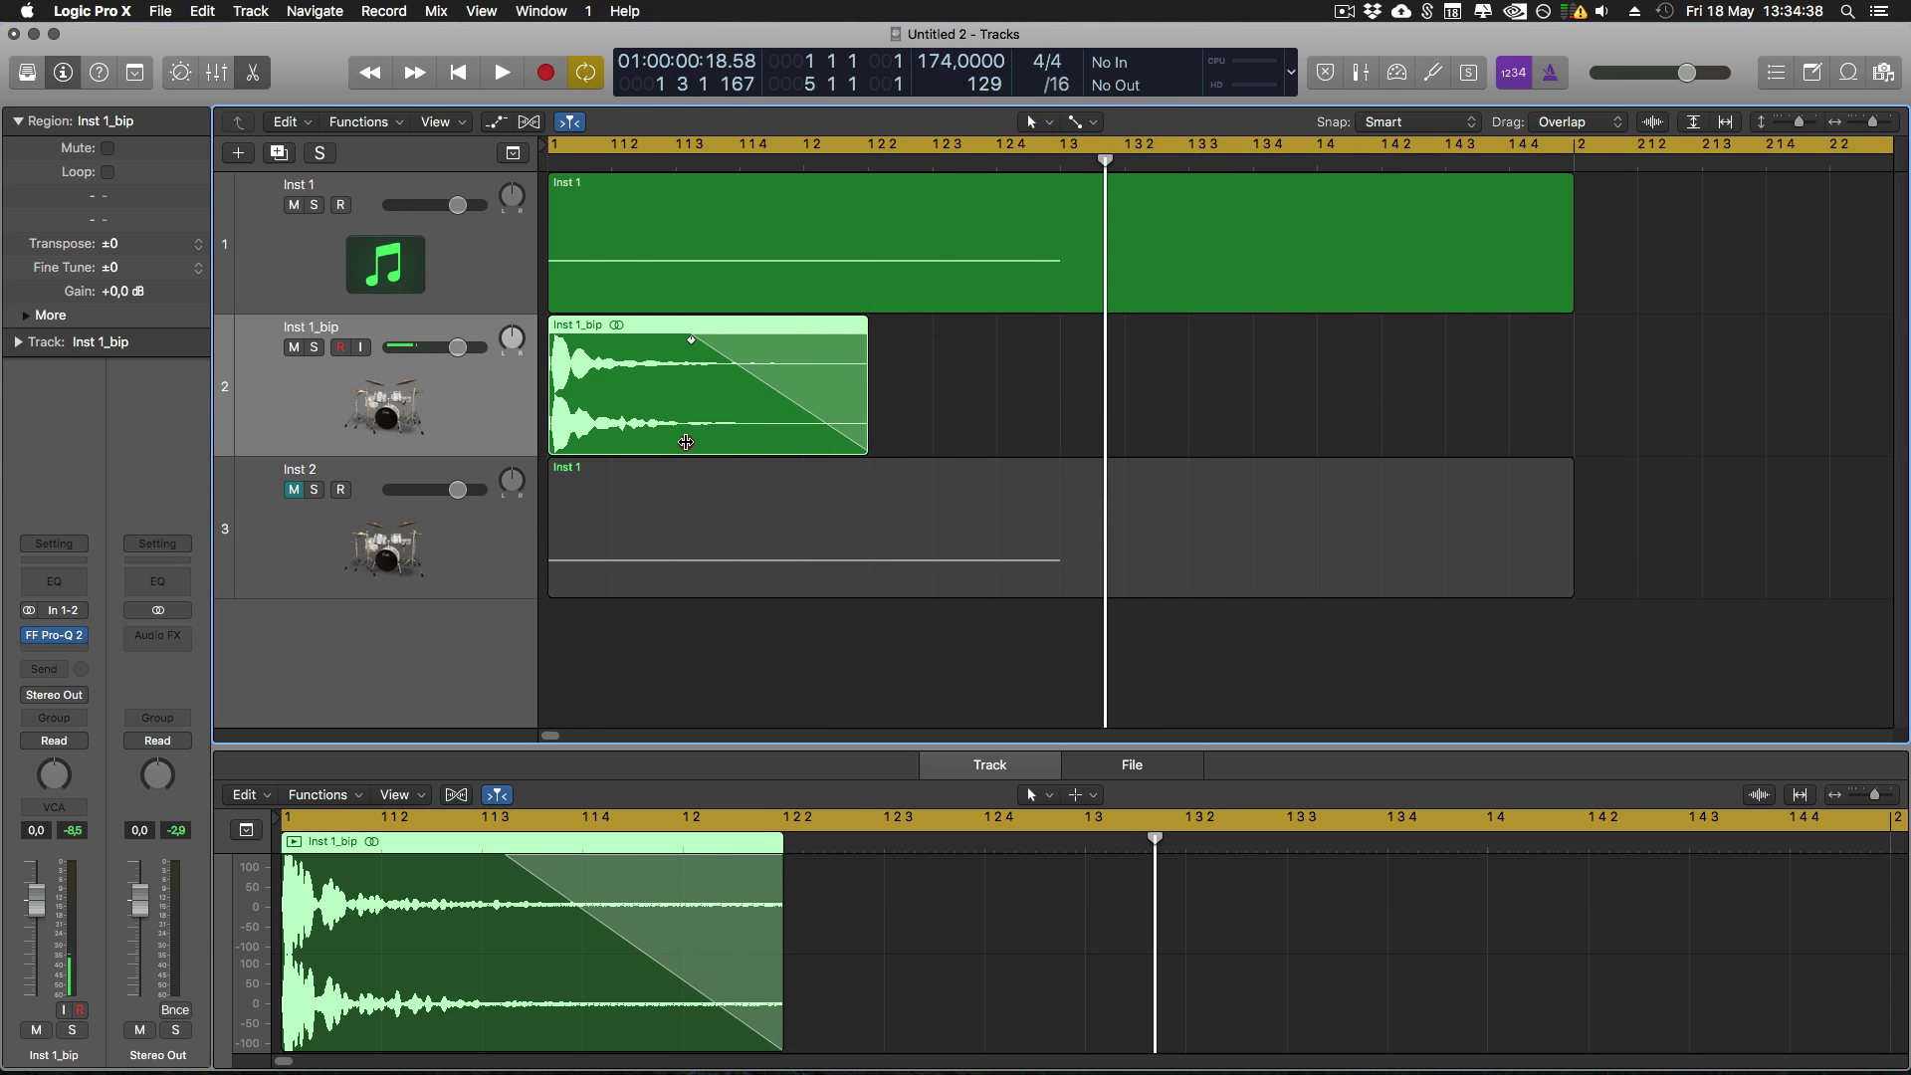
{"action": "key", "text": "space"}
{"action": "key", "text": "space"}
Set the Inst 1_bip track's input to No Input.
{"action": "scroll", "coordinate": [575, 451], "scroll_direction": "up", "scroll_amount": 5}
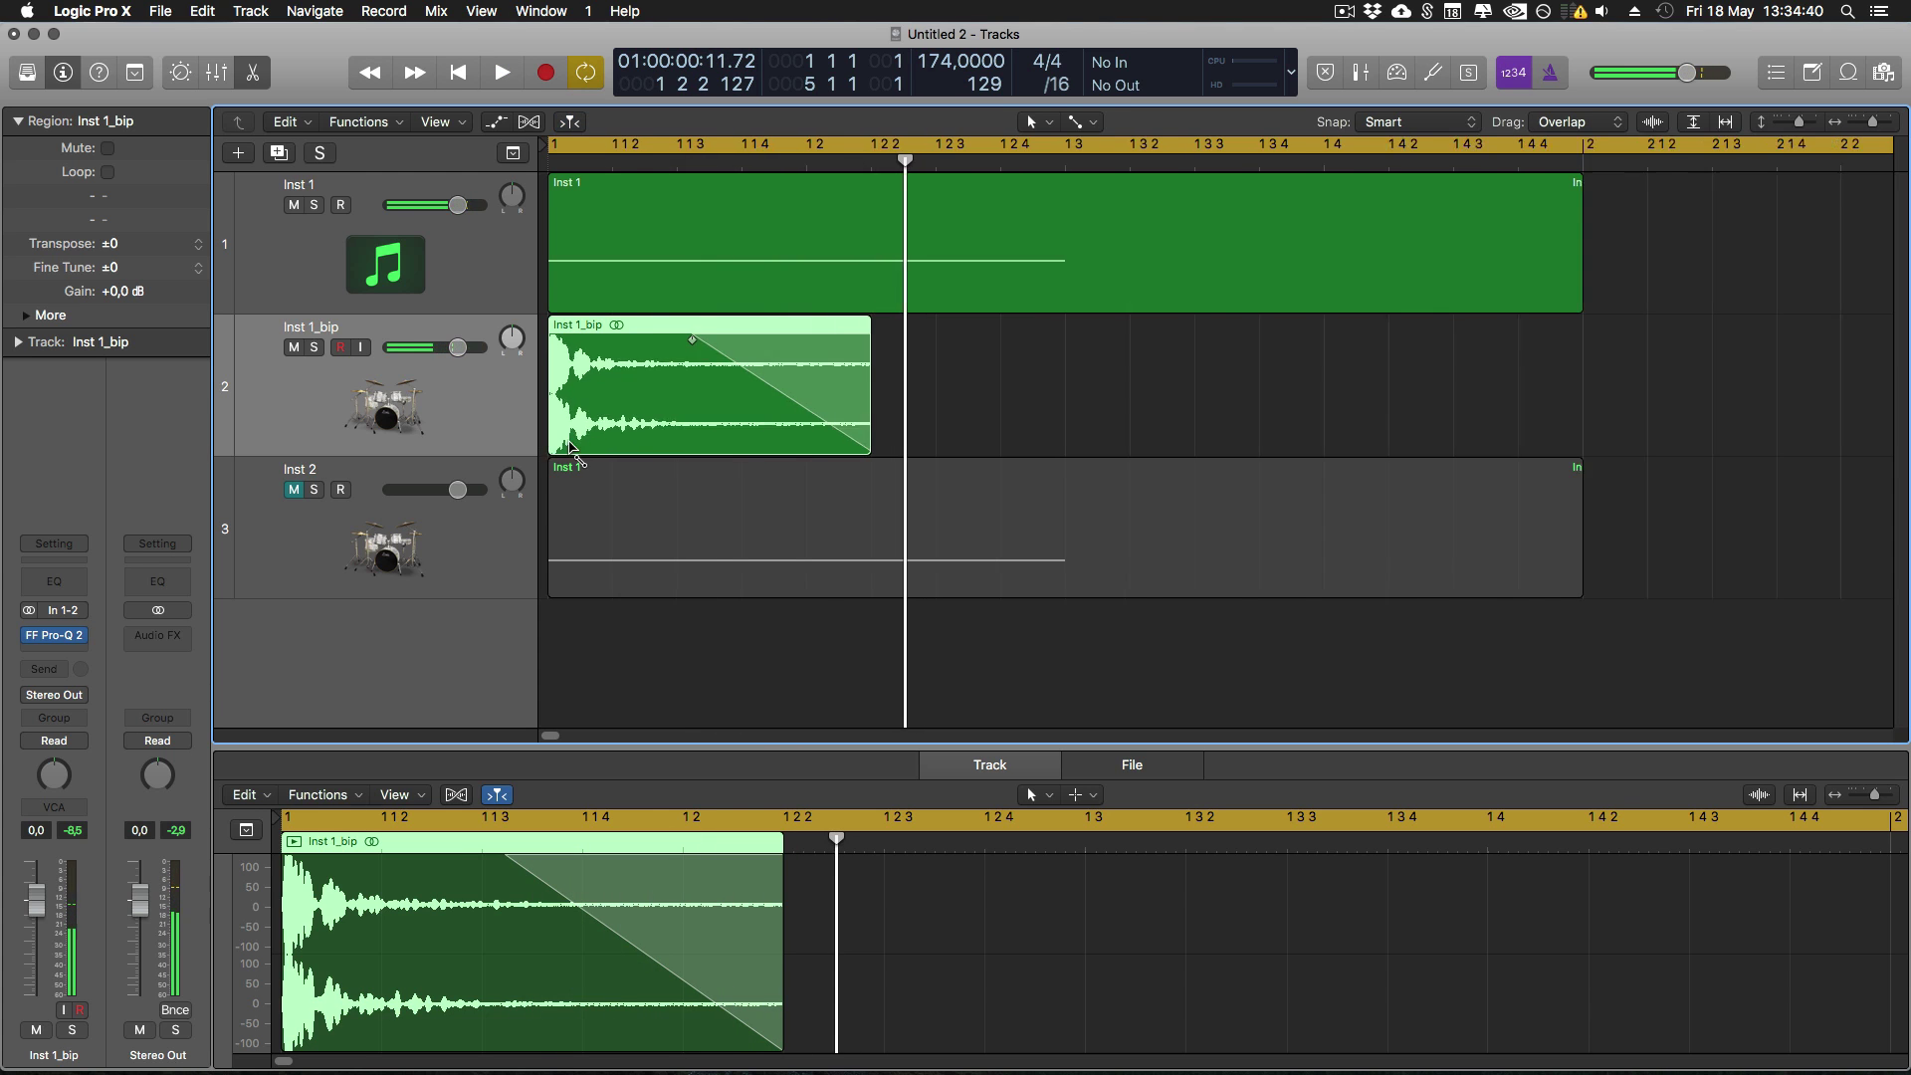
{"action": "scroll", "coordinate": [583, 467], "scroll_direction": "up", "scroll_amount": 2}
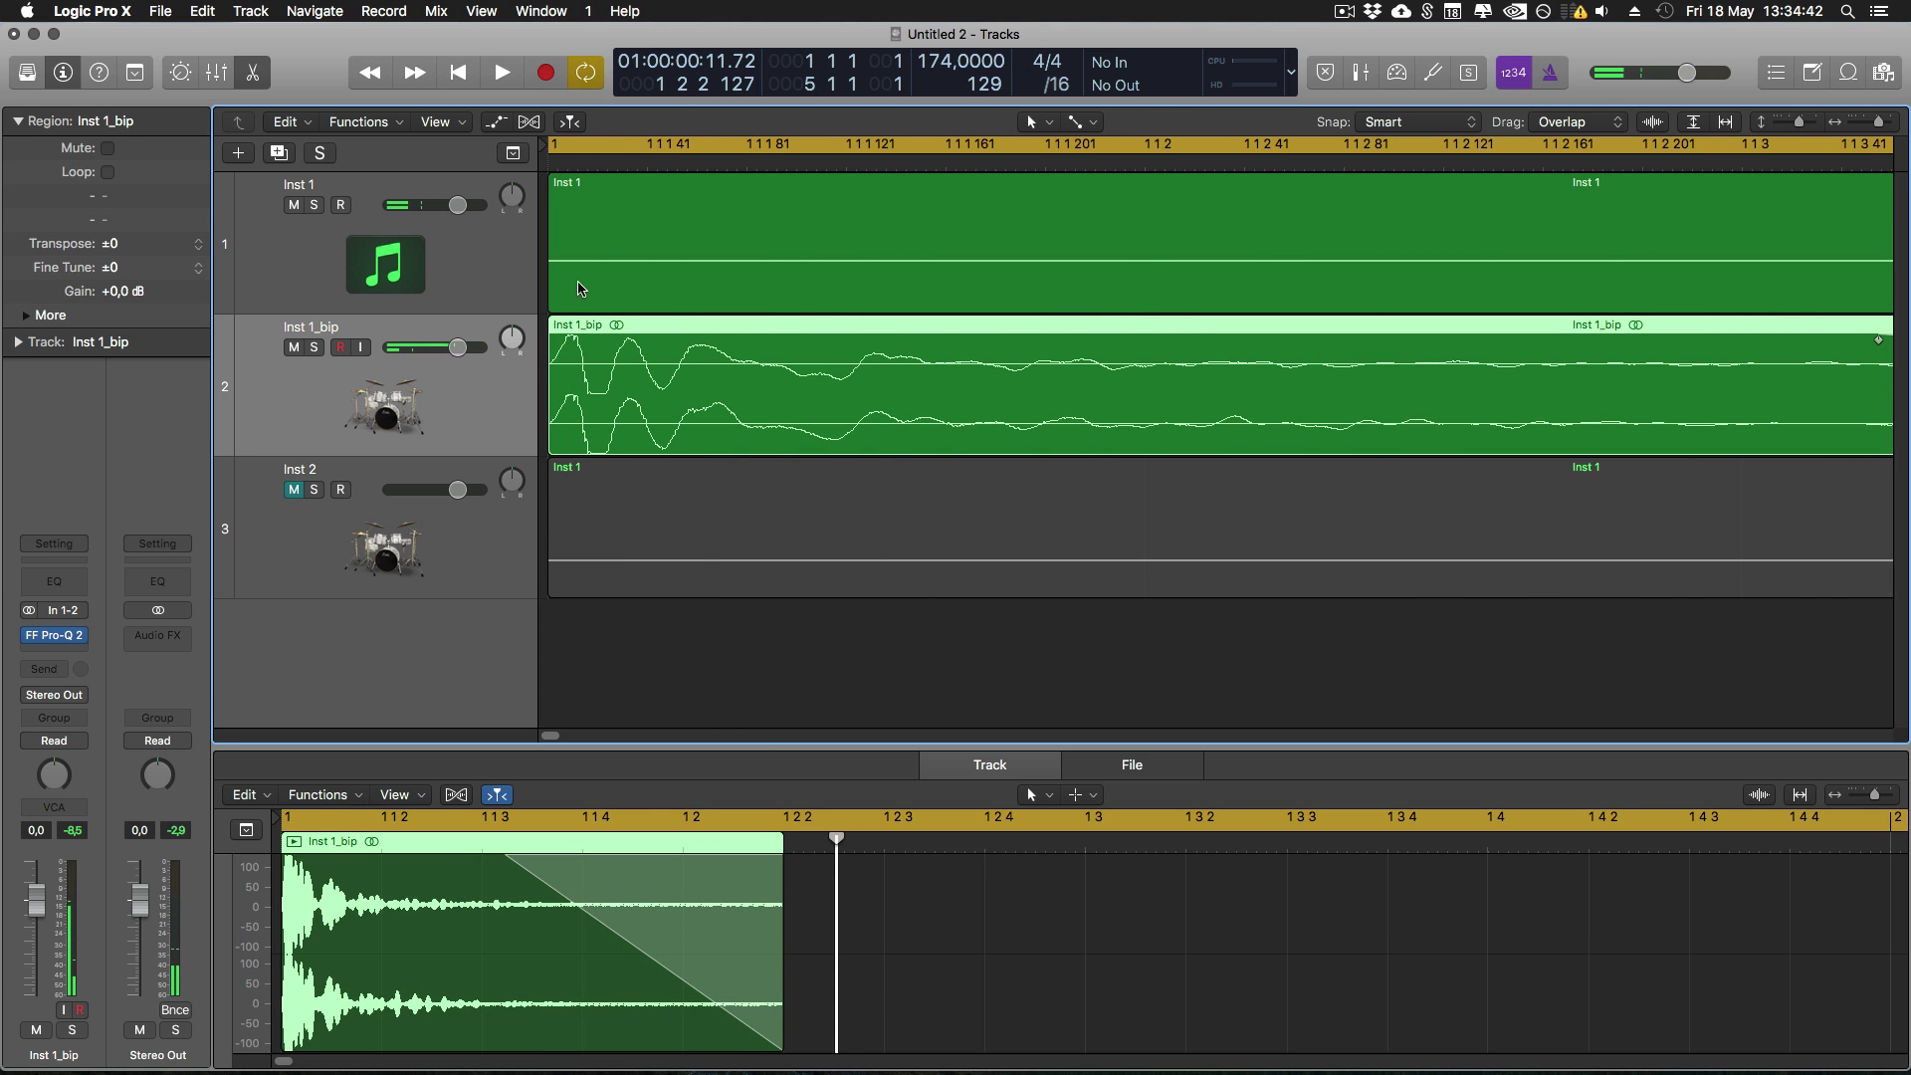
{"action": "left_click", "coordinate": [62, 610]}
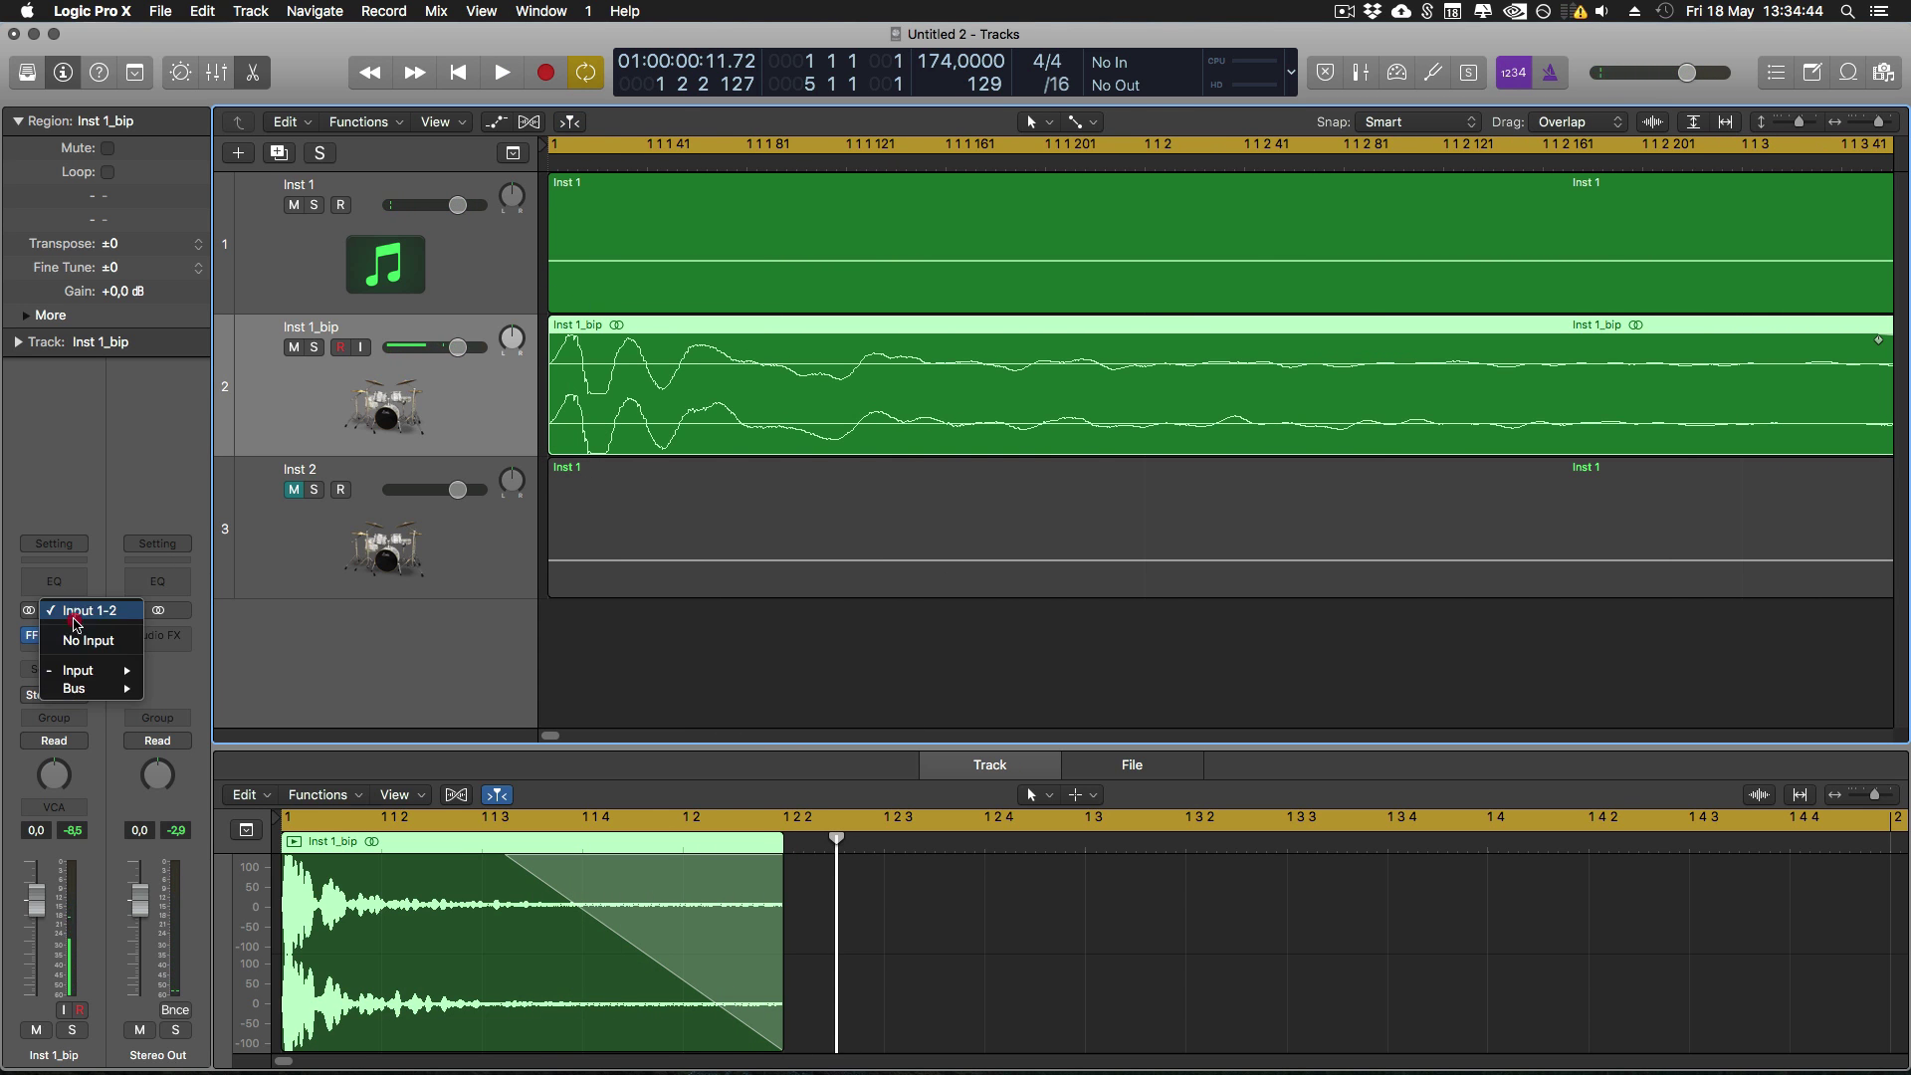
{"action": "left_click", "coordinate": [93, 642]}
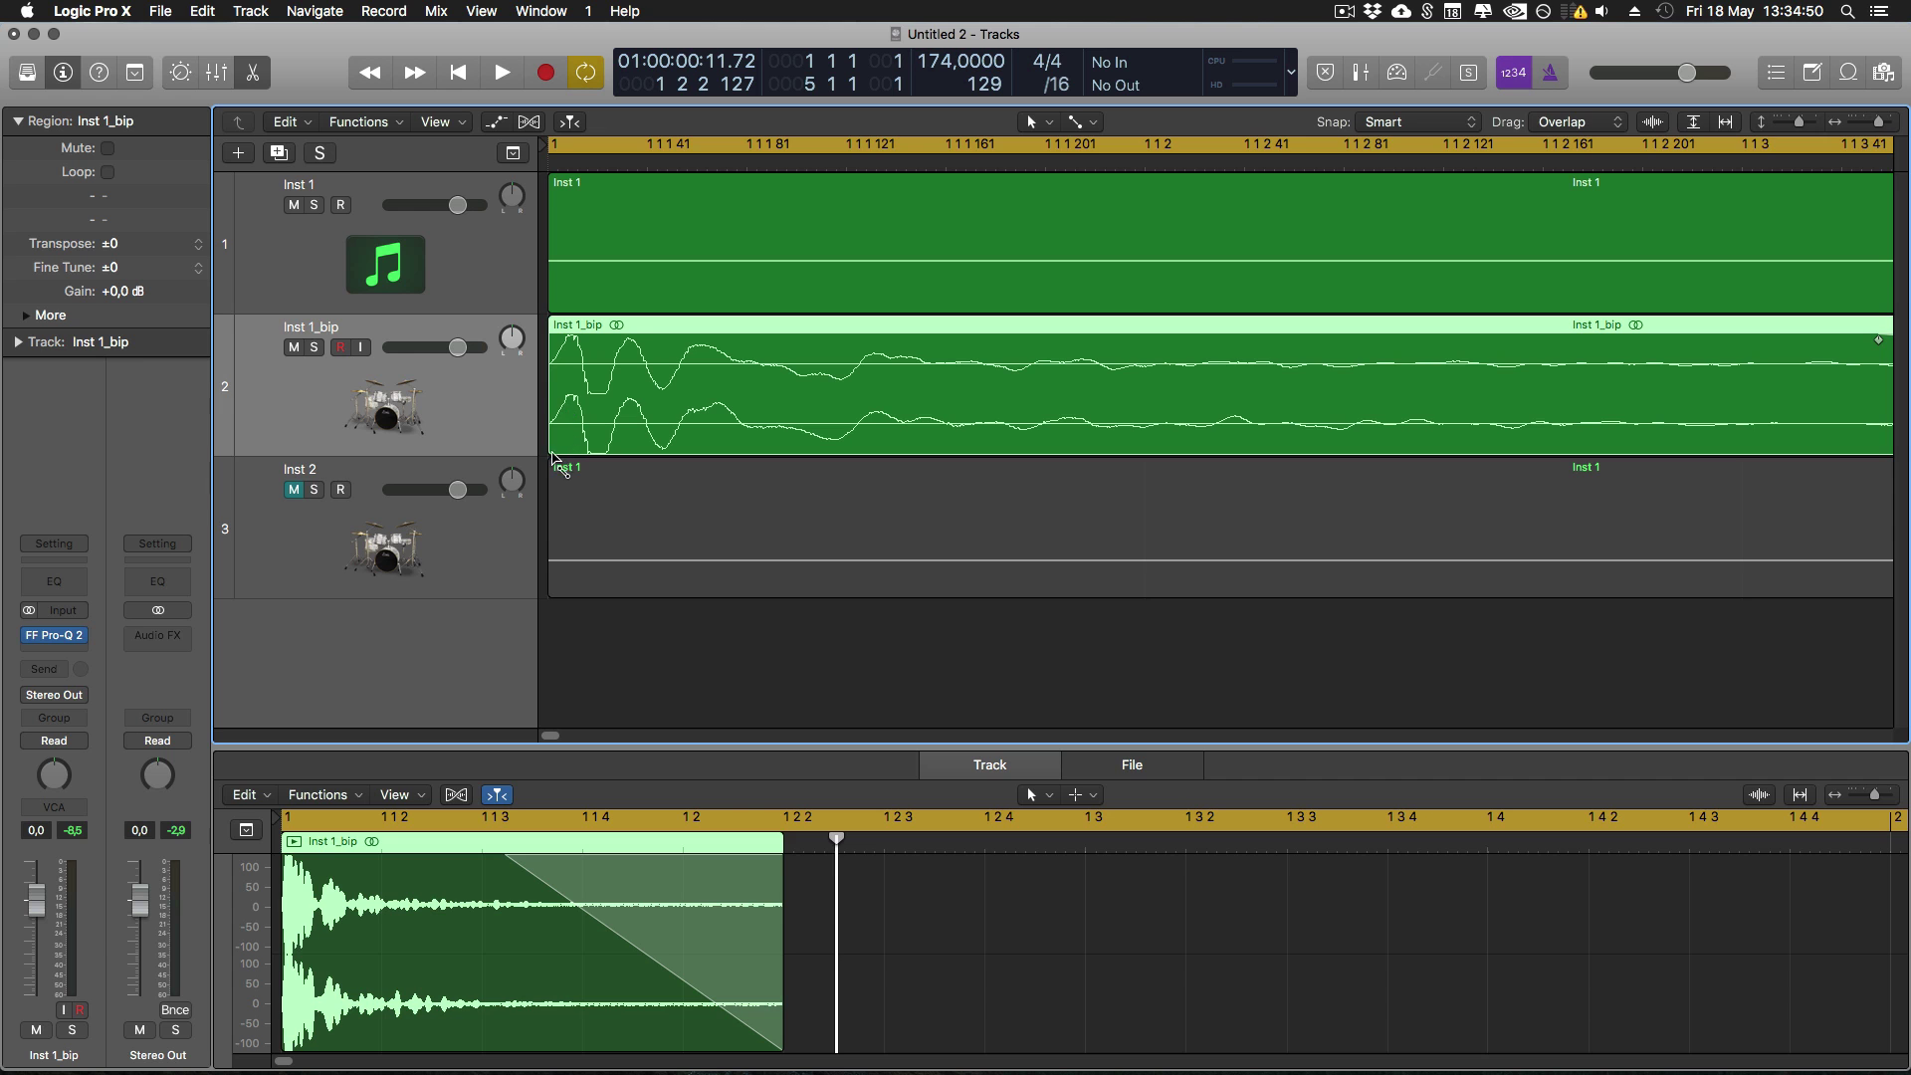
Draw a short fade-in over the opening cycles of the Inst 1_bip region and audition it.
{"action": "left_click_drag", "start_coordinate": [554, 456], "coordinate": [713, 435]}
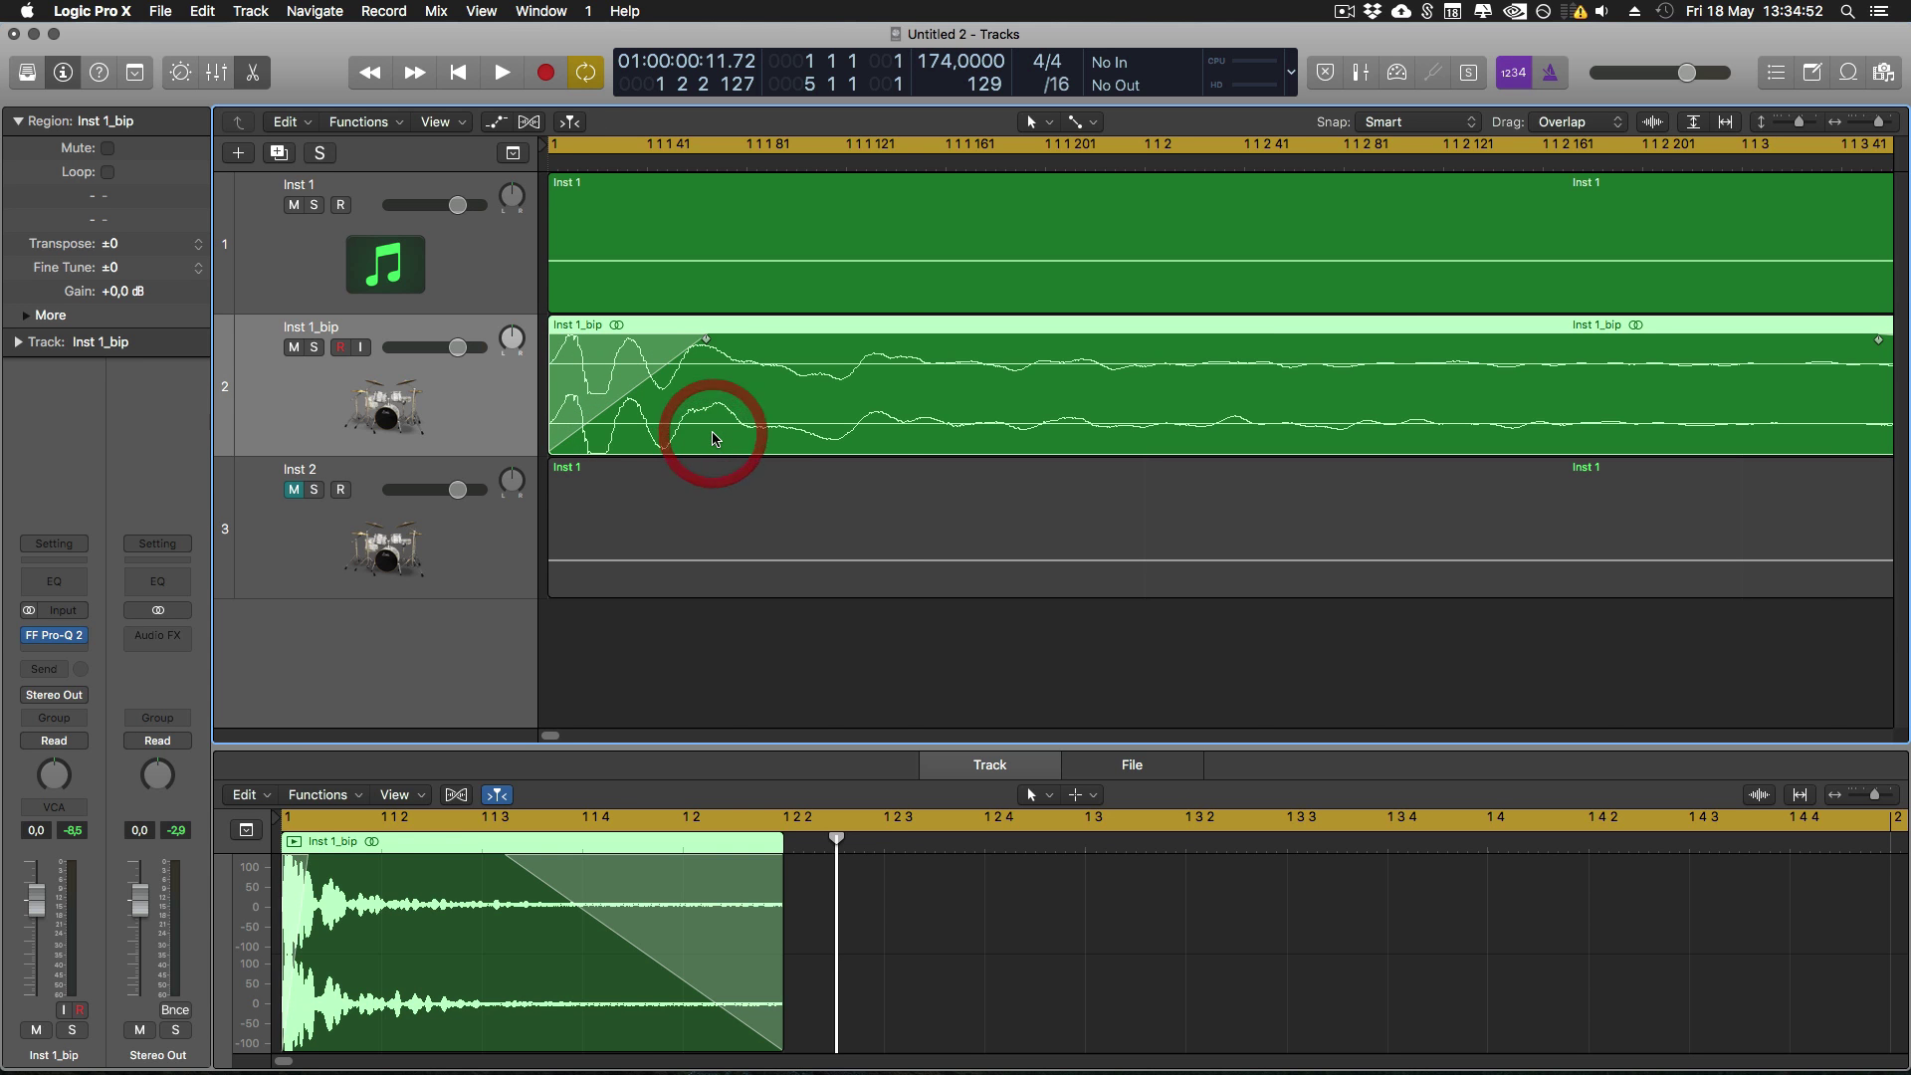
{"action": "key", "text": "space"}
{"action": "key", "text": "space"}
{"action": "key", "text": "space"}
{"action": "key", "text": "space"}
{"action": "scroll", "coordinate": [702, 423], "scroll_direction": "left", "scroll_amount": 10}
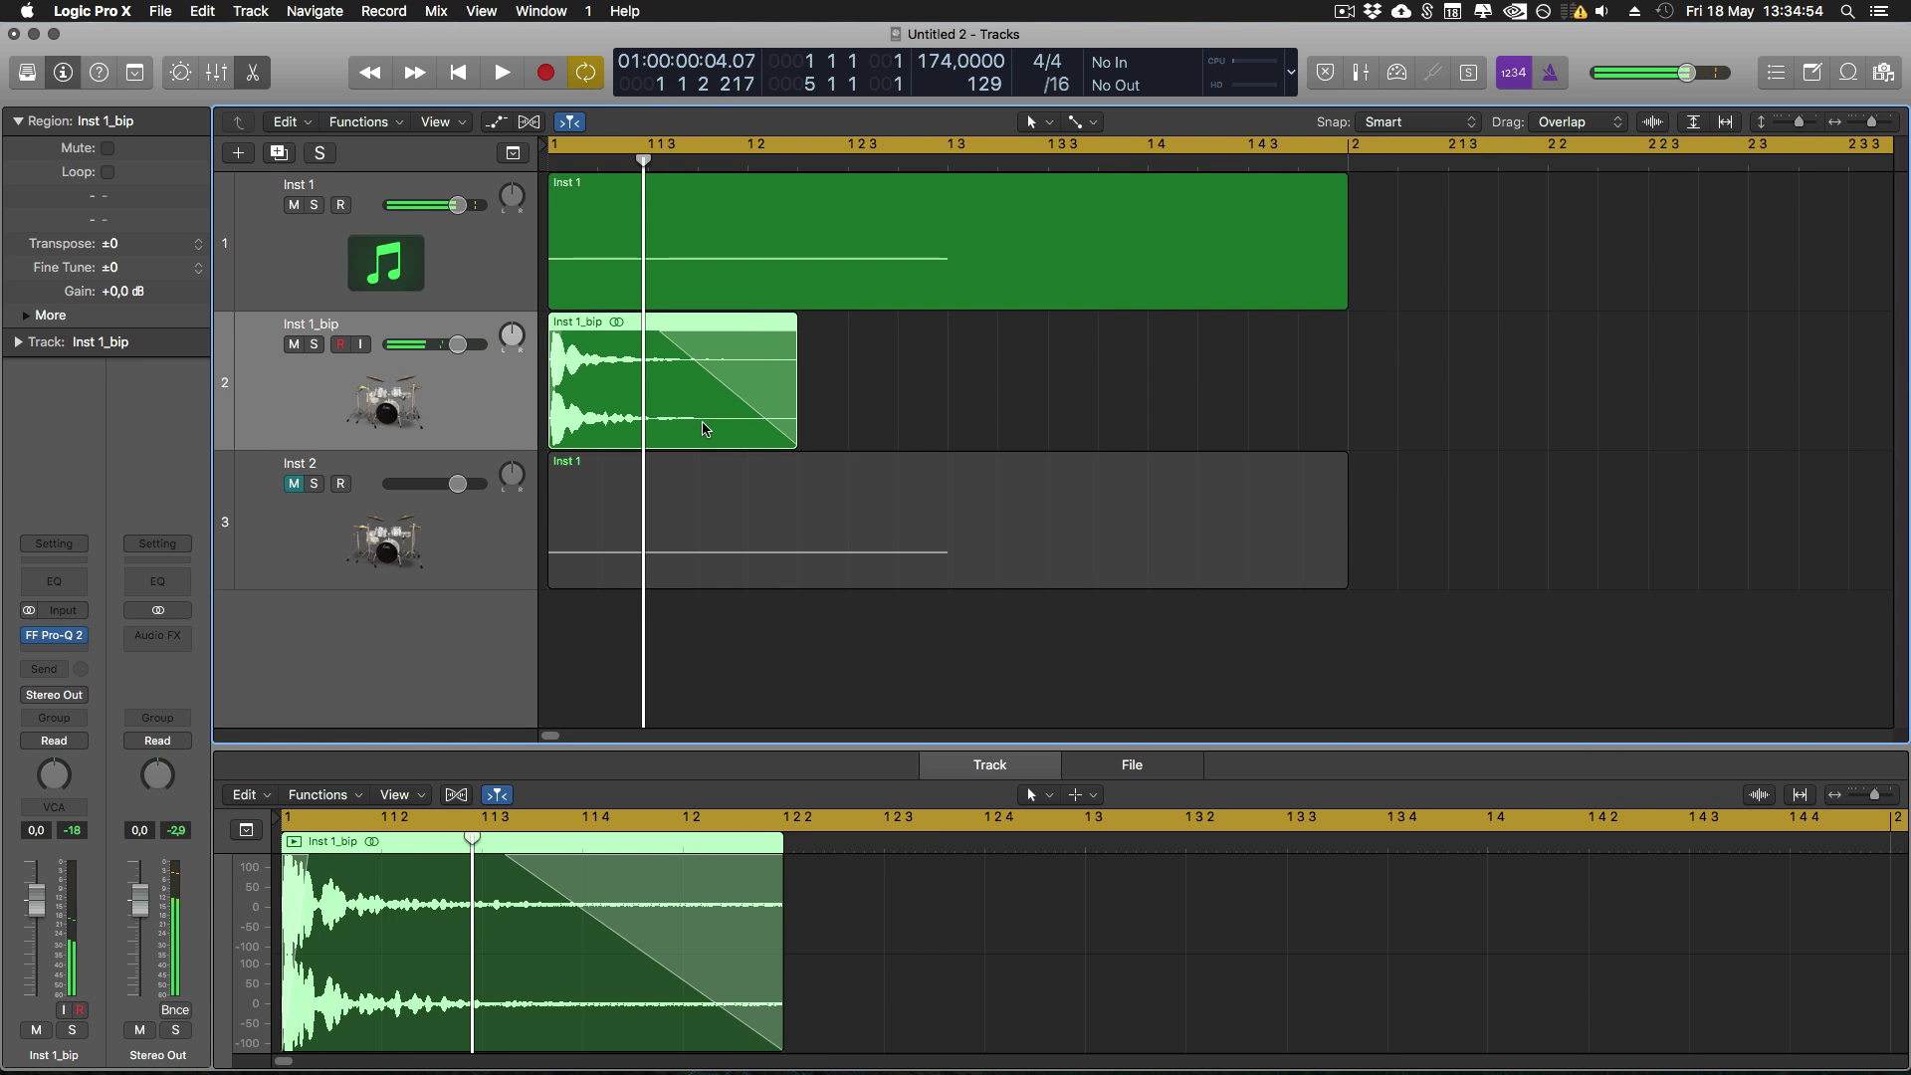
Solo Inst 1_bip and add a bell cut of about -4.15 dB at about 1457 Hz in its equalizer.
{"action": "left_click", "coordinate": [358, 374]}
{"action": "key", "text": "space"}
{"action": "left_click", "coordinate": [54, 635]}
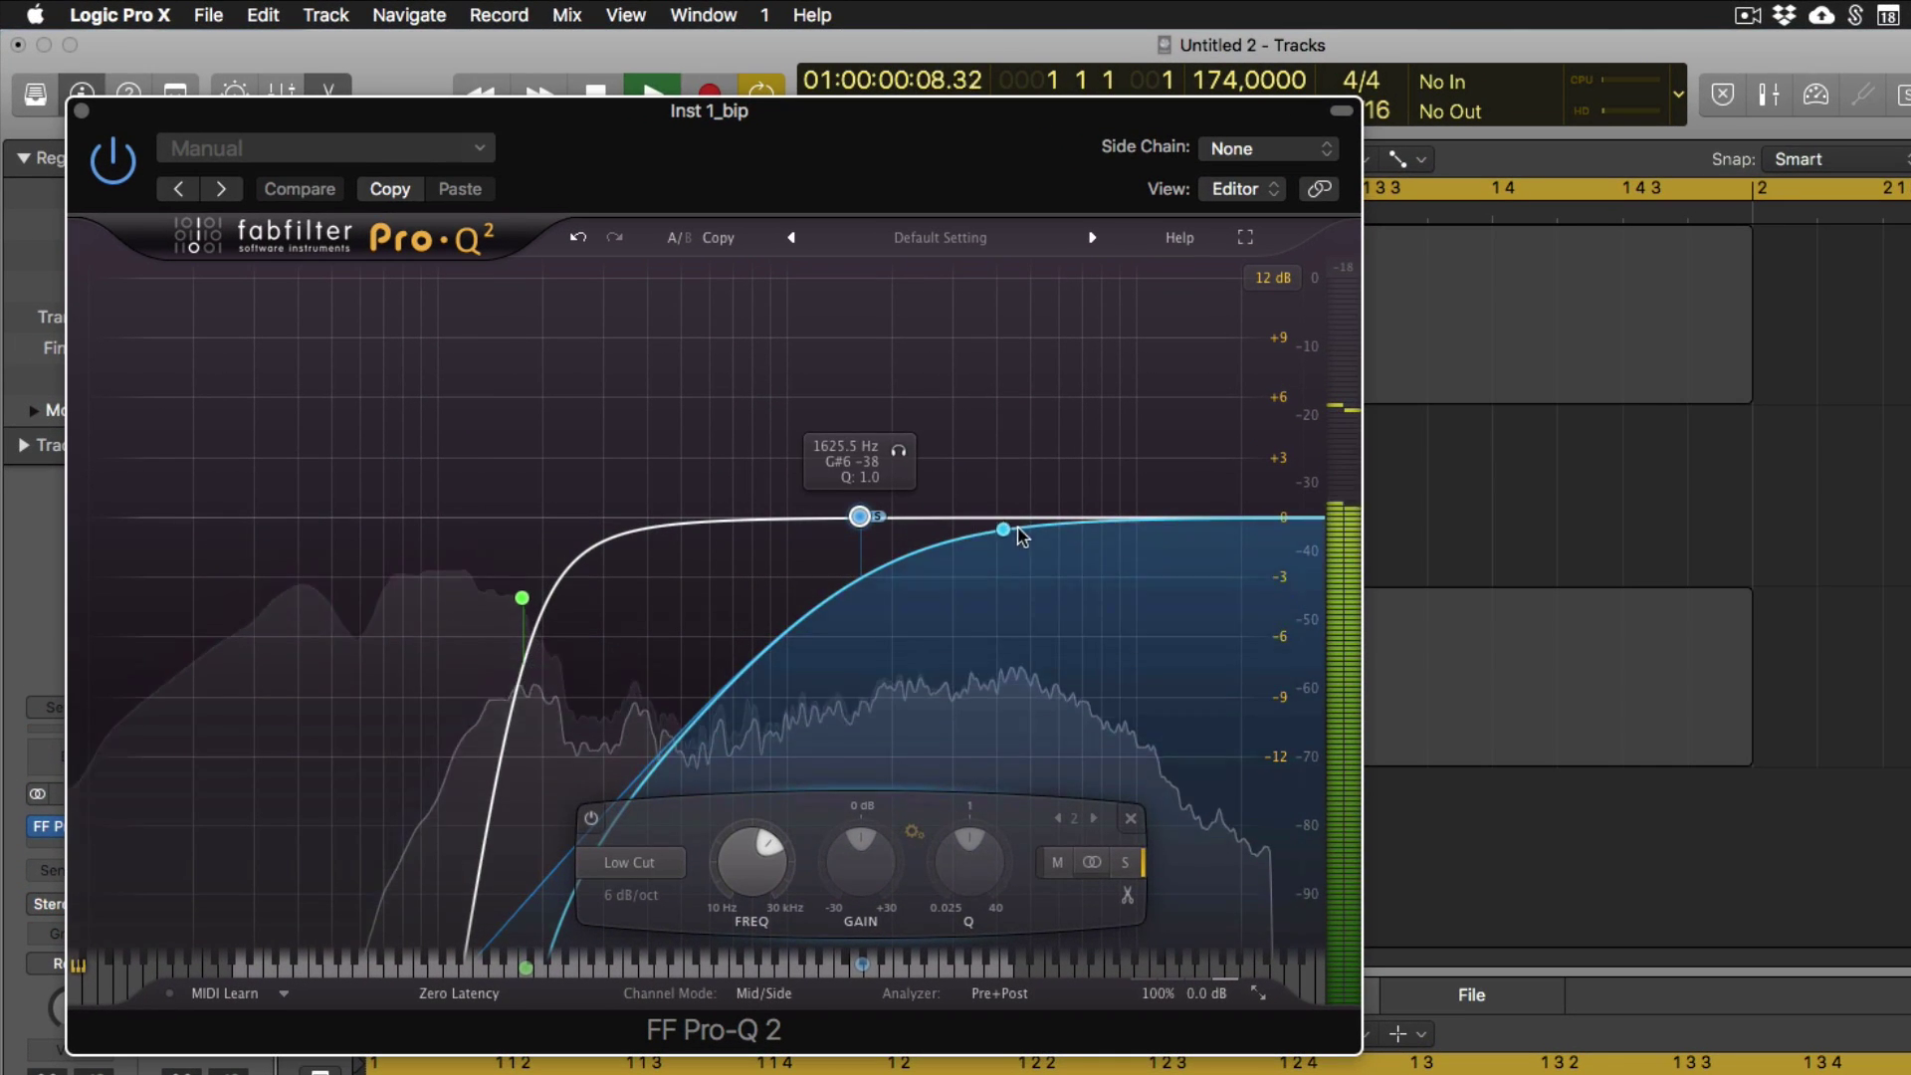
{"action": "left_click_drag", "start_coordinate": [1020, 536], "coordinate": [974, 398]}
{"action": "left_click_drag", "start_coordinate": [884, 367], "coordinate": [842, 598]}
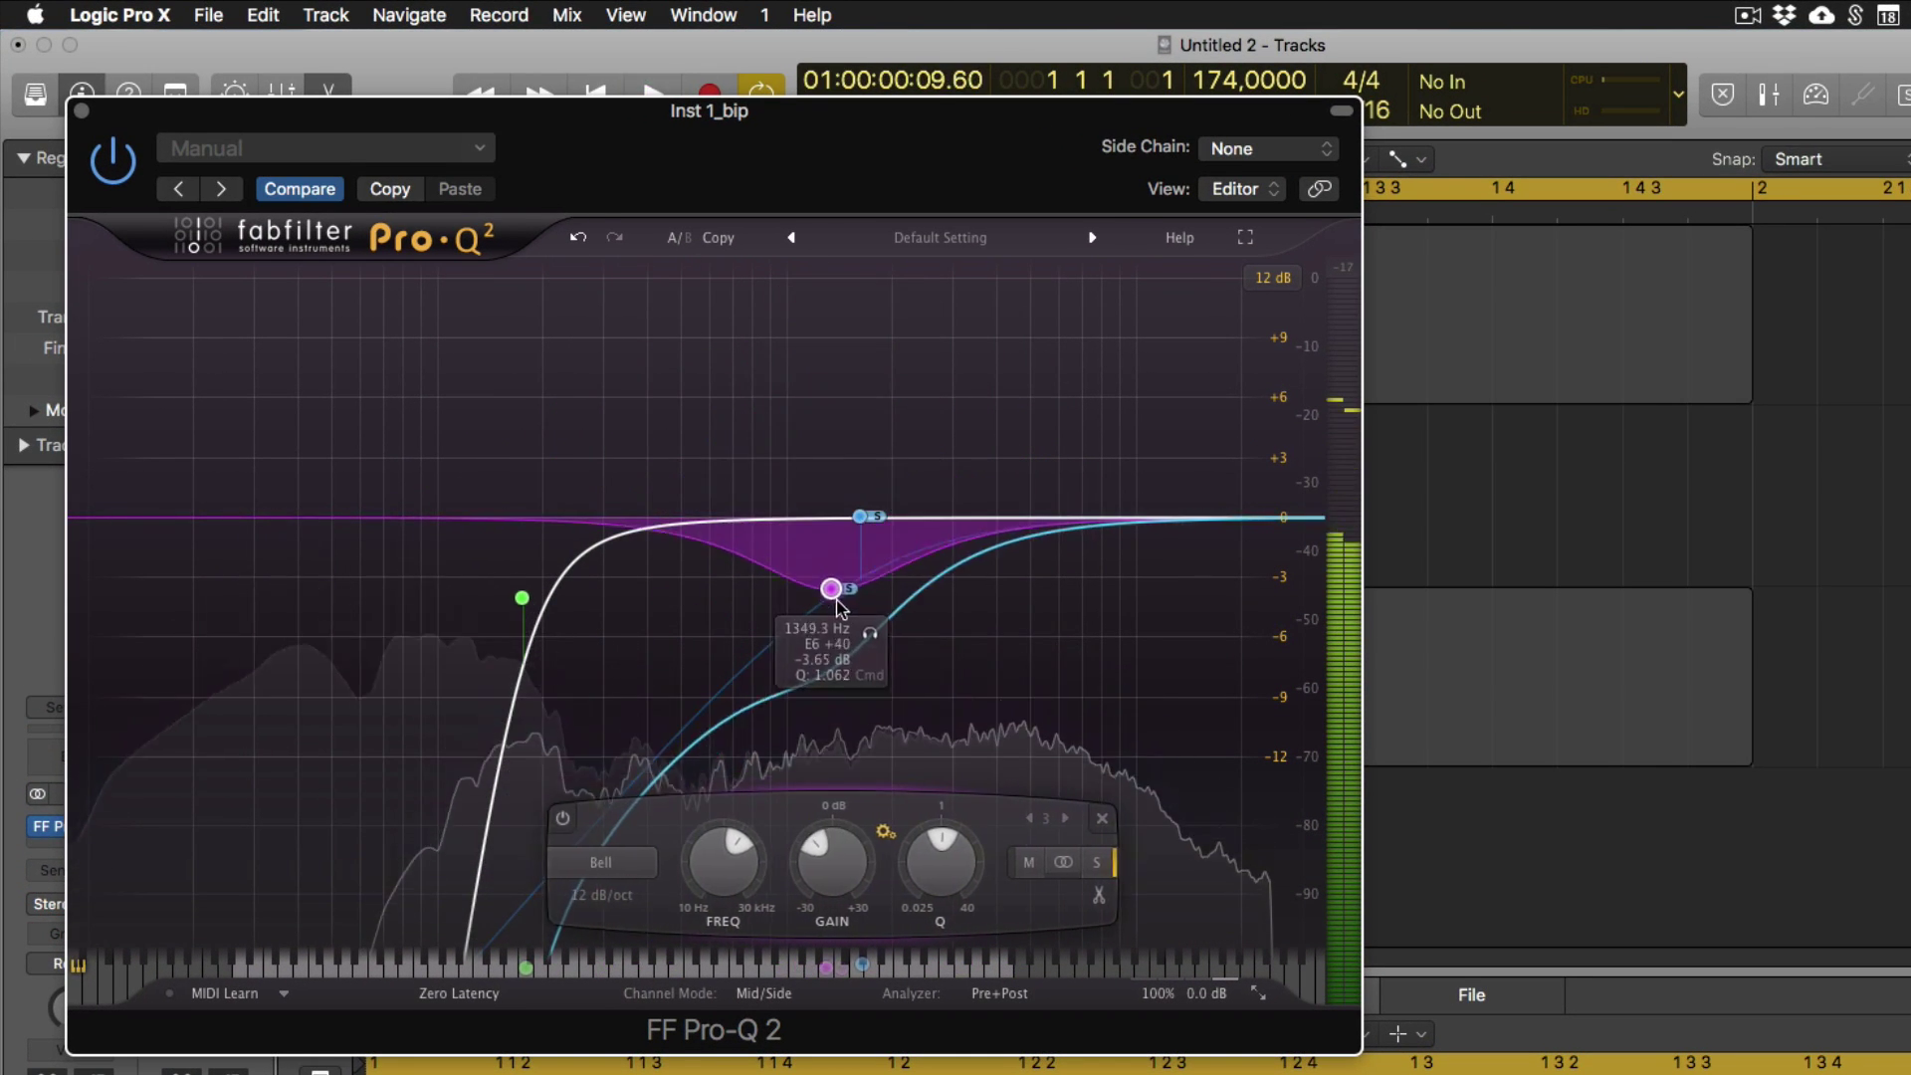
Change the bell cut's stereo placement from side to stereo and audition the kick.
{"action": "right_click", "coordinate": [842, 598]}
{"action": "mouse_move", "coordinate": [1028, 695]}
{"action": "left_click", "coordinate": [1132, 736]}
{"action": "key", "text": "space"}
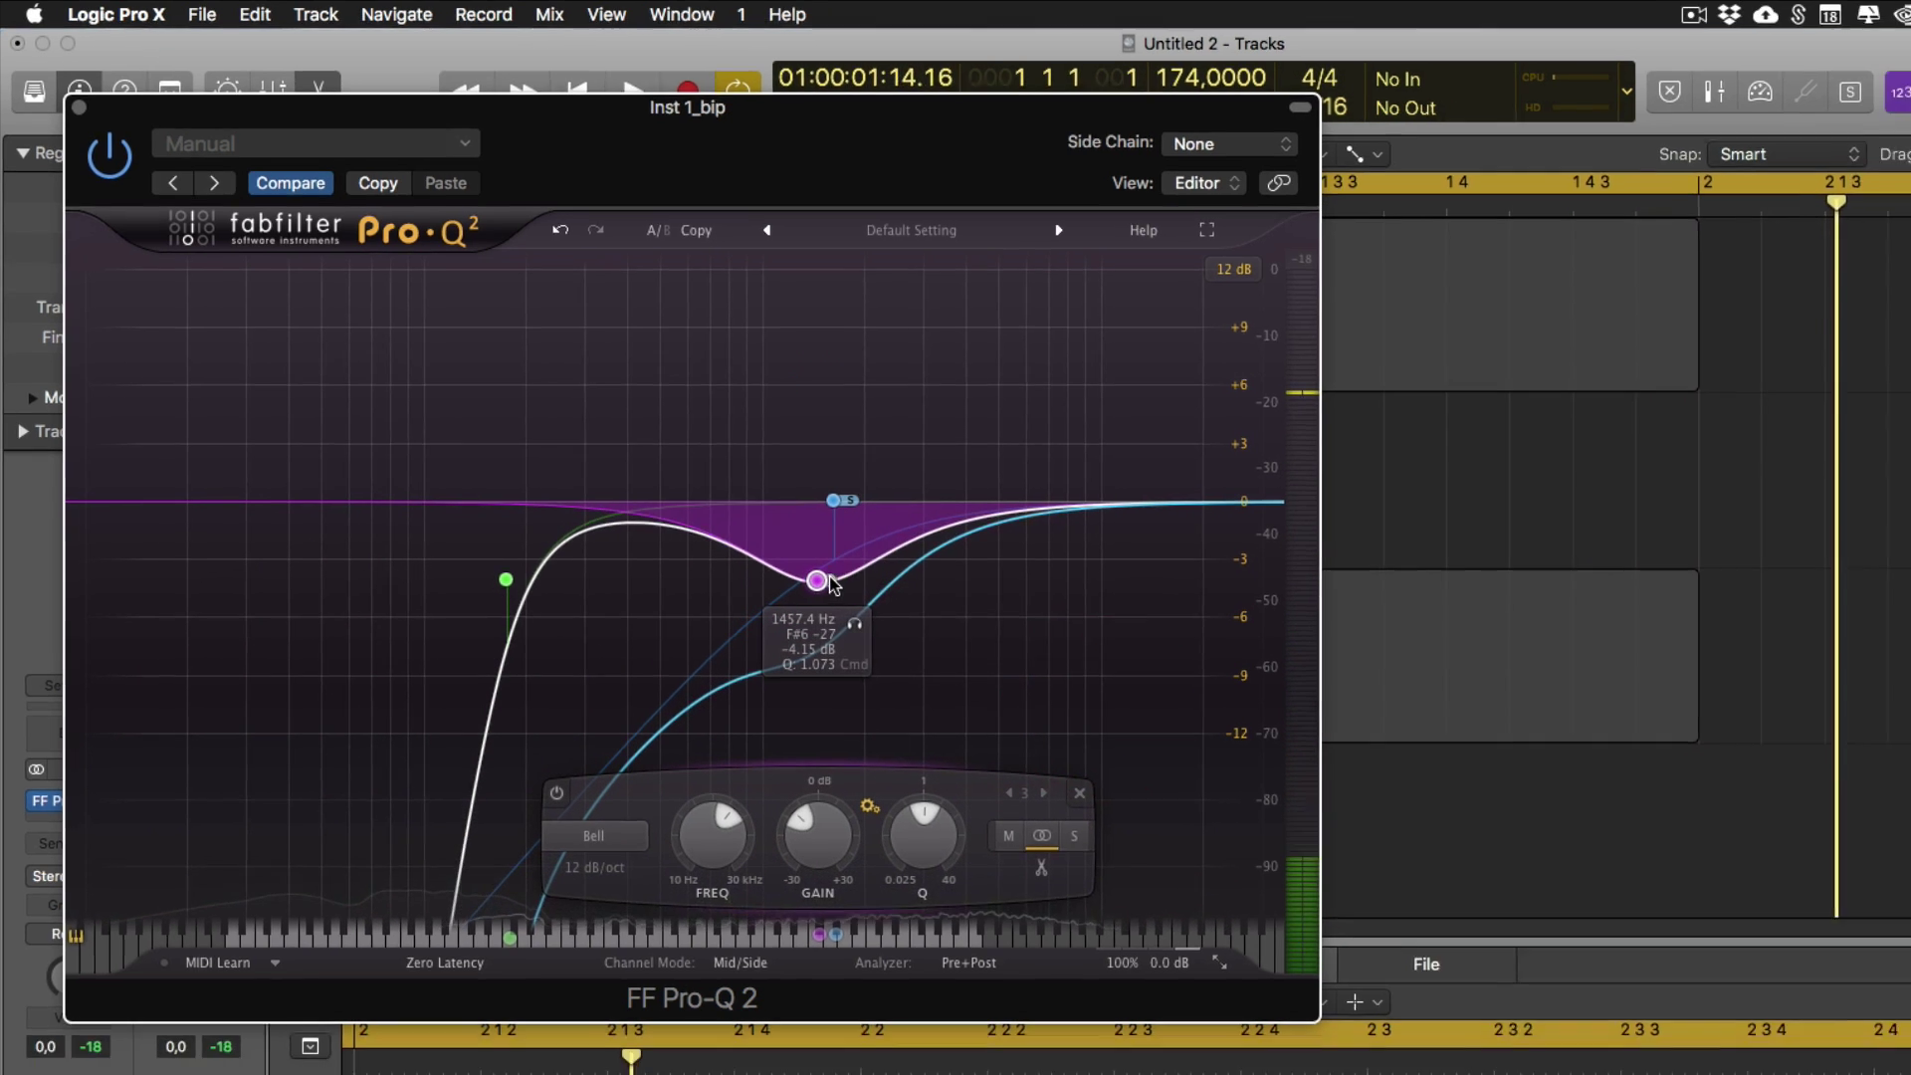
{"action": "key", "text": "space"}
{"action": "left_click", "coordinate": [842, 598]}
Hide the equalizer, unsolo Inst 1_bip and play it layered with Inst 1.
{"action": "key", "text": "v"}
{"action": "key", "text": "space"}
{"action": "key", "text": "s"}
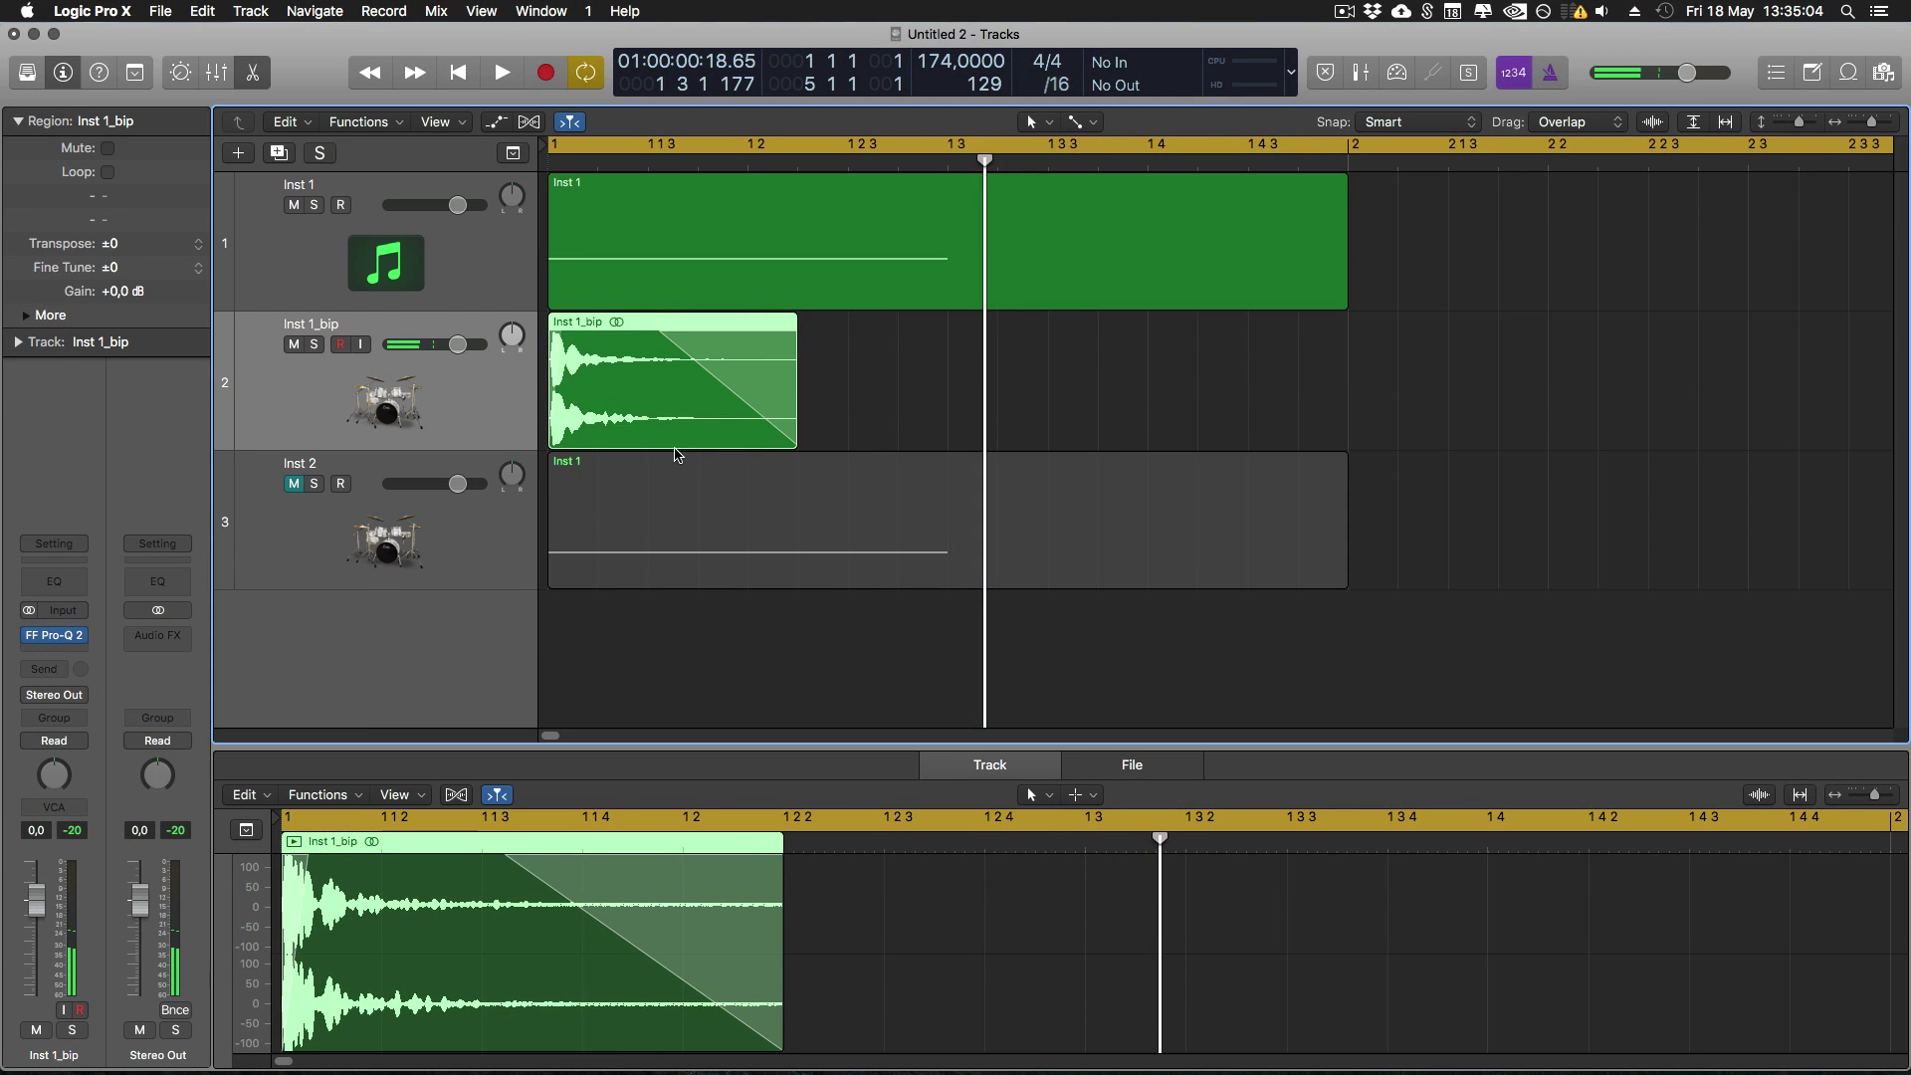
{"action": "key", "text": "space"}
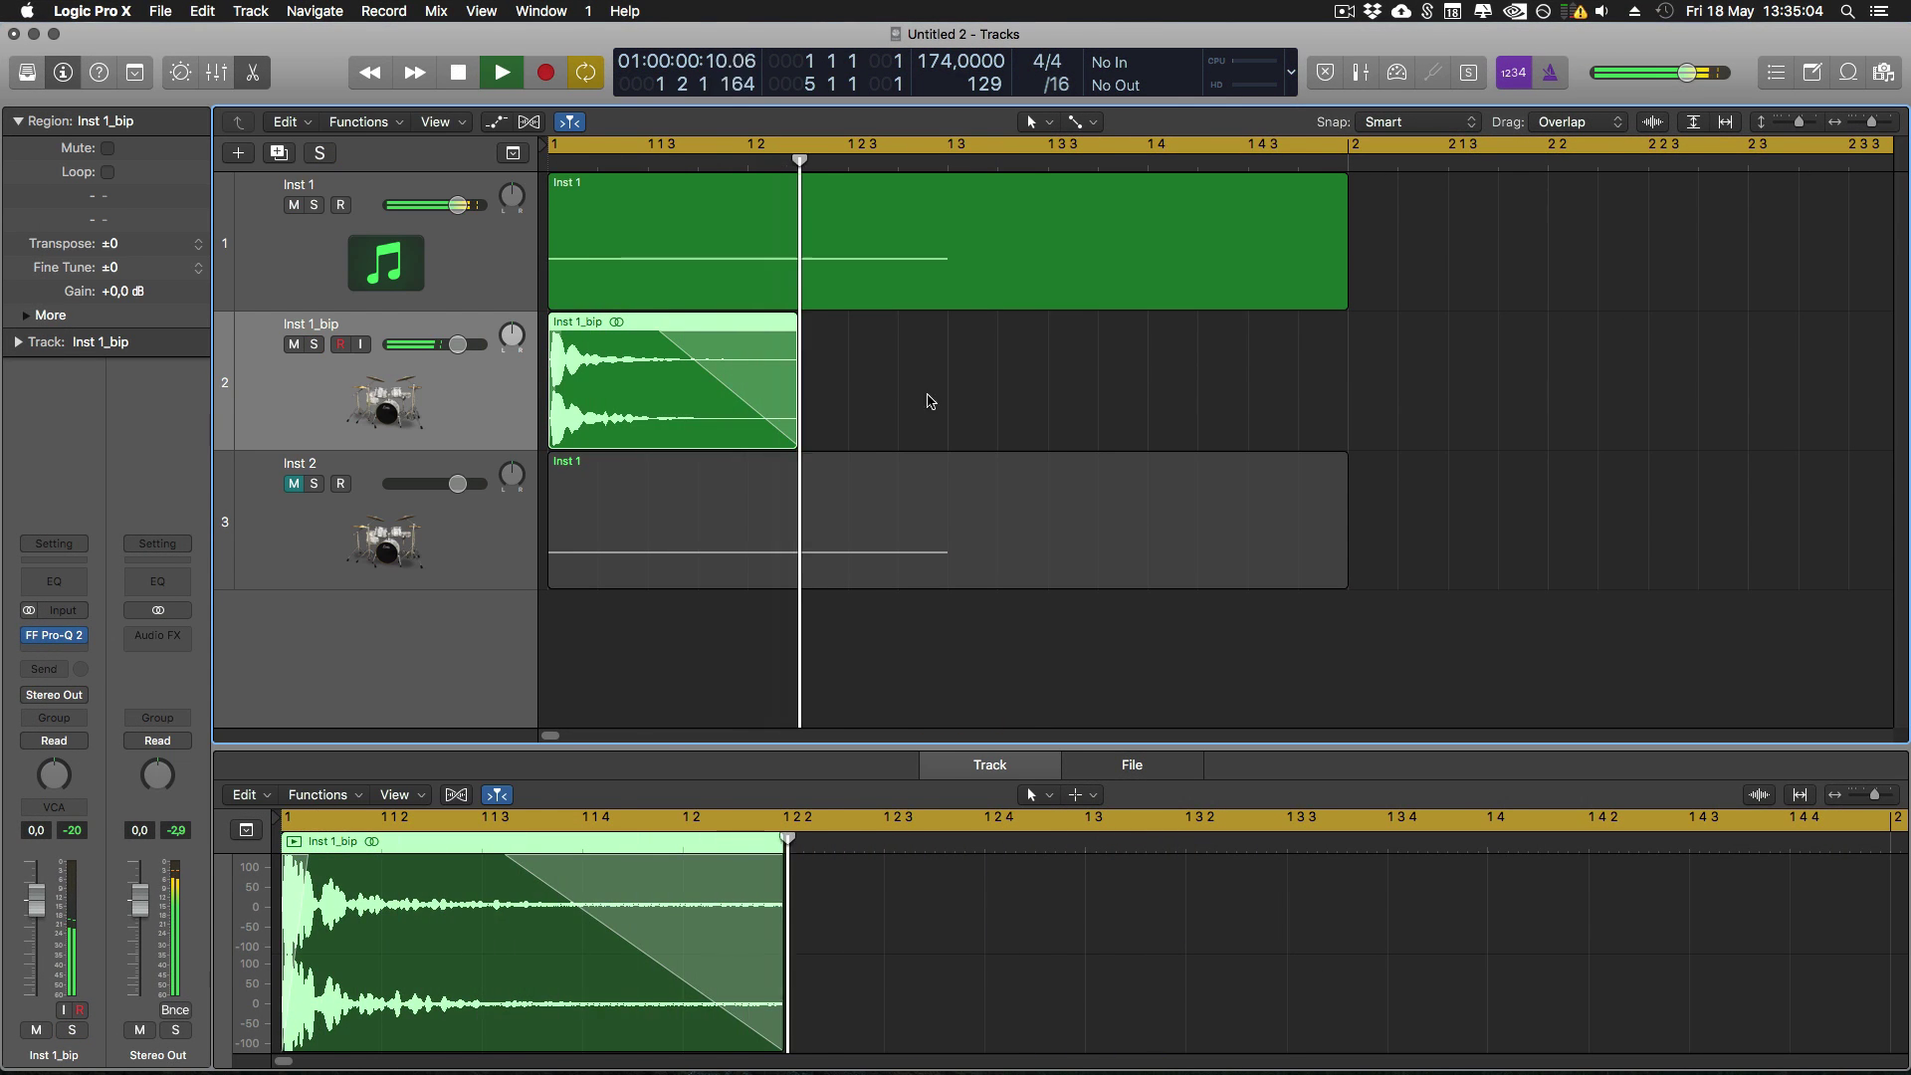
{"action": "key", "text": "space"}
{"action": "left_click_drag", "start_coordinate": [917, 397], "coordinate": [601, 224]}
{"action": "right_click", "coordinate": [601, 223]}
{"action": "left_click", "coordinate": [1037, 364]}
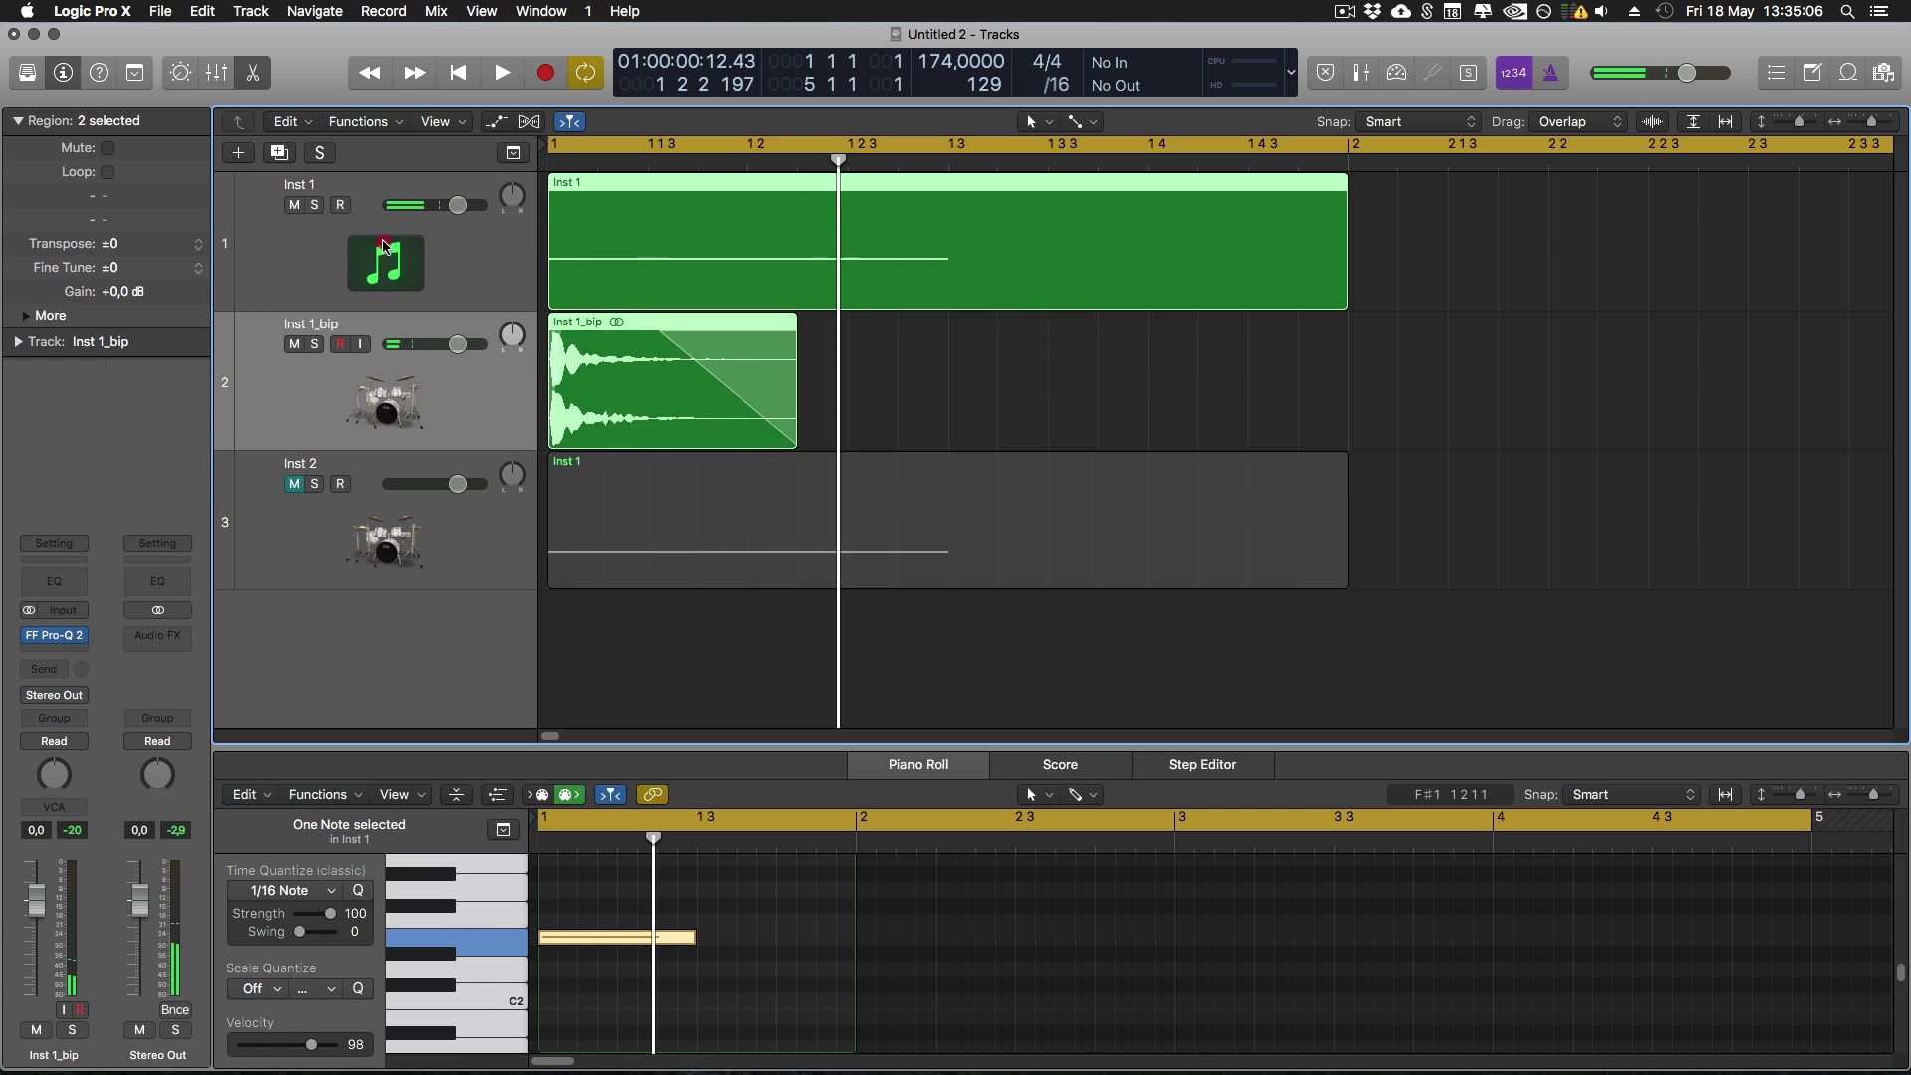
Solo the Inst 1 track, insert FF Pro-Q 2 on it and play the kick through the equalizer.
{"action": "left_click", "coordinate": [389, 241]}
{"action": "key", "text": "s"}
{"action": "left_click", "coordinate": [65, 642]}
{"action": "mouse_move", "coordinate": [119, 859]}
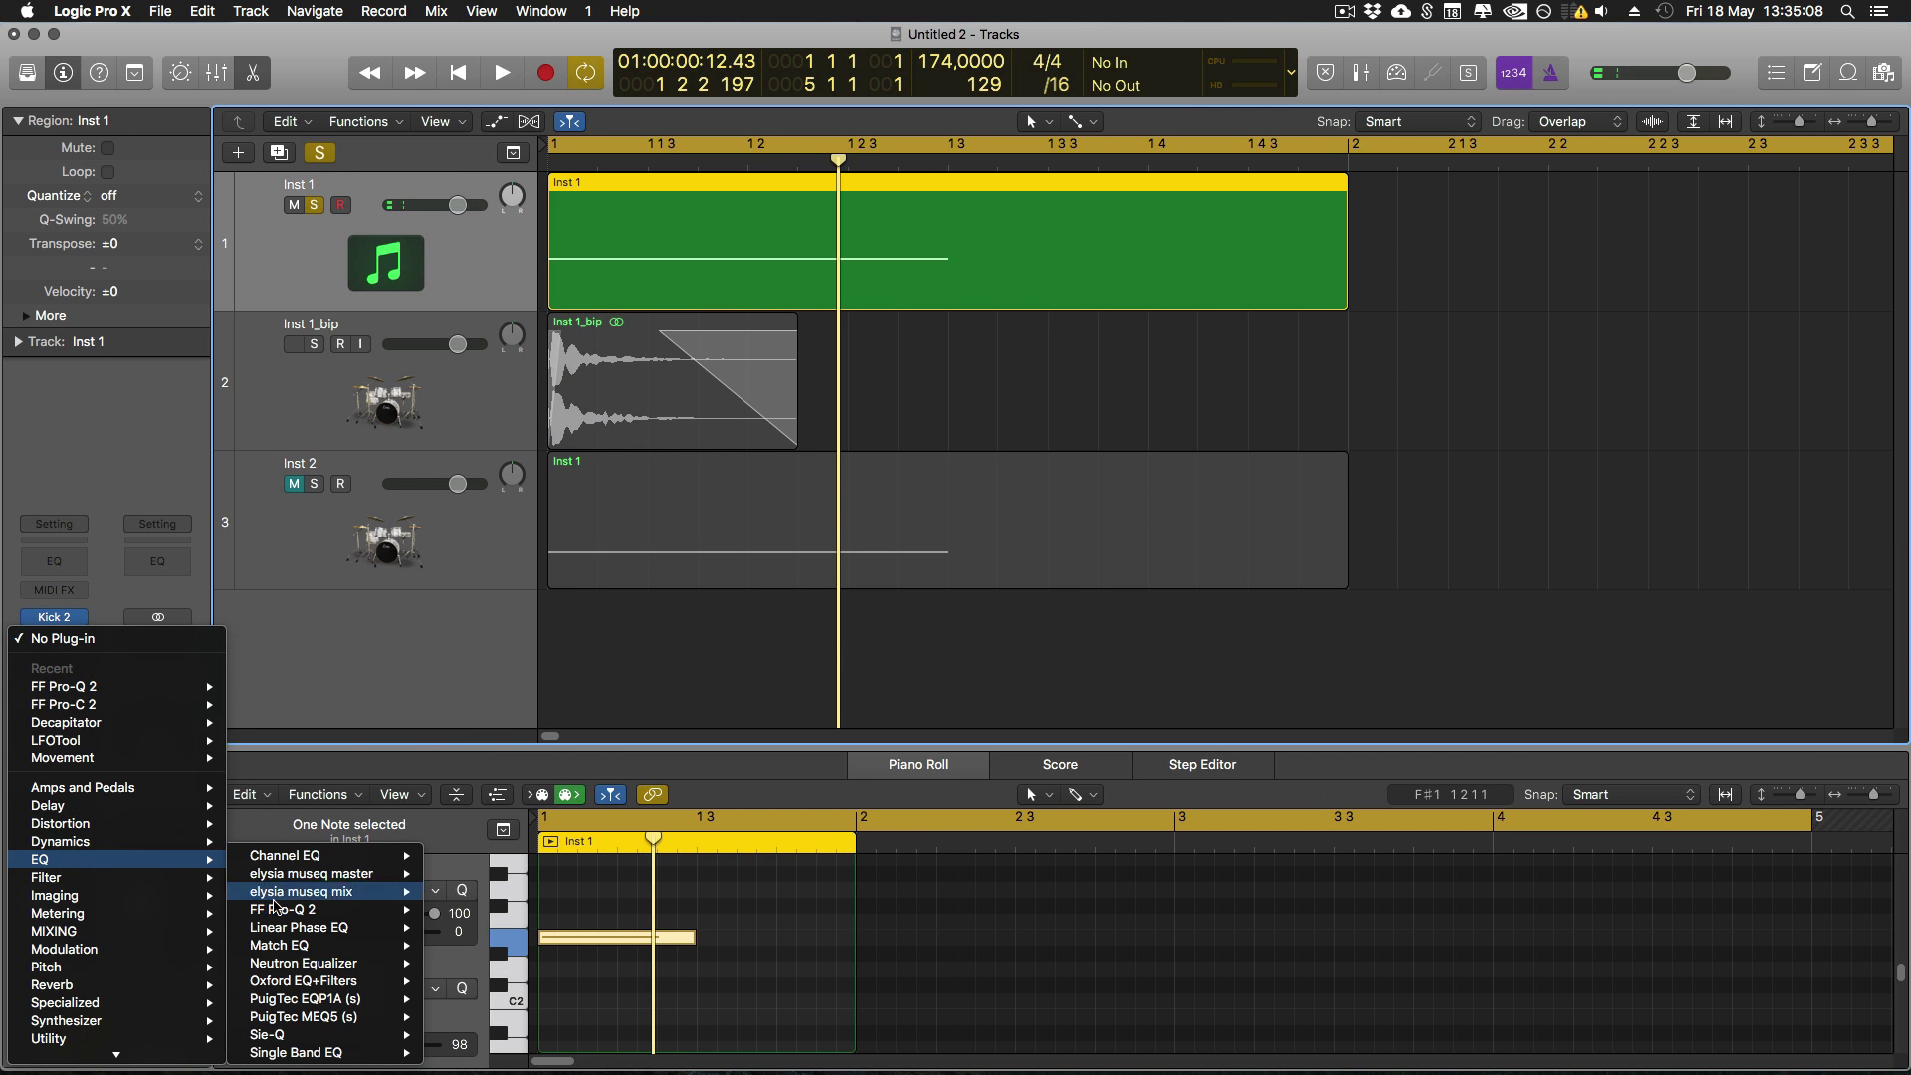
{"action": "left_click", "coordinate": [276, 908]}
{"action": "key", "text": "space"}
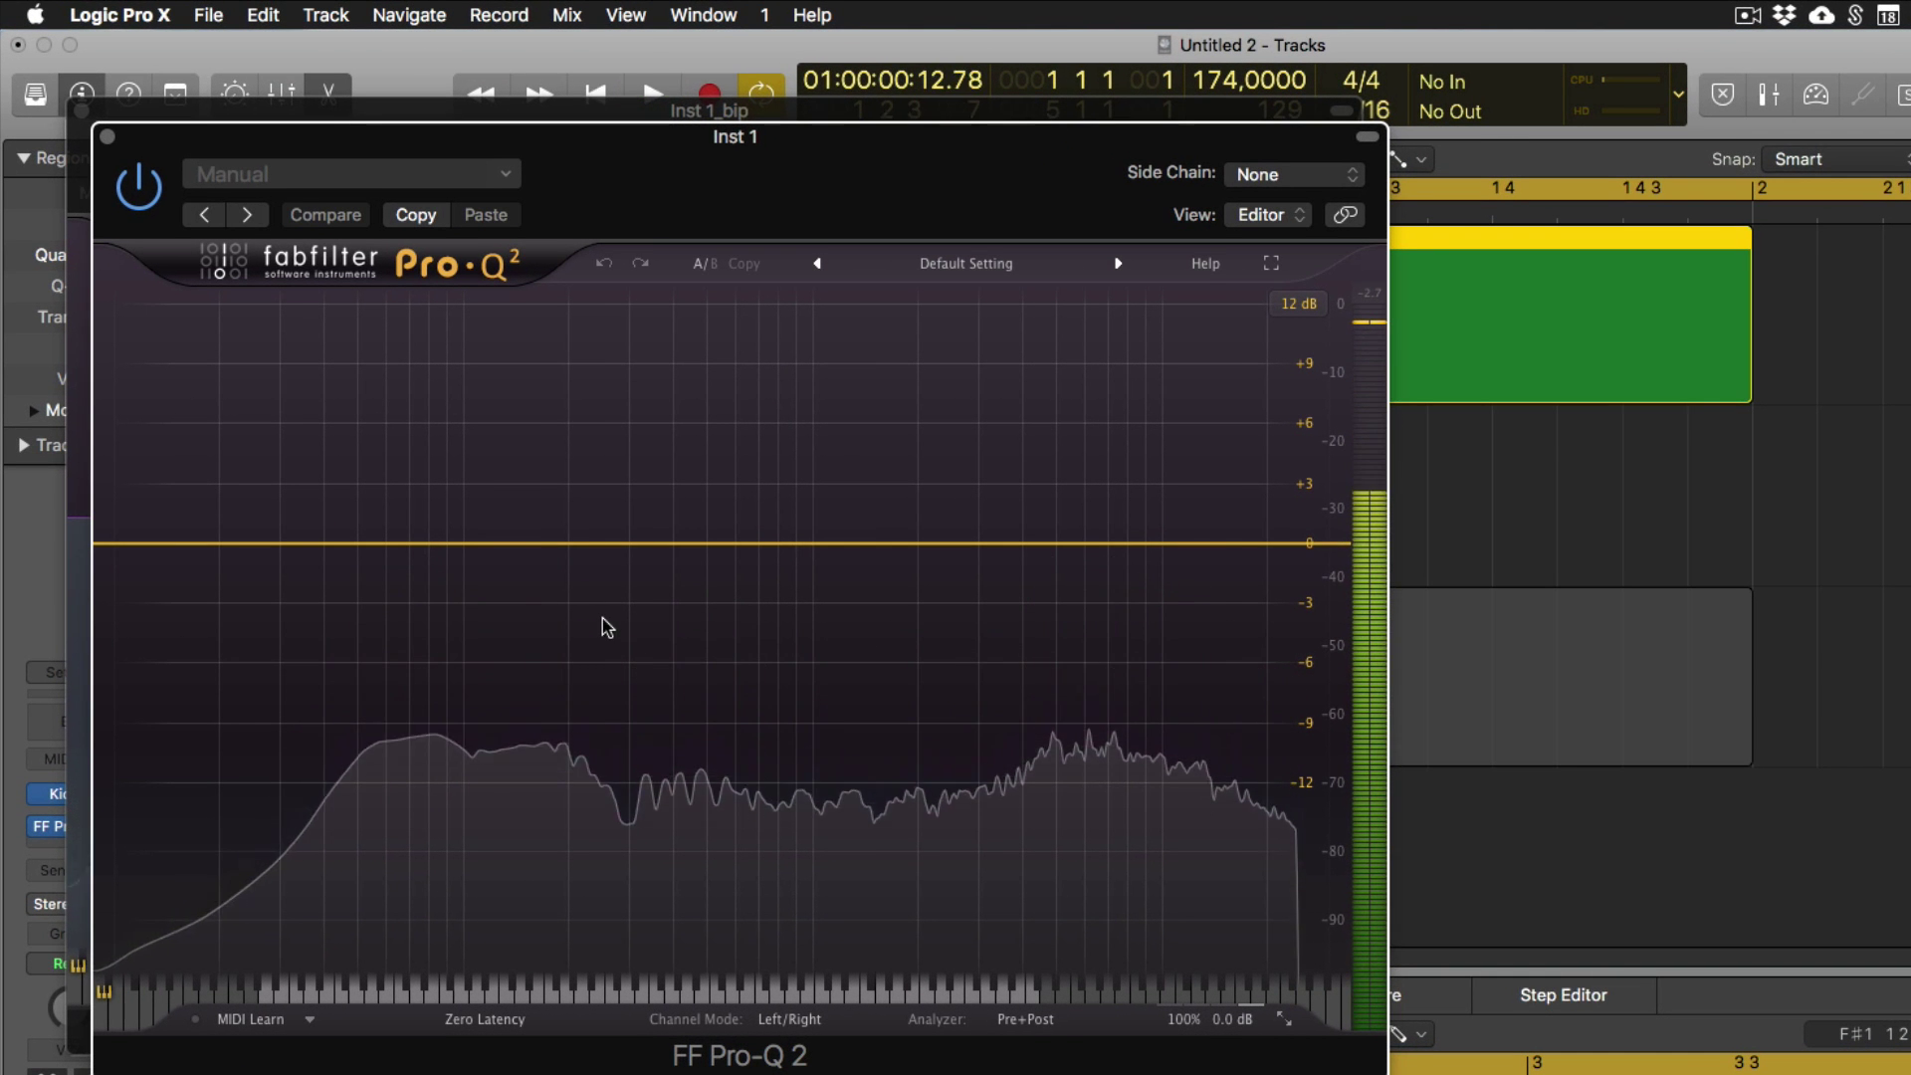
Create a bell cut of about -2.24 dB at about 191 Hz with a Q of about 1.67 on Inst 1.
{"action": "left_click_drag", "start_coordinate": [566, 543], "coordinate": [566, 498]}
{"action": "left_click_drag", "start_coordinate": [671, 886], "coordinate": [672, 870]}
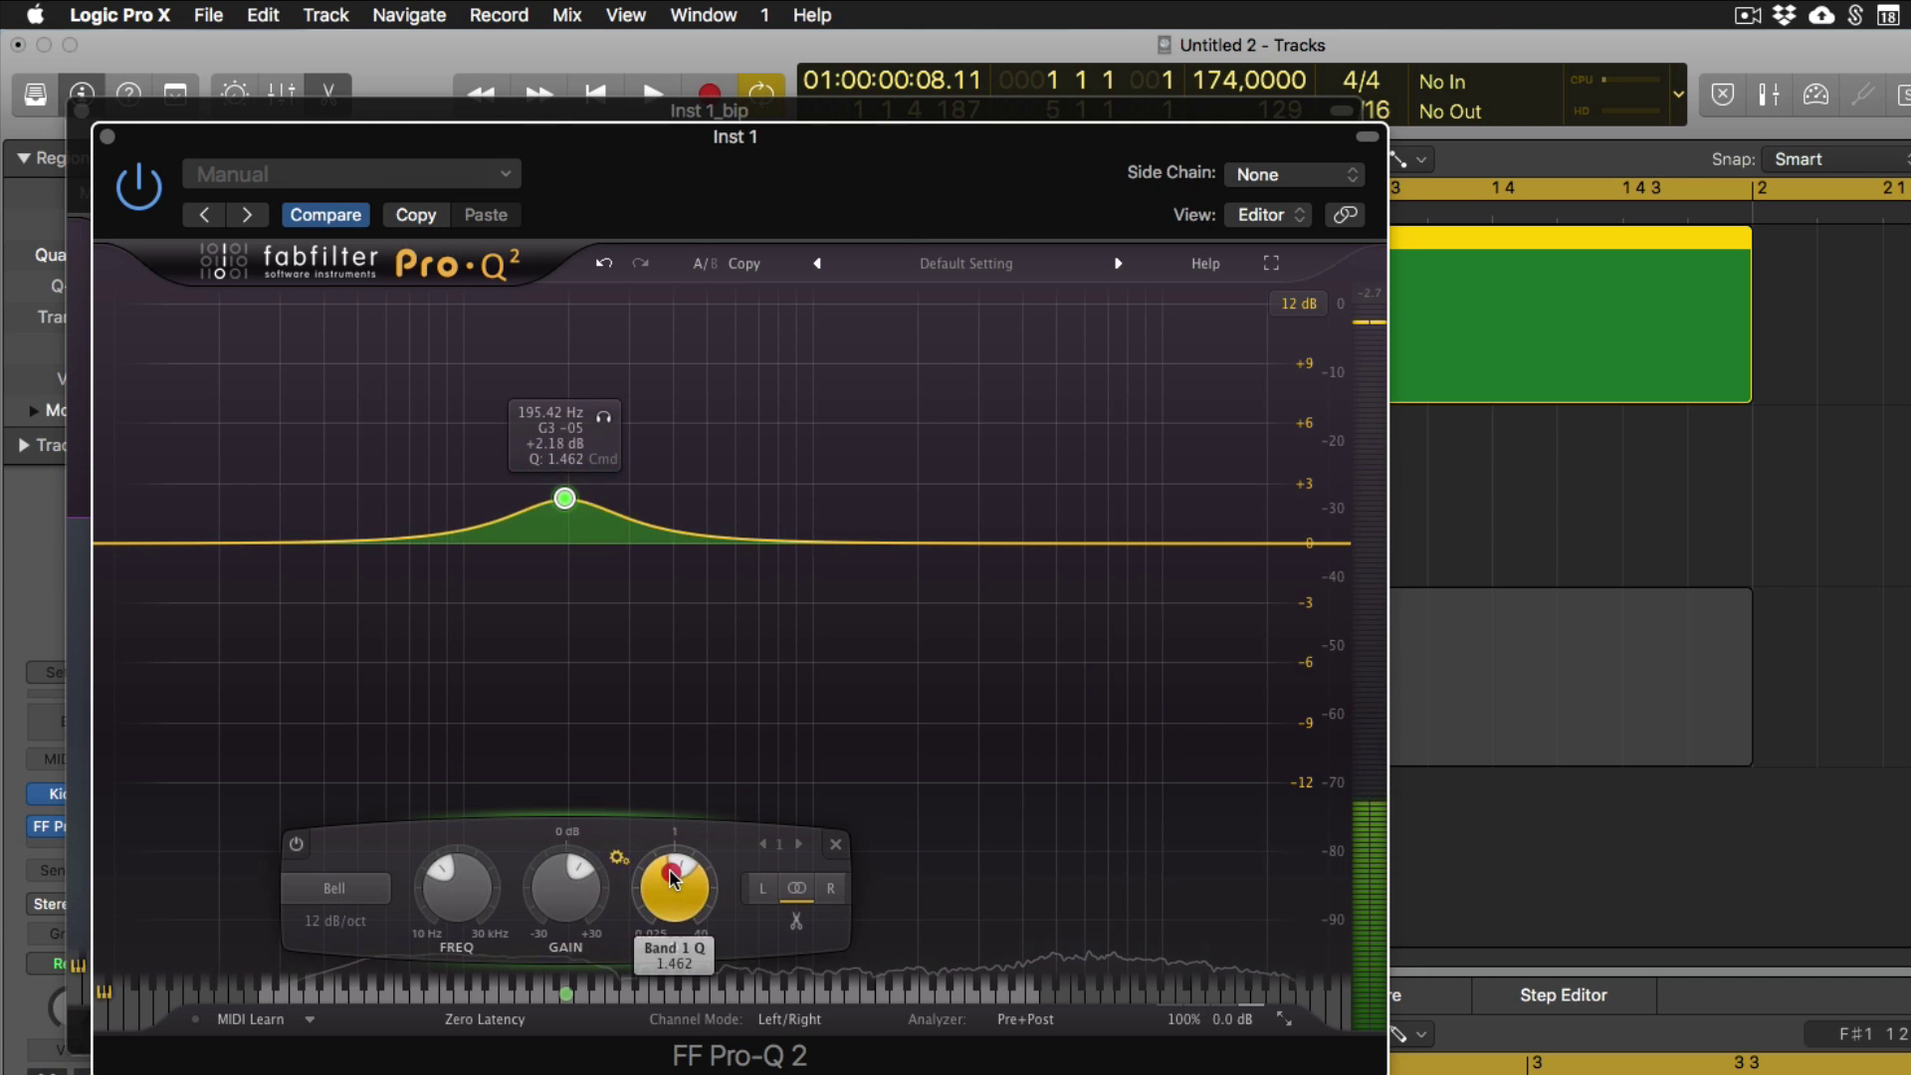
{"action": "left_click", "coordinate": [605, 418]}
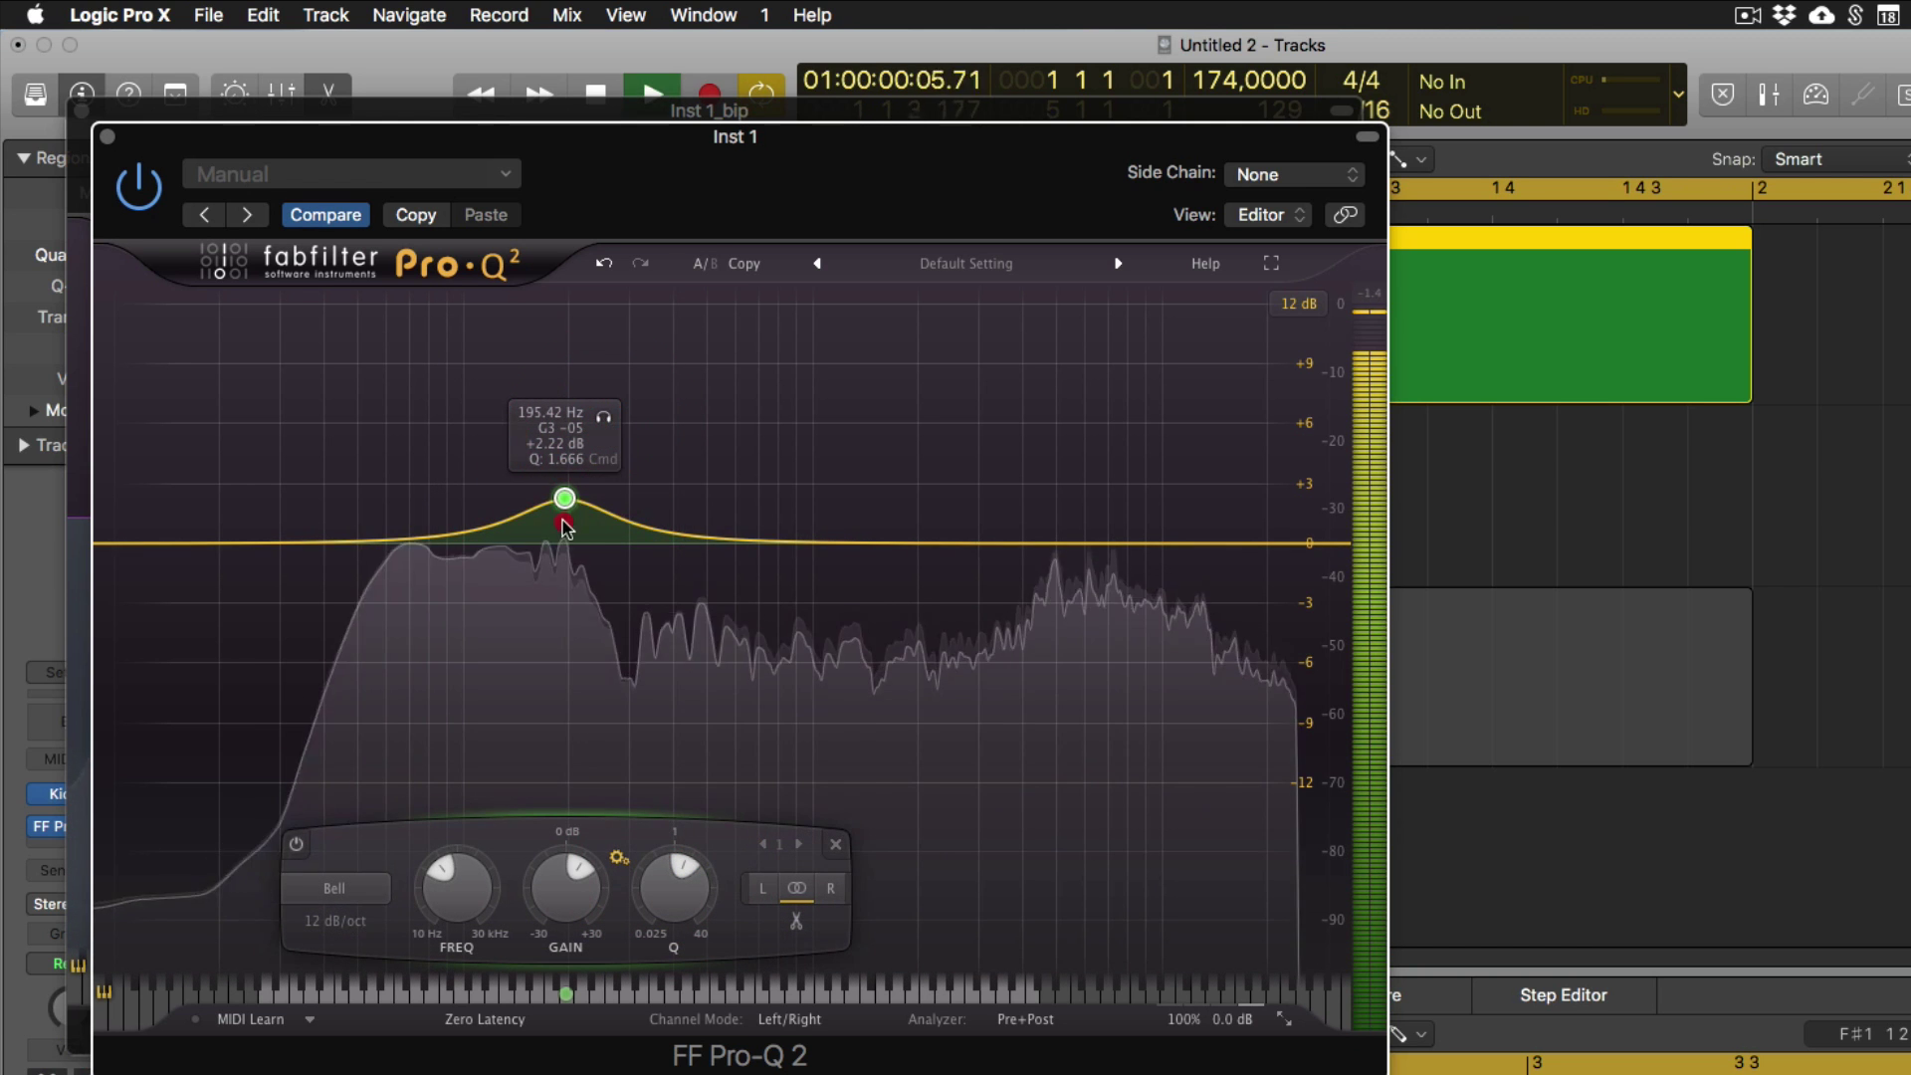
{"action": "left_click_drag", "start_coordinate": [564, 498], "coordinate": [560, 586]}
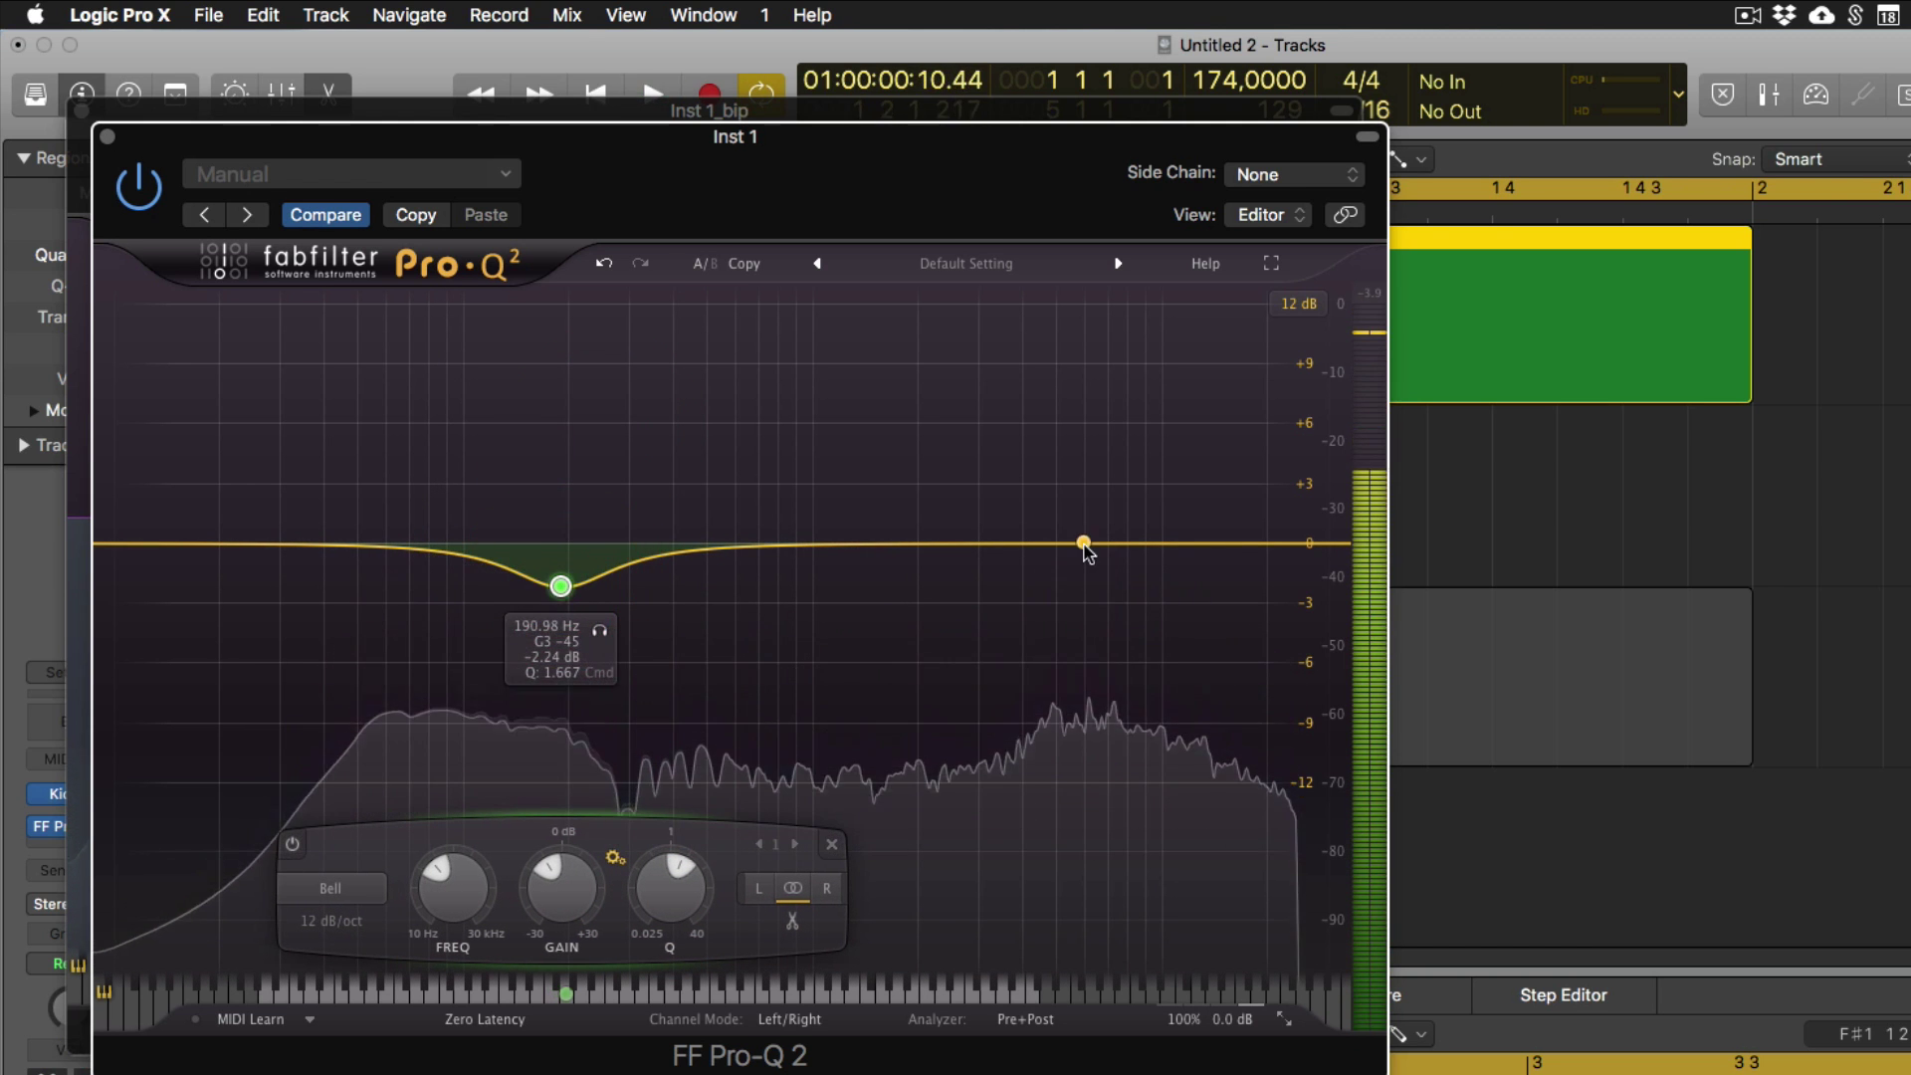
Add shallow bell cuts in the highs, by about 1 dB, and in the low mids, then hide the equalizer and unsolo Inst 1.
{"action": "key", "text": "space"}
{"action": "left_click_drag", "start_coordinate": [1083, 545], "coordinate": [1083, 564]}
{"action": "key", "text": "space"}
{"action": "key", "text": "space"}
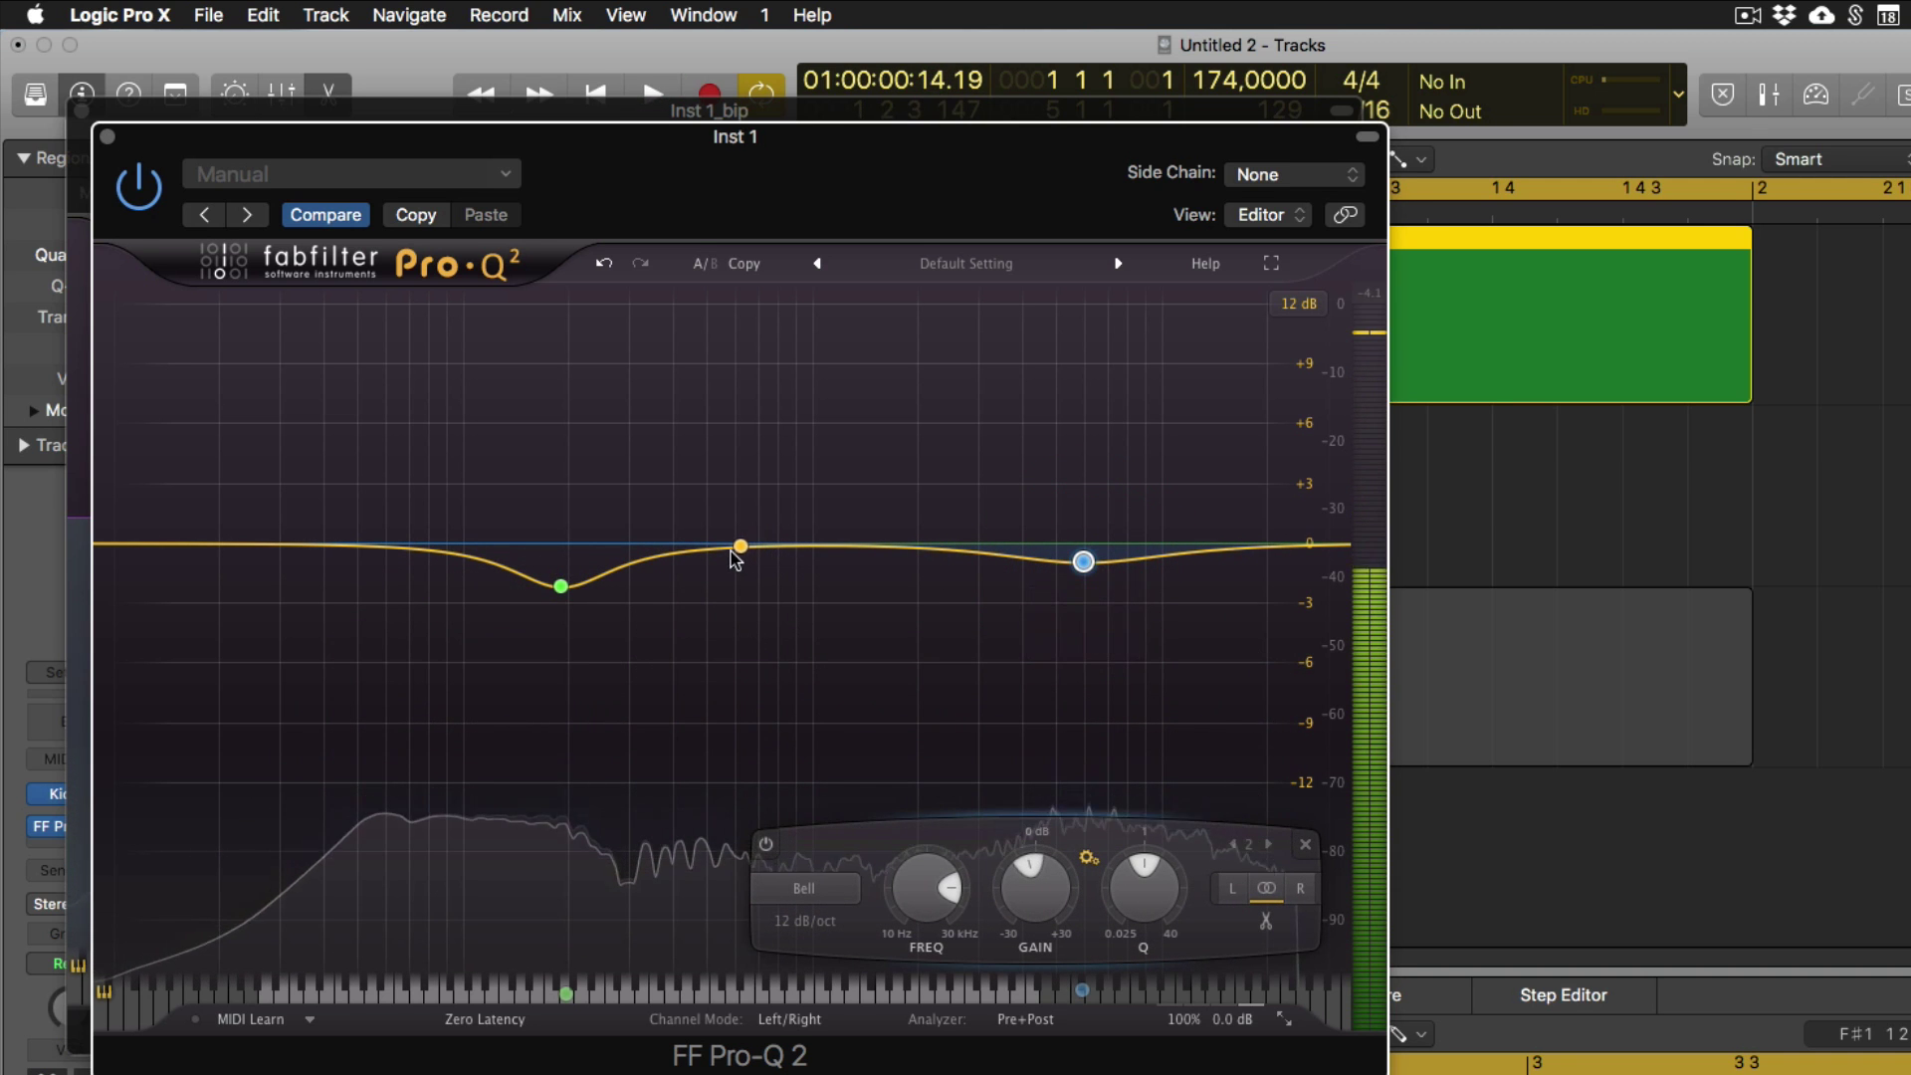
{"action": "left_click_drag", "start_coordinate": [696, 549], "coordinate": [696, 559]}
{"action": "key", "text": "v"}
{"action": "key", "text": "s"}
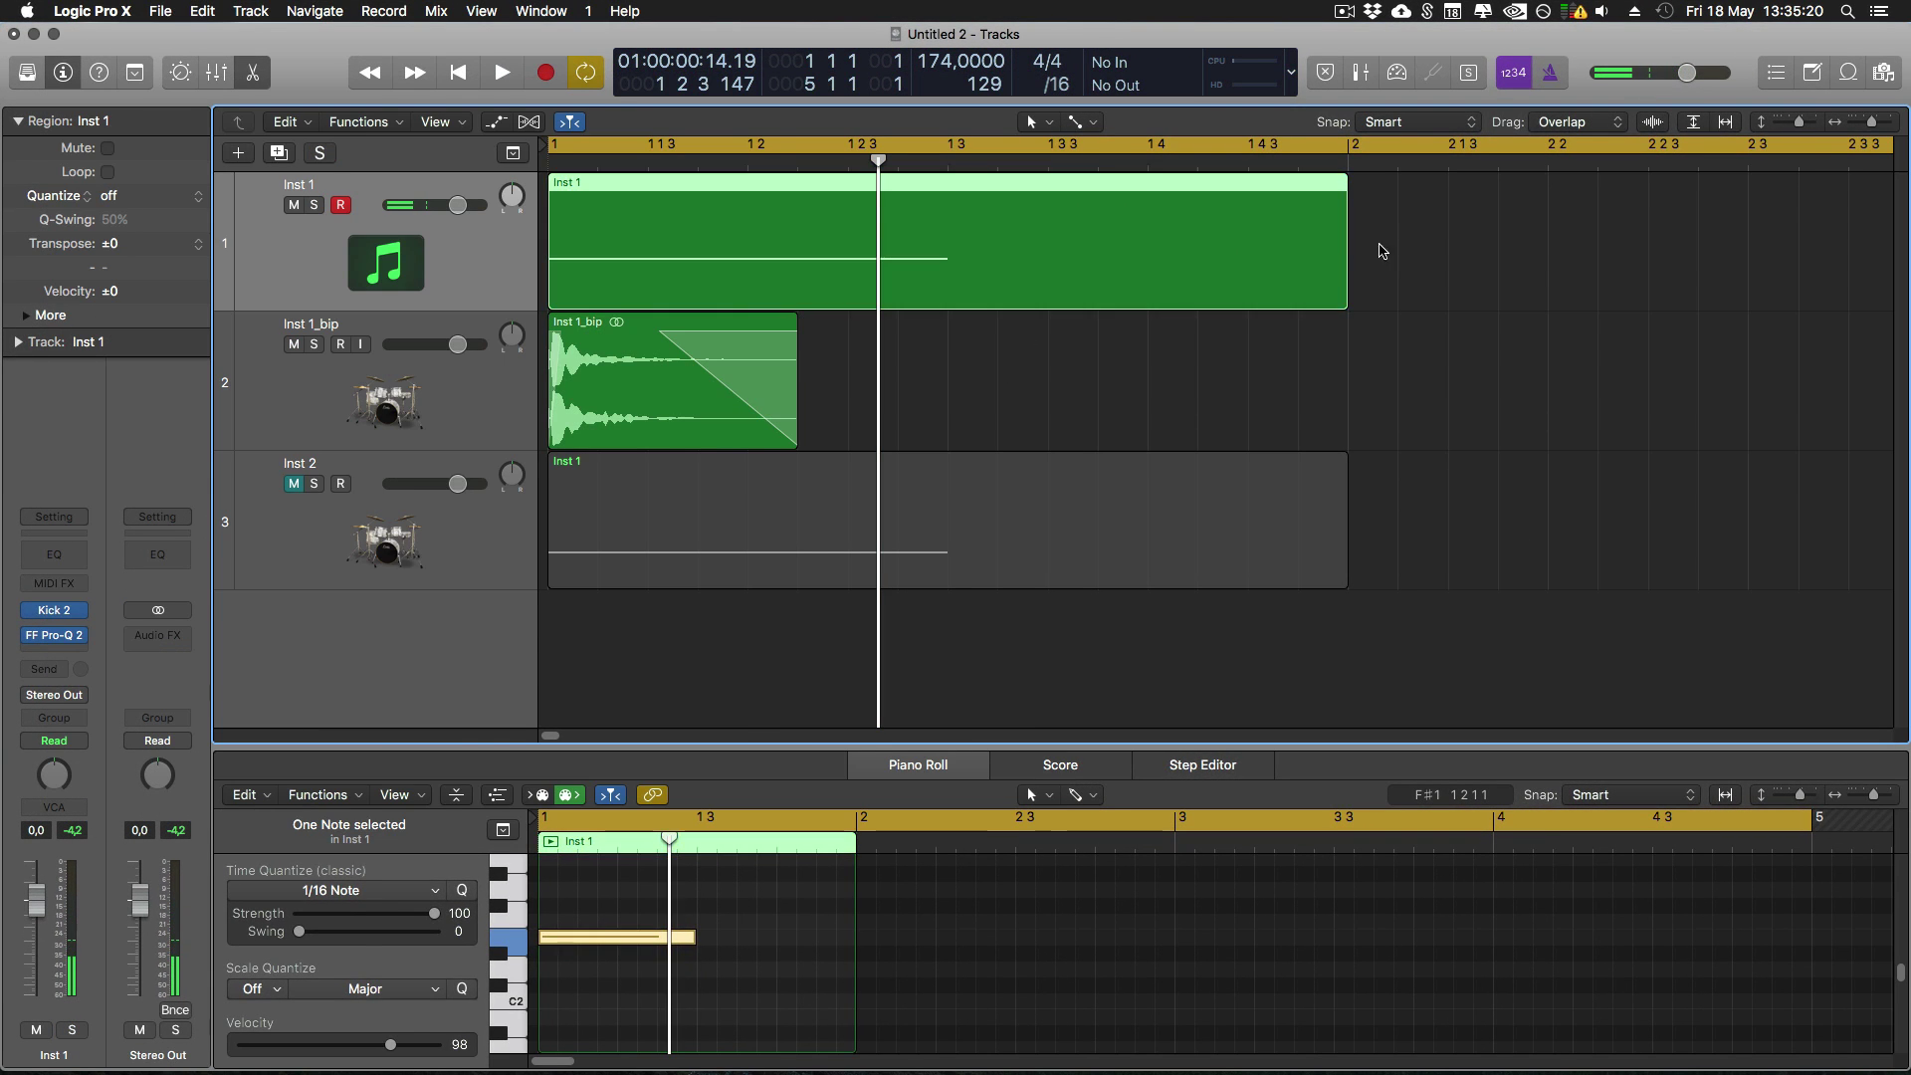
Bounce the Inst 1 region in place to a new track and mute the original Inst 1 track.
{"action": "right_click", "coordinate": [884, 265]}
{"action": "left_click", "coordinate": [777, 231]}
{"action": "key", "text": "Return"}
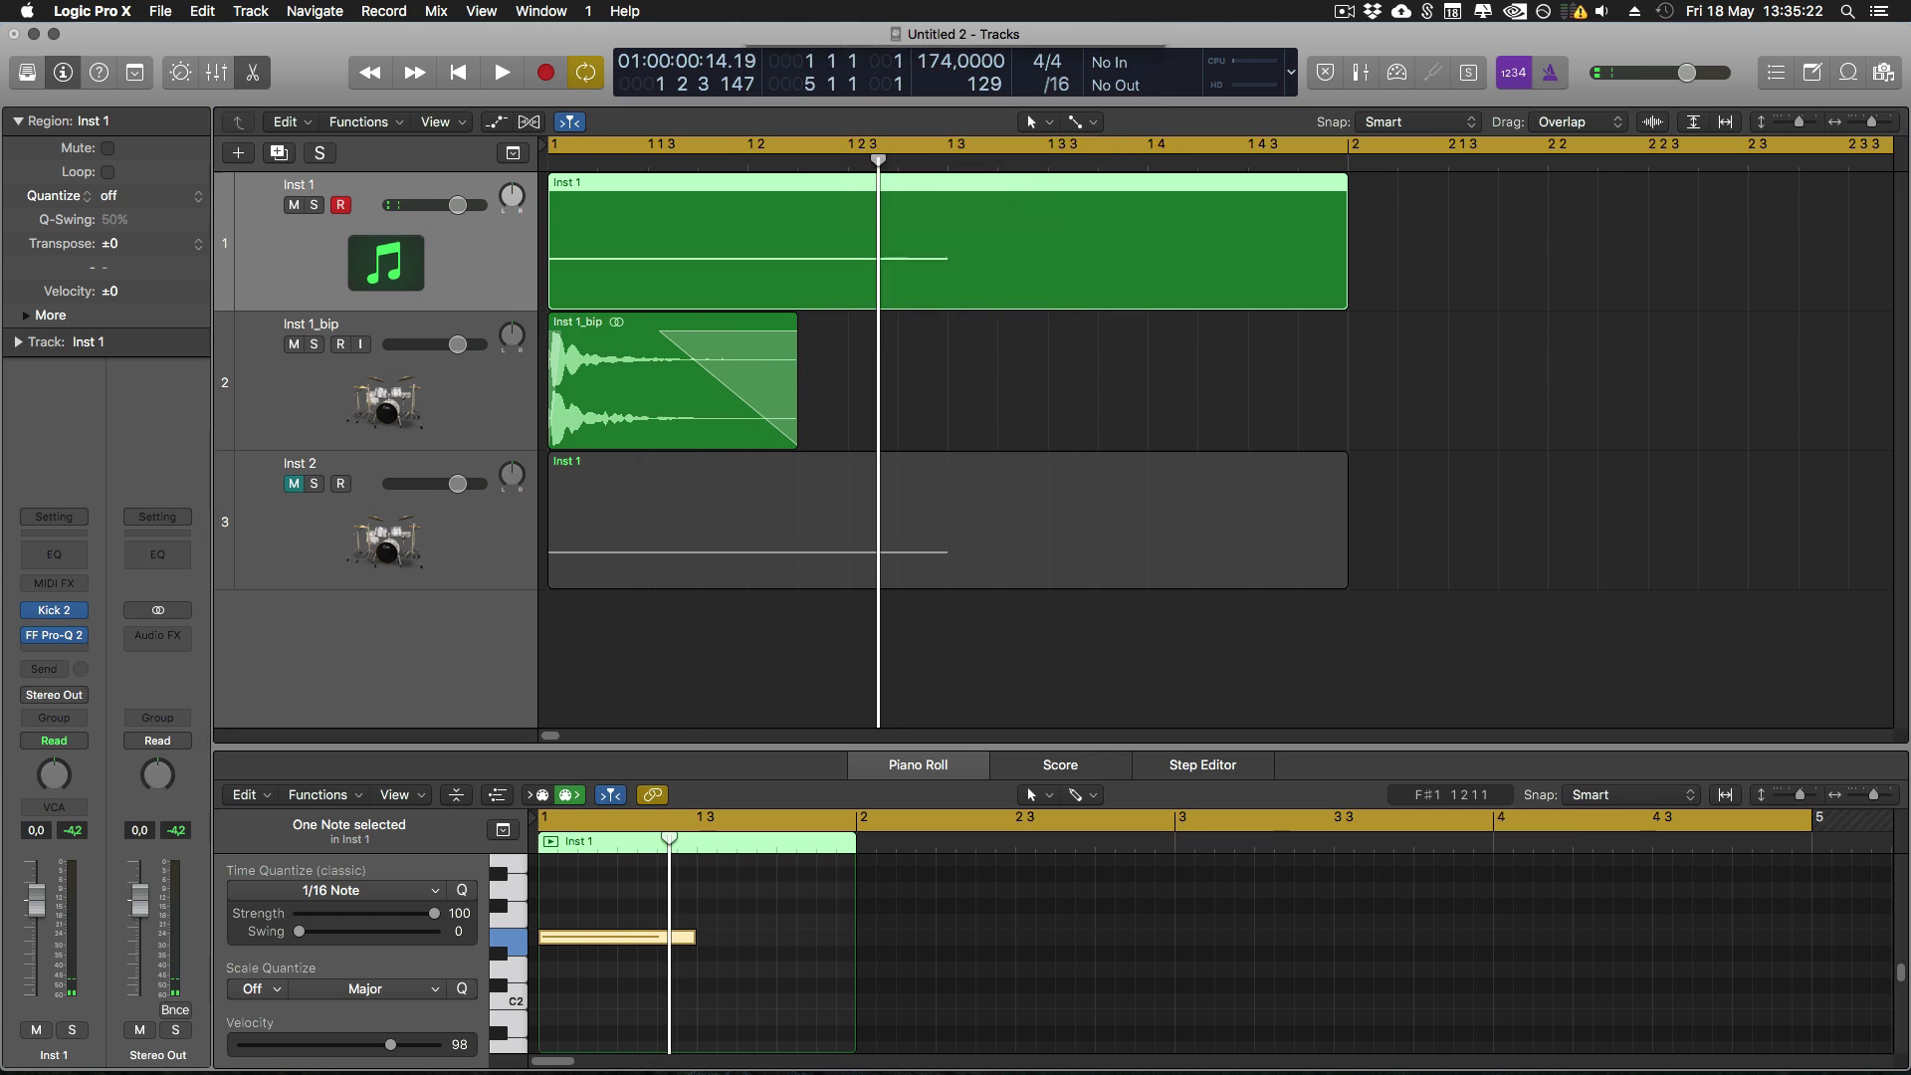
{"action": "left_click", "coordinate": [331, 244]}
{"action": "left_click", "coordinate": [297, 204]}
{"action": "scroll", "coordinate": [298, 204], "scroll_direction": "left", "scroll_amount": 3}
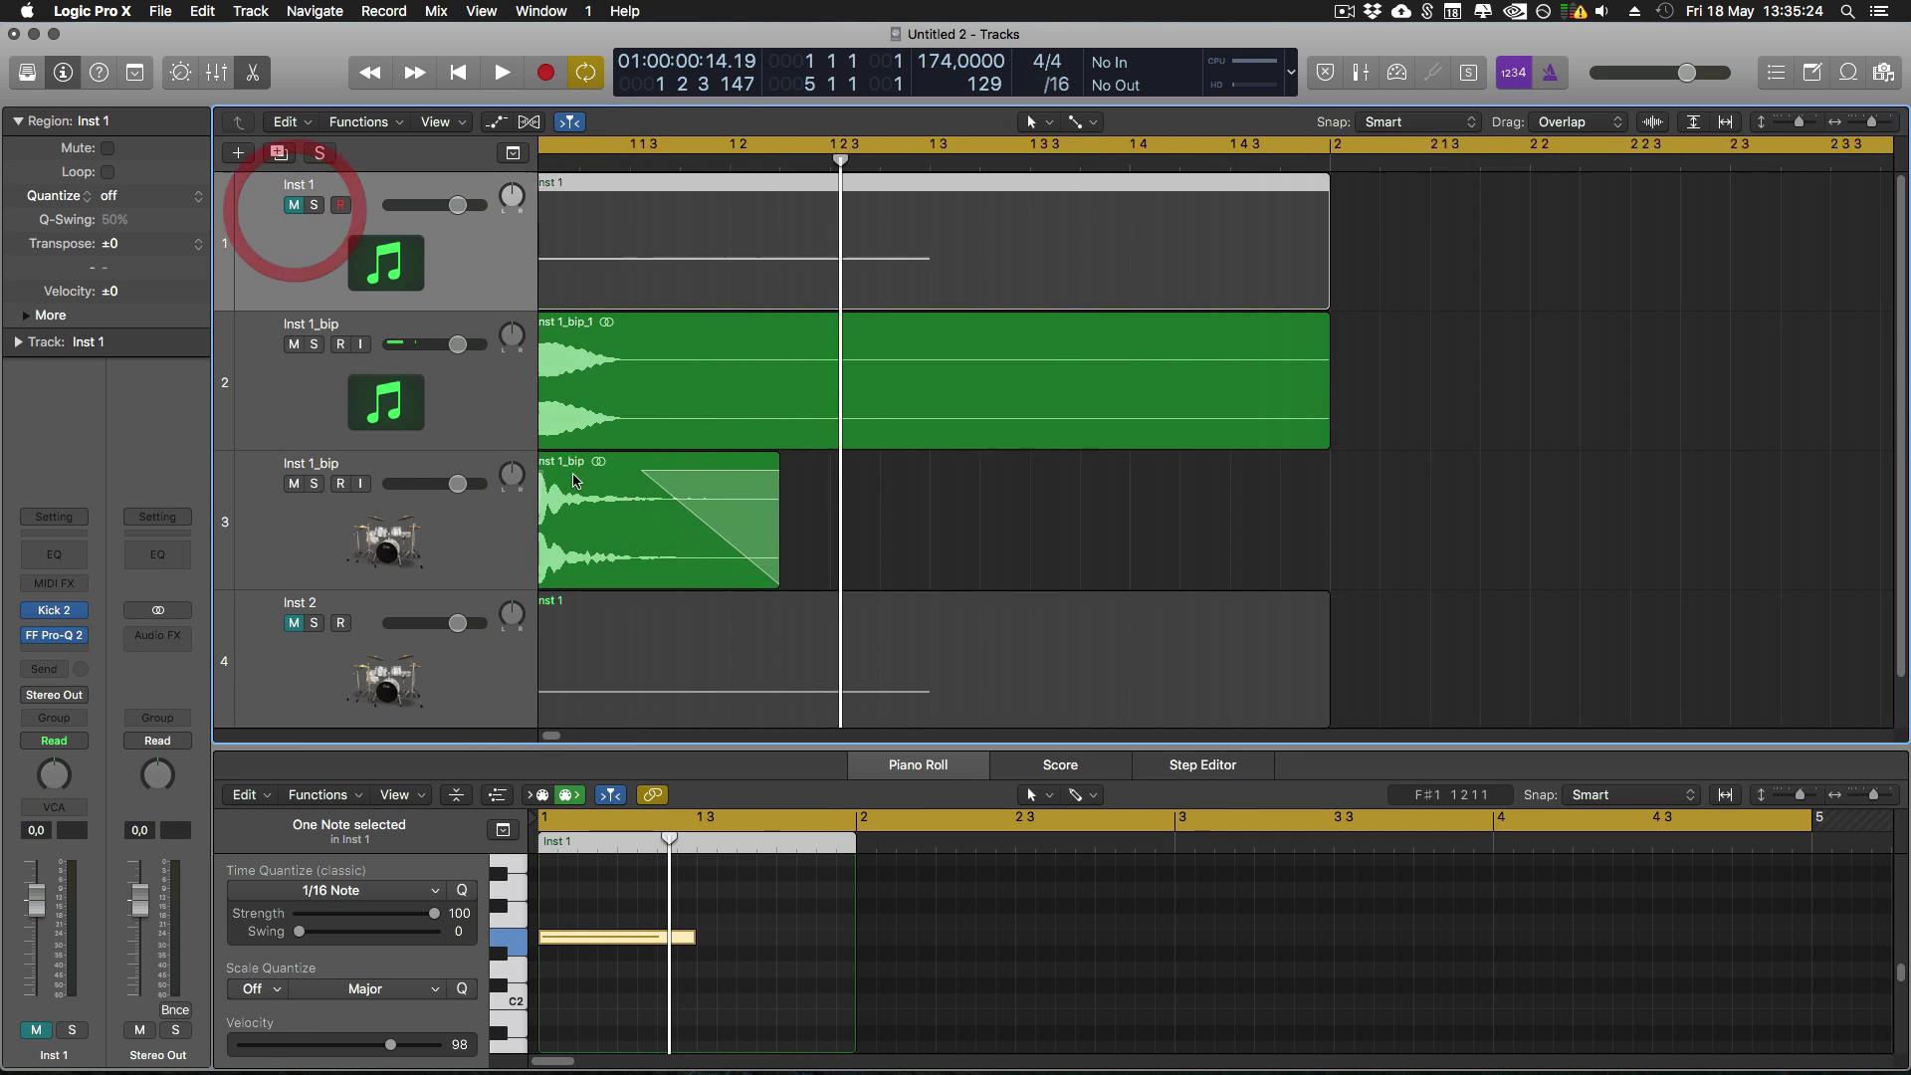
Solo the two bounced kick tracks and play them together.
{"action": "left_click", "coordinate": [388, 526]}
{"action": "key", "text": "s"}
{"action": "left_click", "coordinate": [412, 419]}
{"action": "key", "text": "s"}
{"action": "key", "text": "space"}
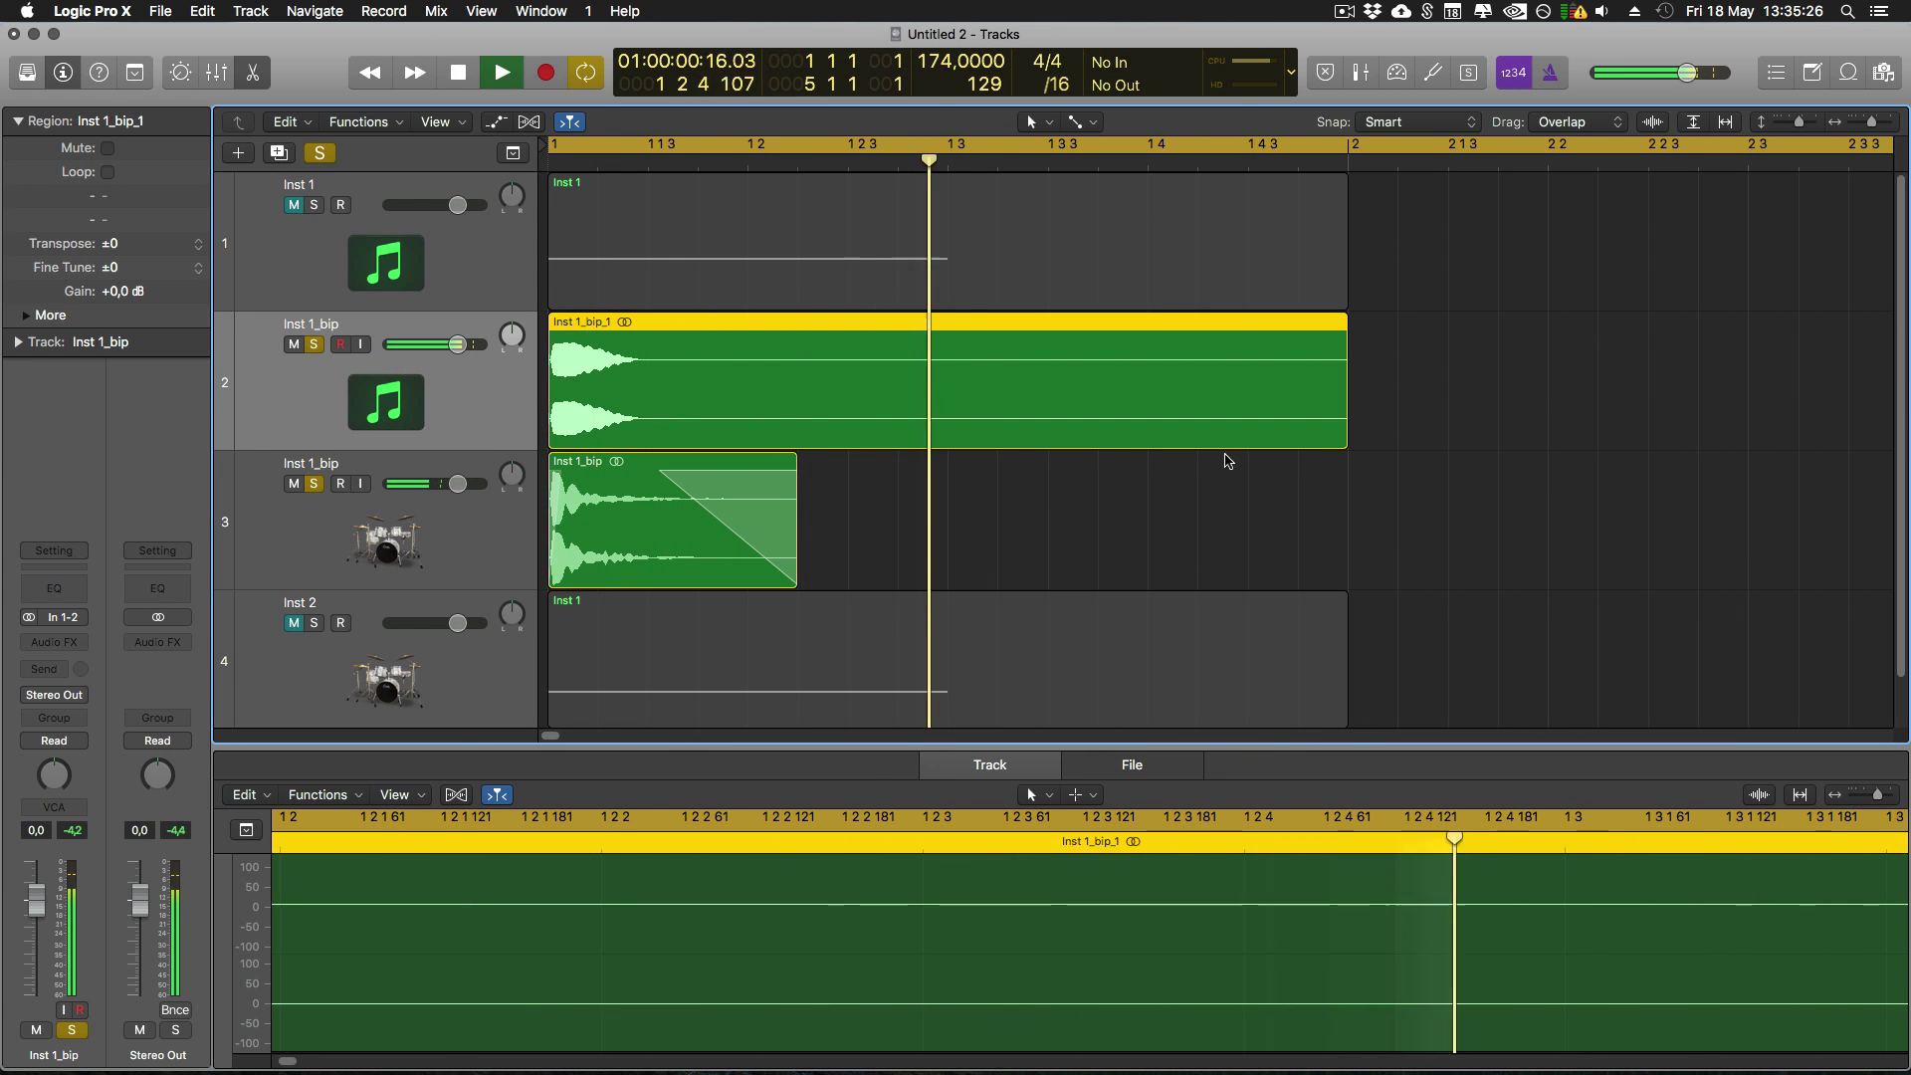
Trim the tails of the Inst 1_bip_1 and Inst 1_bip regions and audition both layers.
{"action": "left_click_drag", "start_coordinate": [1341, 443], "coordinate": [776, 455]}
{"action": "left_click", "coordinate": [857, 528]}
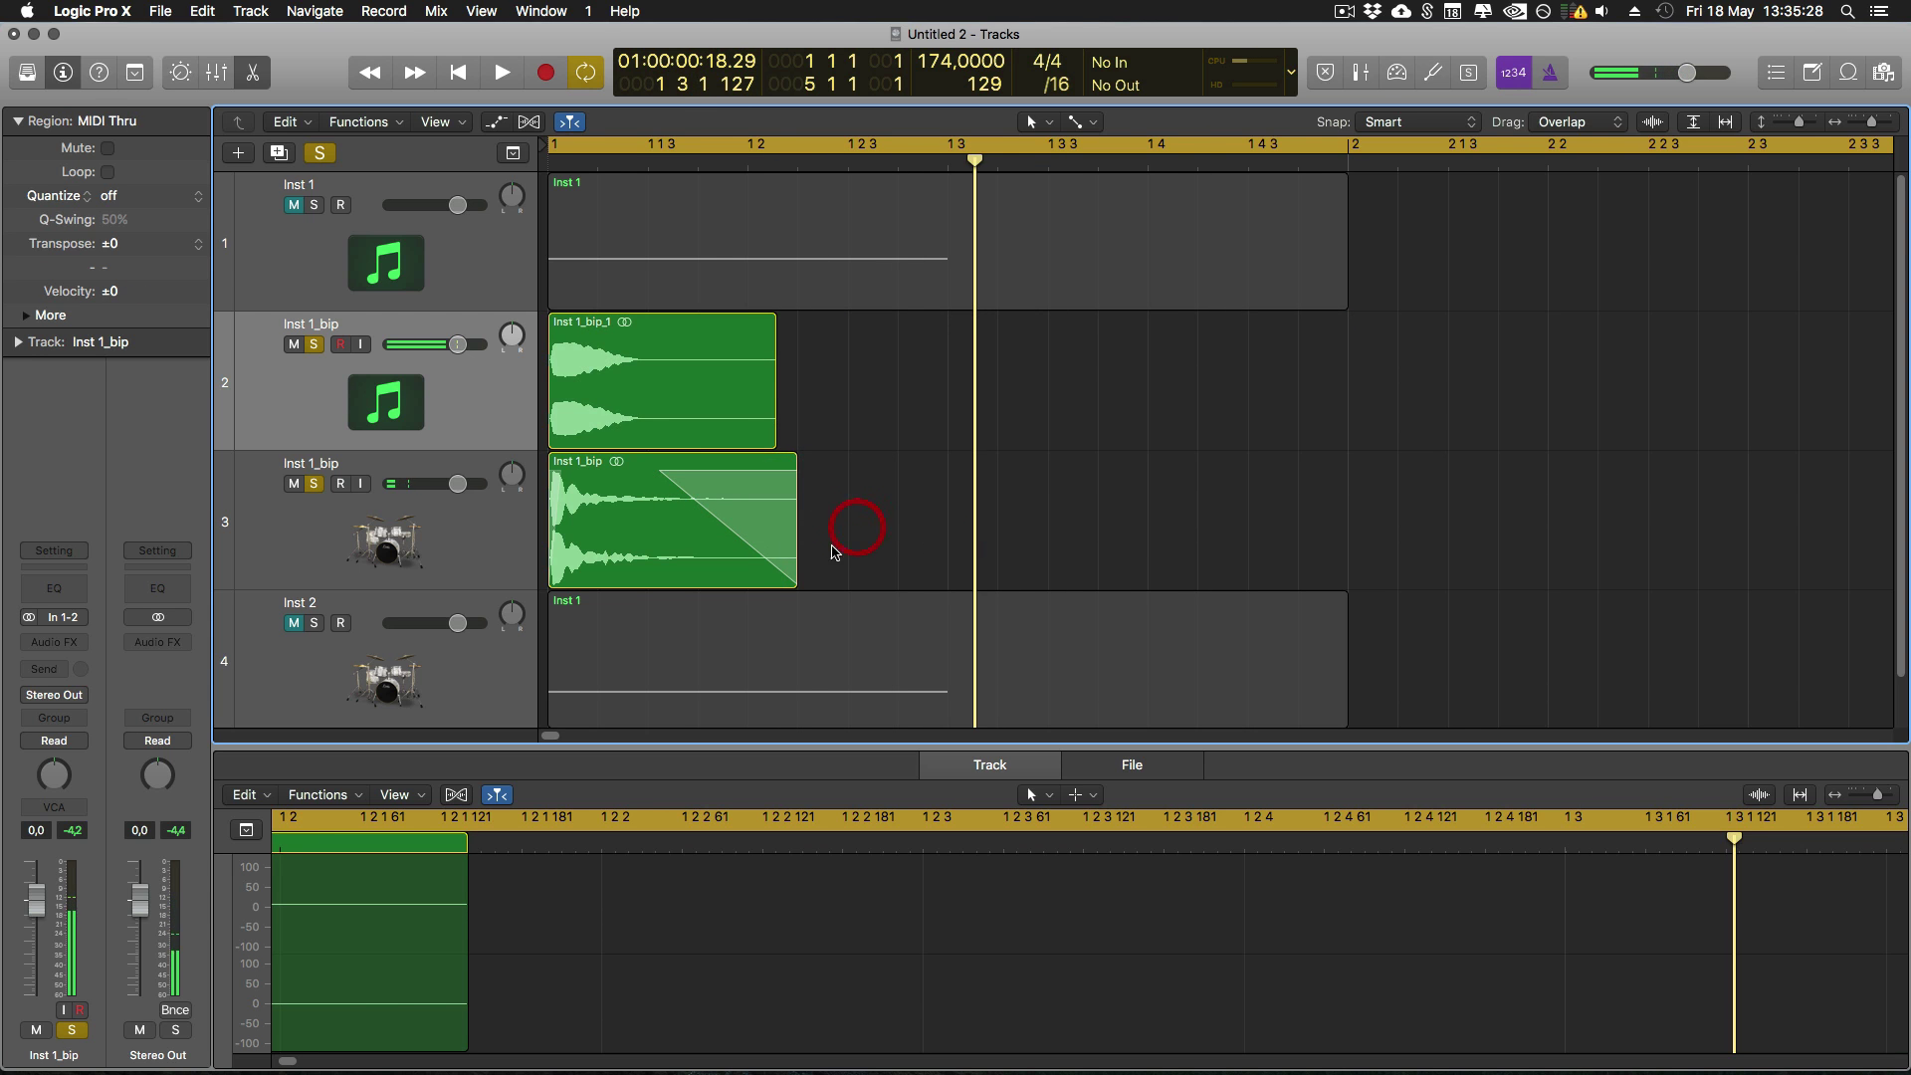
{"action": "left_click_drag", "start_coordinate": [791, 578], "coordinate": [579, 400]}
{"action": "left_click", "coordinate": [597, 475]}
{"action": "key", "text": "space"}
{"action": "key", "text": "space"}
Bounce the two selected kick regions in place to a new track, leaving the source regions, with normalizing off.
{"action": "right_click", "coordinate": [579, 364]}
{"action": "left_click", "coordinate": [607, 377]}
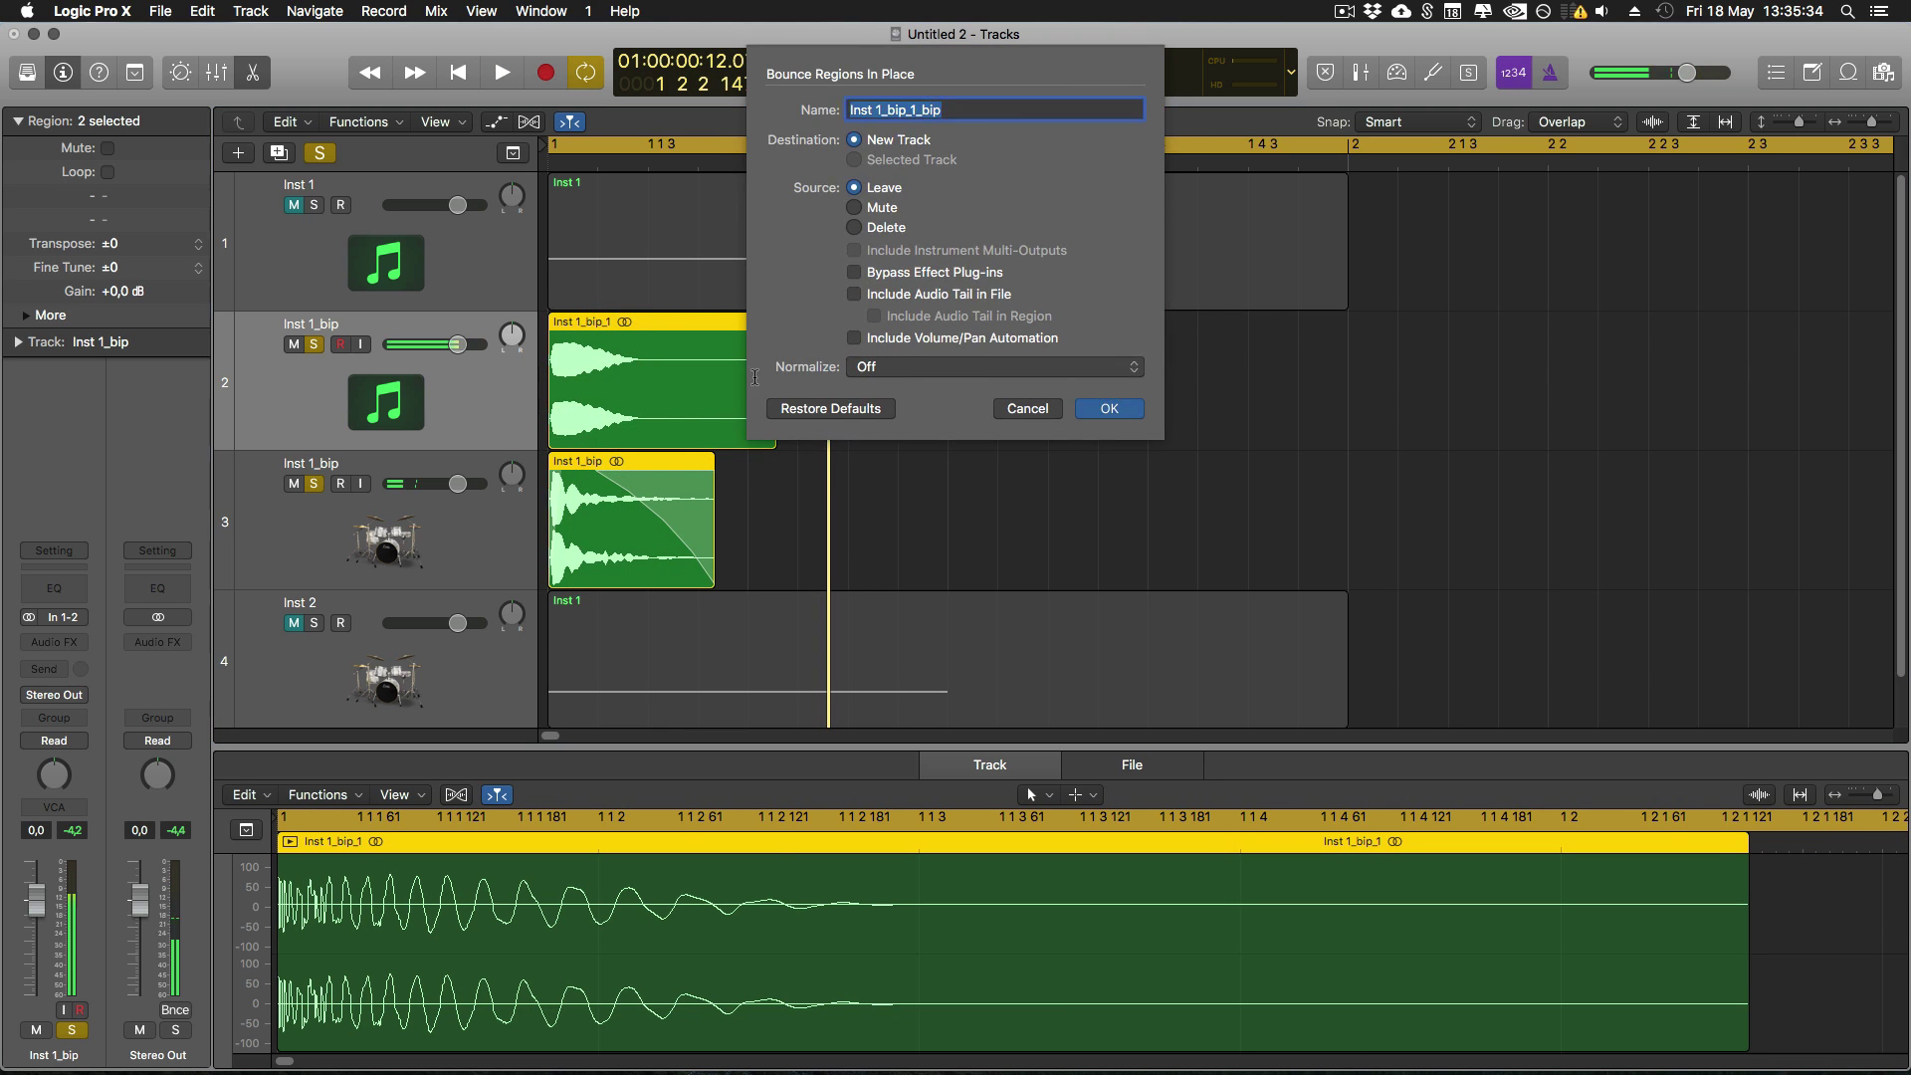
{"action": "key", "text": "Return"}
Mute both source kick tracks and solo the new Inst 1_bip_1_bip track during playback.
{"action": "left_click", "coordinate": [340, 394]}
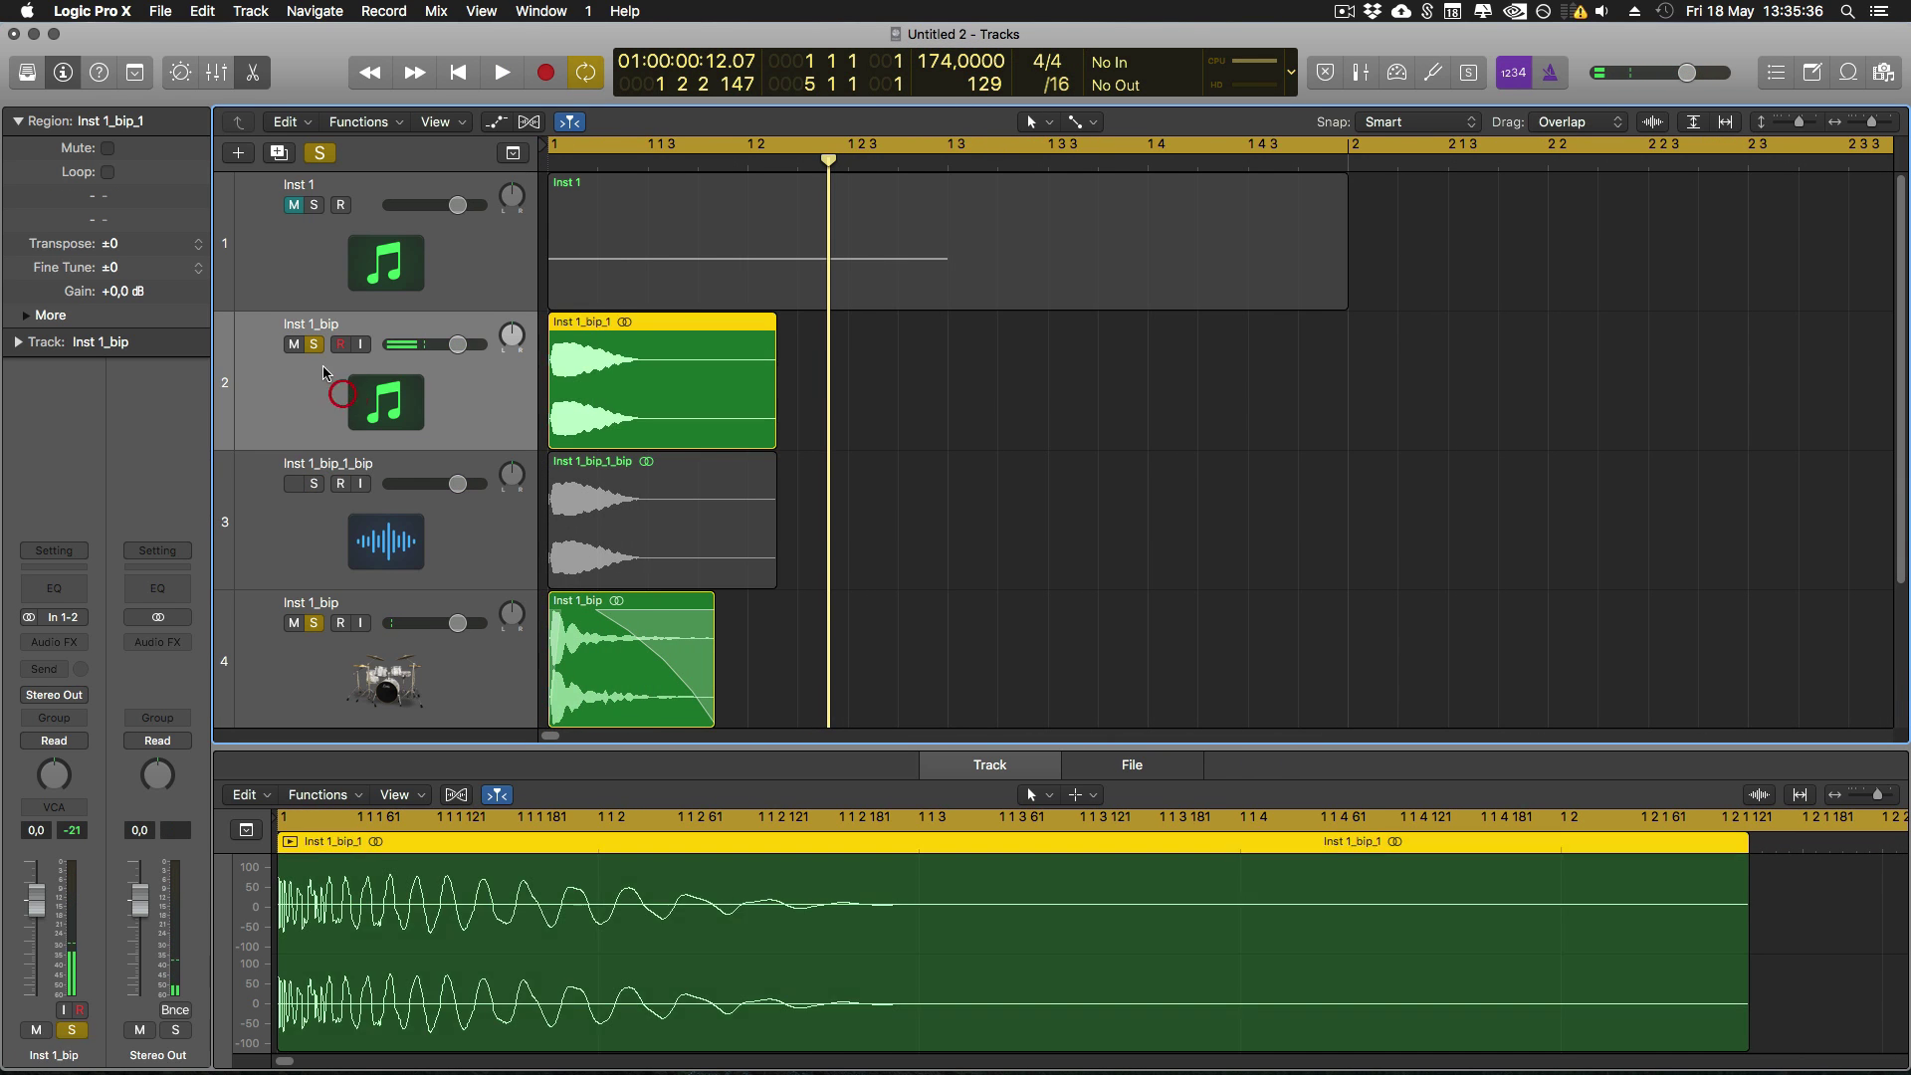
{"action": "key", "text": "s"}
{"action": "scroll", "coordinate": [435, 517], "scroll_direction": "down", "scroll_amount": 5}
{"action": "left_click", "coordinate": [409, 466]}
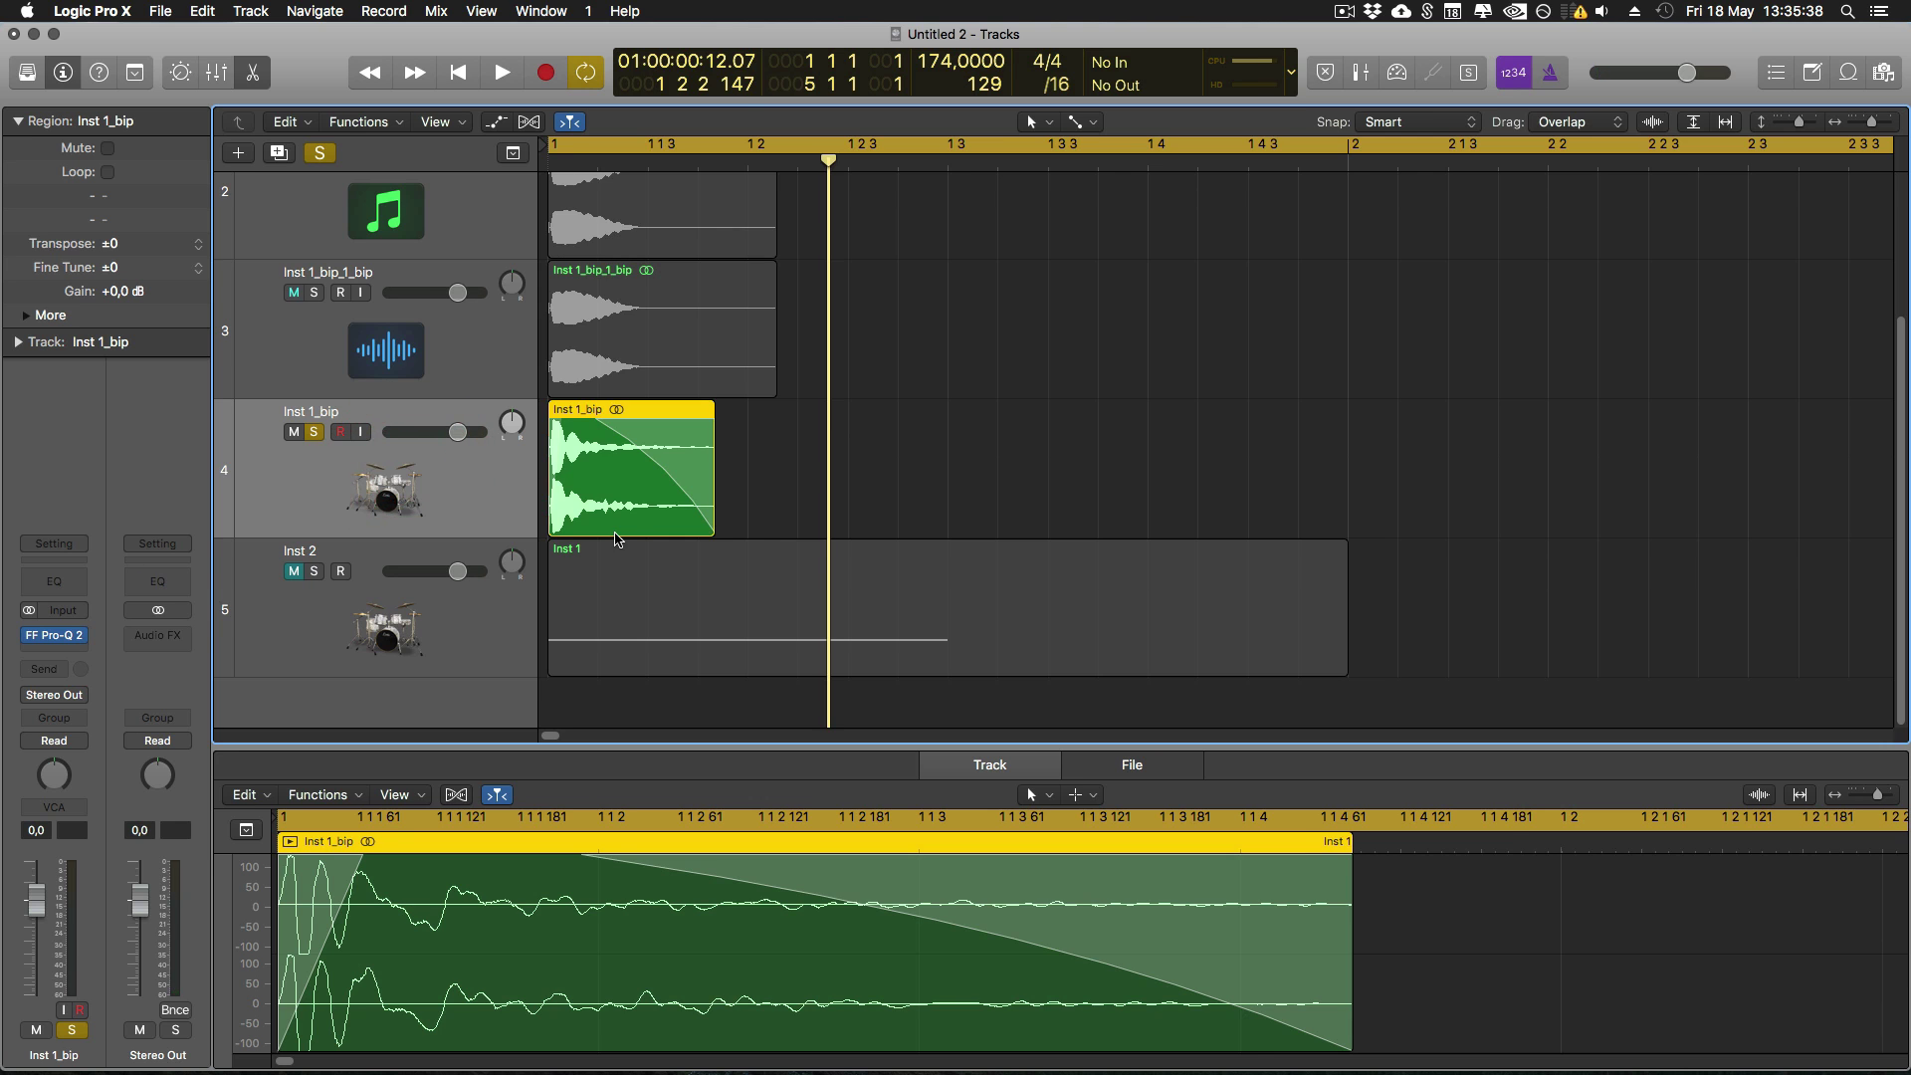
{"action": "key", "text": "space"}
{"action": "left_click", "coordinate": [426, 341]}
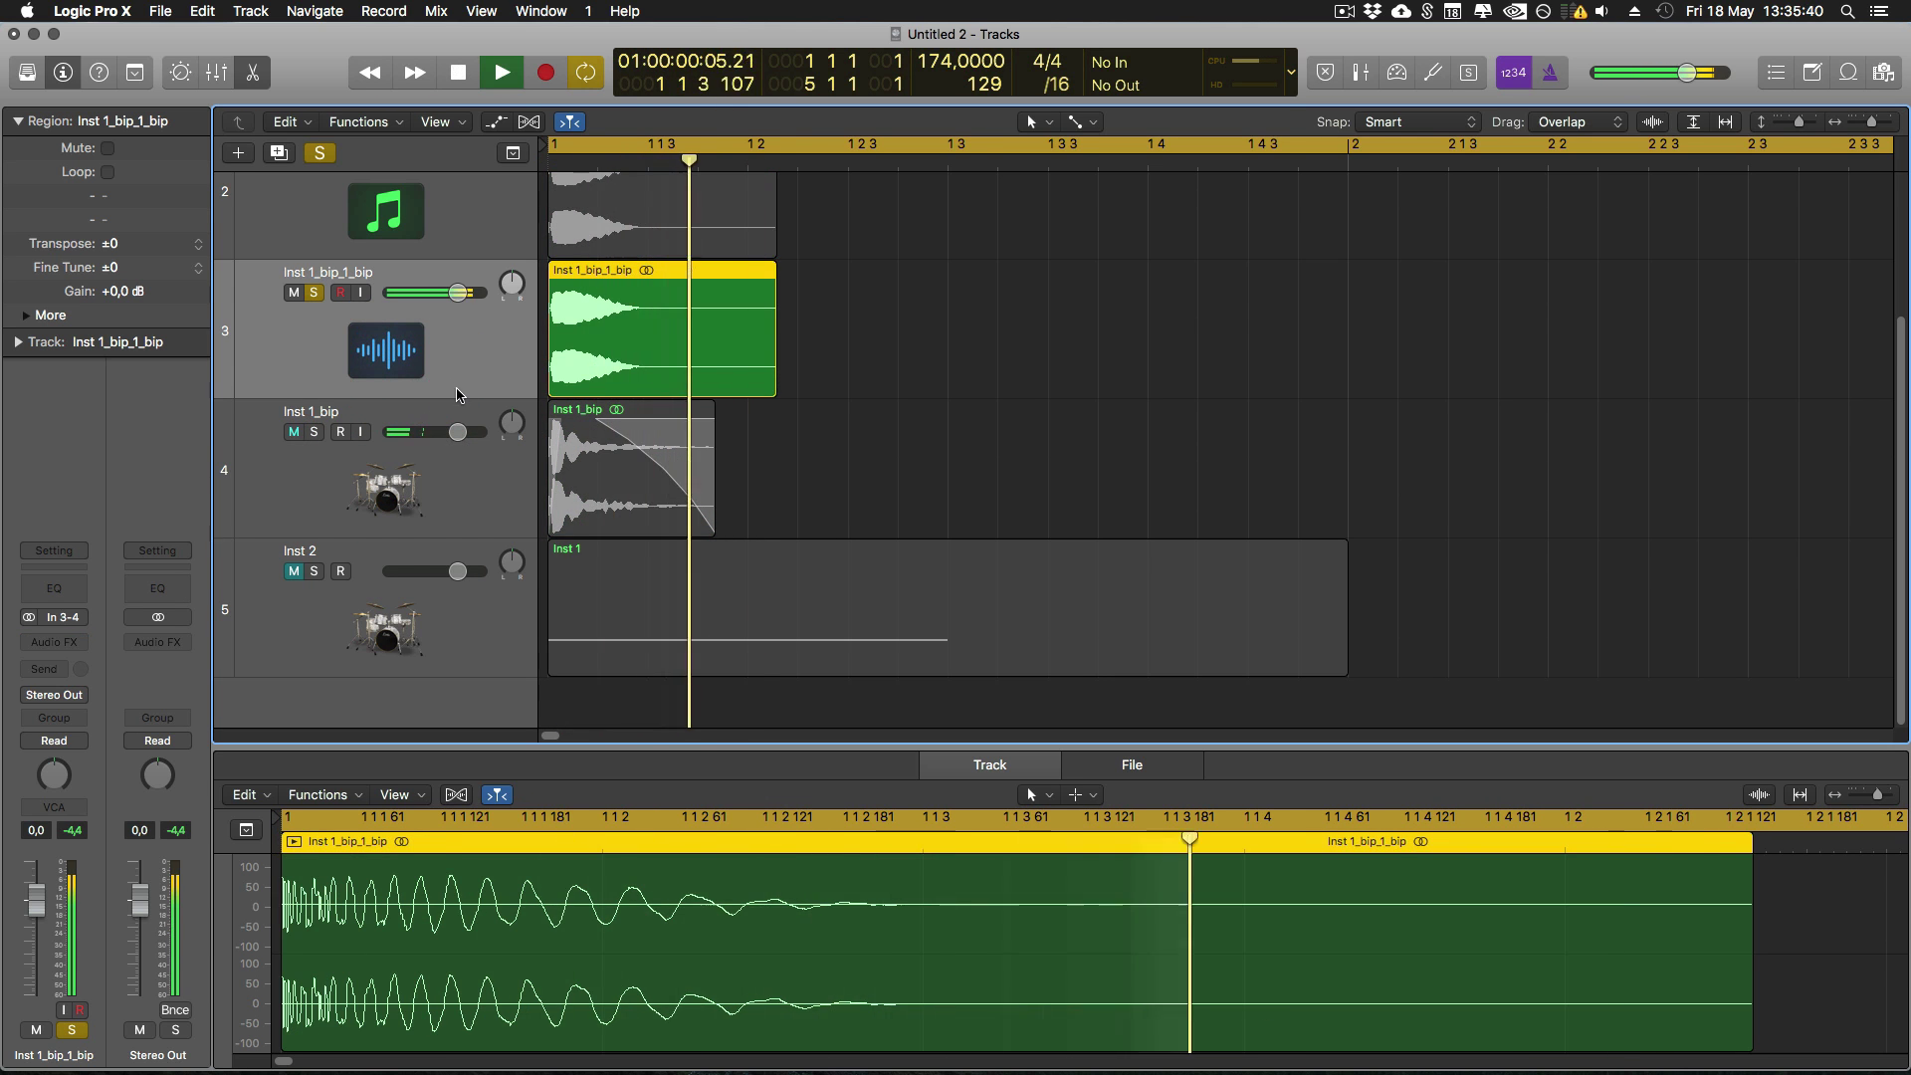
Move the Inst 1_bip_1_bip track below the drum kick's Inst 1_bip track and audition it.
{"action": "scroll", "coordinate": [453, 400], "scroll_direction": "up", "scroll_amount": 2}
{"action": "key", "text": "super+Up"}
{"action": "key", "text": "space"}
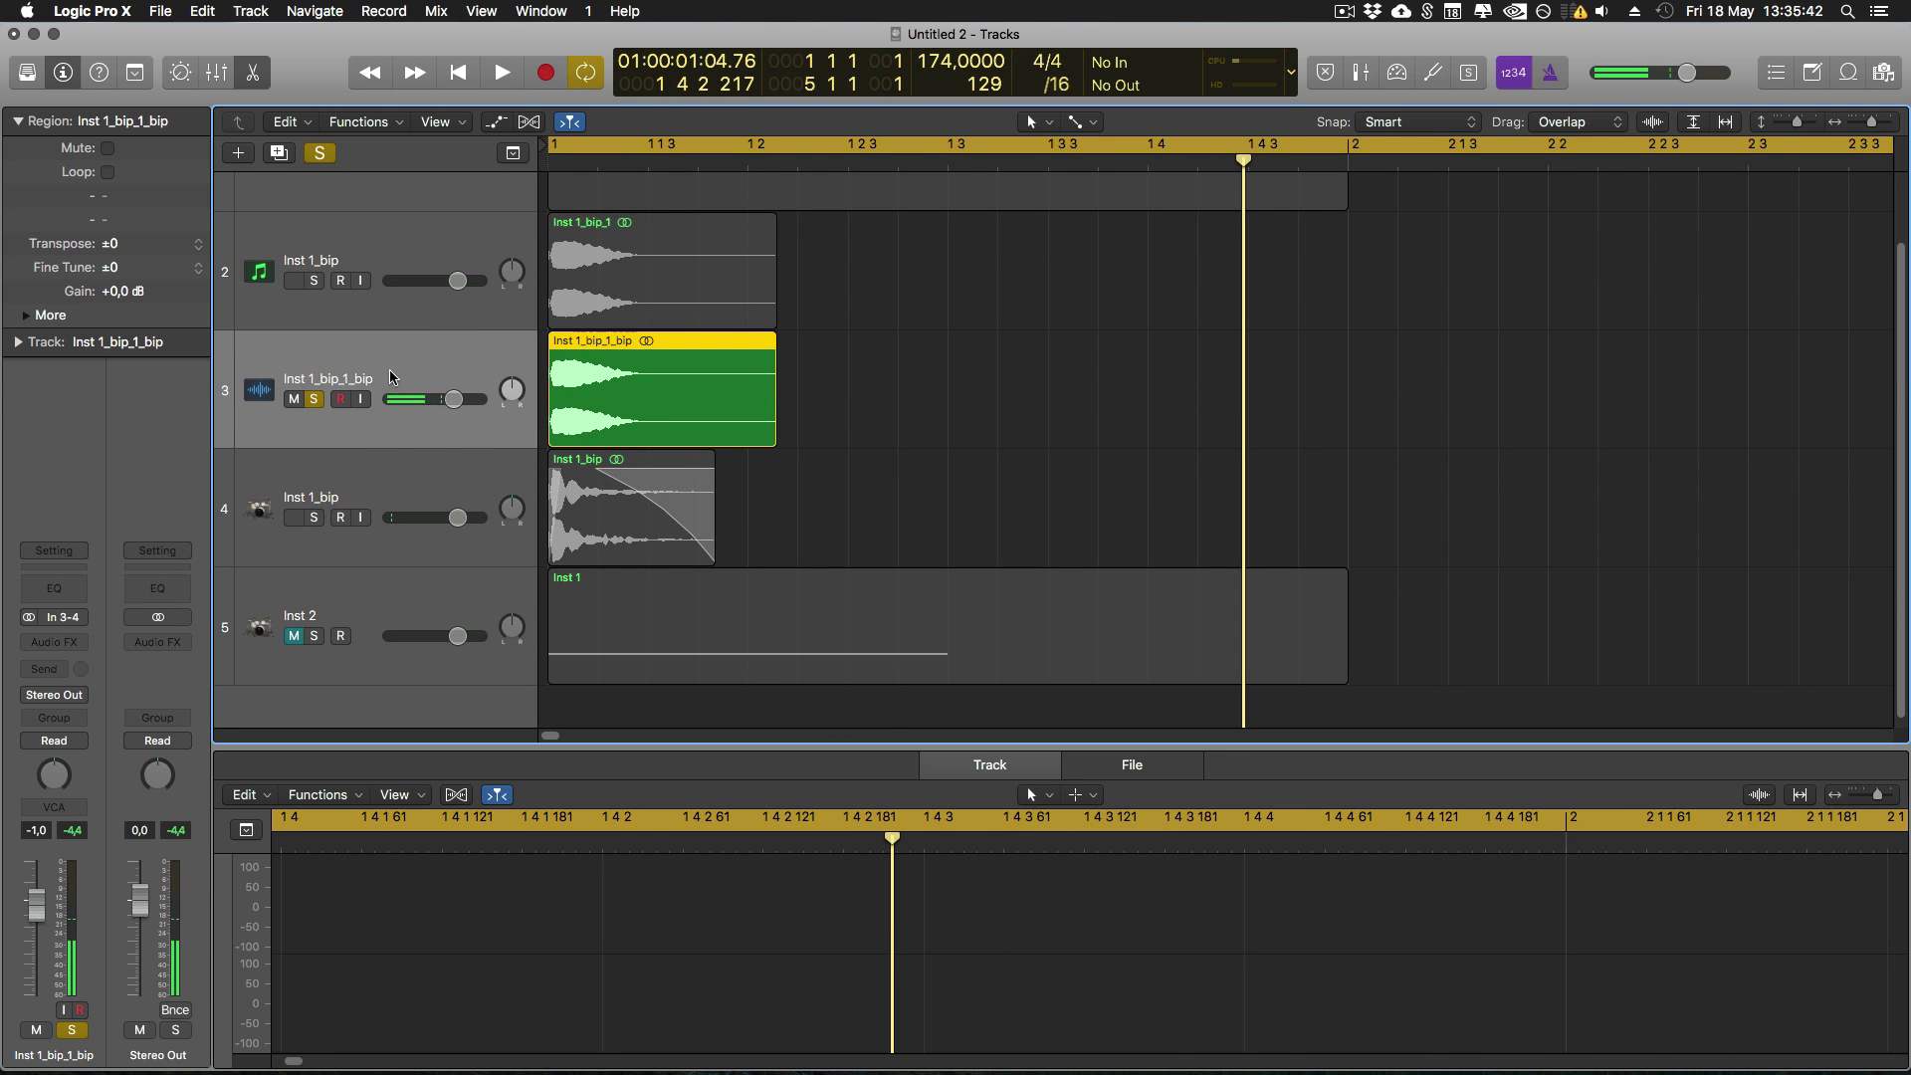
{"action": "left_click_drag", "start_coordinate": [390, 377], "coordinate": [385, 517]}
{"action": "key", "text": "space"}
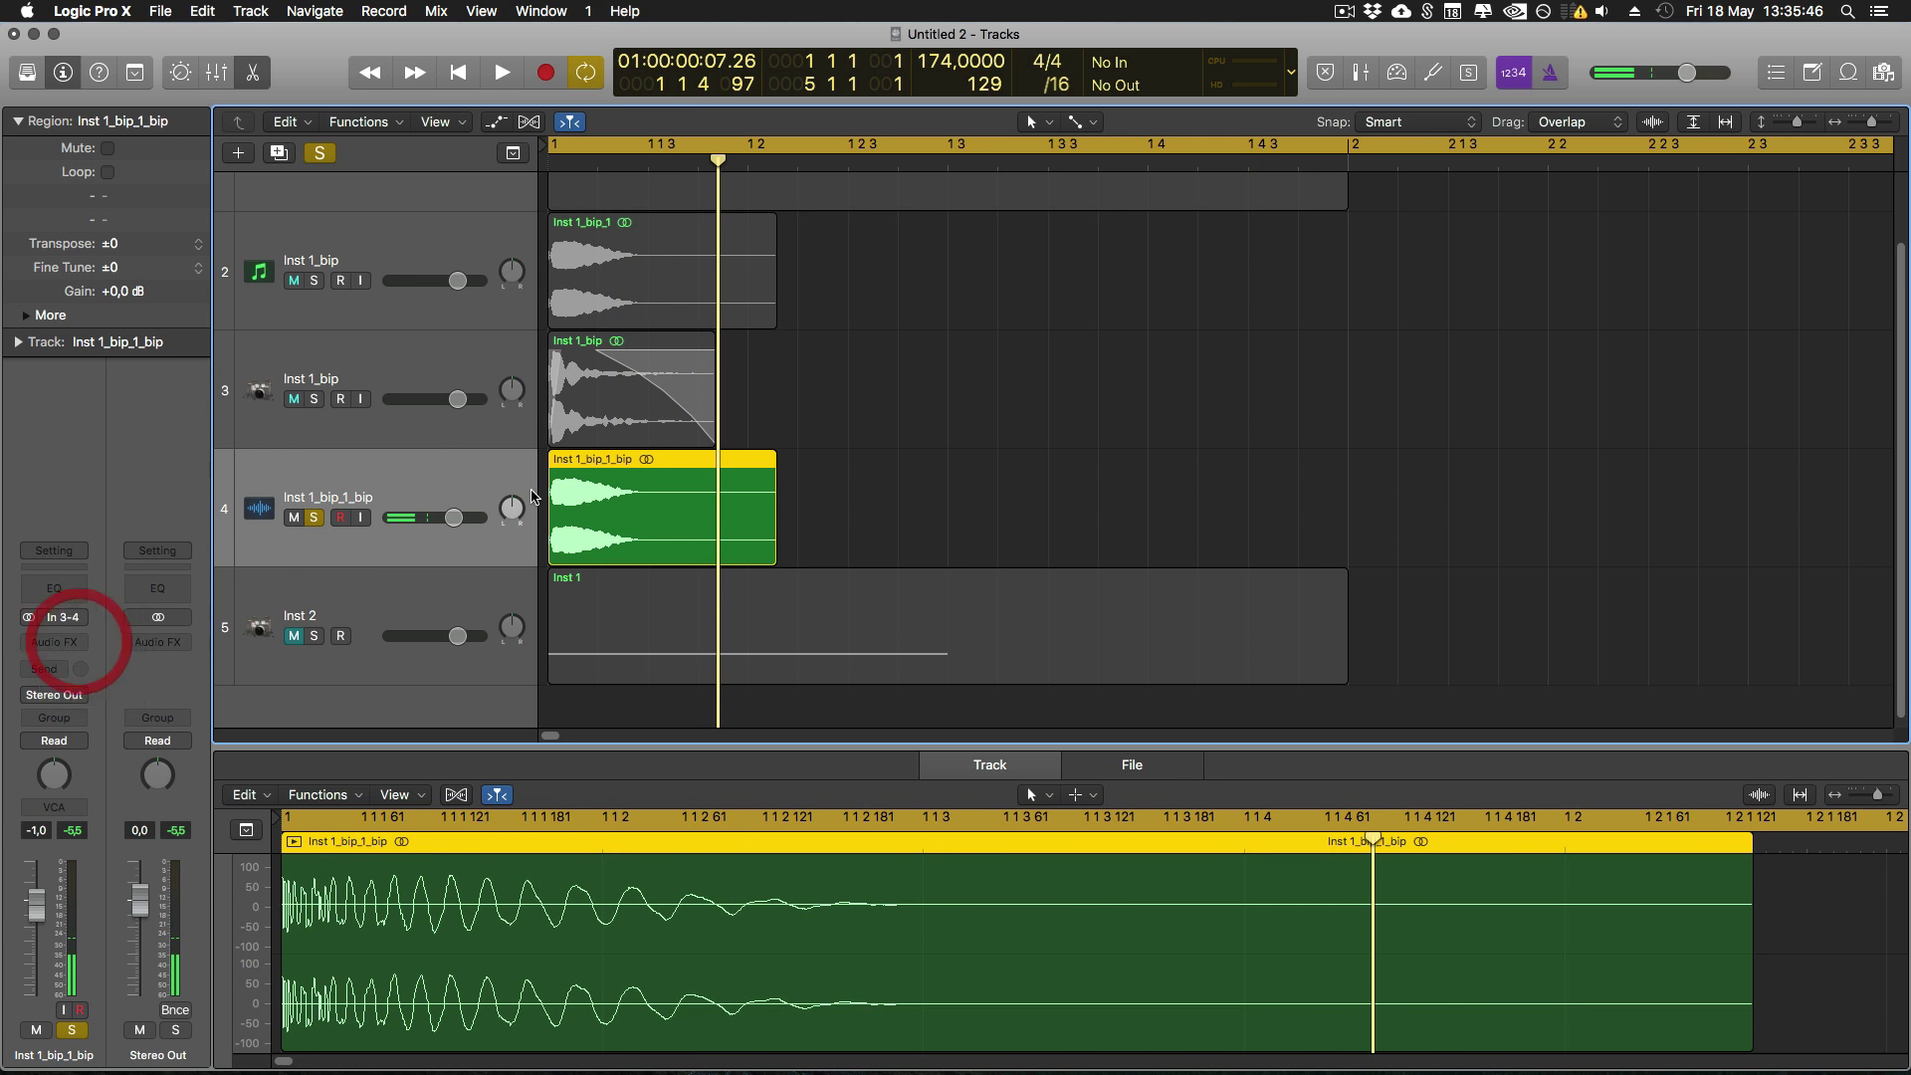
Insert FF Pro-Q 2 on the Inst 1_bip_1_bip track and audition the kick while watching its spectrum.
{"action": "key", "text": "super+Right"}
{"action": "key", "text": "super+Right"}
{"action": "key", "text": "super+Right"}
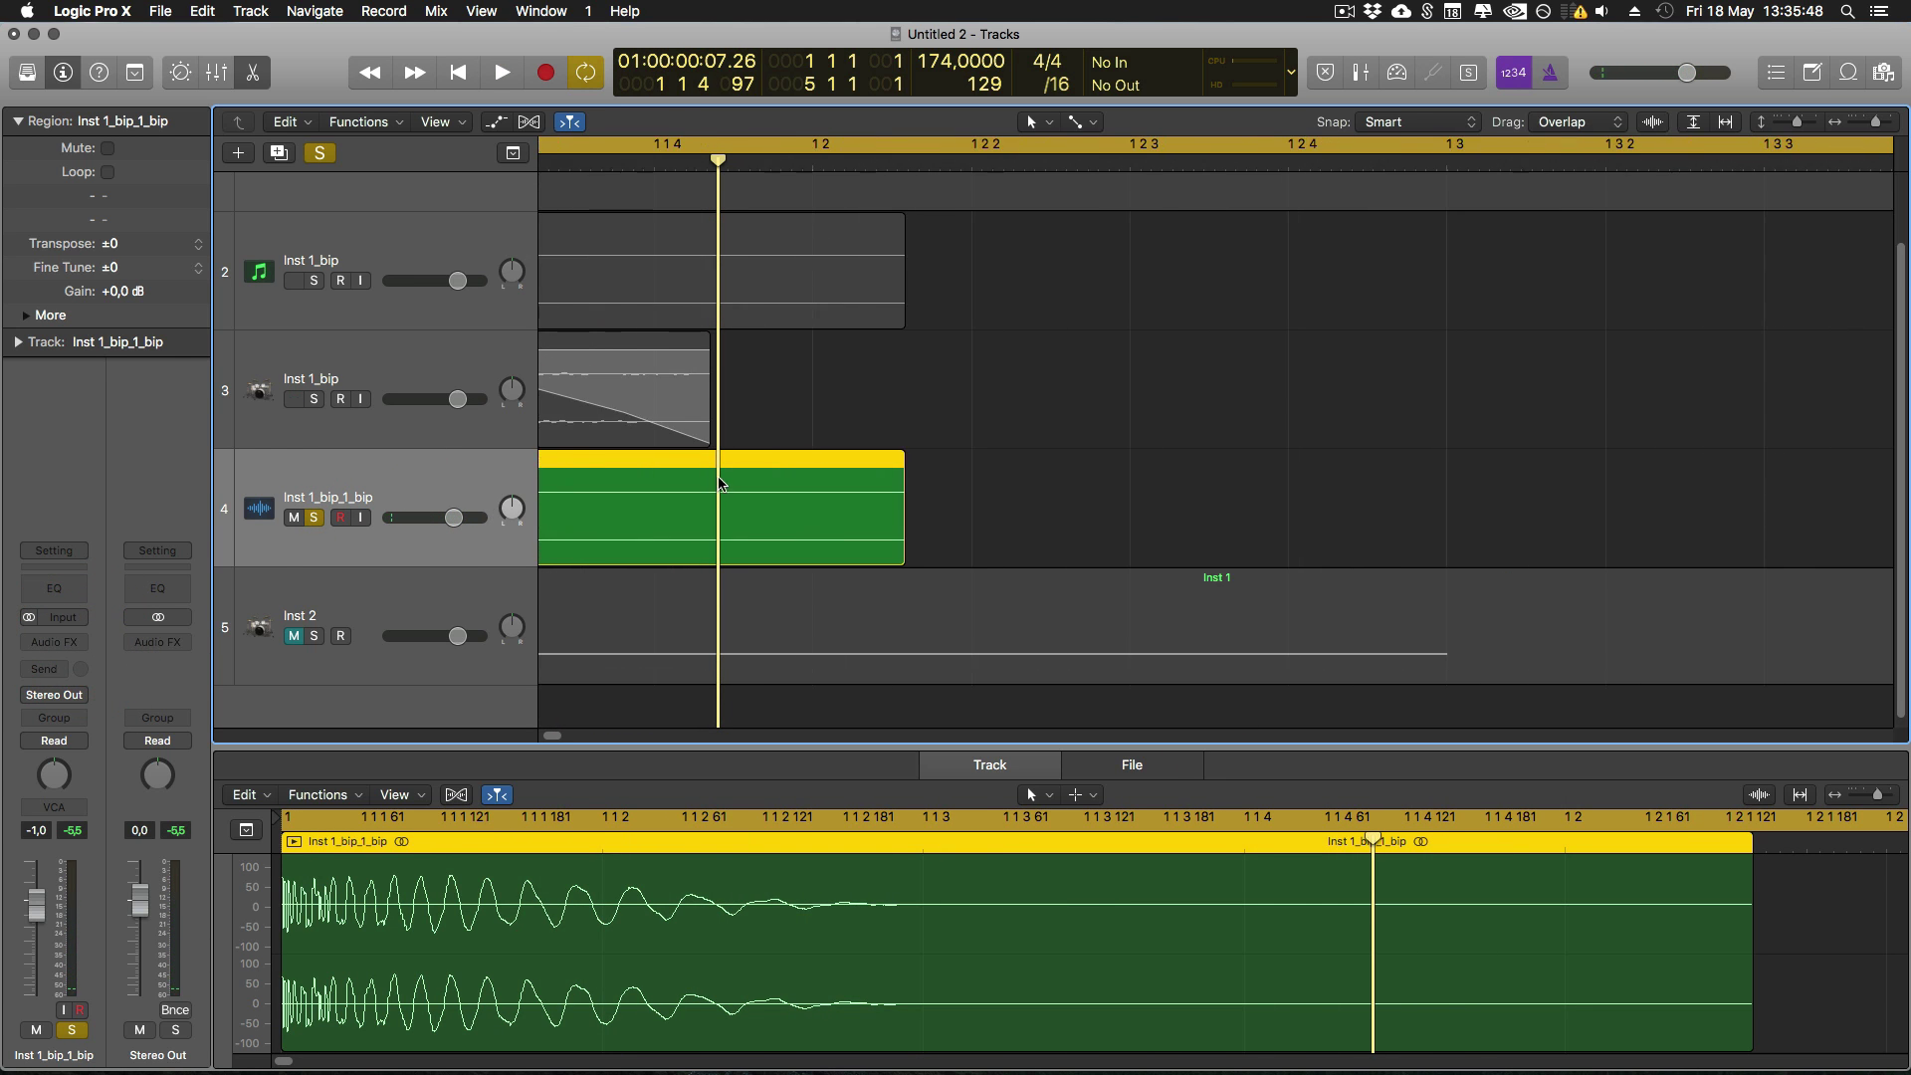
{"action": "key", "text": "super+Down"}
{"action": "scroll", "coordinate": [398, 535], "scroll_direction": "down", "scroll_amount": 2}
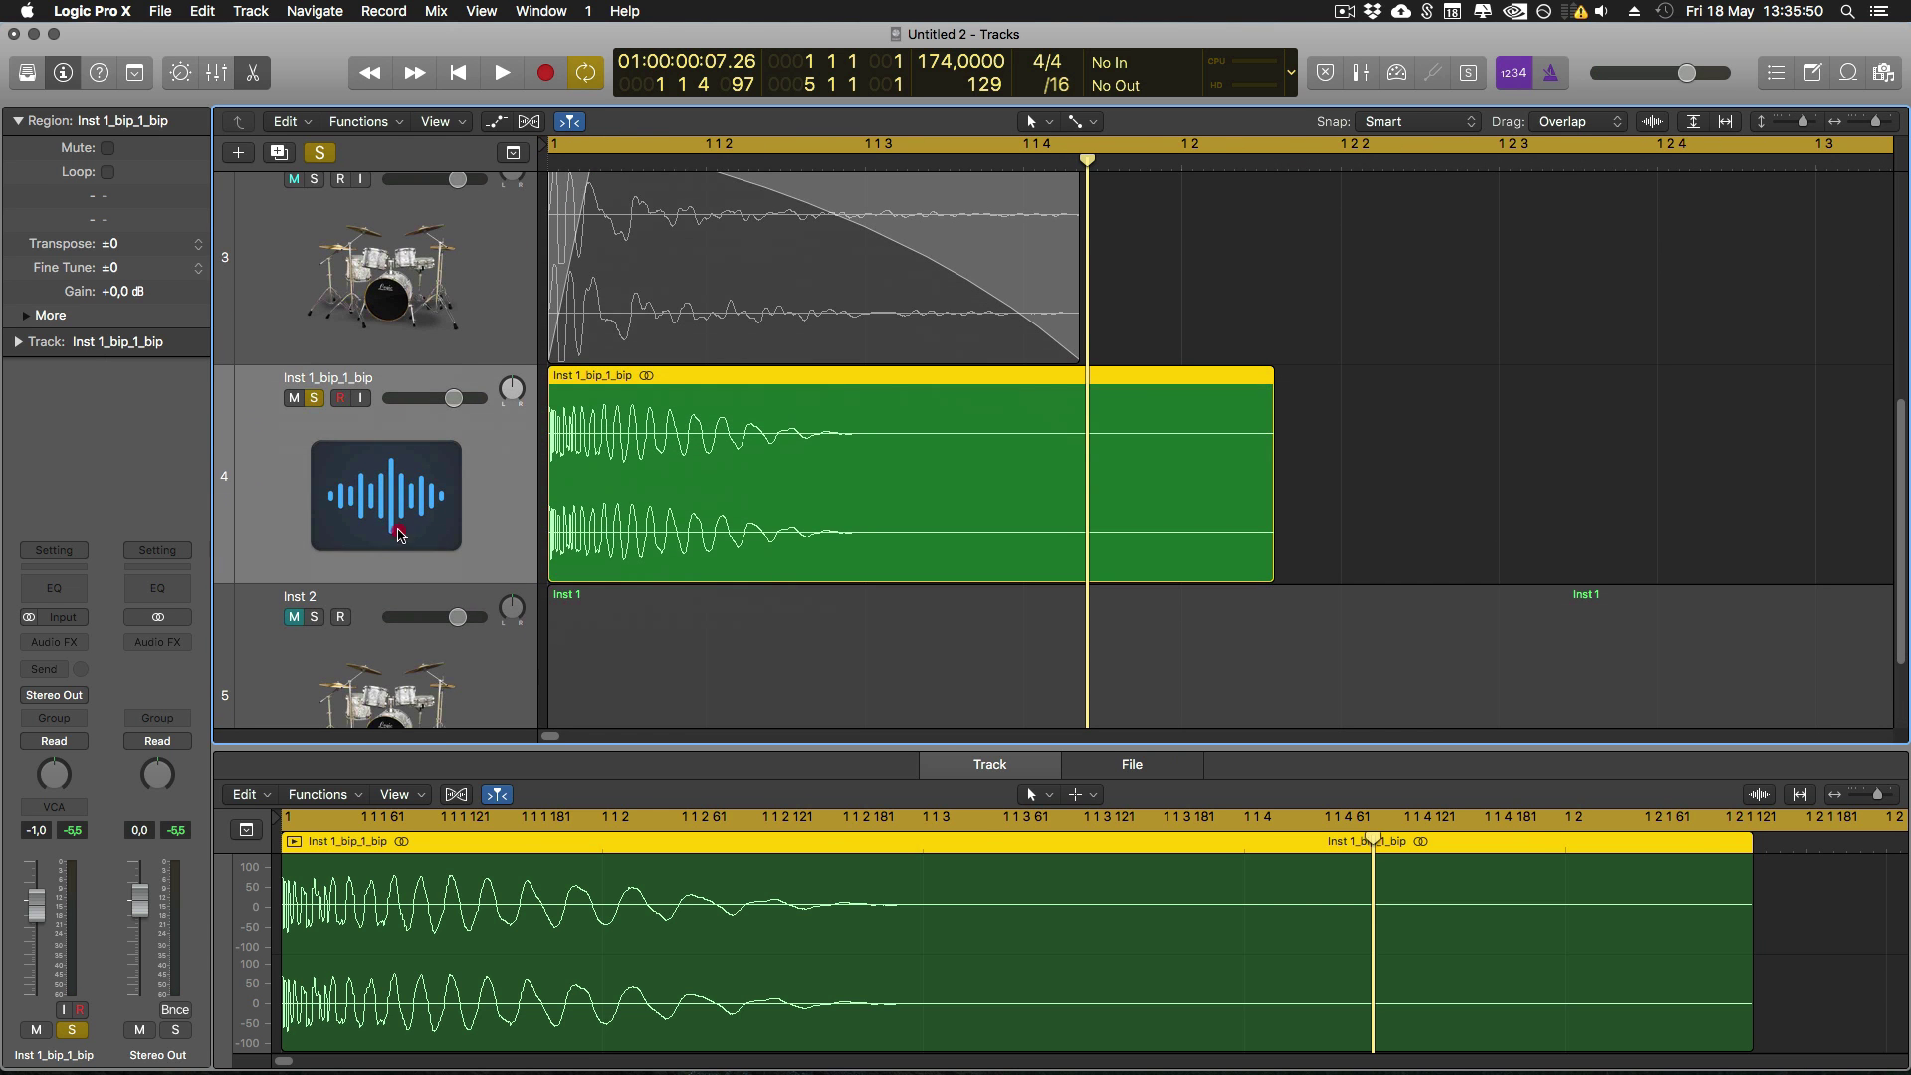
{"action": "left_click", "coordinate": [56, 639]}
{"action": "mouse_move", "coordinate": [131, 866]}
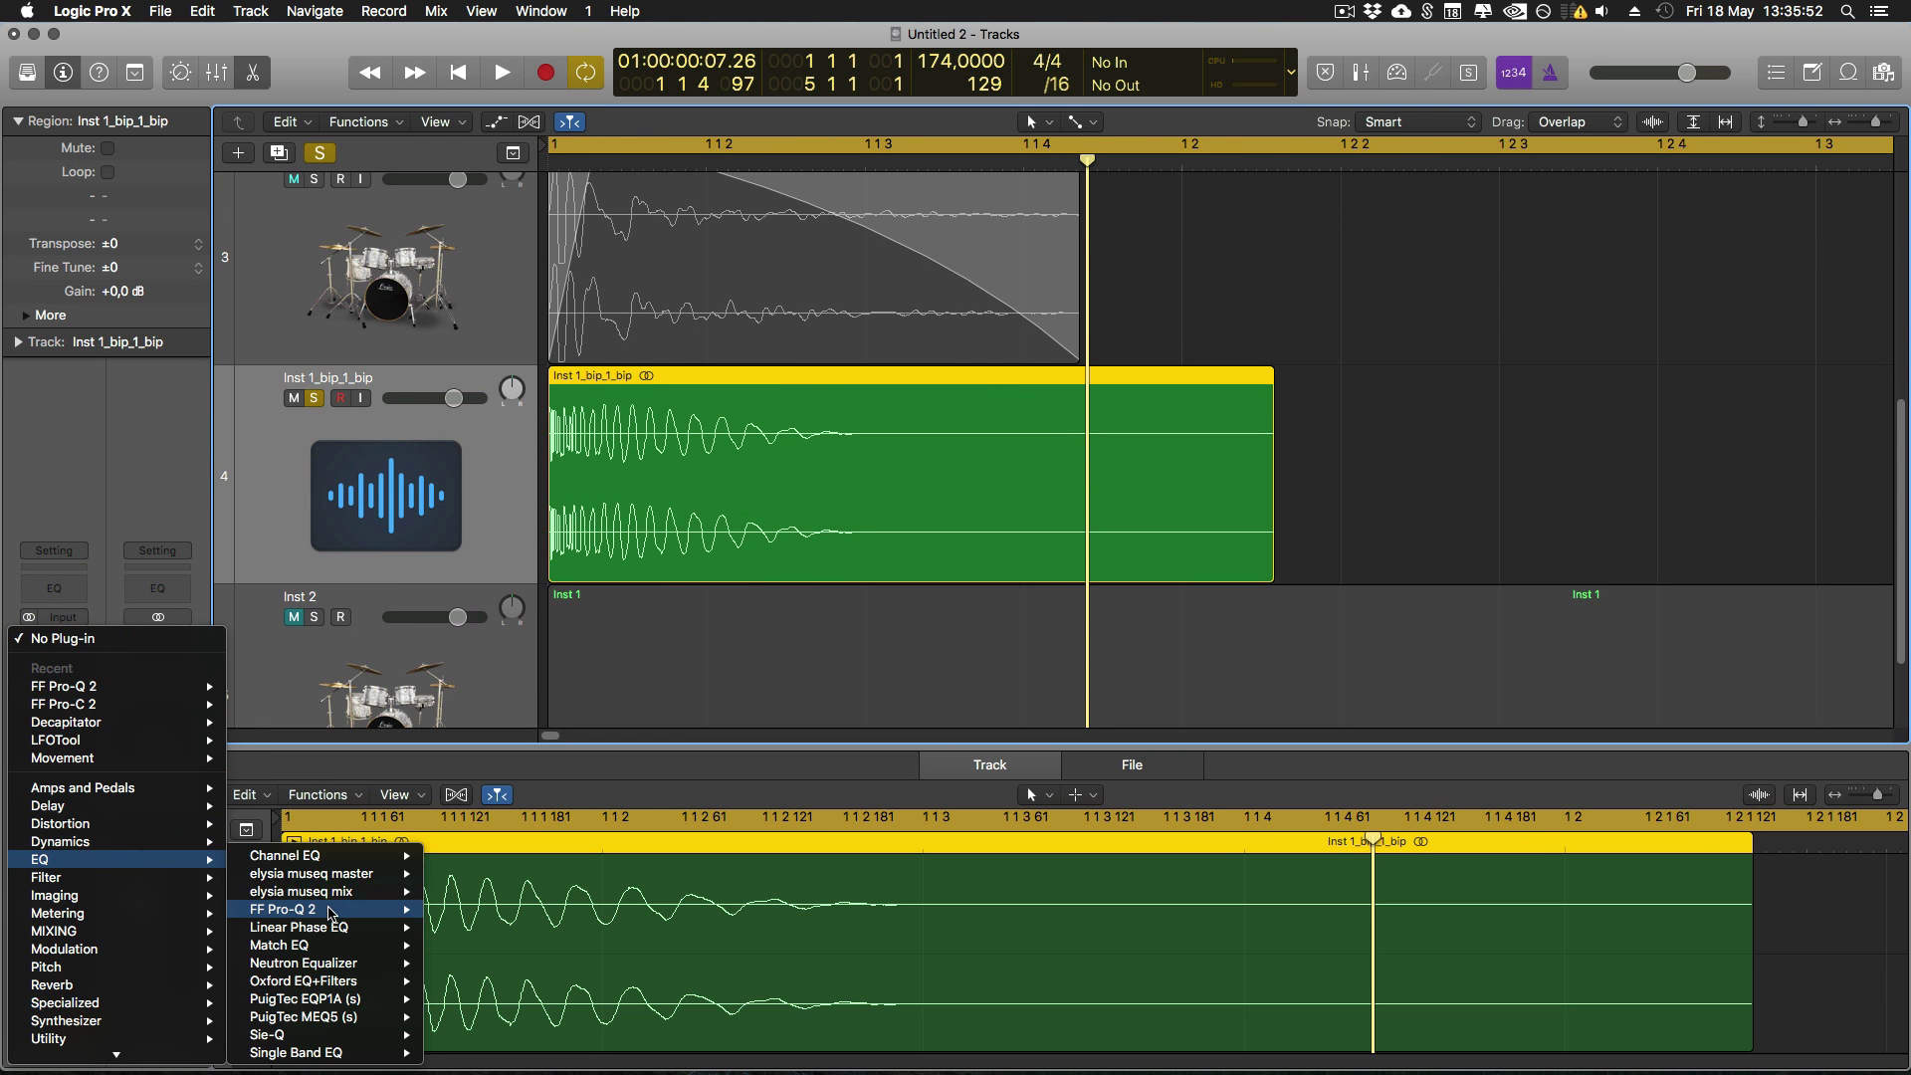
{"action": "left_click", "coordinate": [329, 912]}
{"action": "key", "text": "space"}
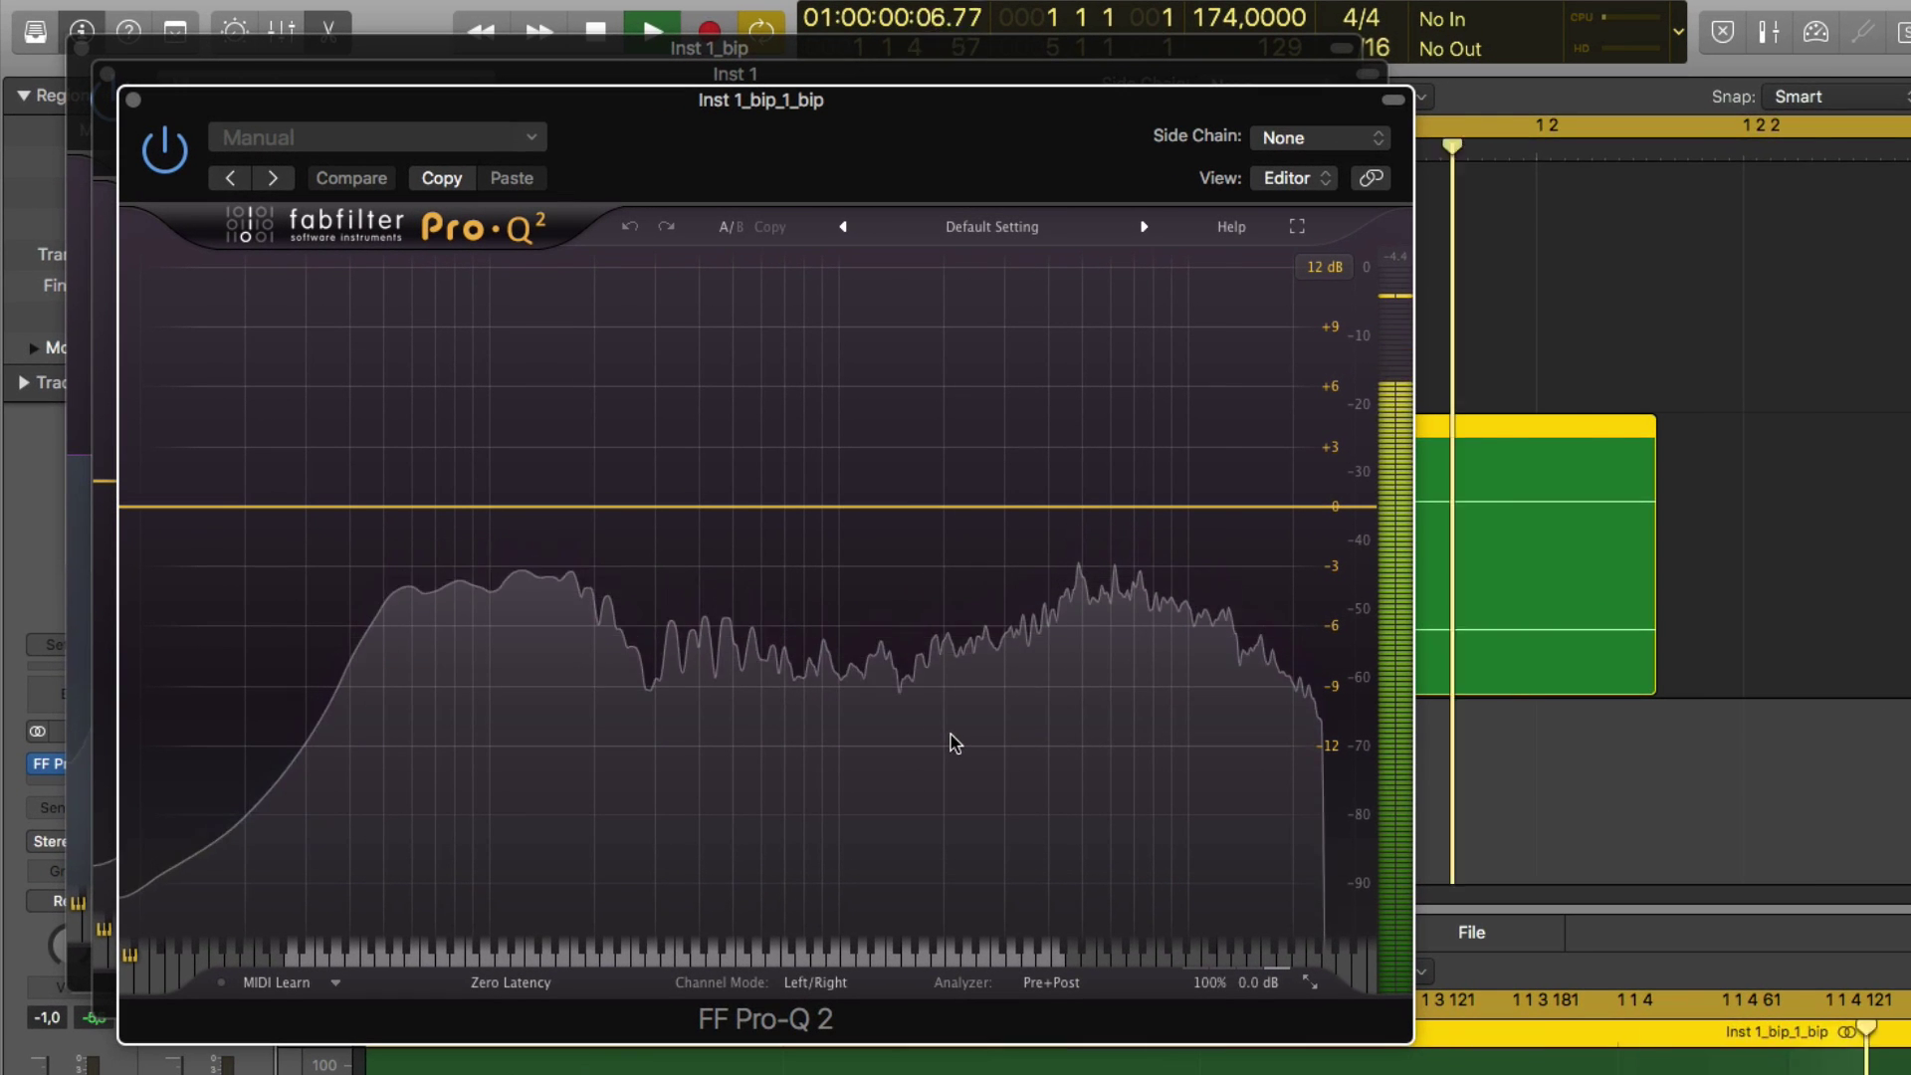
{"action": "key", "text": "space"}
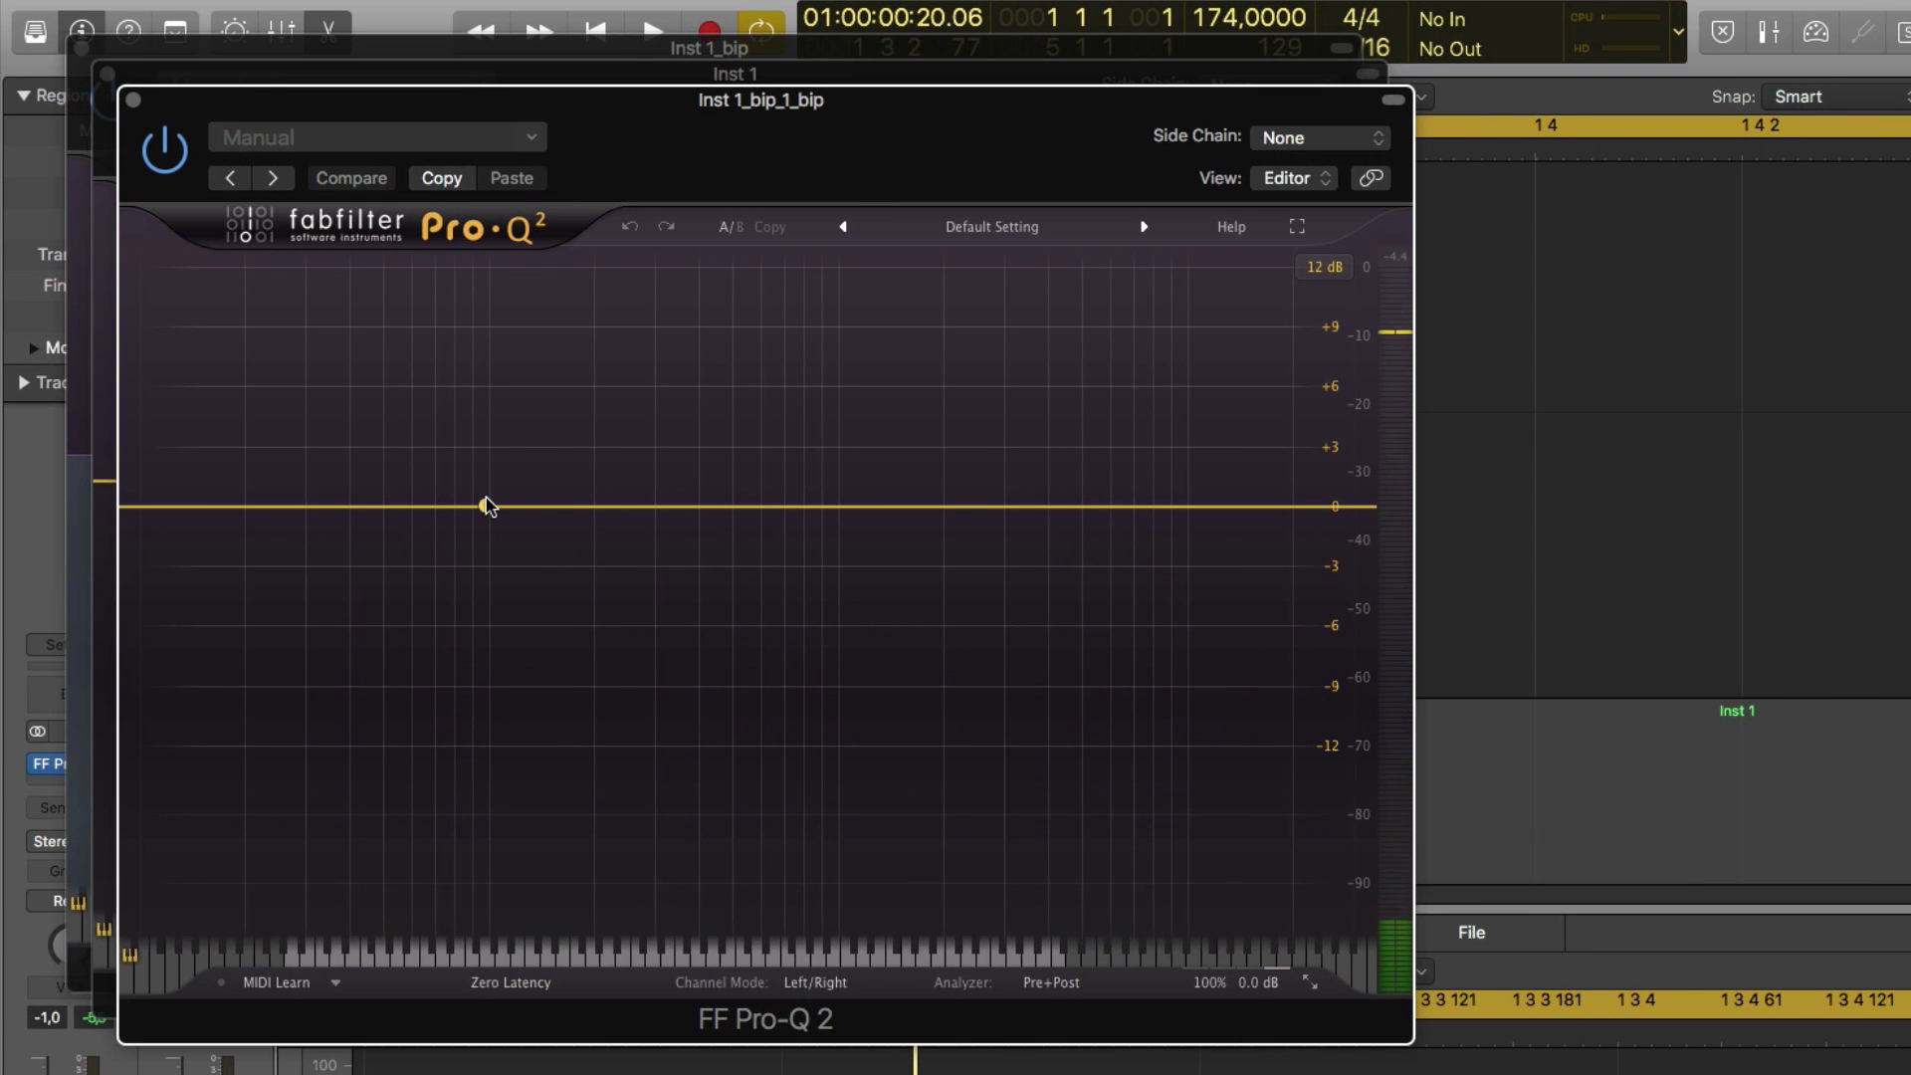
{"action": "key", "text": "space"}
{"action": "key", "text": "space"}
Add a bell boost of about 1.65 dB at about 66 Hz with a Q of about 1.17, then hide the equalizer.
{"action": "left_click_drag", "start_coordinate": [443, 507], "coordinate": [419, 459]}
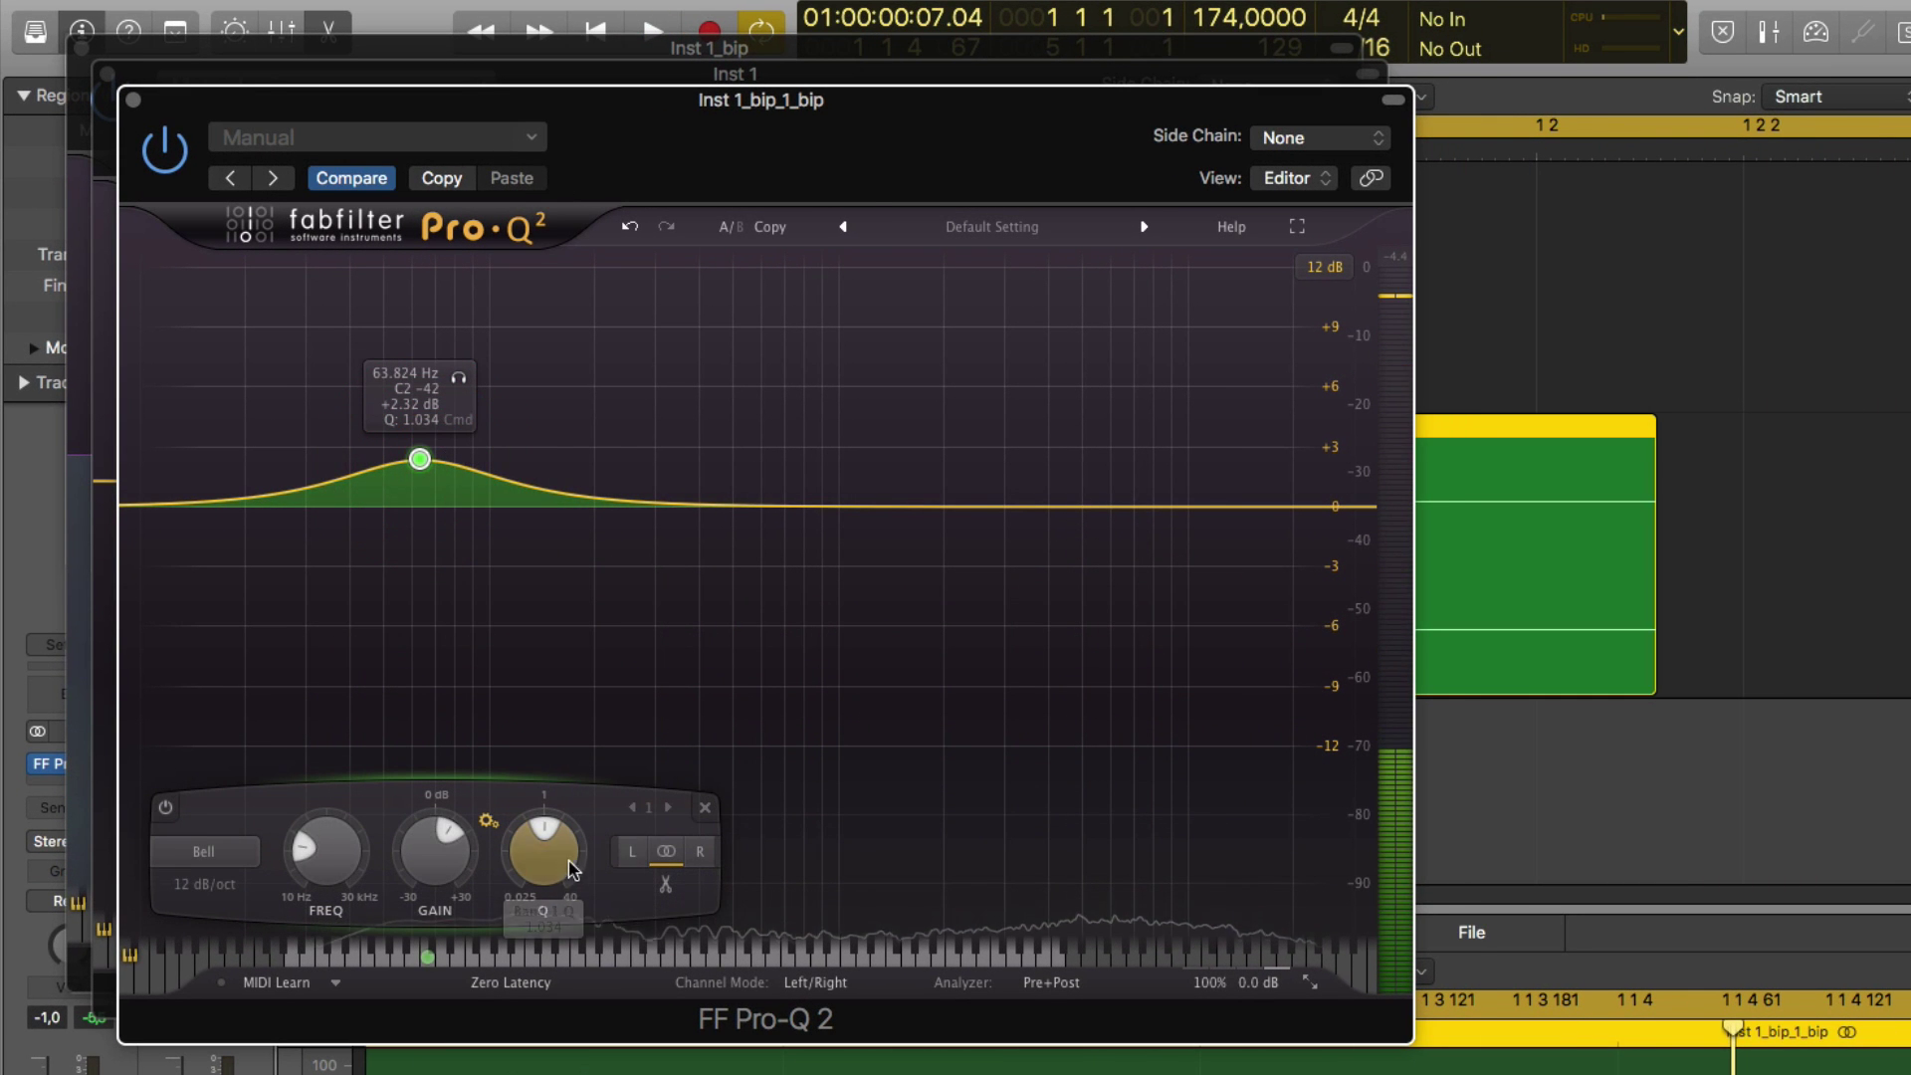
{"action": "left_click_drag", "start_coordinate": [572, 869], "coordinate": [572, 858]}
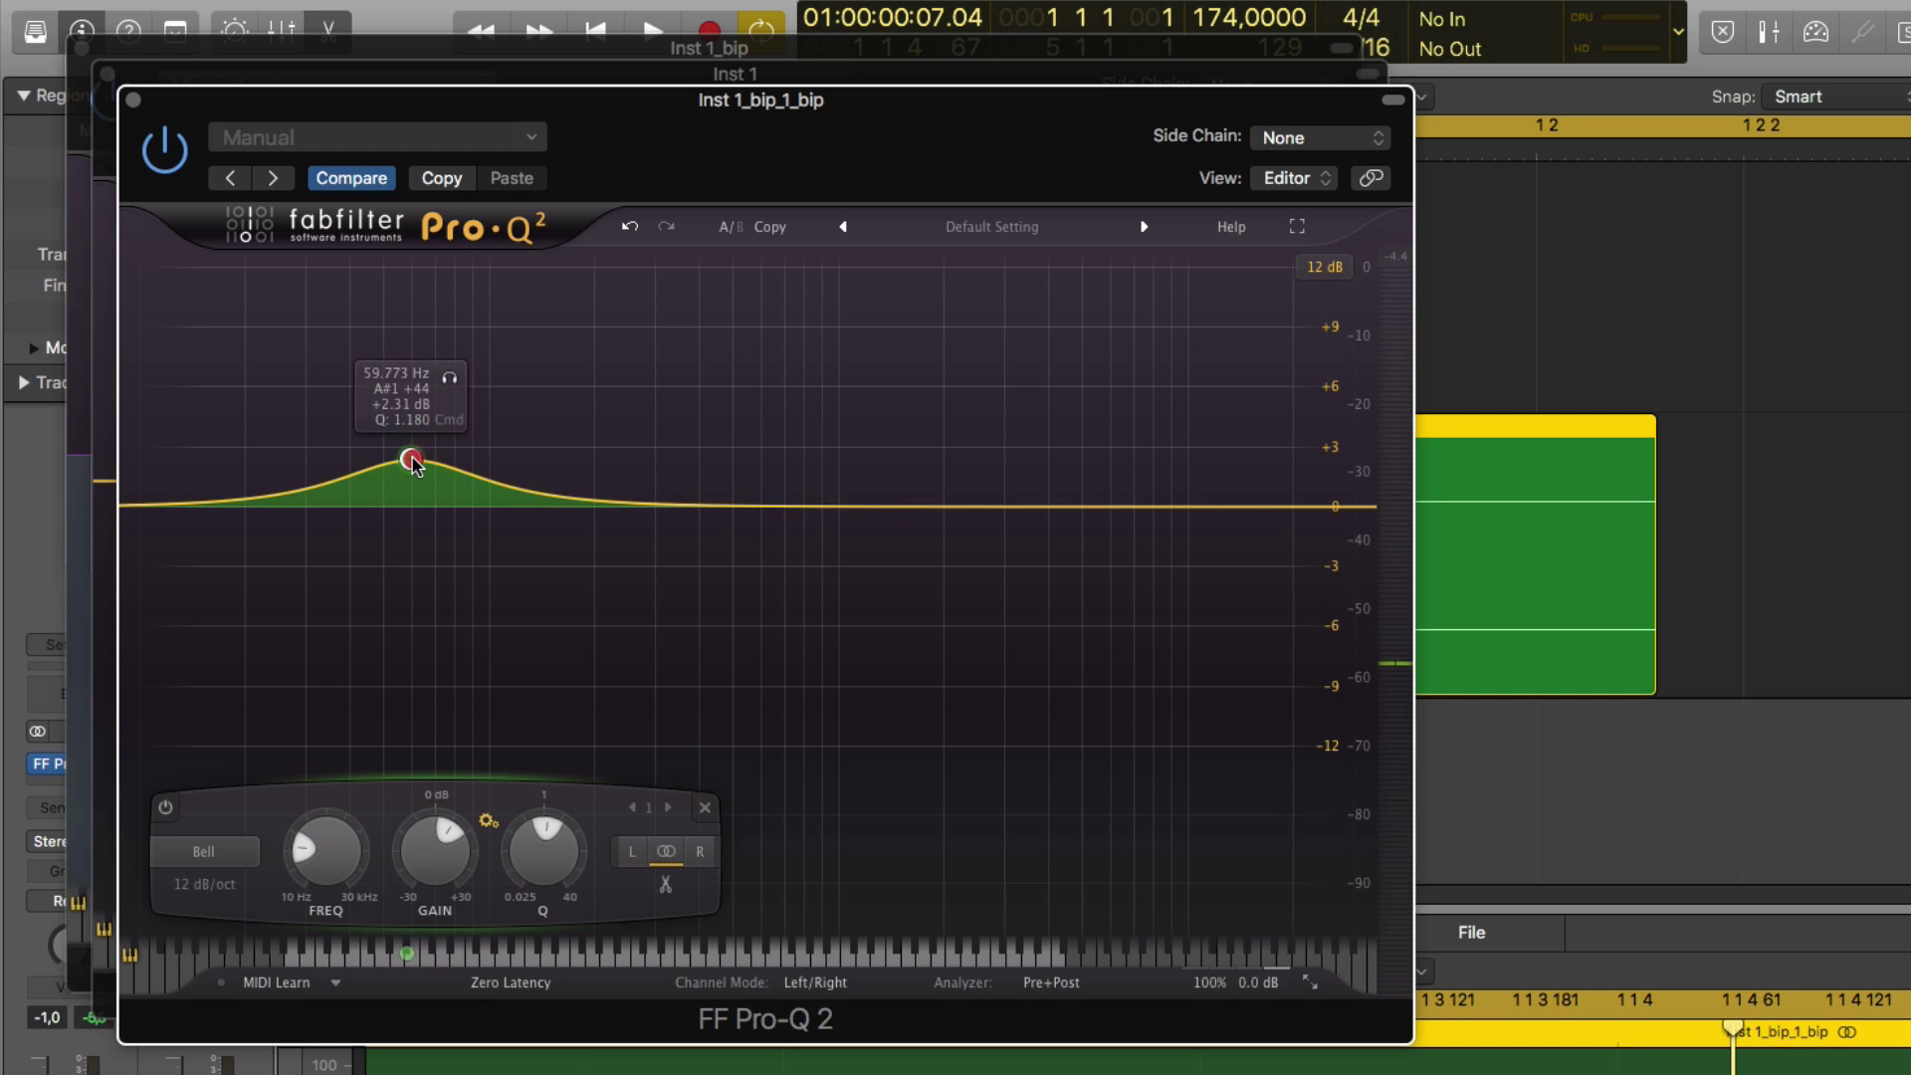
{"action": "left_click_drag", "start_coordinate": [412, 461], "coordinate": [428, 479]}
{"action": "left_click_drag", "start_coordinate": [462, 393], "coordinate": [470, 402]}
{"action": "key", "text": "space"}
{"action": "key", "text": "space"}
{"action": "left_click_drag", "start_coordinate": [423, 478], "coordinate": [425, 472]}
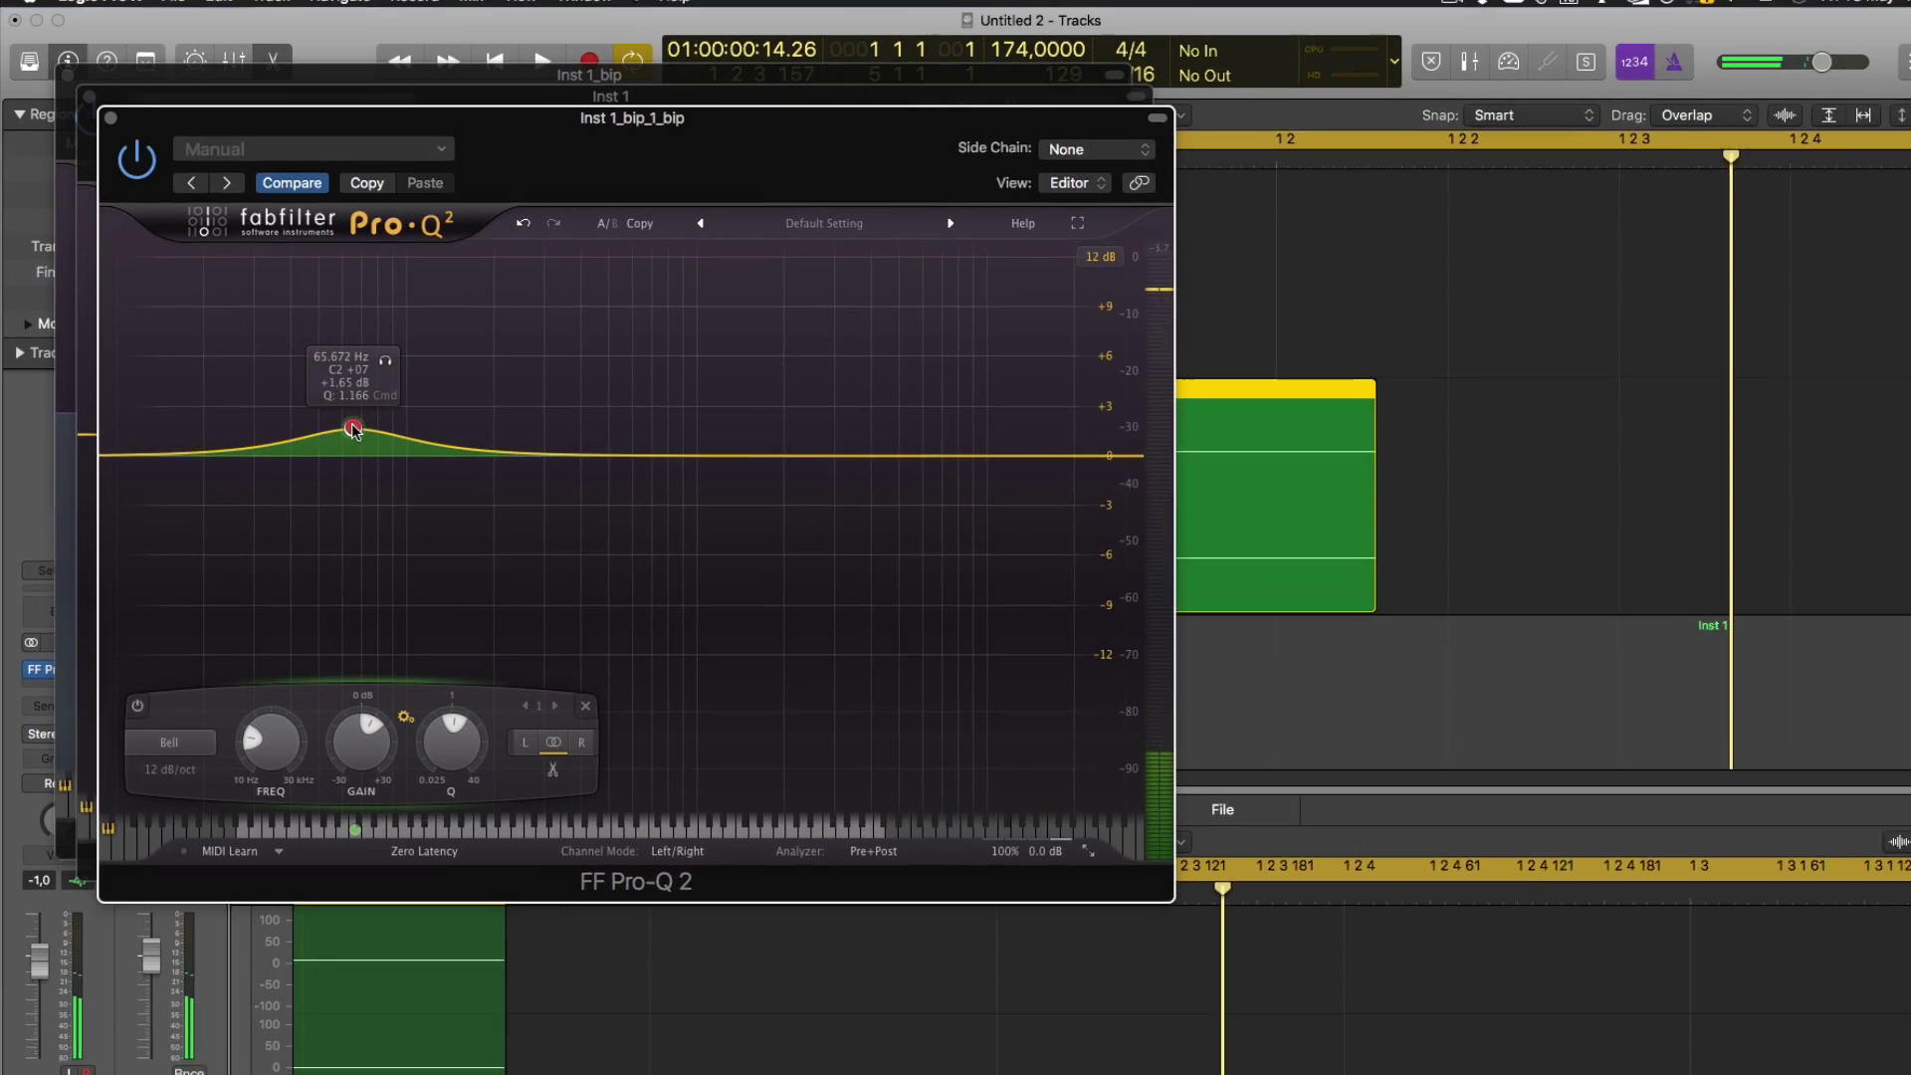
{"action": "key", "text": "v"}
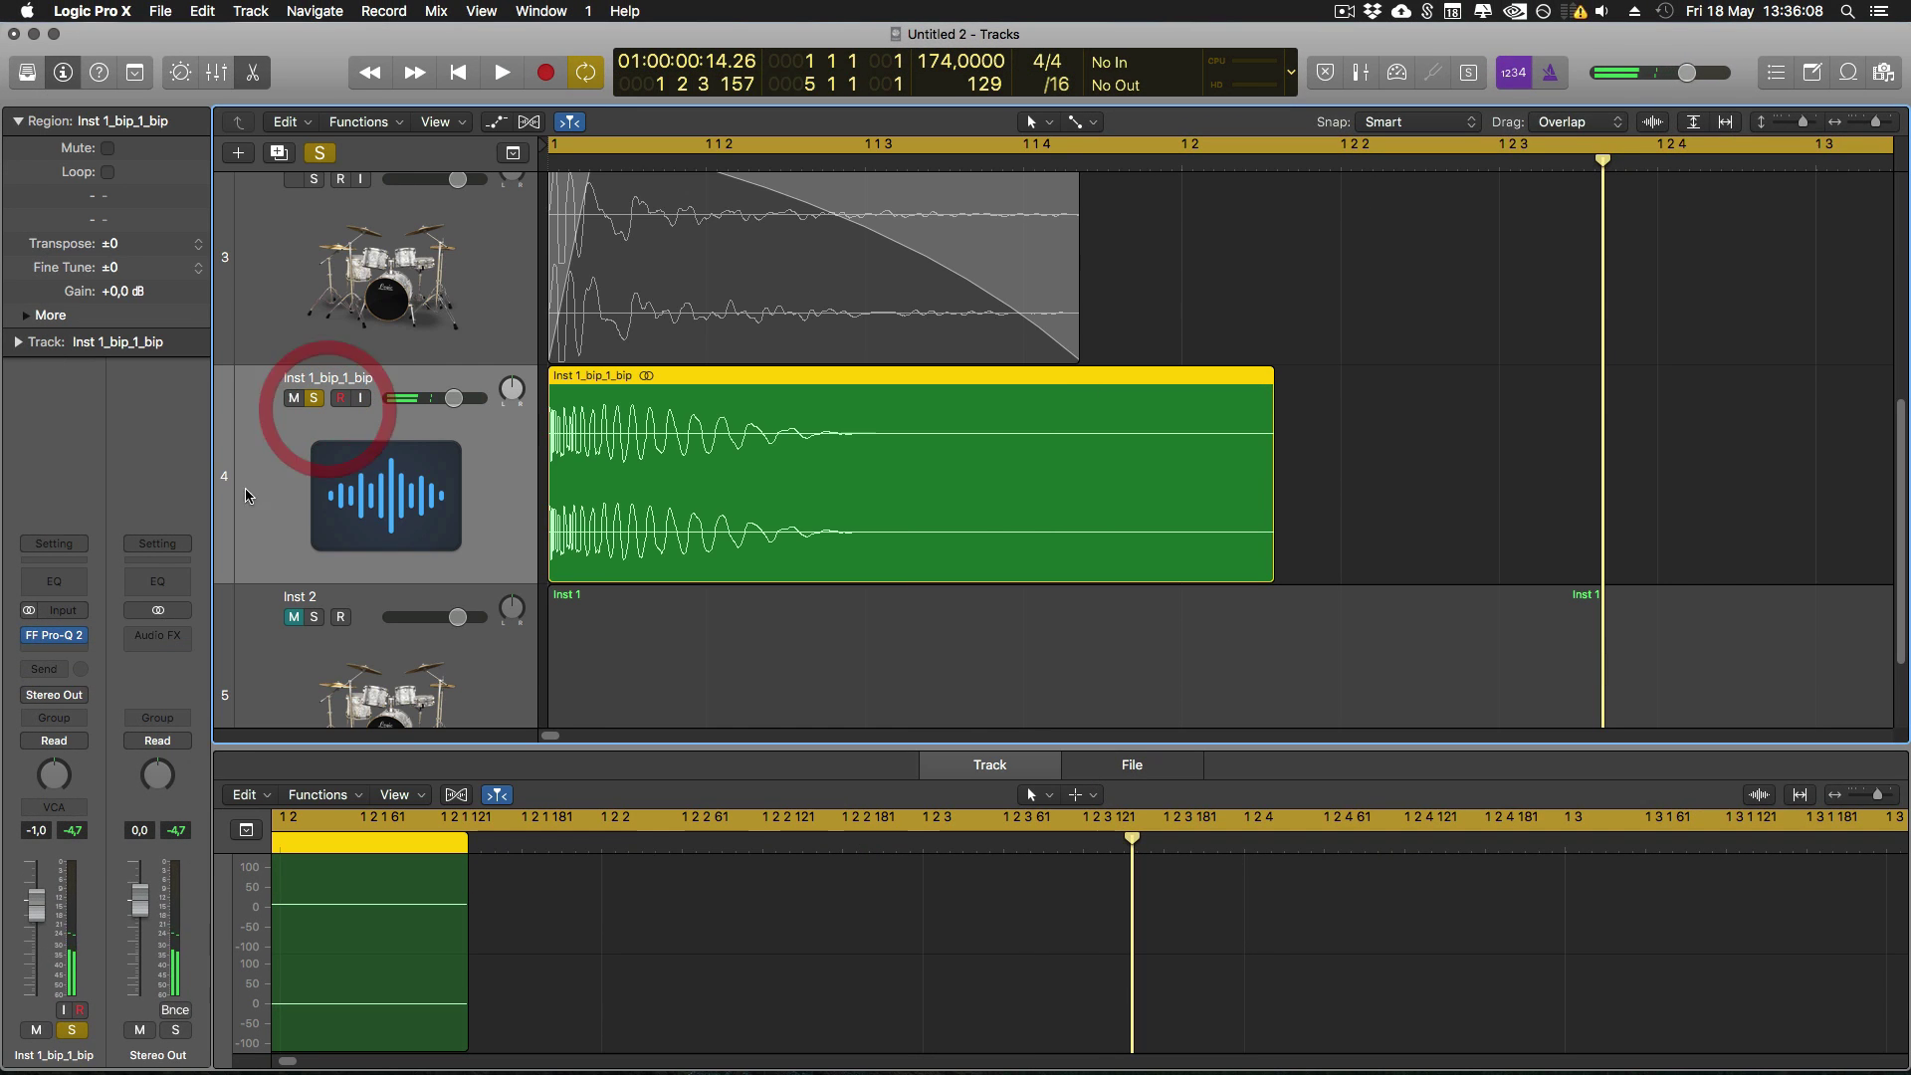
Insert FF Pro-C 2 on Inst 1_bip_1_bip, close the other plug-in windows and place the compressor window clear of the waveform.
{"action": "left_click", "coordinate": [45, 647]}
{"action": "mouse_move", "coordinate": [119, 856]}
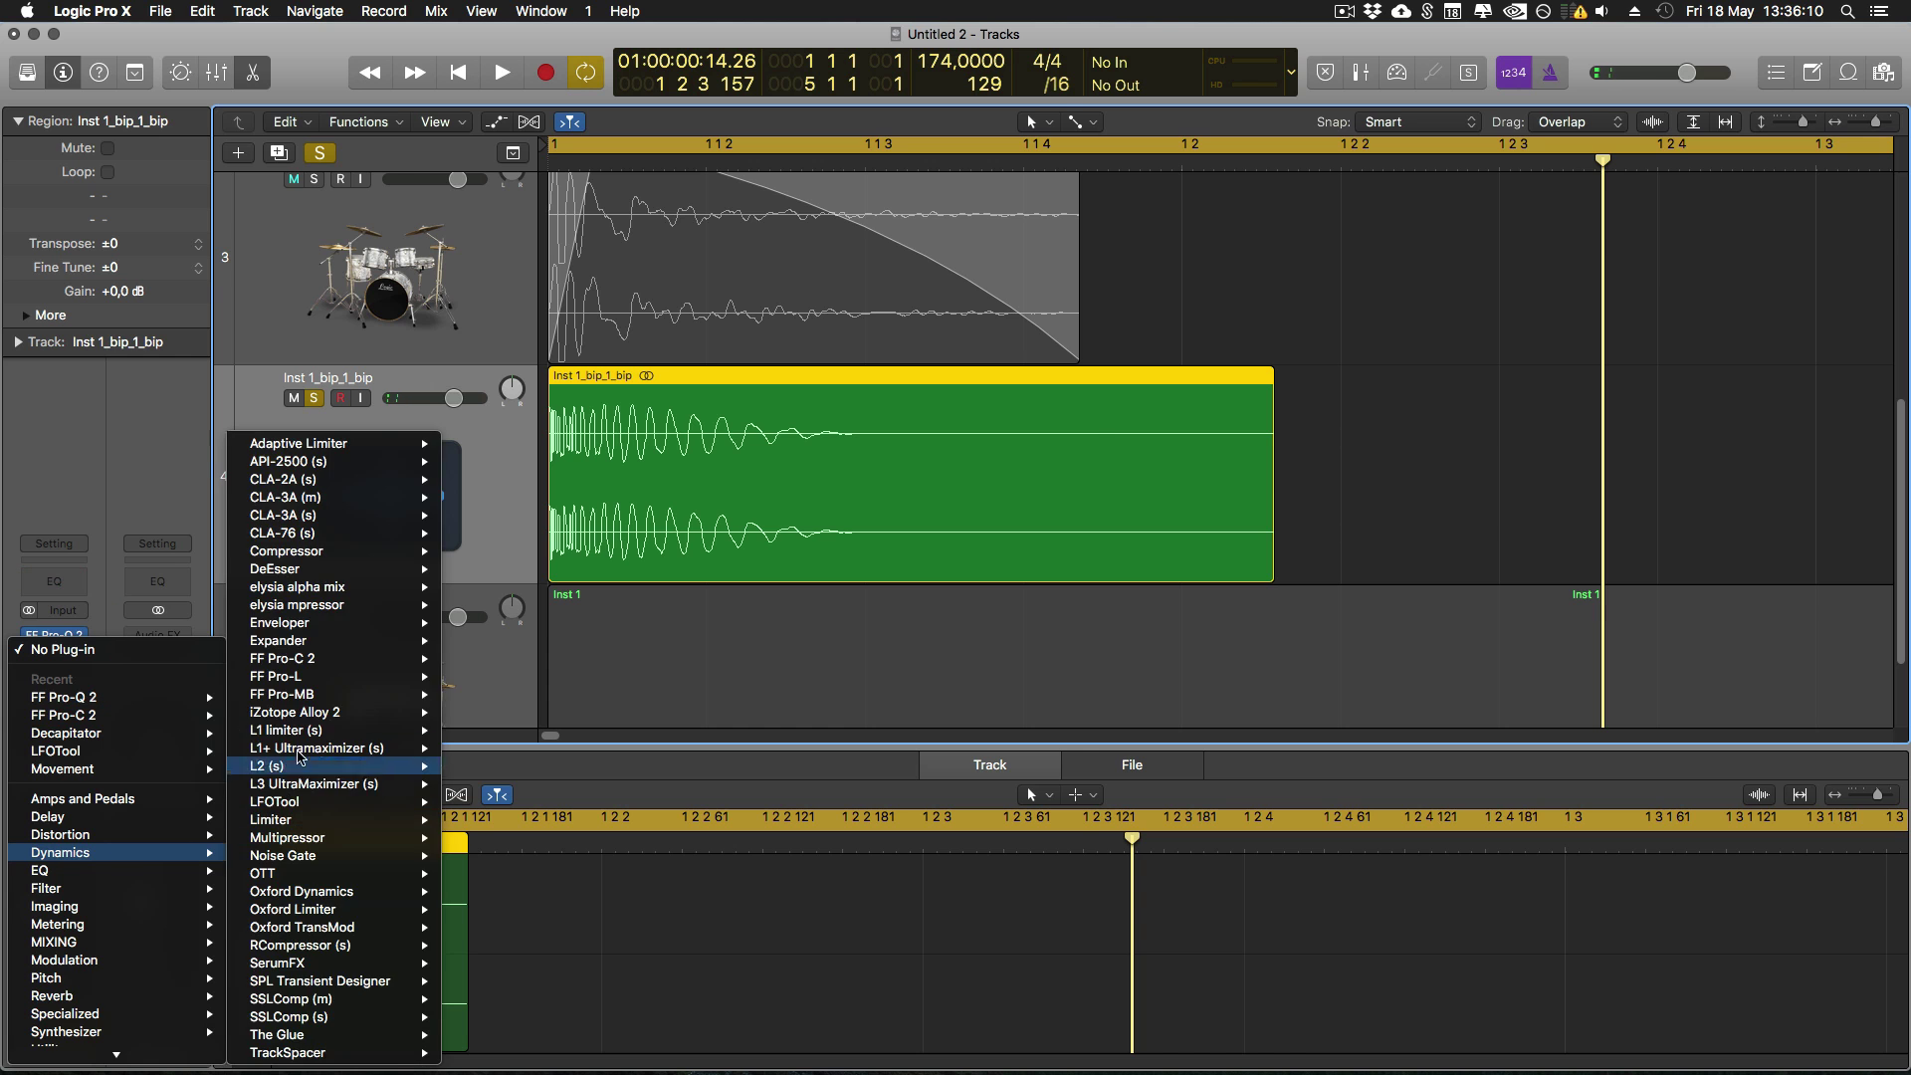
{"action": "left_click", "coordinate": [316, 661]}
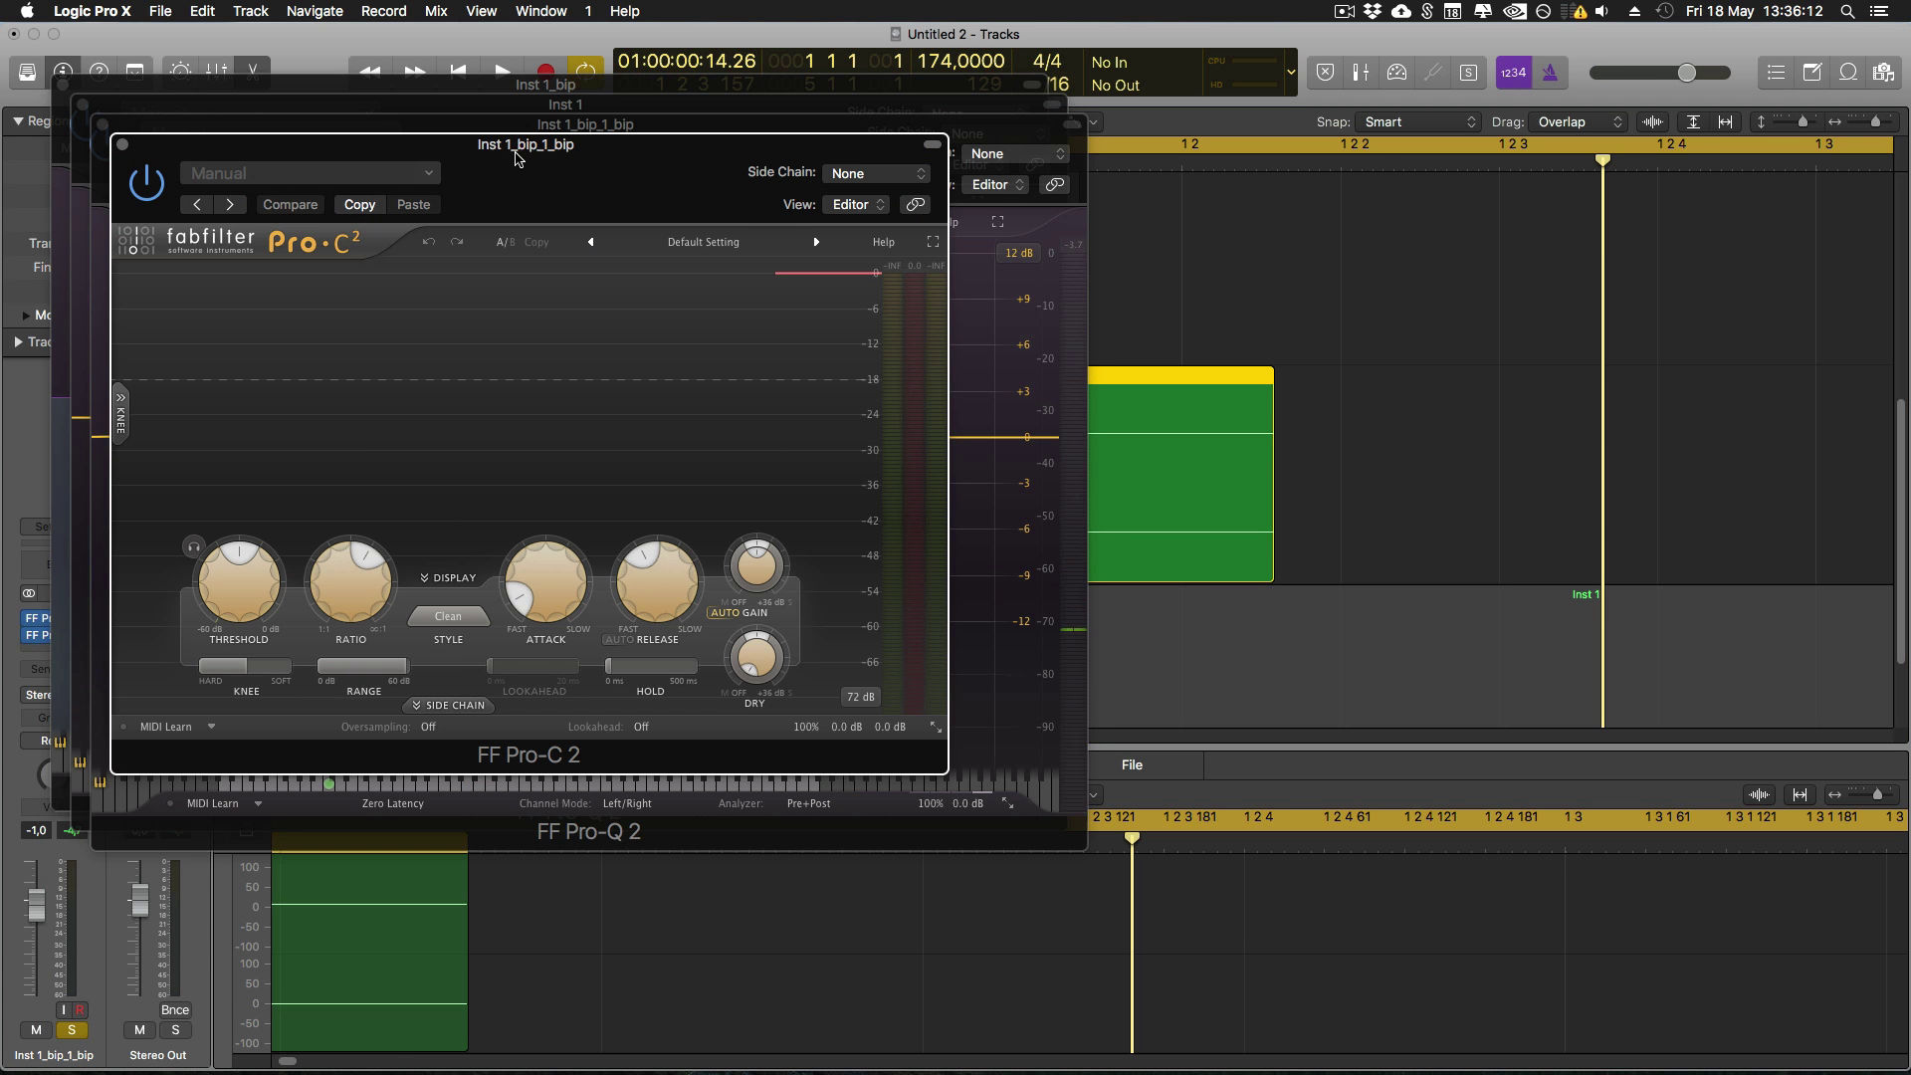
{"action": "left_click", "coordinate": [124, 147], "text": "alt"}
{"action": "left_click", "coordinate": [1007, 369]}
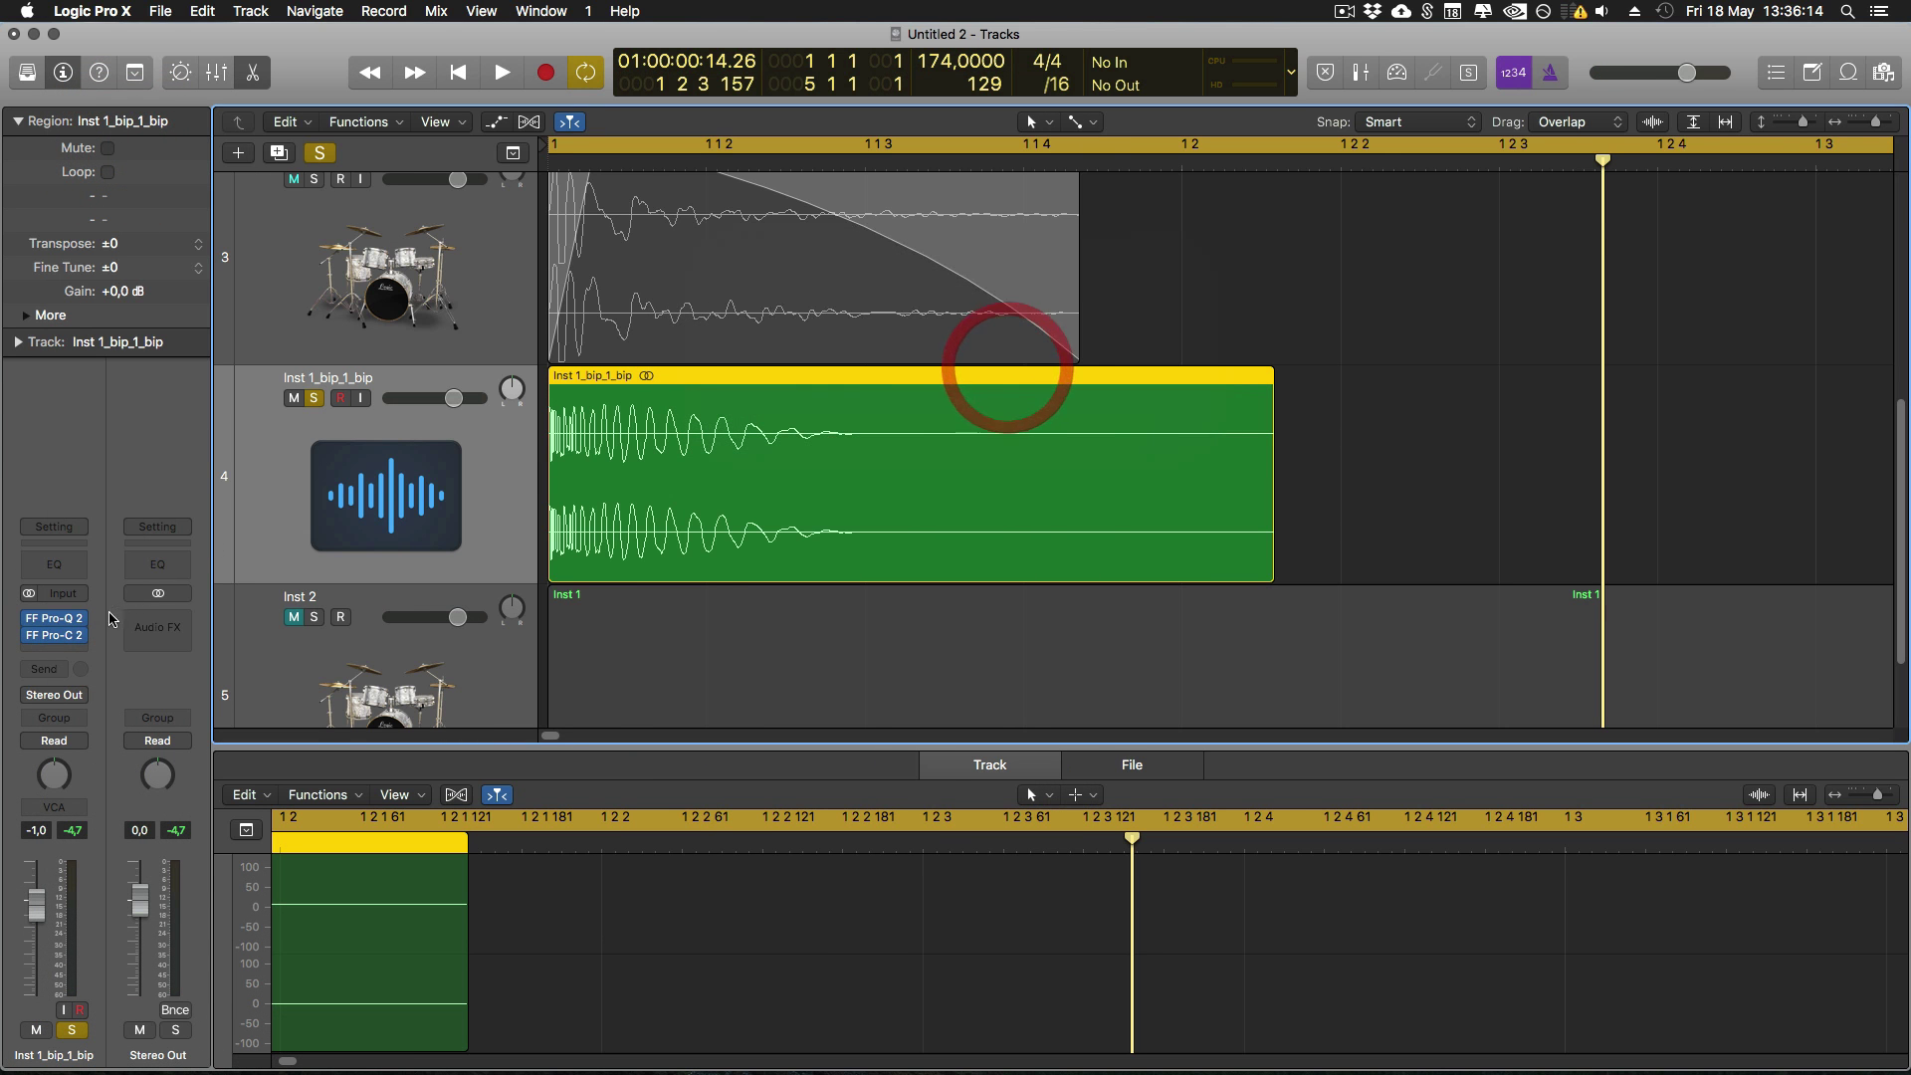
{"action": "left_click", "coordinate": [59, 638]}
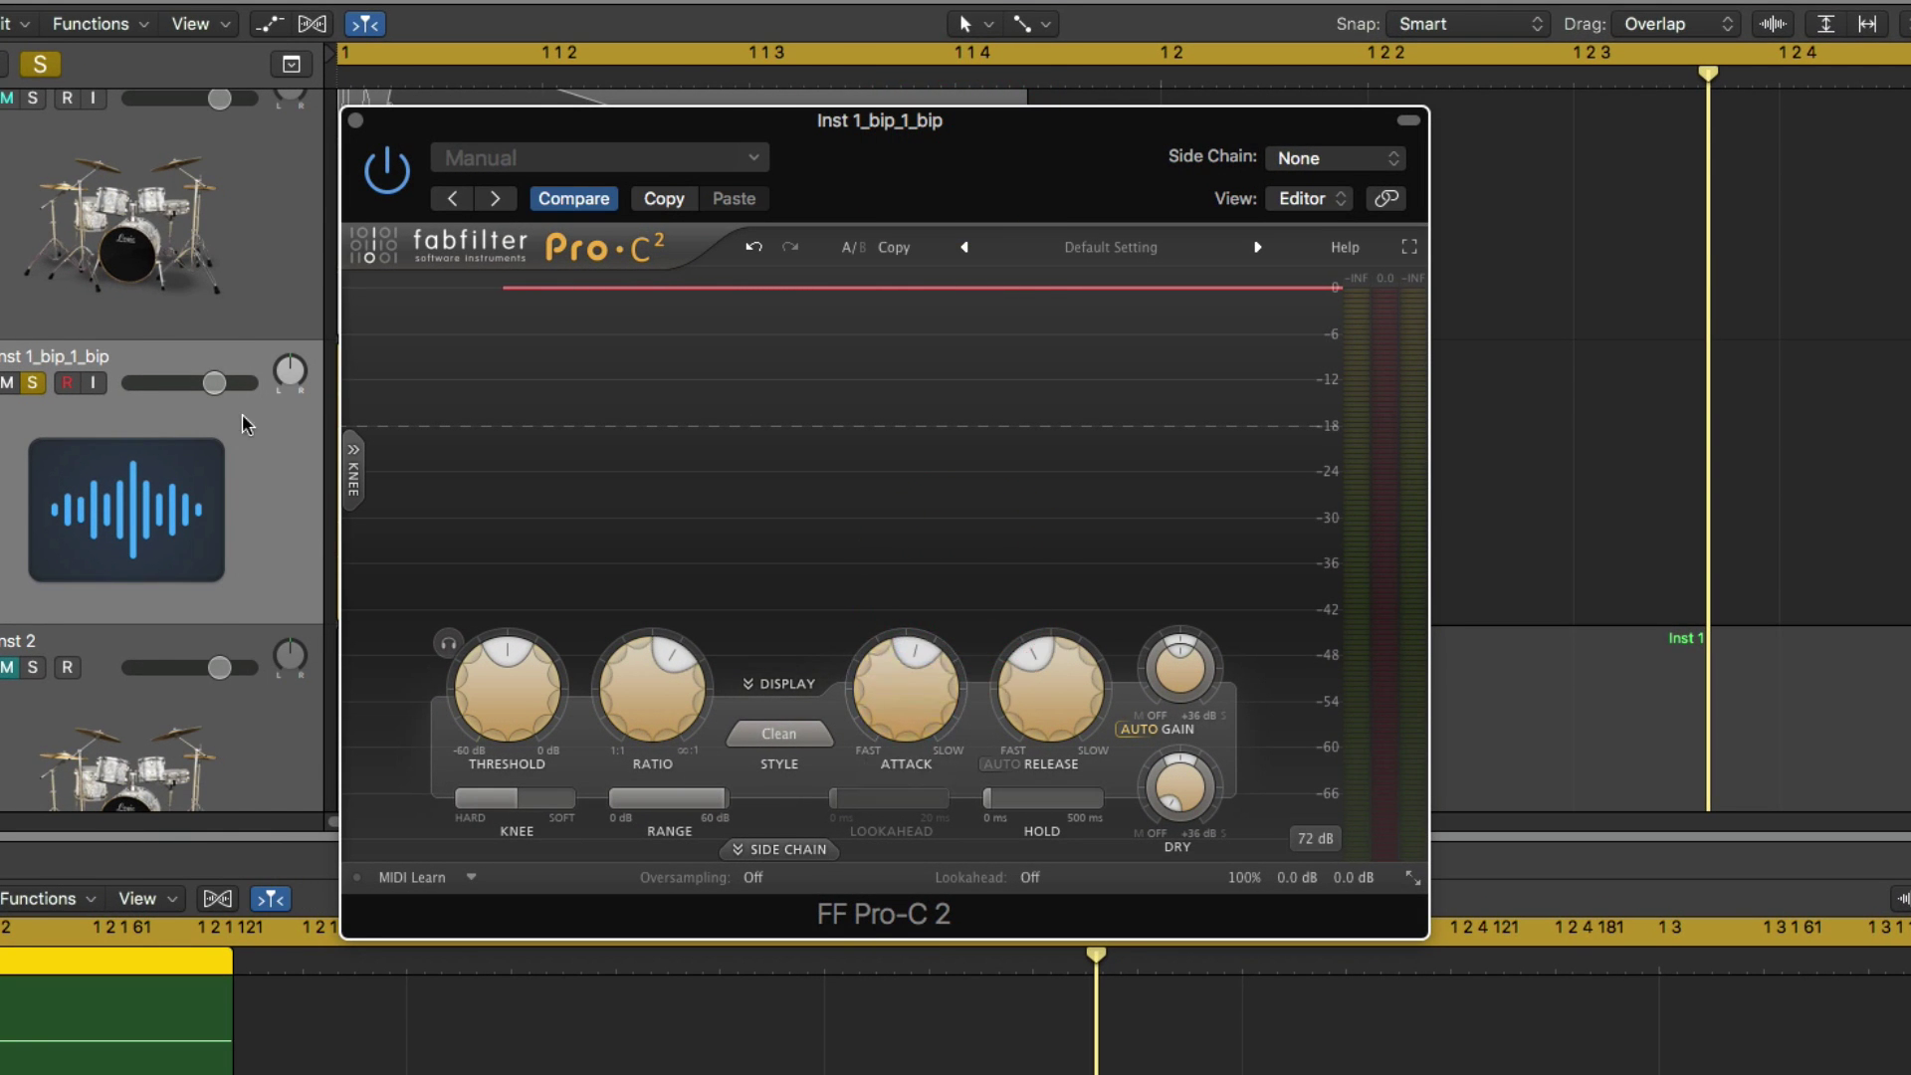
{"action": "left_click_drag", "start_coordinate": [895, 150], "coordinate": [1367, 160]}
{"action": "scroll", "coordinate": [442, 506], "scroll_direction": "up", "scroll_amount": 5}
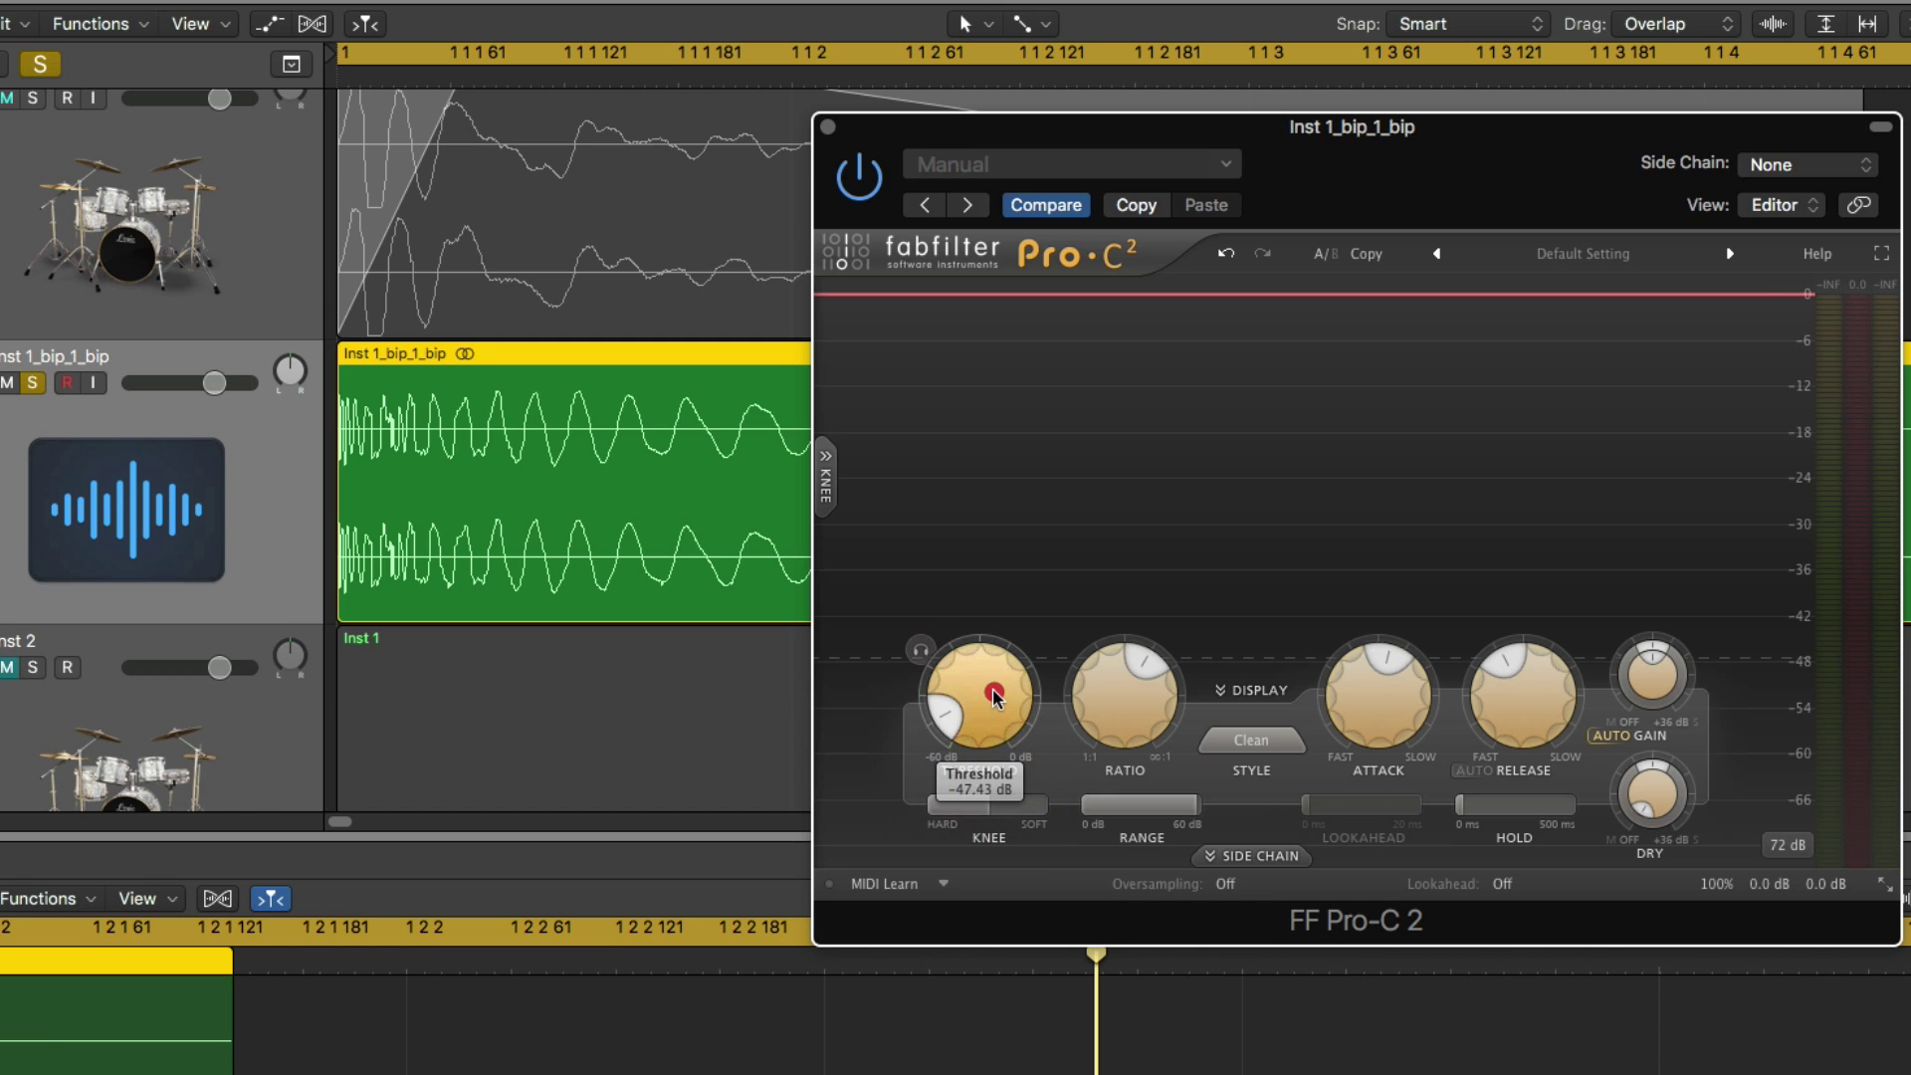
Set the compressor threshold to about -45 dB and slow the attack slightly while the kick plays.
{"action": "key", "text": "space"}
{"action": "left_click_drag", "start_coordinate": [1009, 710], "coordinate": [969, 737]}
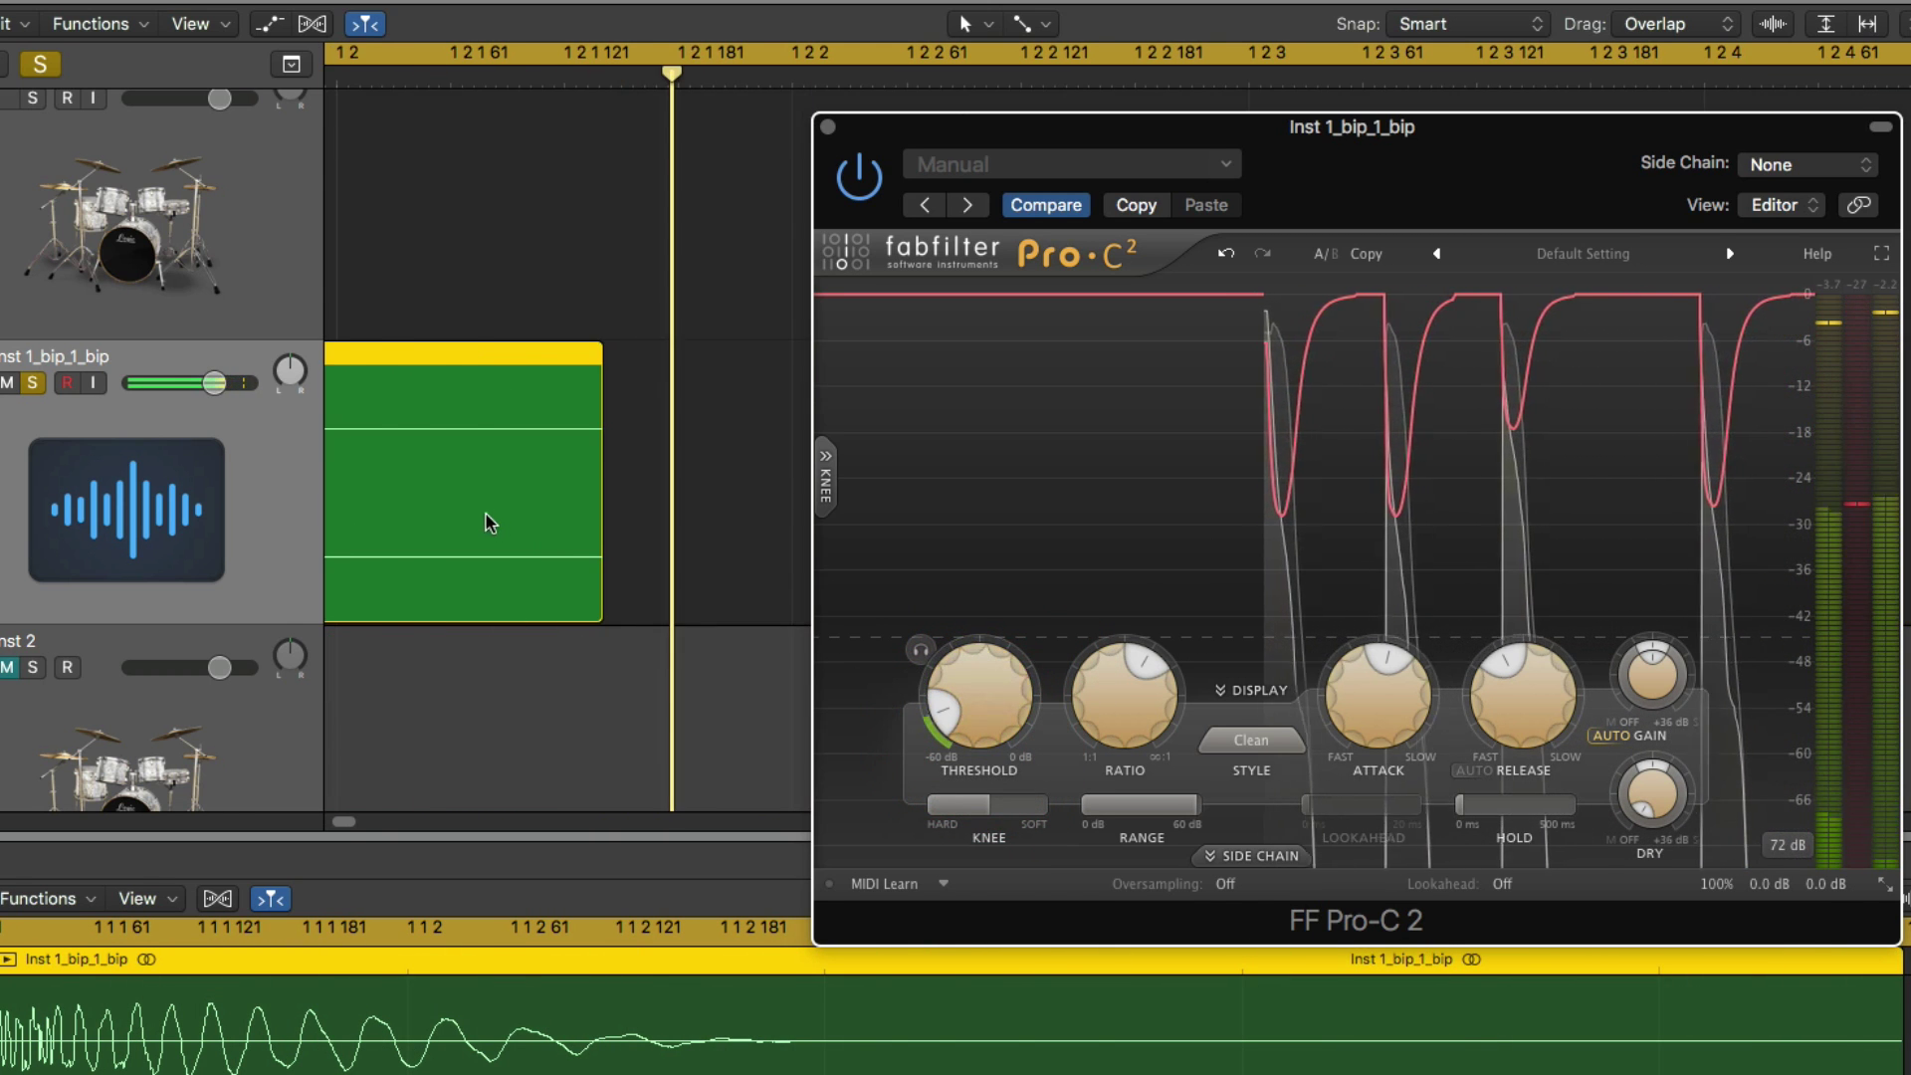
{"action": "left_click_drag", "start_coordinate": [1356, 708], "coordinate": [1387, 685]}
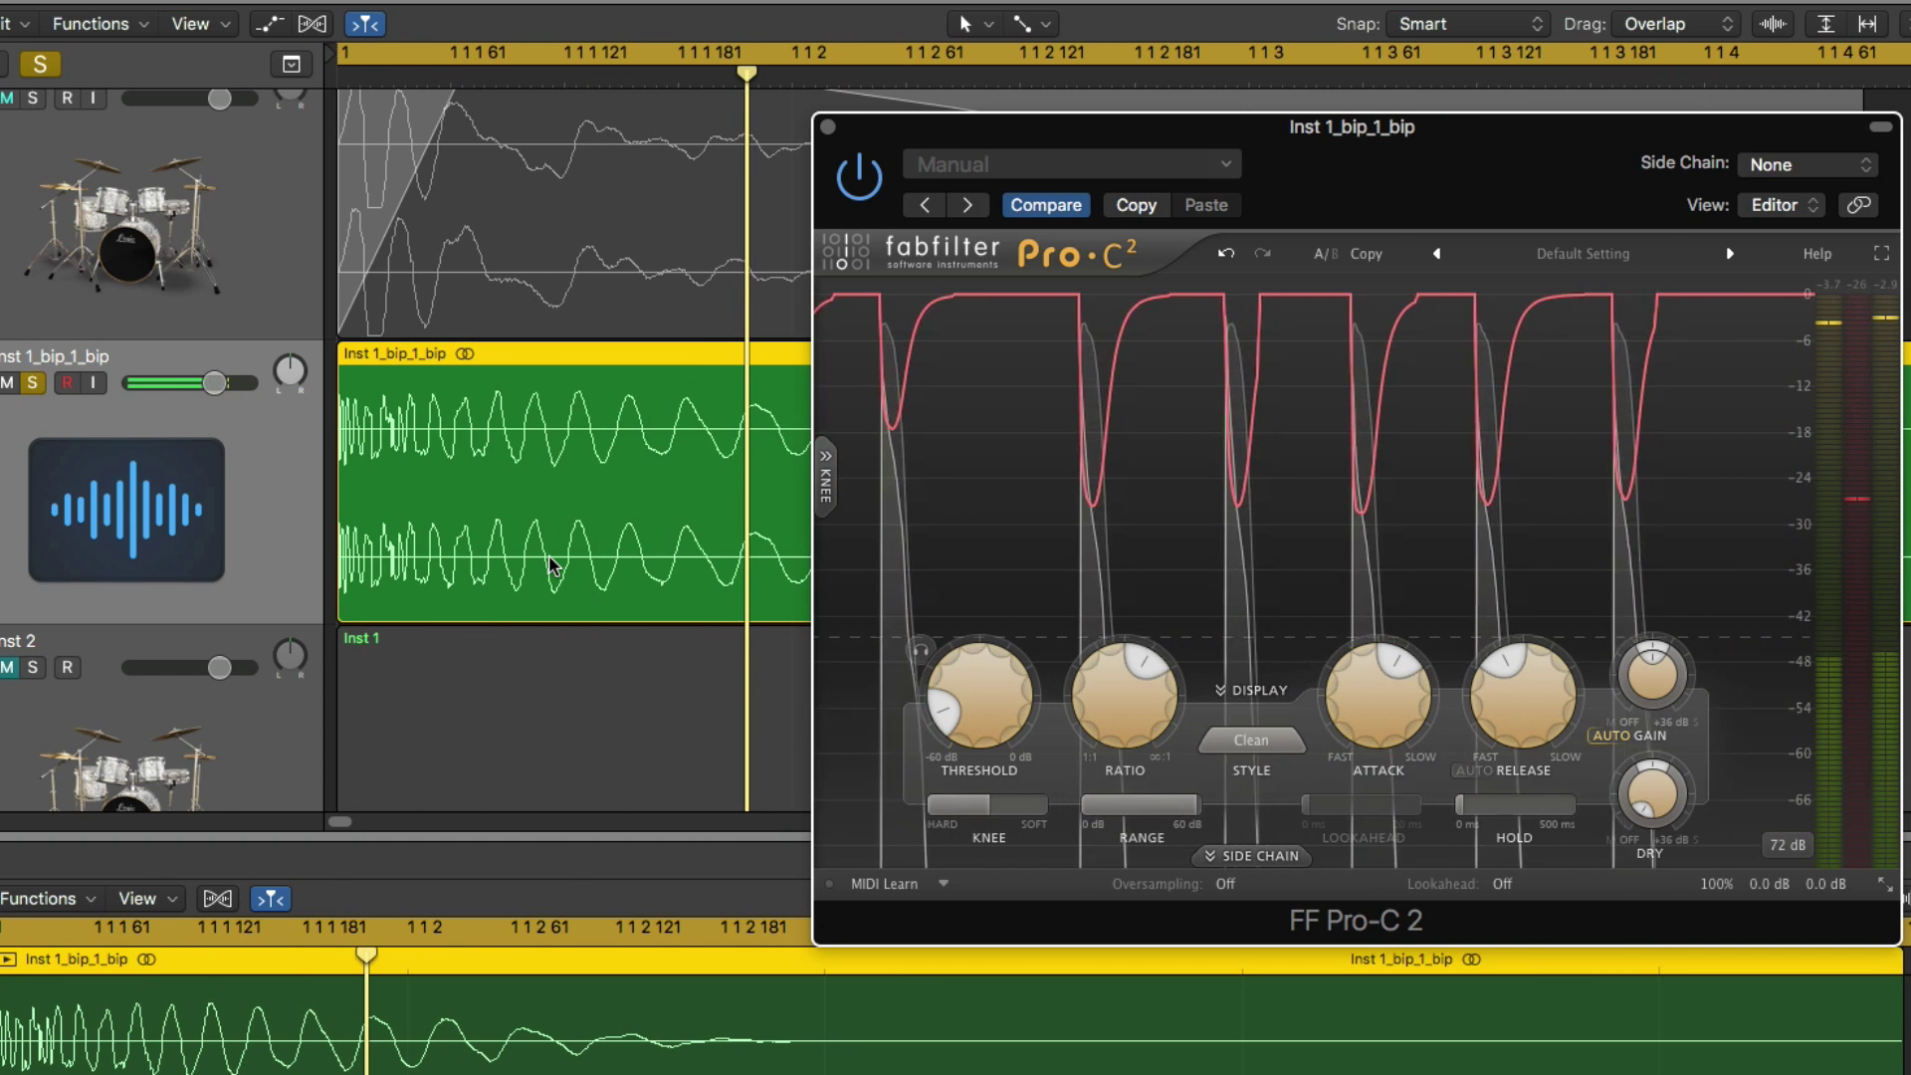
{"action": "key", "text": "super+Left"}
{"action": "key", "text": "super+Left"}
{"action": "key", "text": "super+Left"}
{"action": "key", "text": "super+Left"}
{"action": "key", "text": "super+Right"}
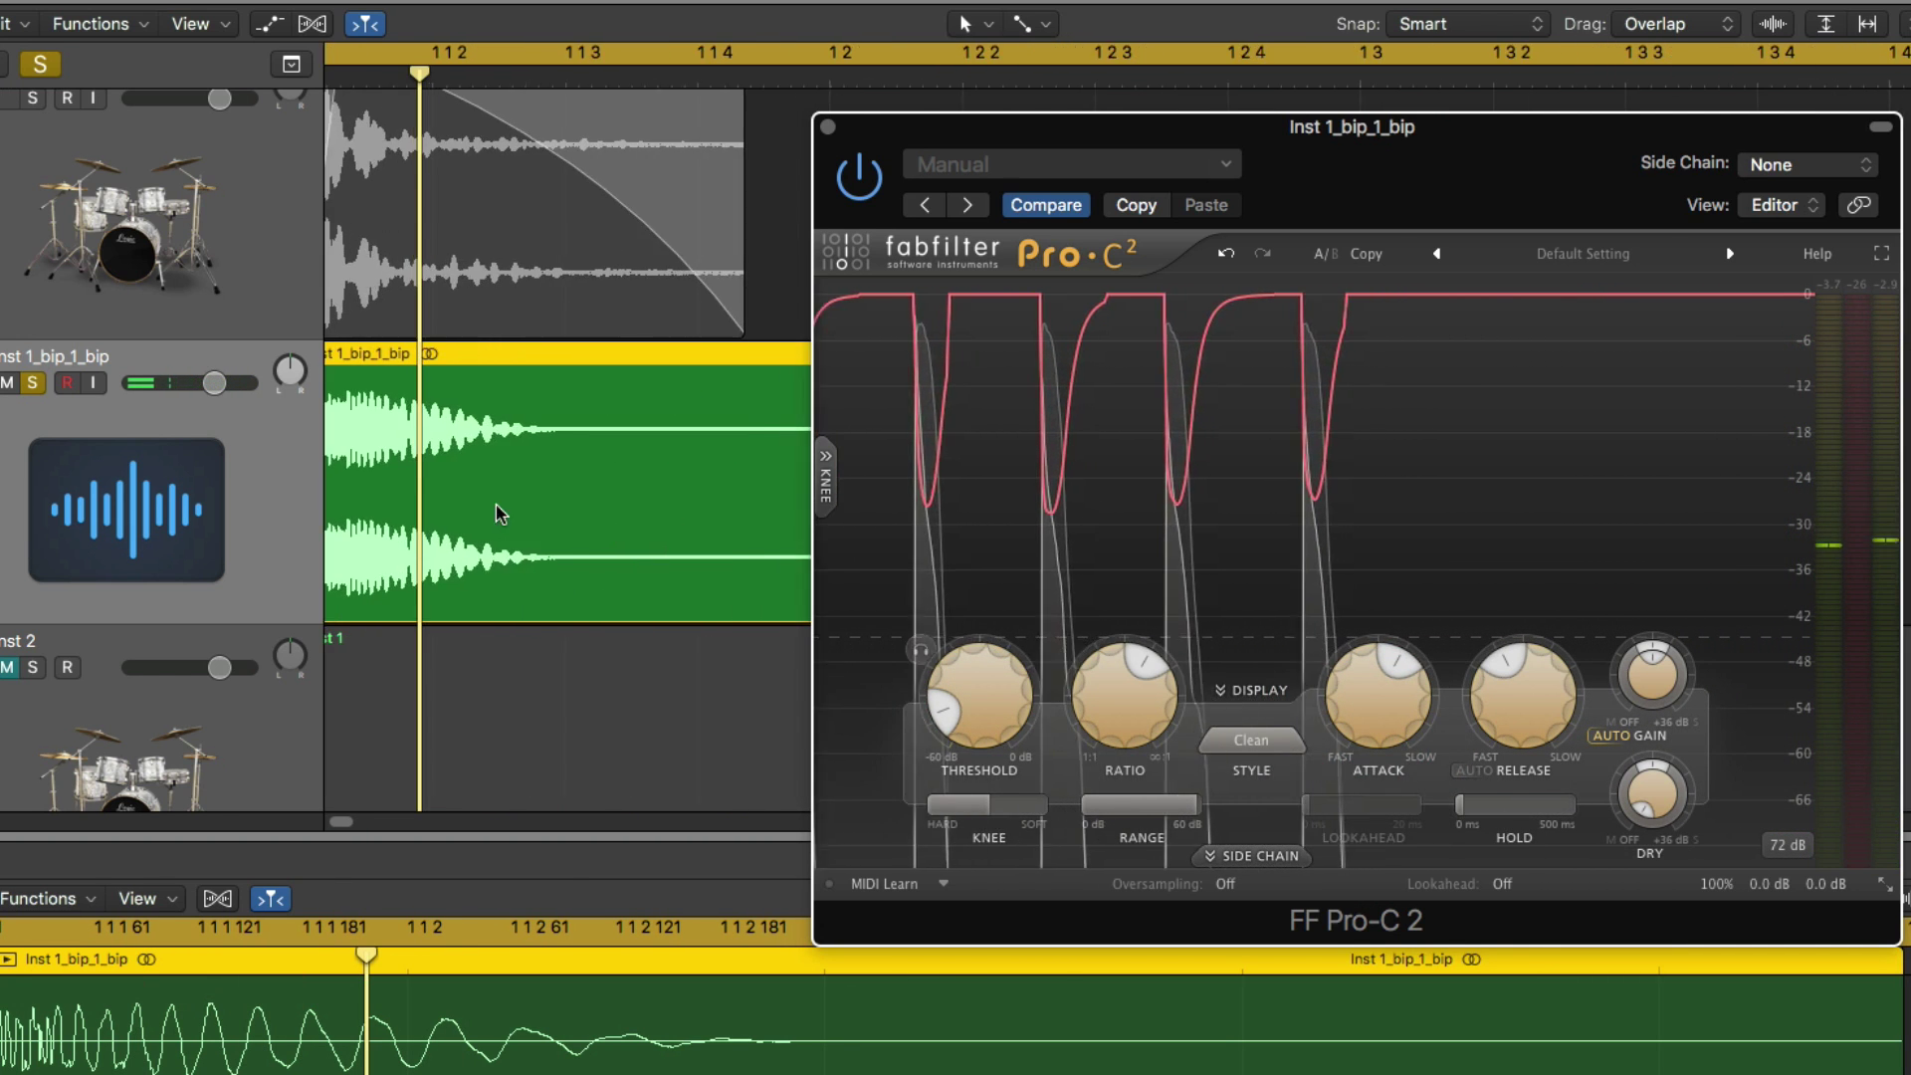
Set the compressor threshold to about -16 dB during playback and turn off Auto Gain.
{"action": "key", "text": "super+Right"}
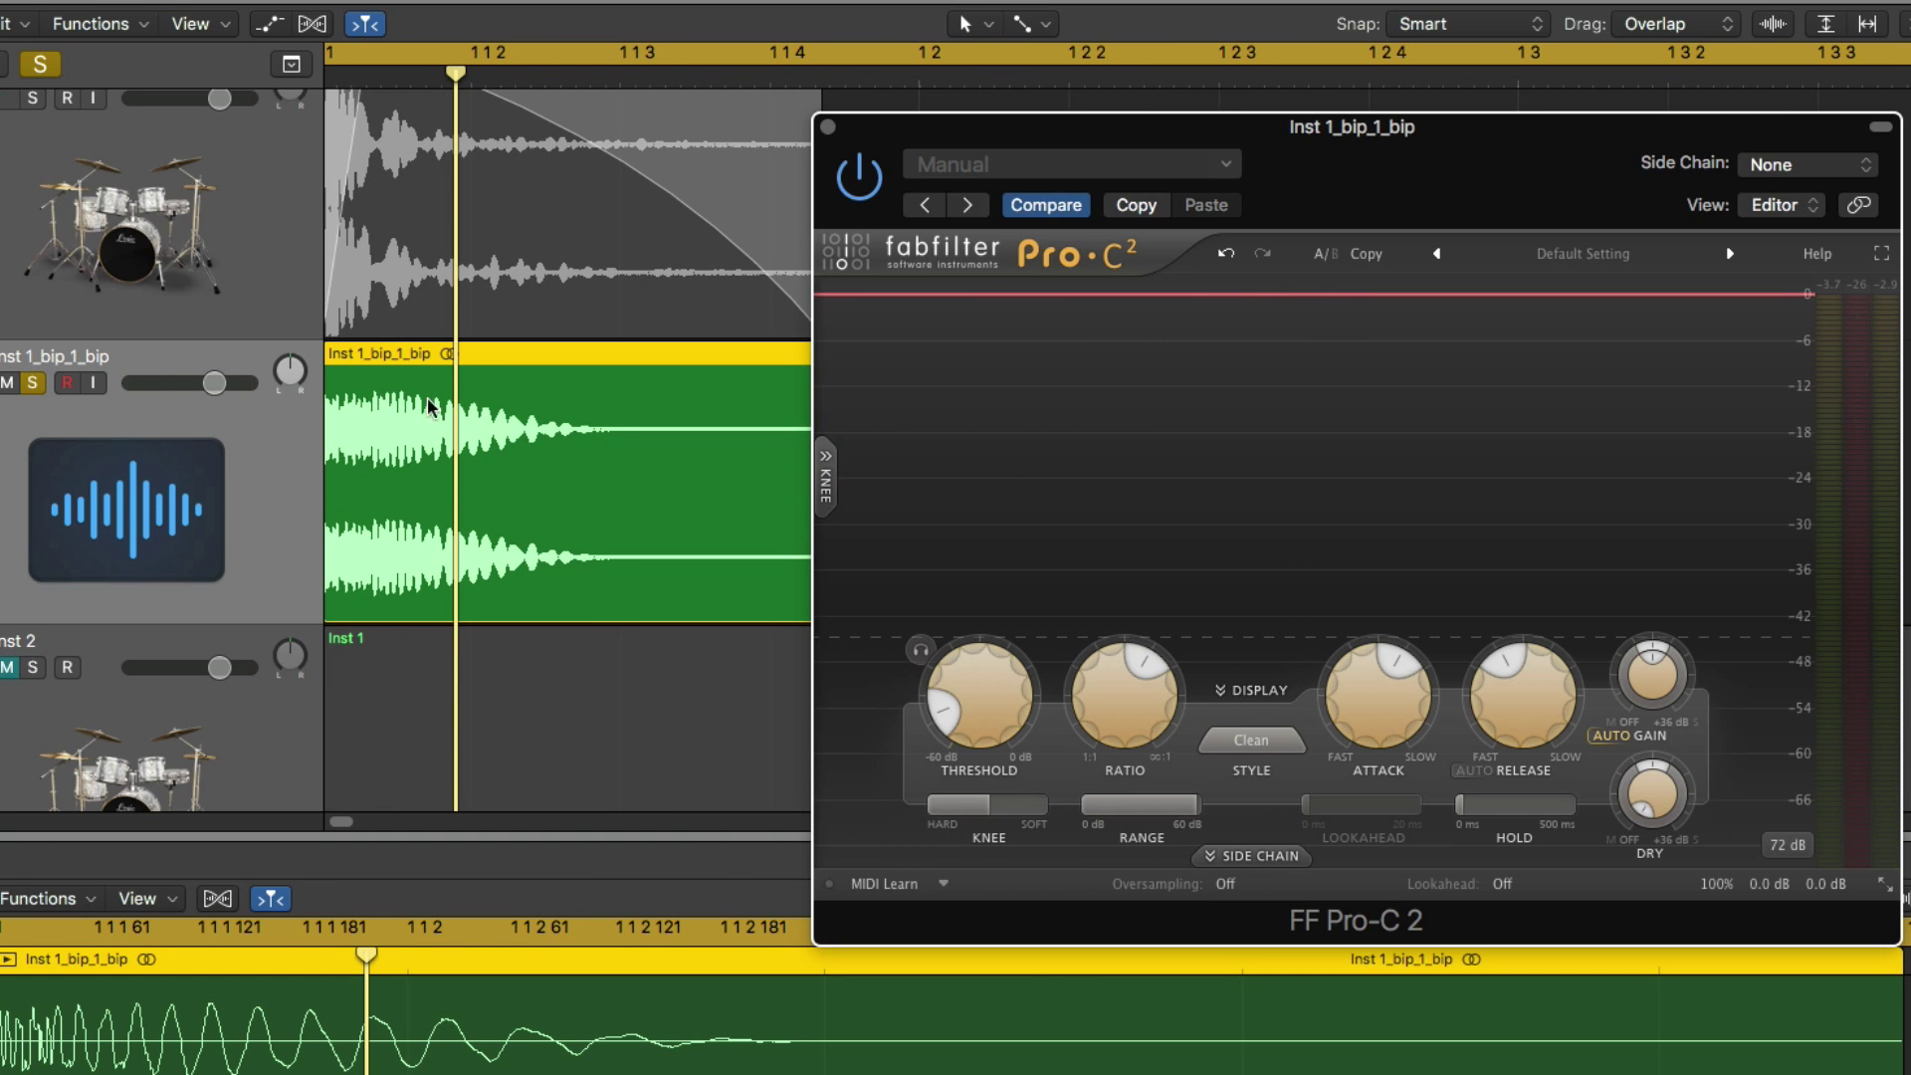
{"action": "key", "text": "space"}
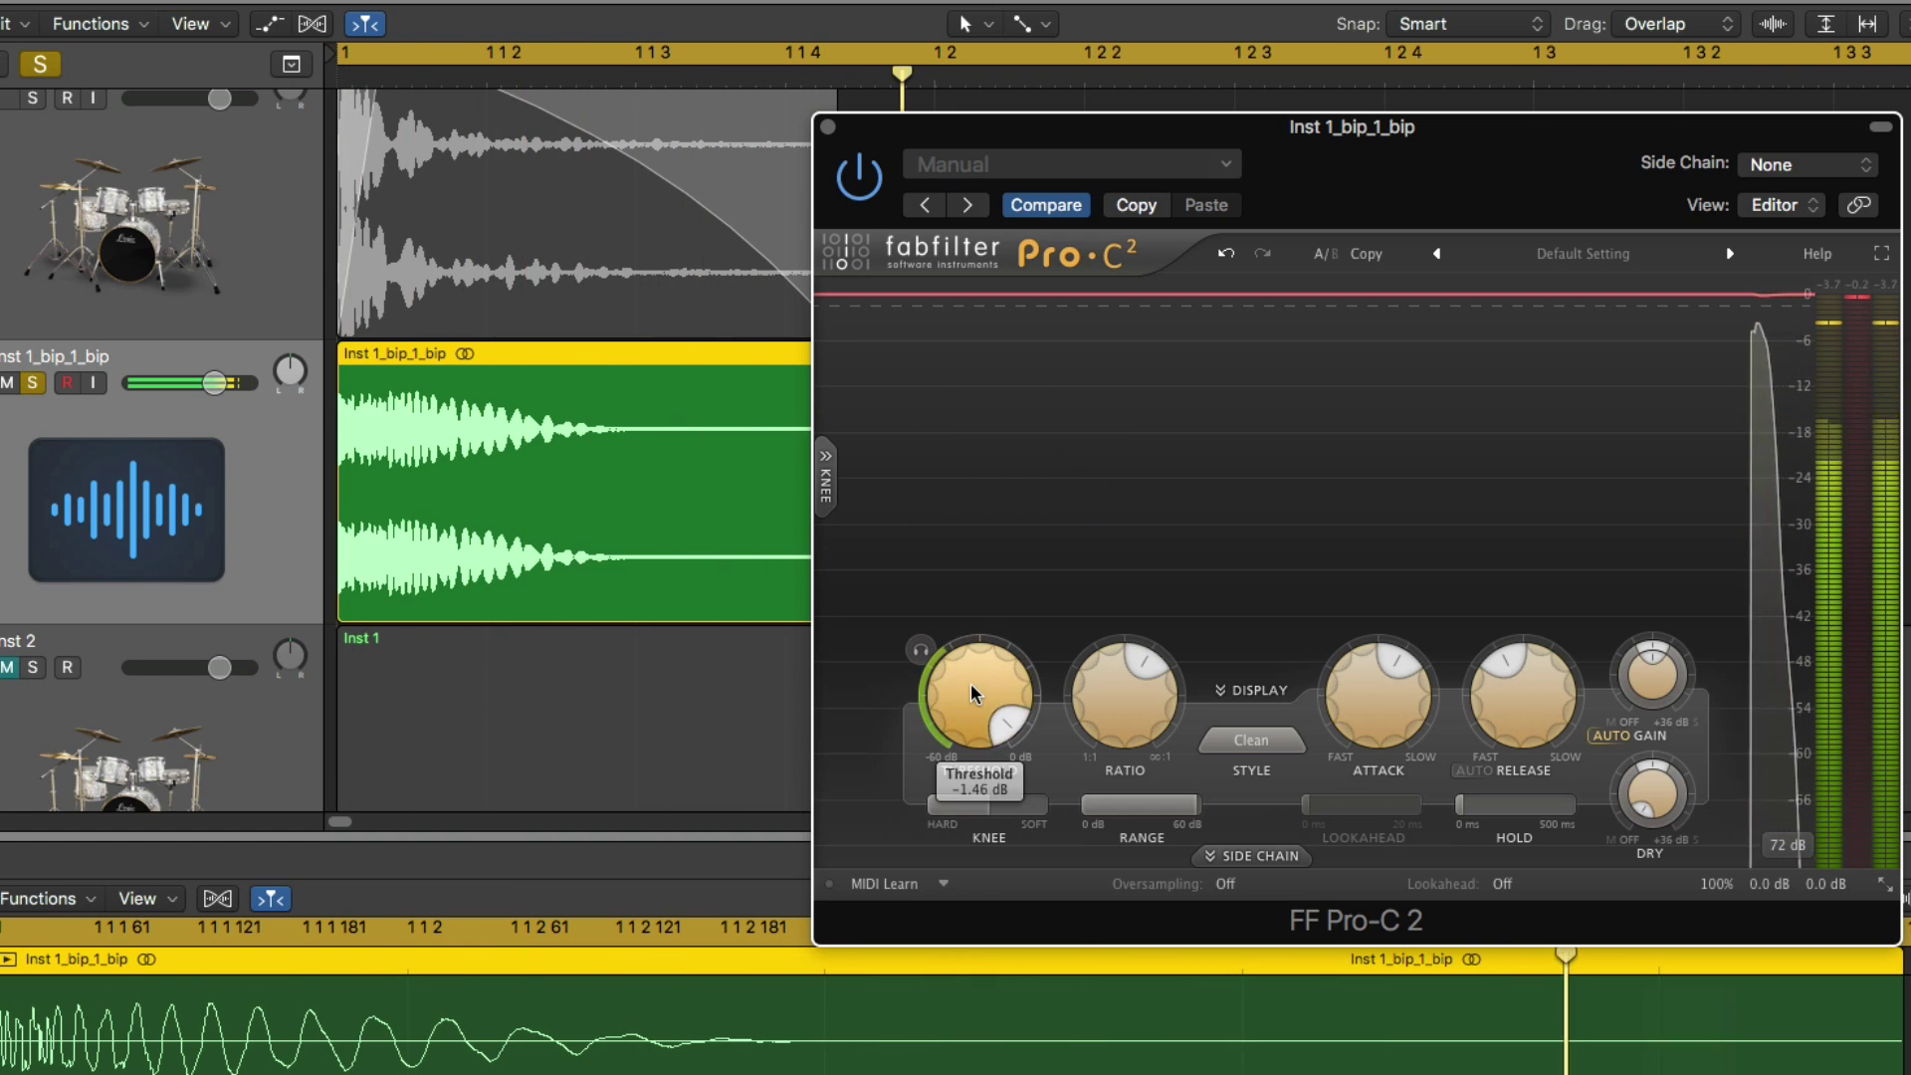
{"action": "left_click_drag", "start_coordinate": [973, 696], "coordinate": [961, 748]}
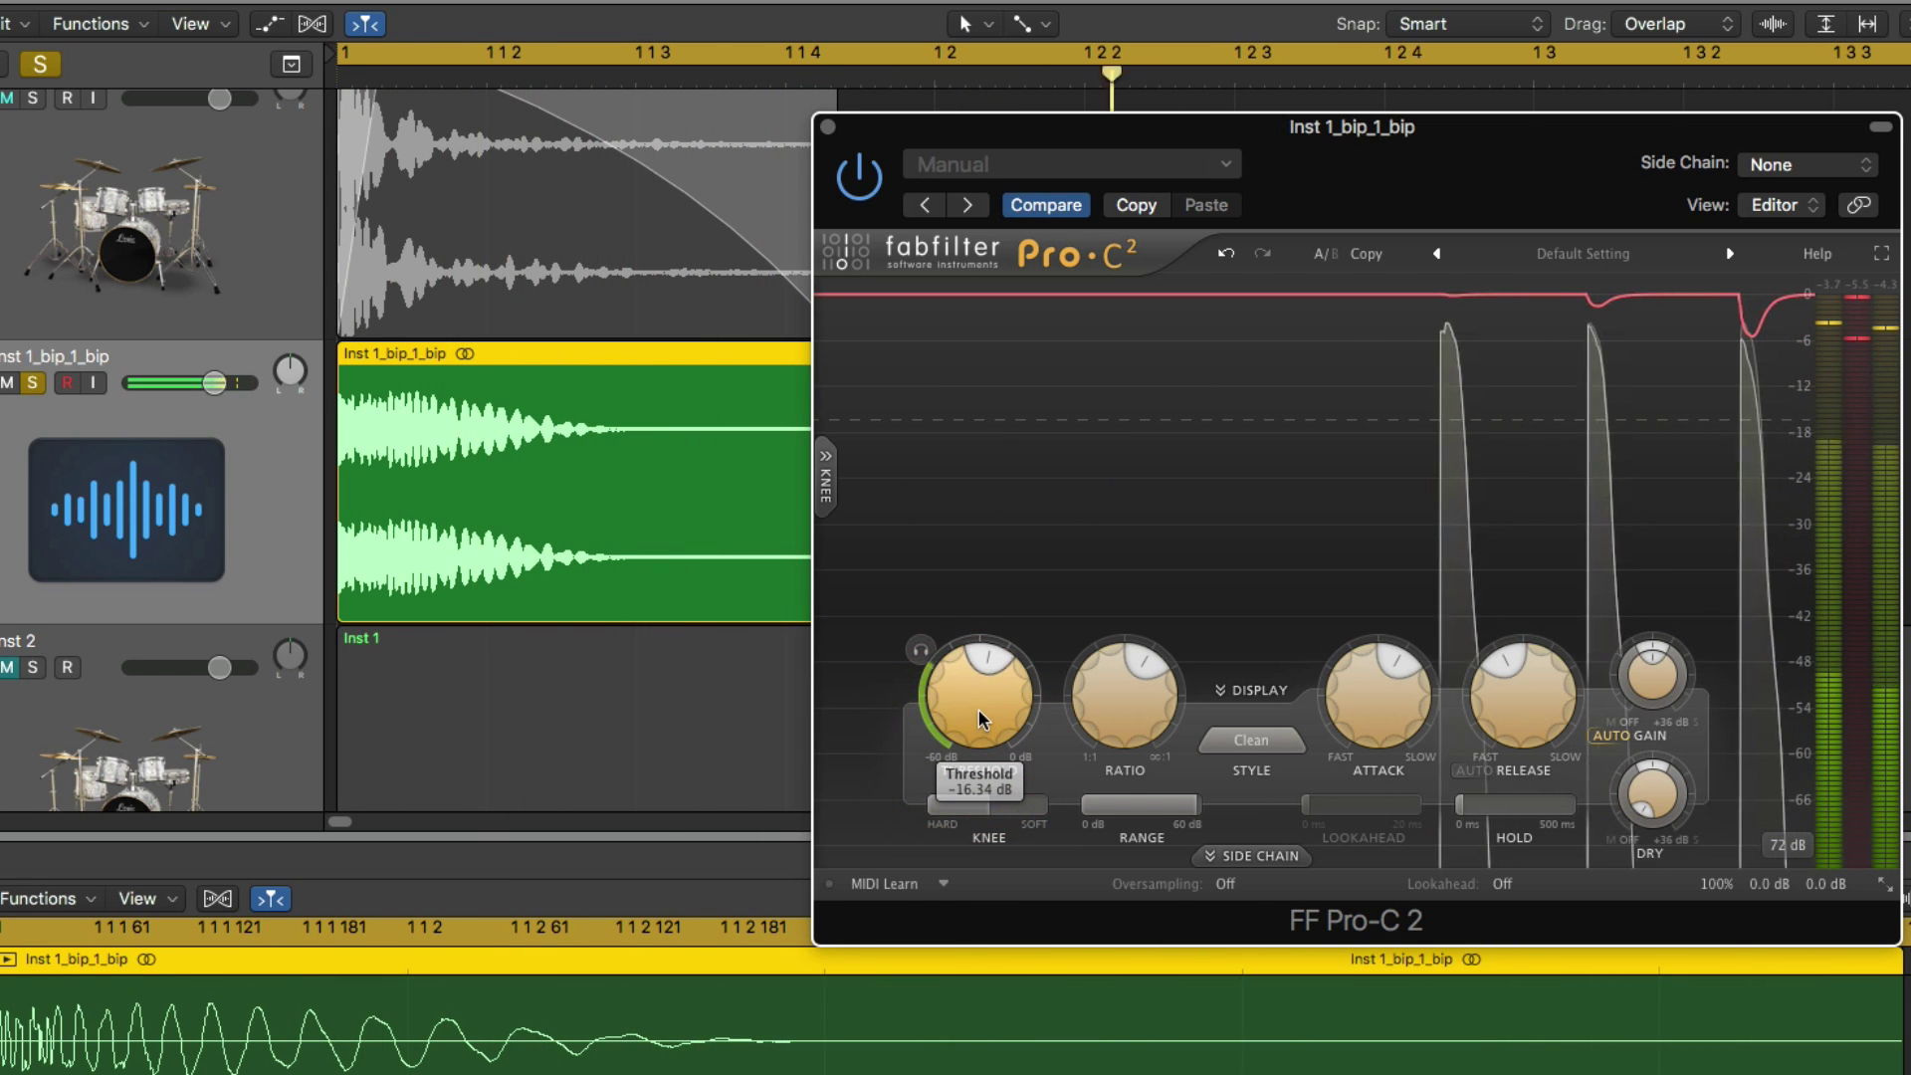
{"action": "left_click", "coordinate": [1611, 736]}
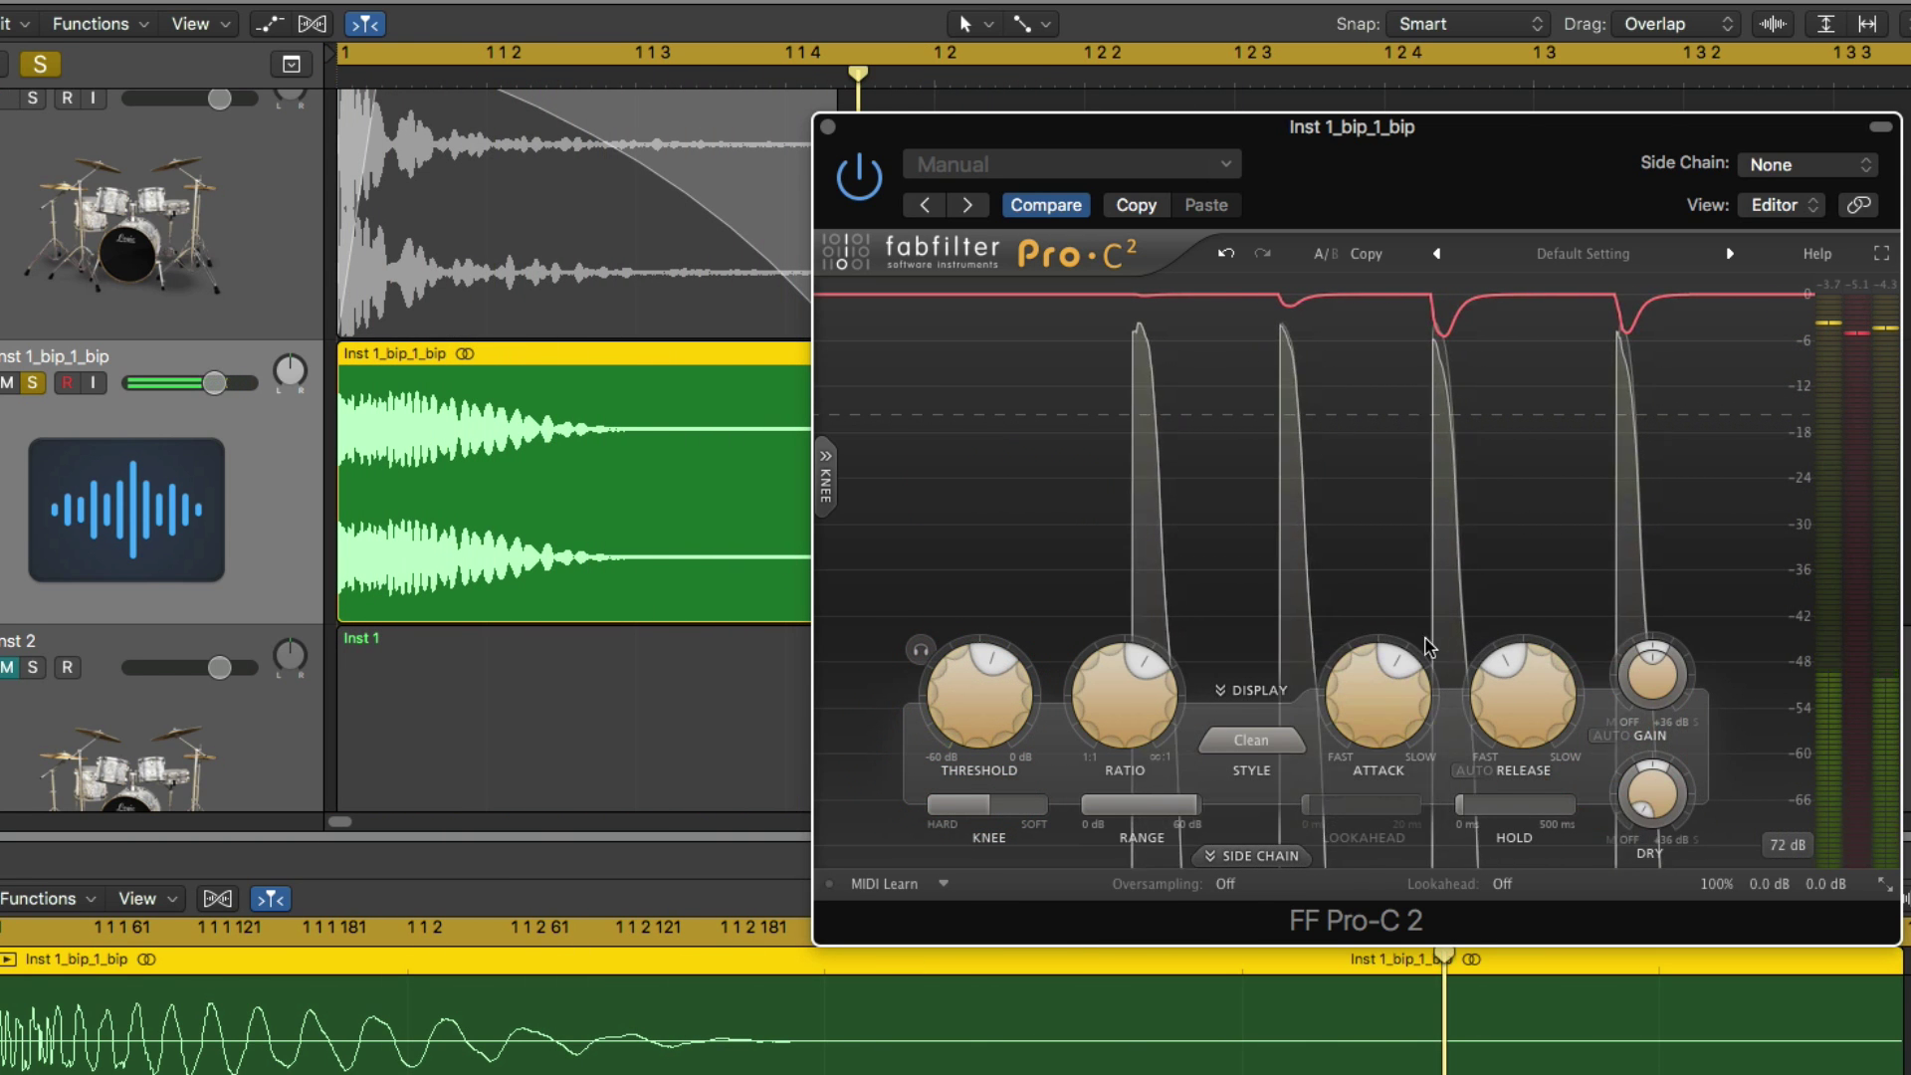
Set the compressor release to about 171 ms, keep the Clean style and close the compressor window.
{"action": "left_click", "coordinate": [1506, 715]}
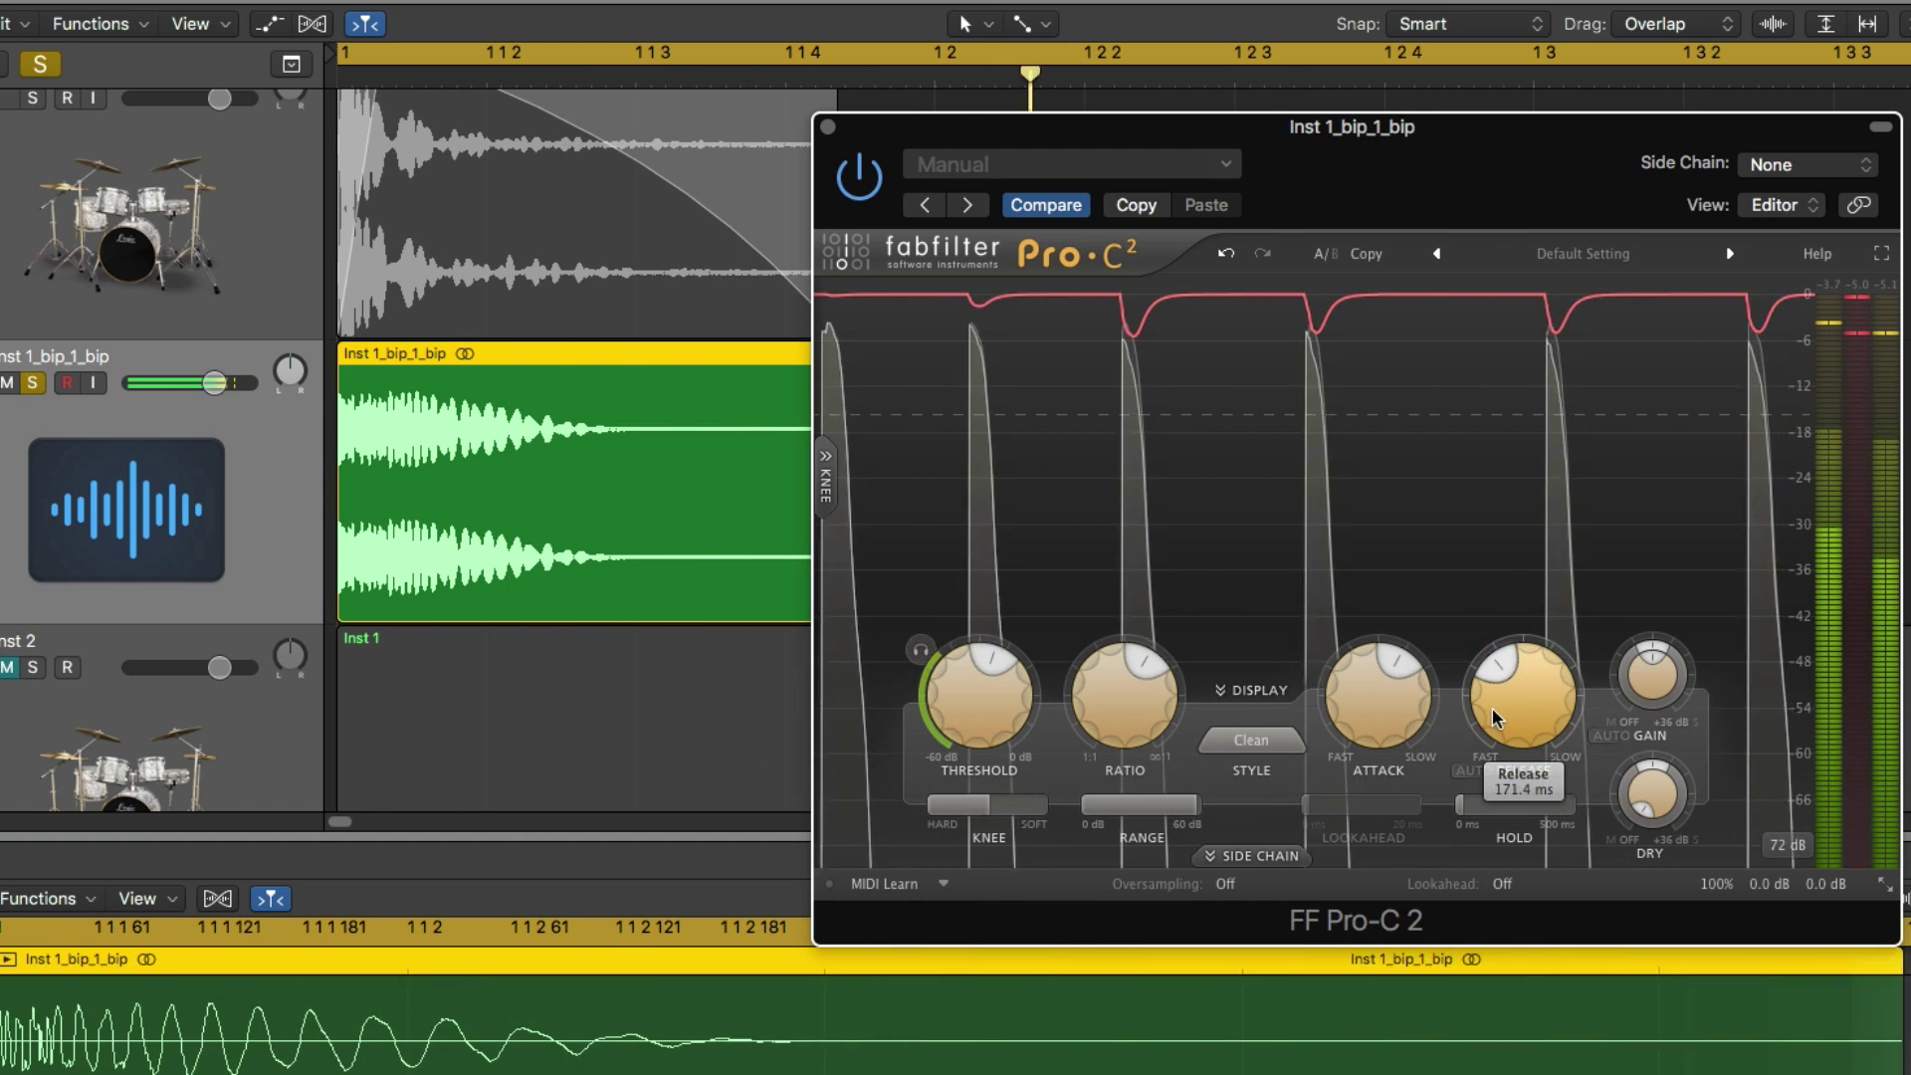
{"action": "left_click", "coordinate": [1251, 739]}
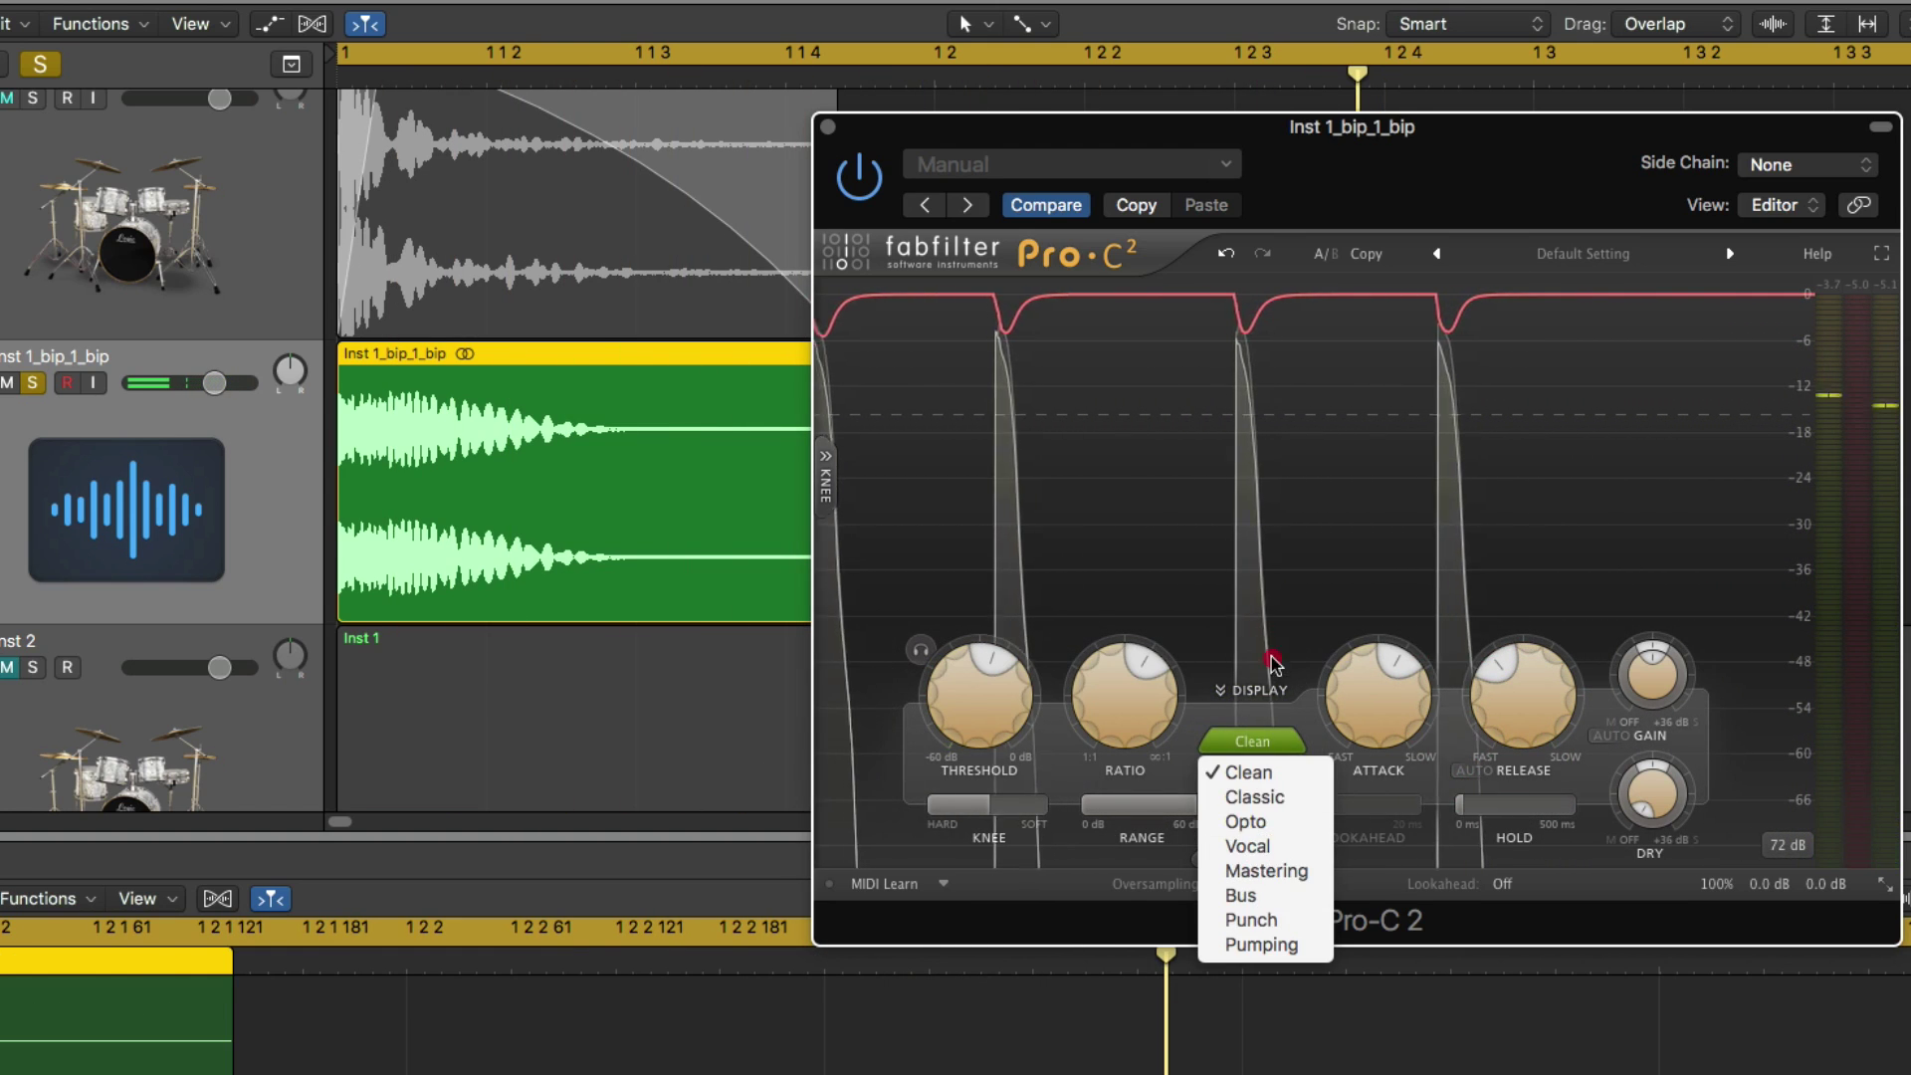
{"action": "left_click", "coordinate": [1270, 584]}
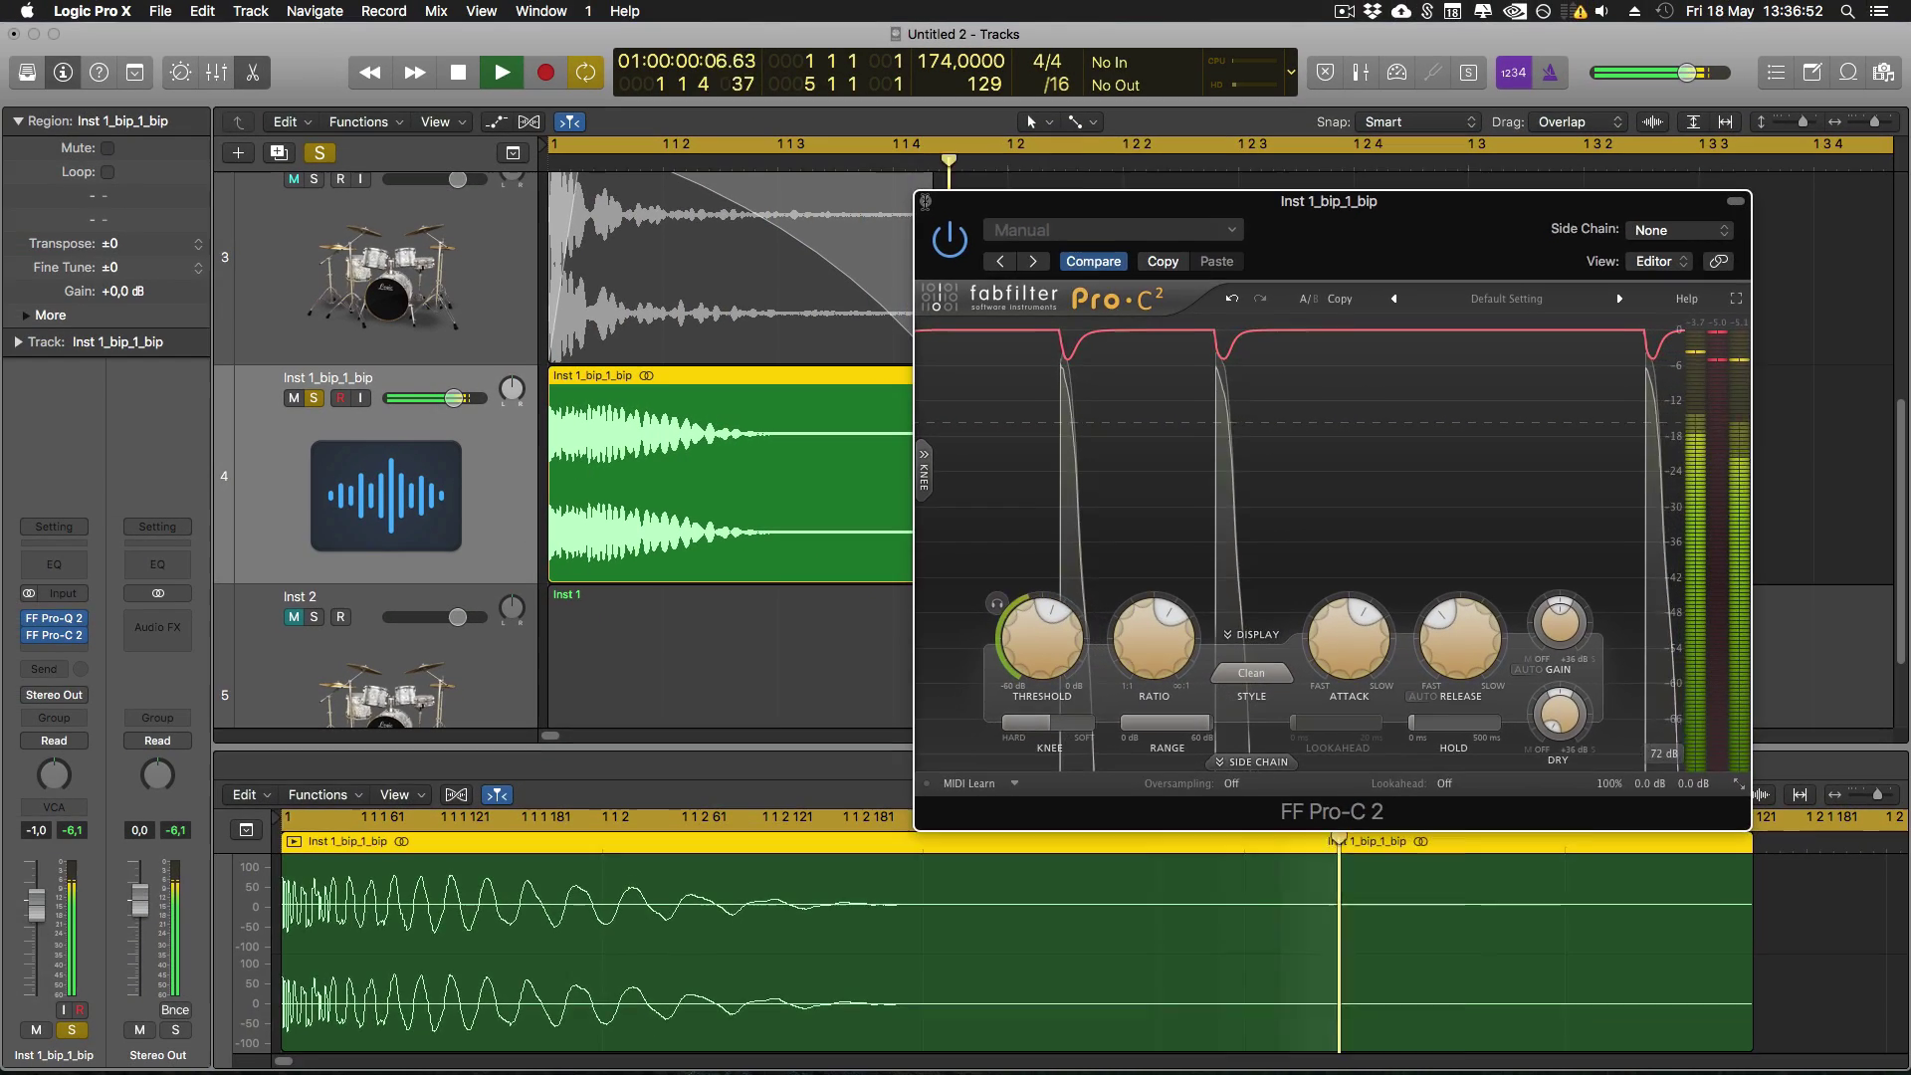
{"action": "left_click", "coordinate": [924, 201]}
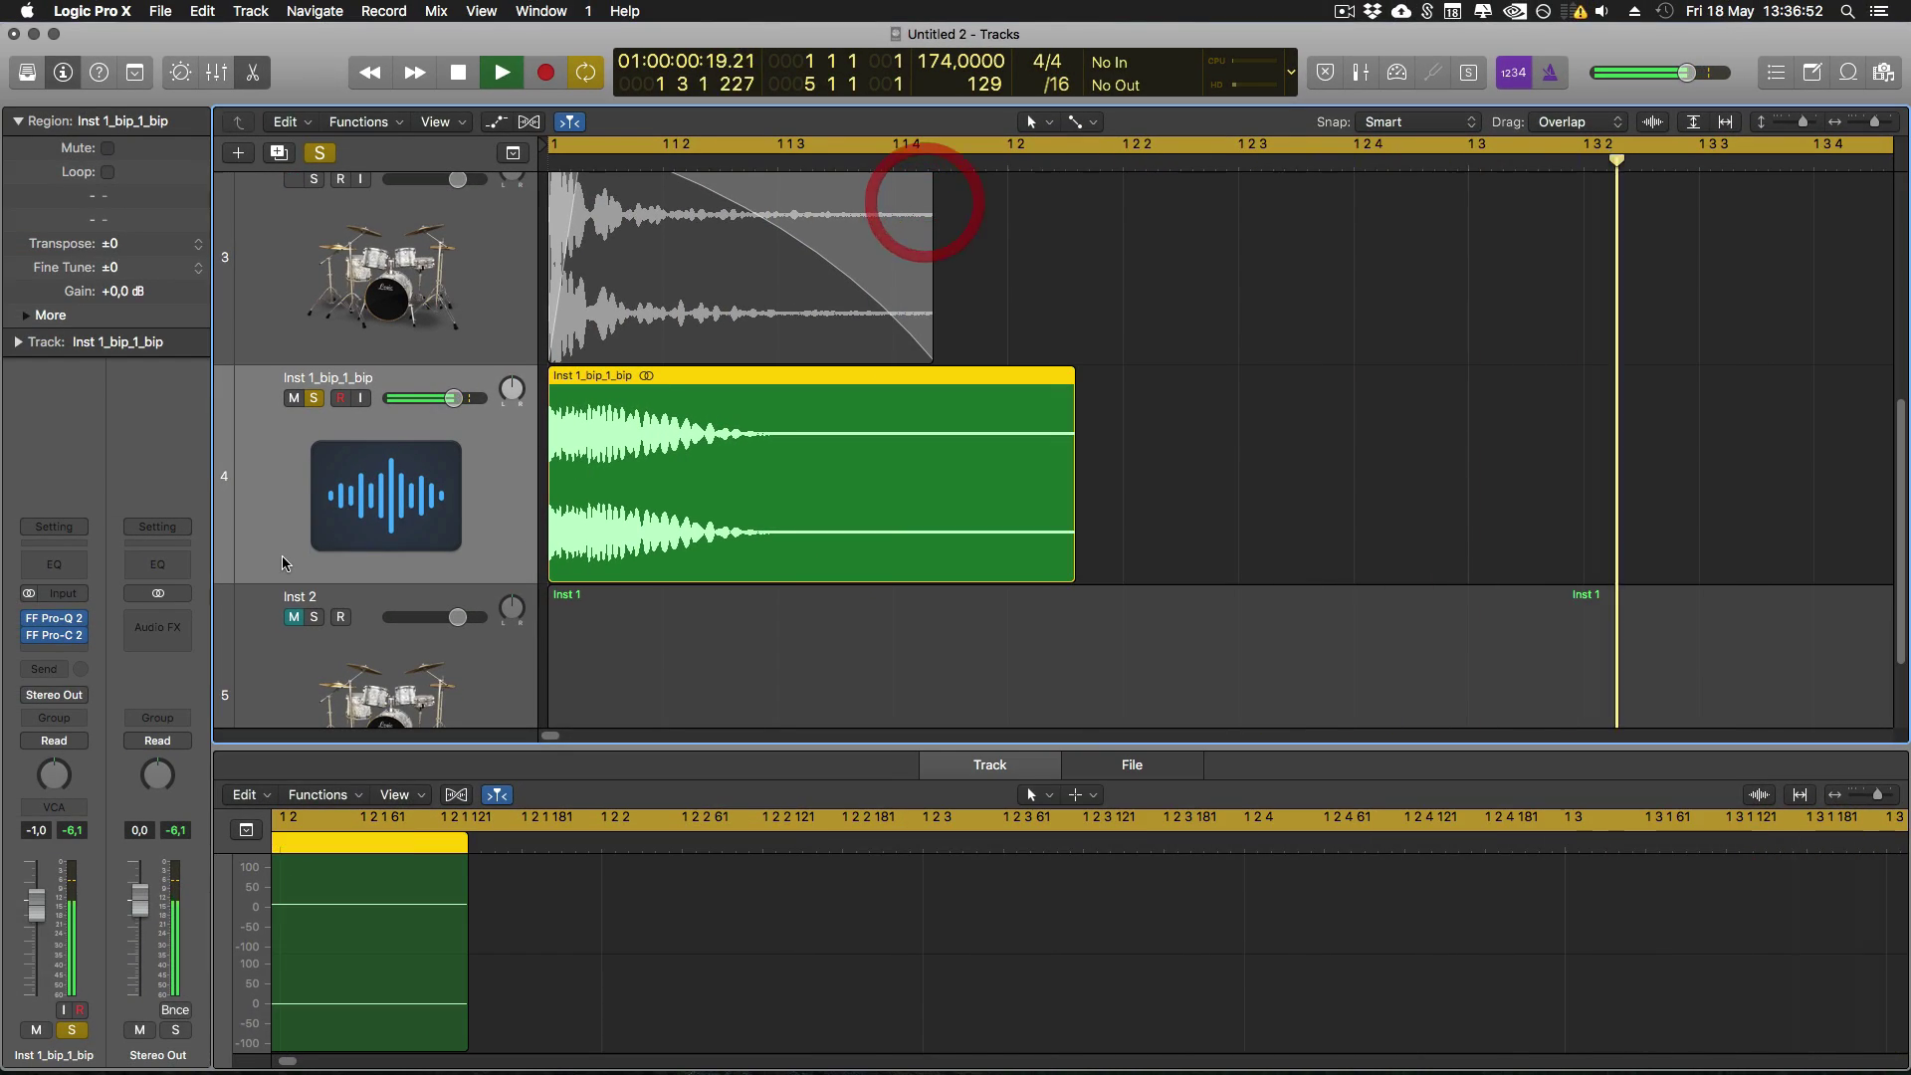
Insert the Decapitator distortion after FF Pro-C 2 on Inst 1_bip_1_bip and place its window clear of the channel strip.
{"action": "left_click", "coordinate": [58, 654]}
{"action": "mouse_move", "coordinate": [159, 832]}
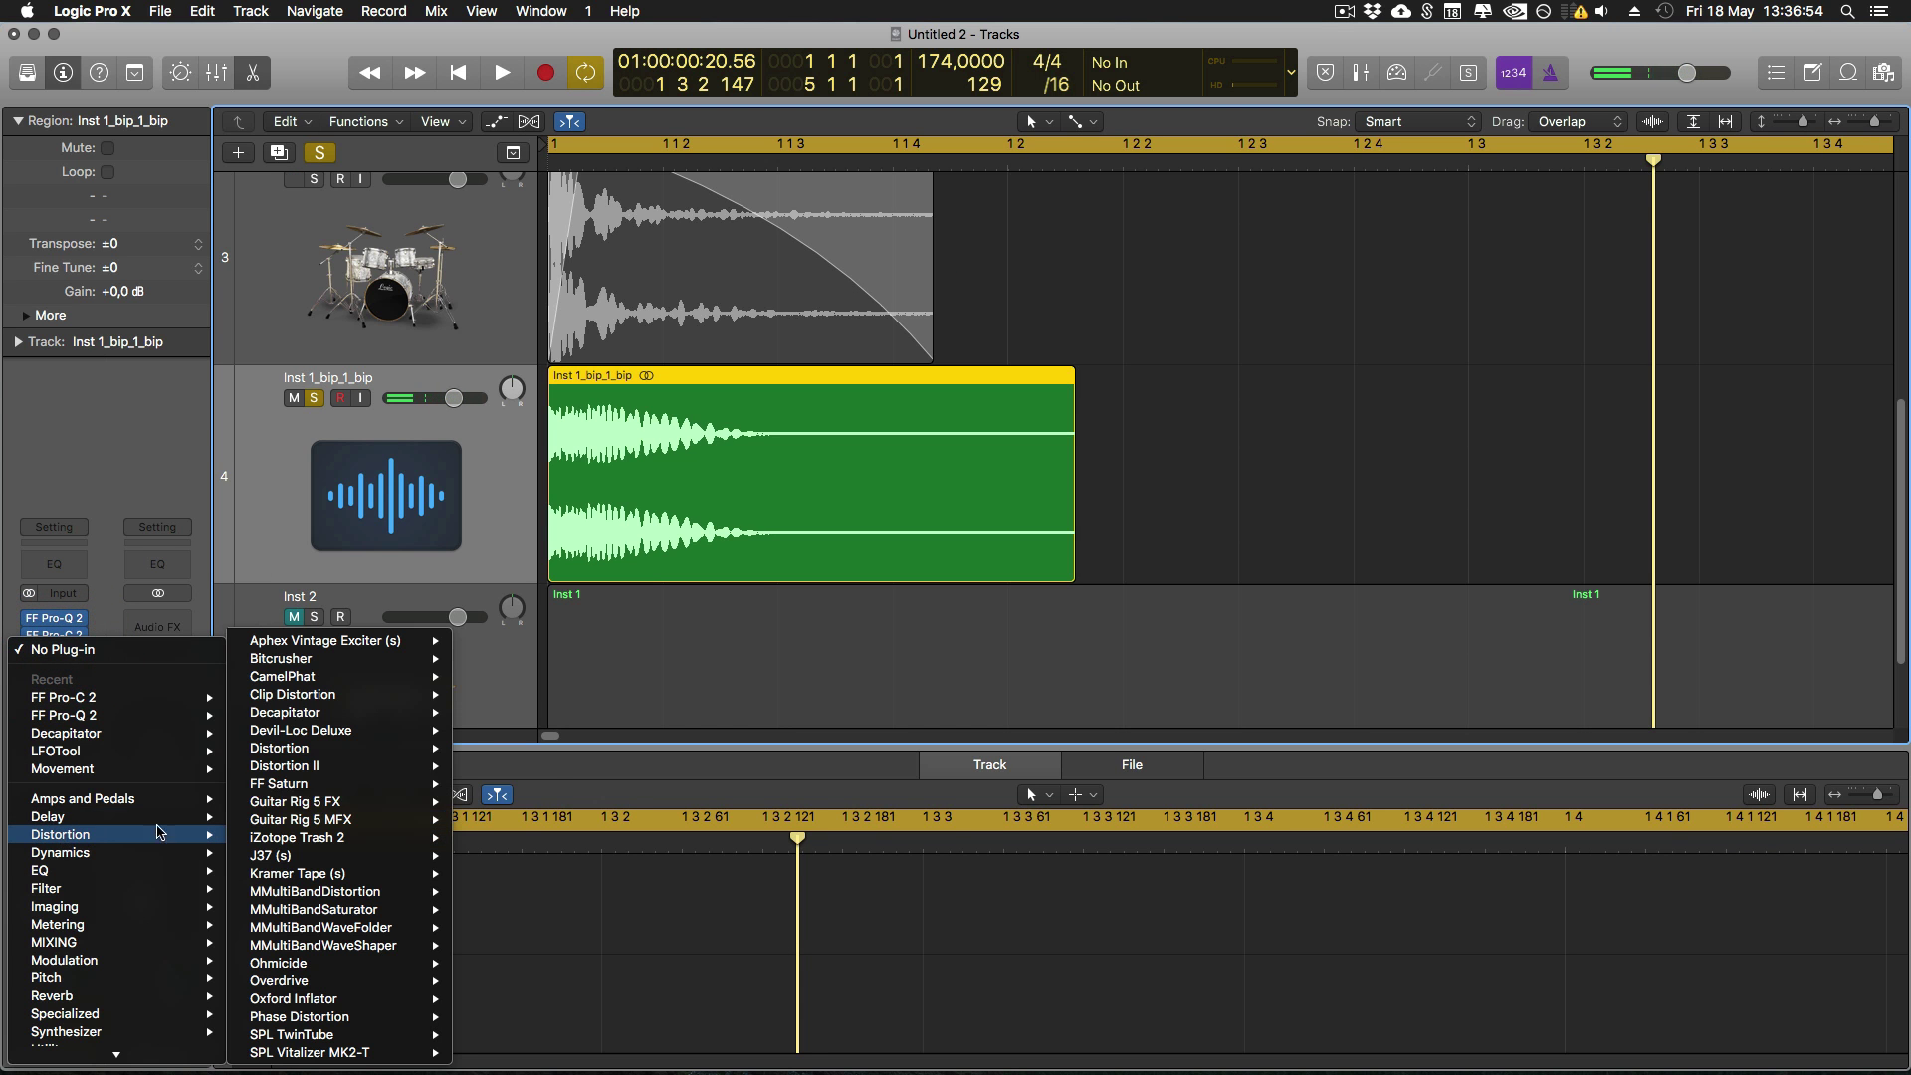
{"action": "left_click", "coordinate": [303, 712]}
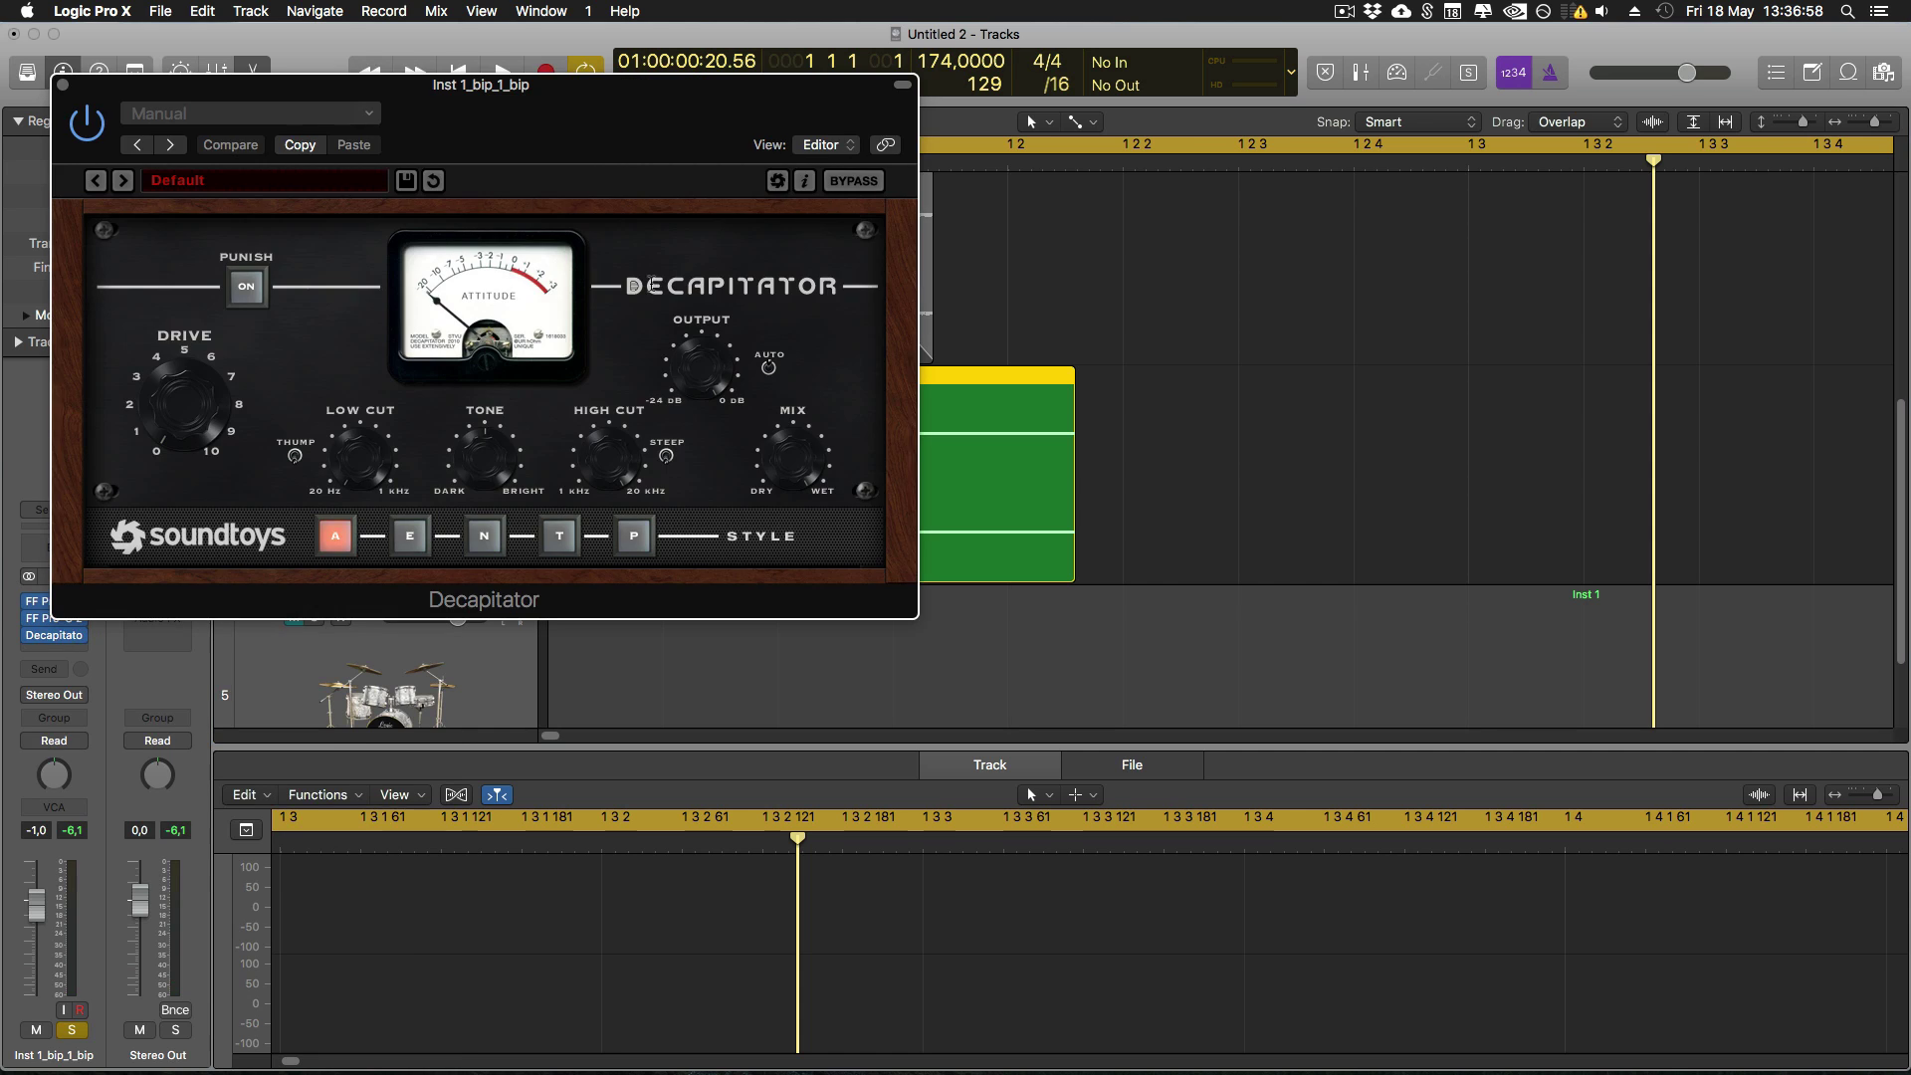
{"action": "left_click_drag", "start_coordinate": [530, 117], "coordinate": [978, 175]}
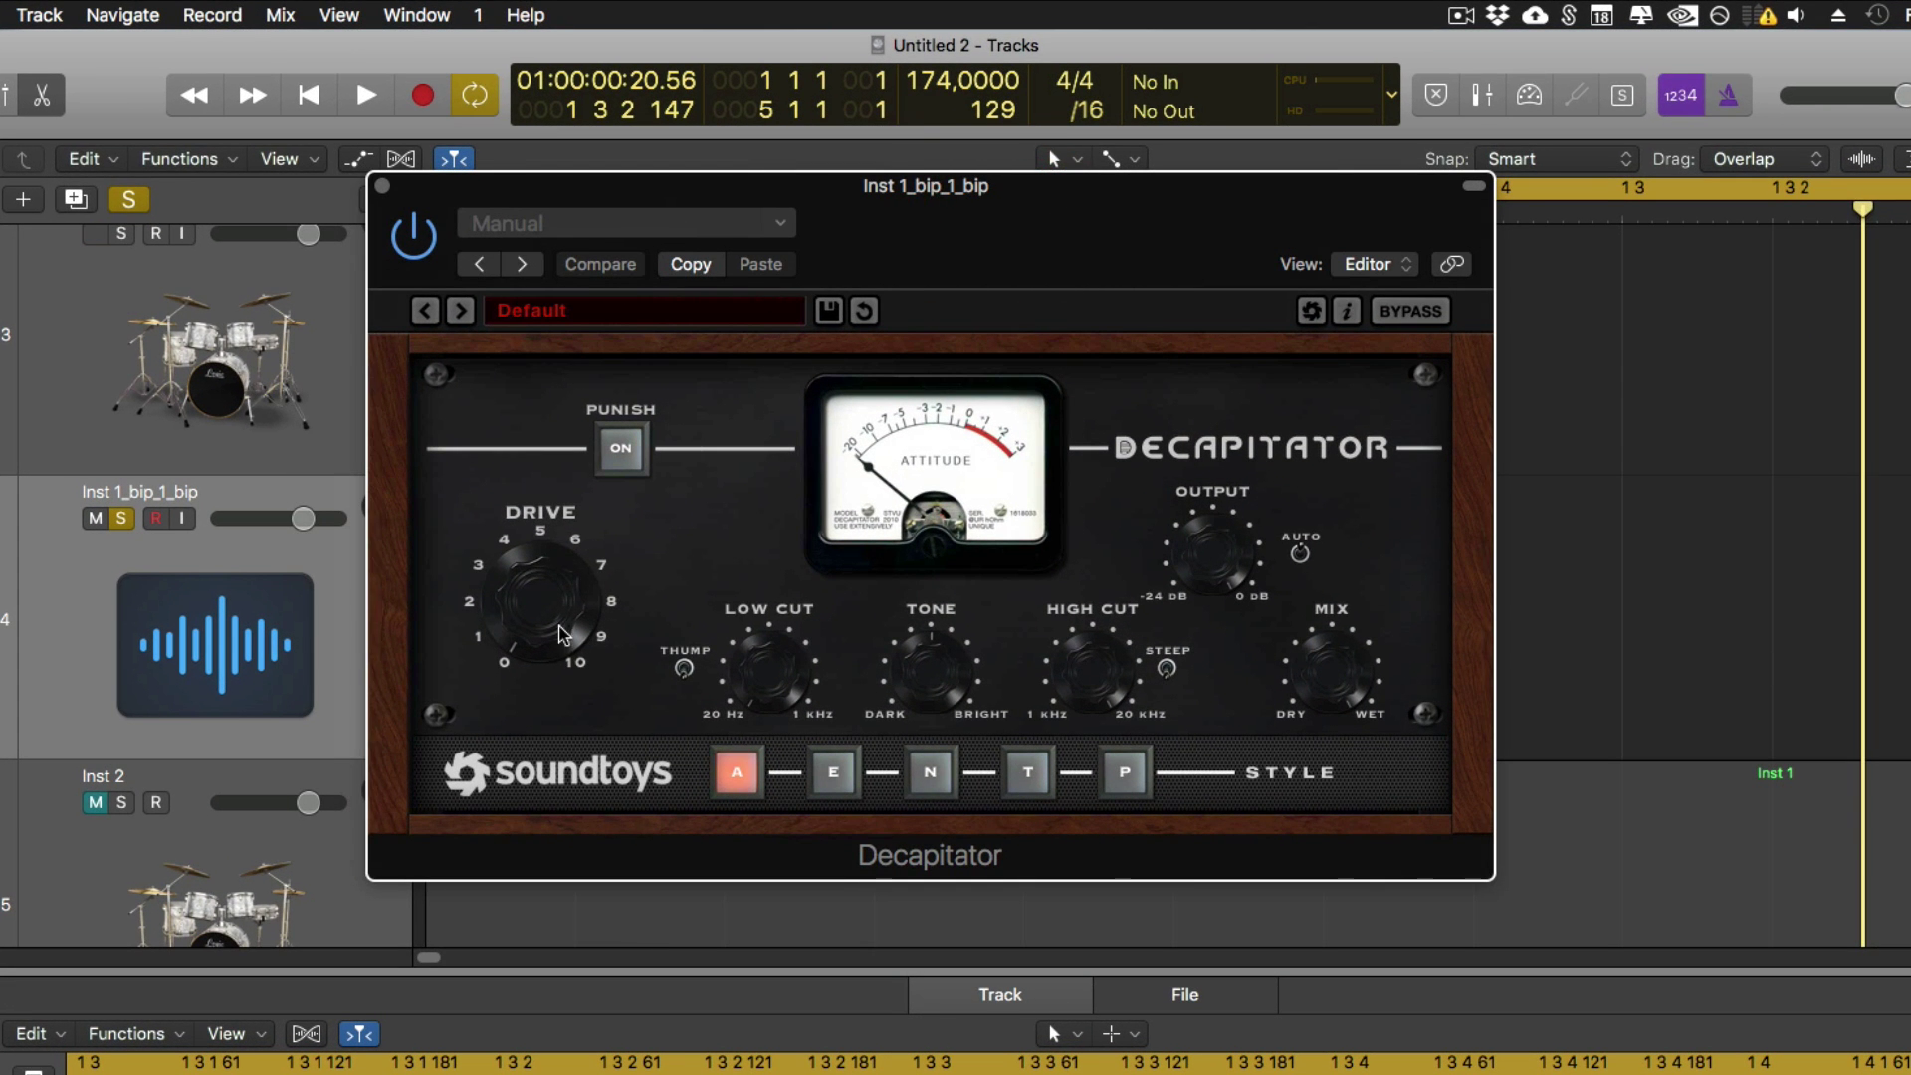
Raise Decapitator's Drive to a little above 2 and audition the E and N styles on the kick.
{"action": "left_click_drag", "start_coordinate": [559, 629], "coordinate": [551, 588]}
{"action": "key", "text": "space"}
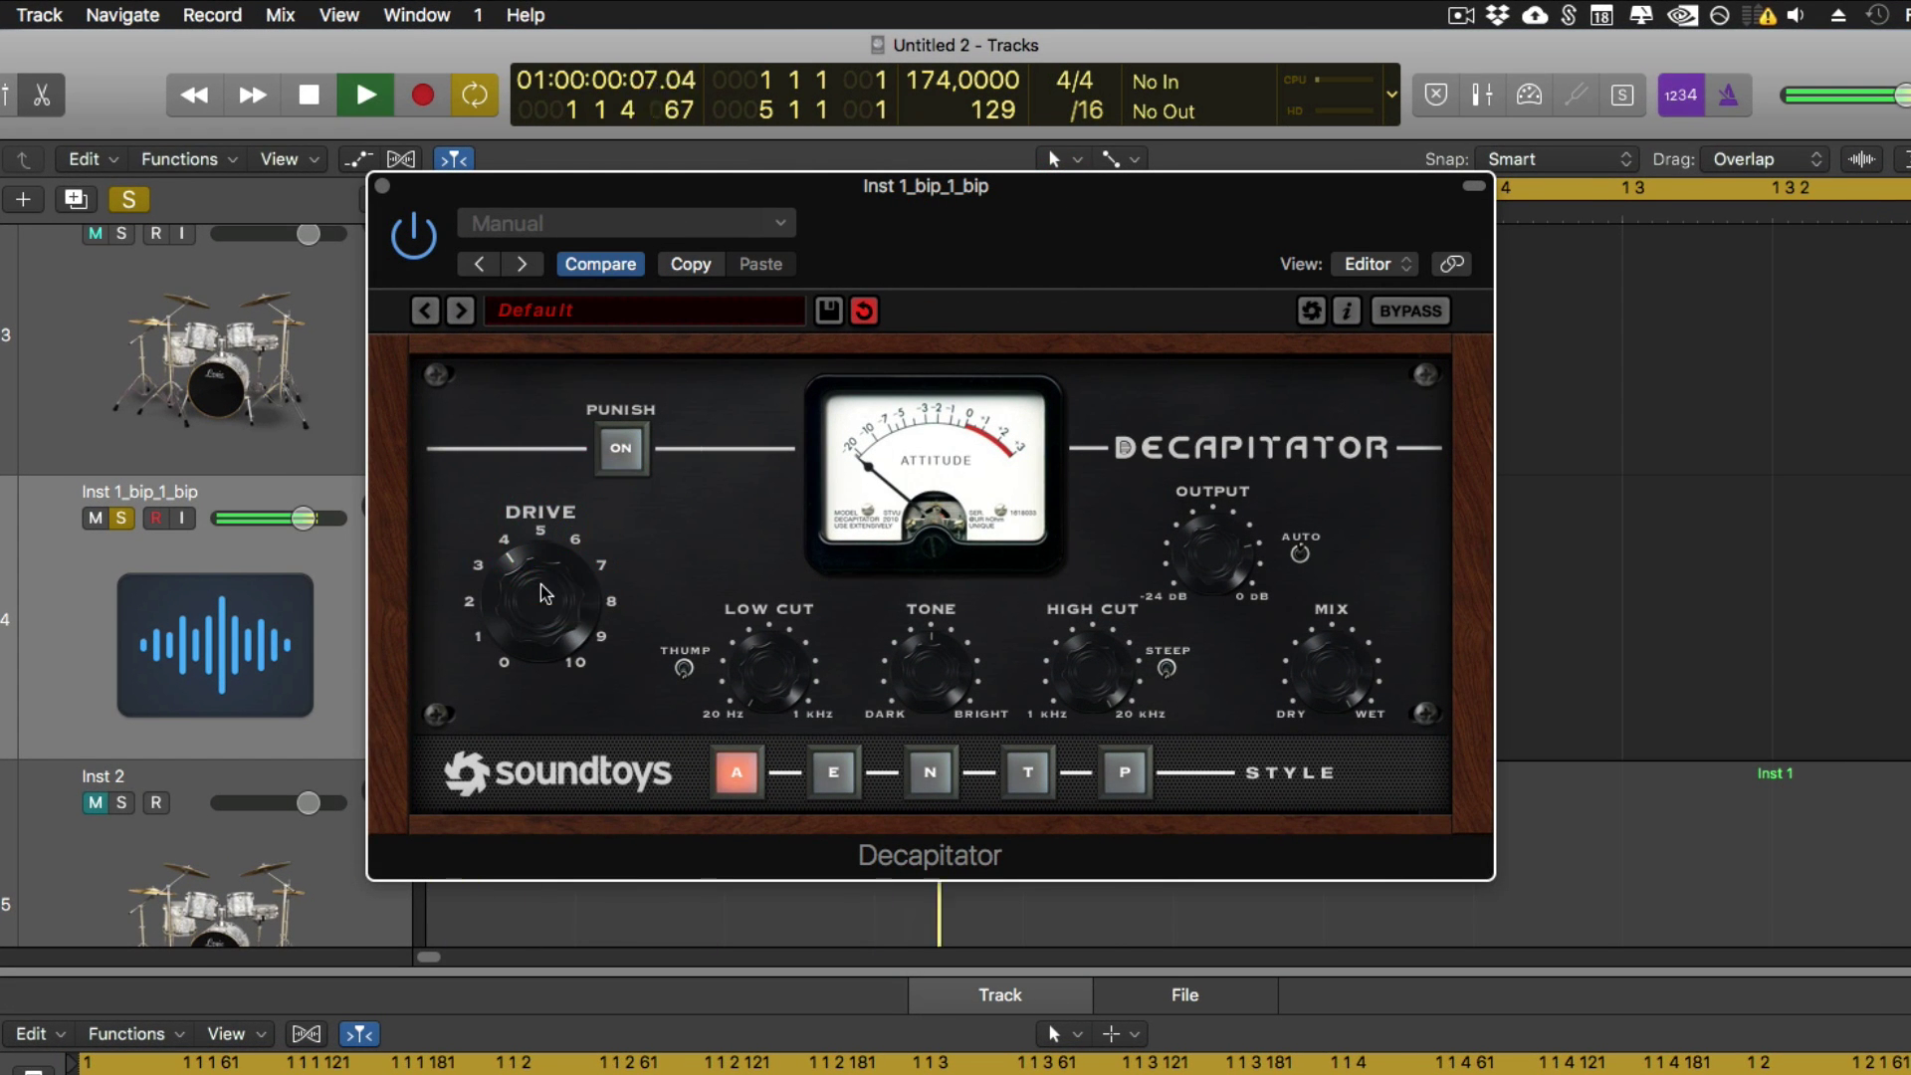
{"action": "left_click", "coordinate": [834, 772]}
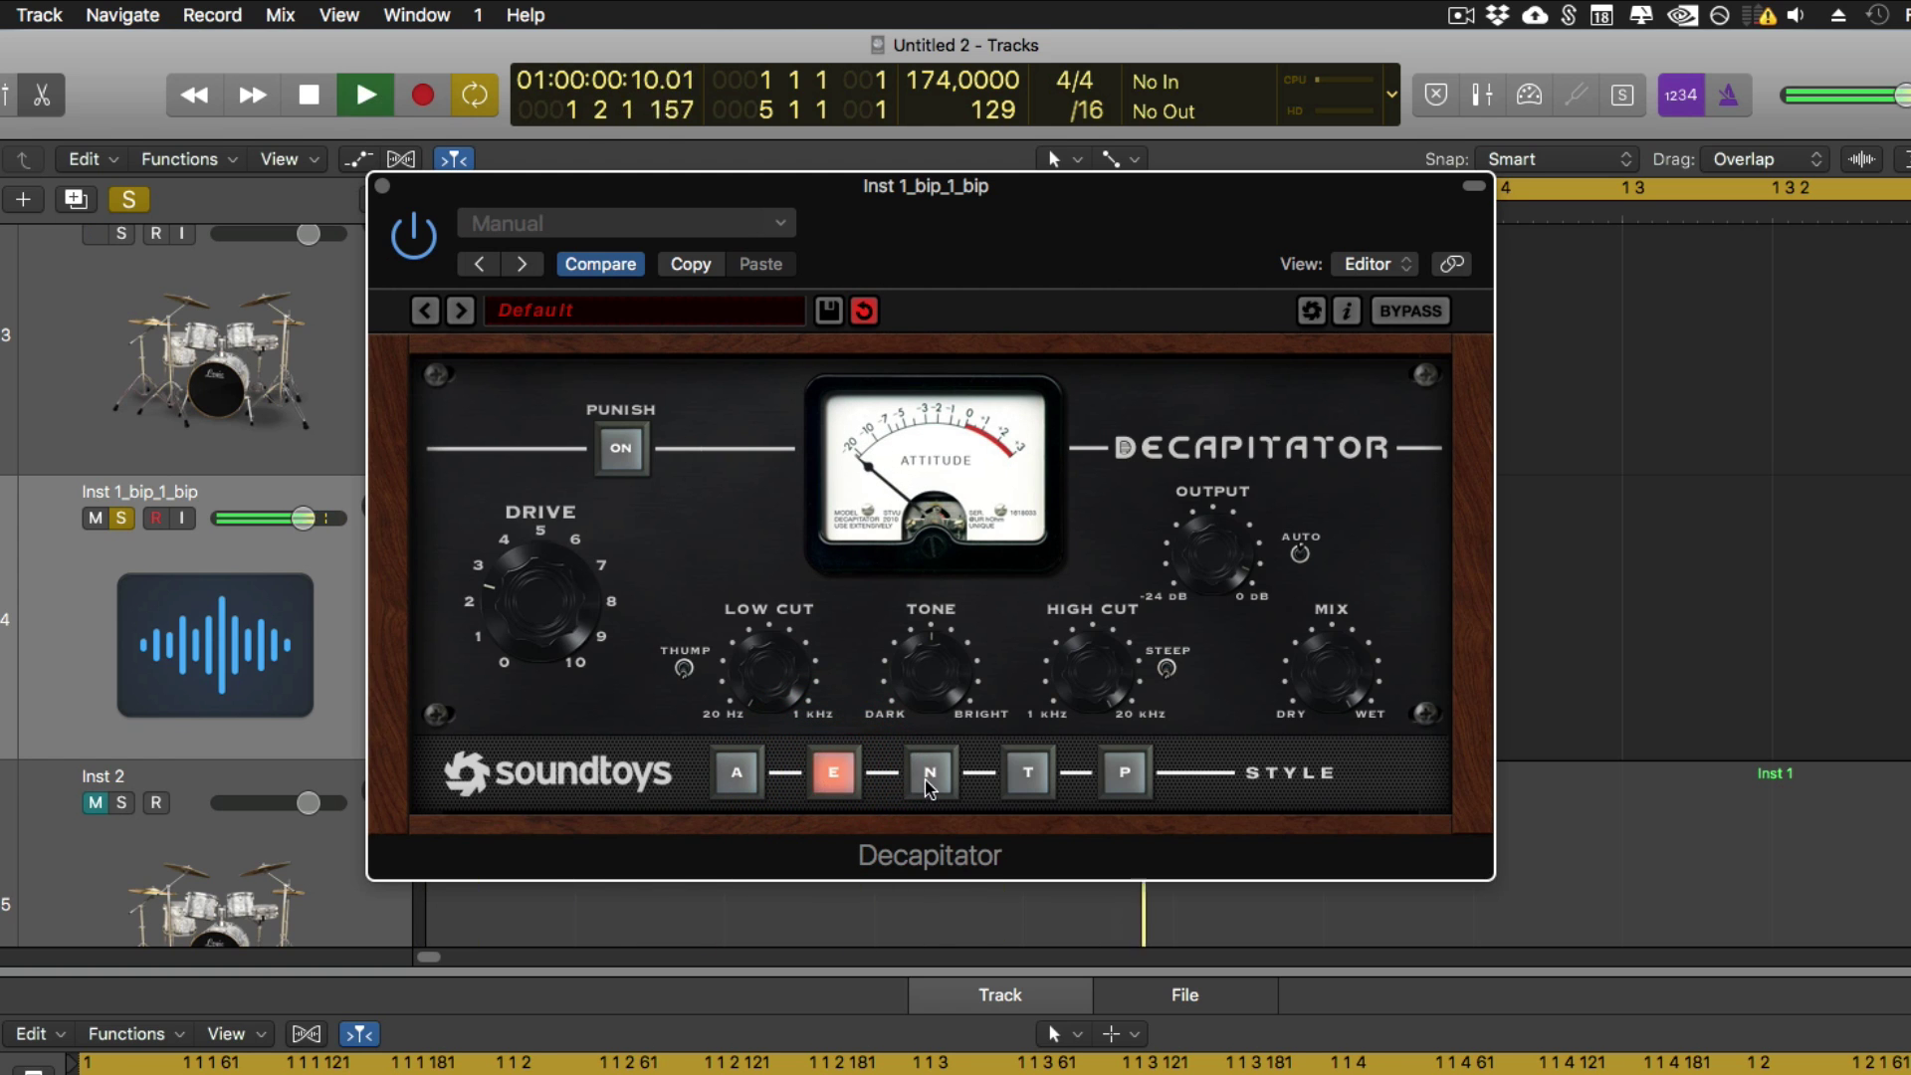
{"action": "left_click", "coordinate": [930, 774]}
{"action": "key", "text": "space"}
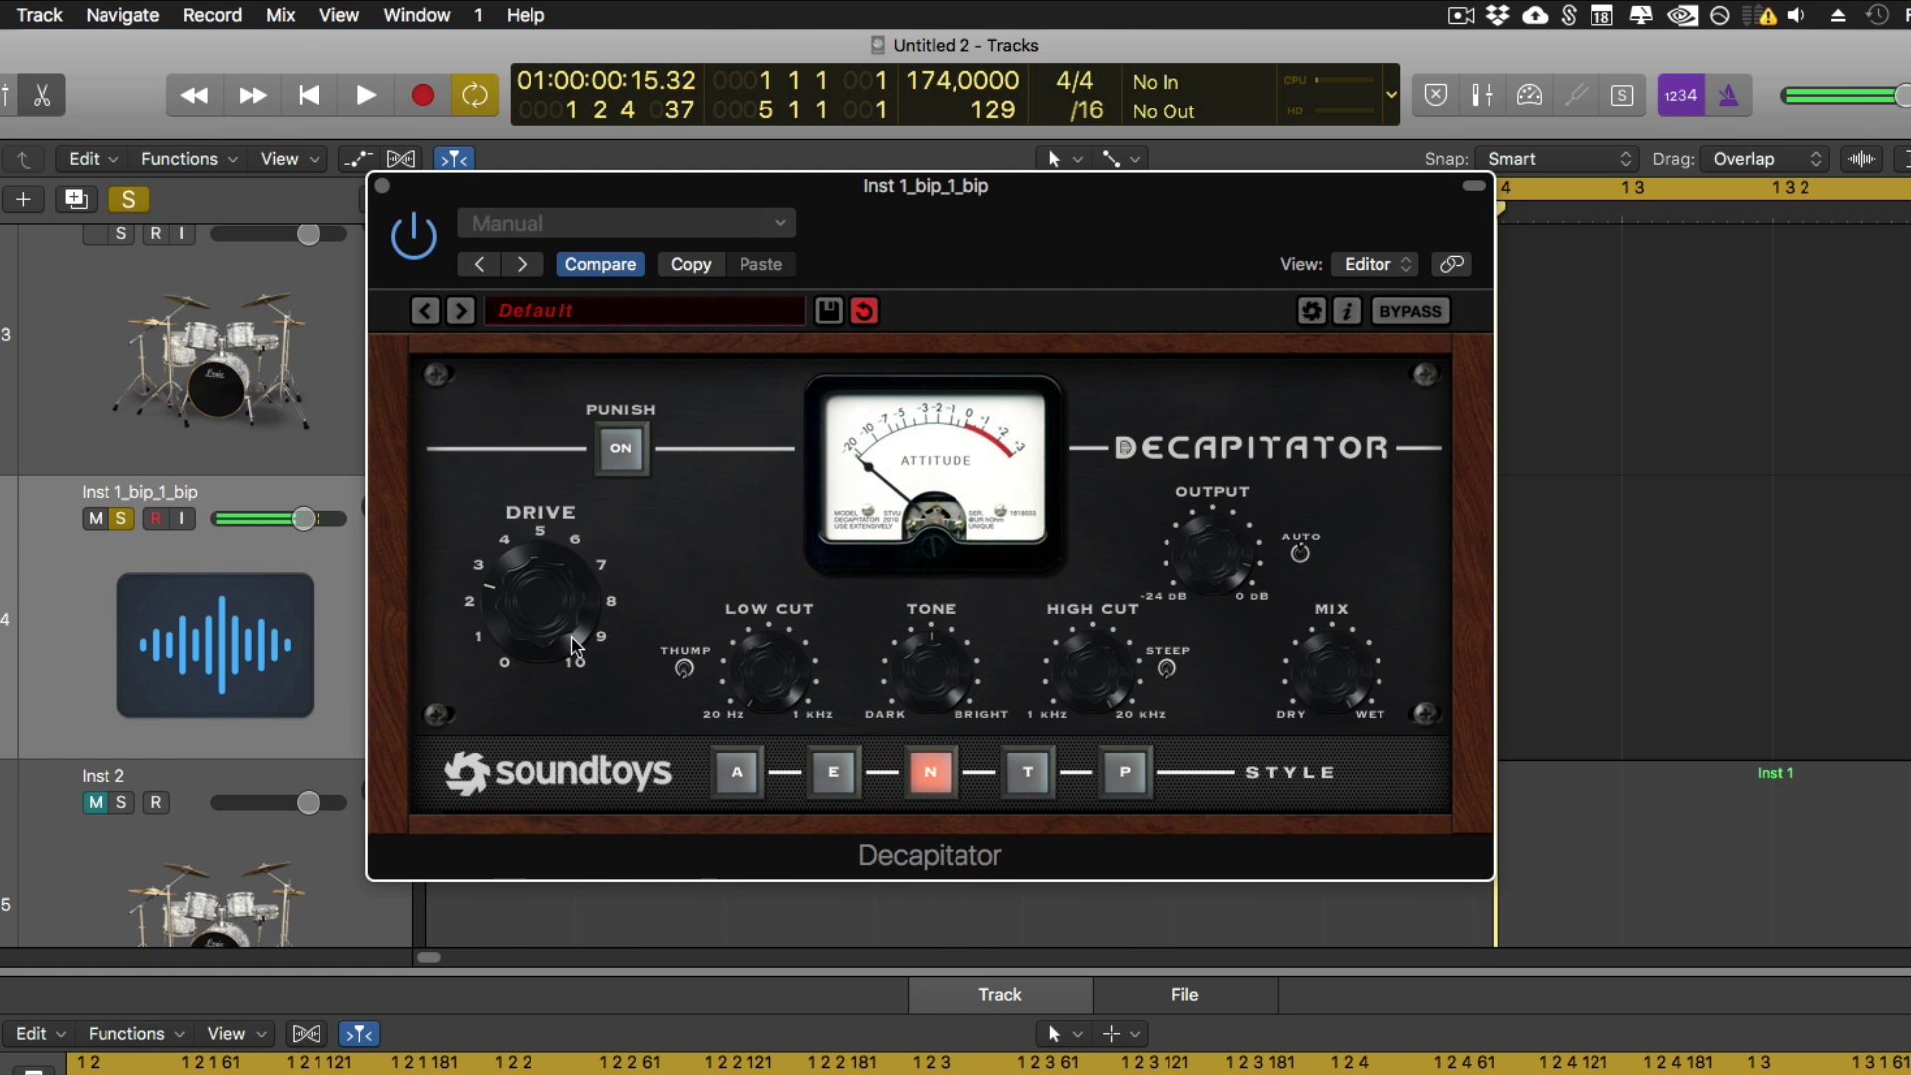
Choose Decapitator's E style with Drive at about 2, audition the kick repeatedly and close the plug-in window.
{"action": "left_click", "coordinate": [738, 774]}
{"action": "key", "text": "space"}
{"action": "left_click", "coordinate": [834, 772]}
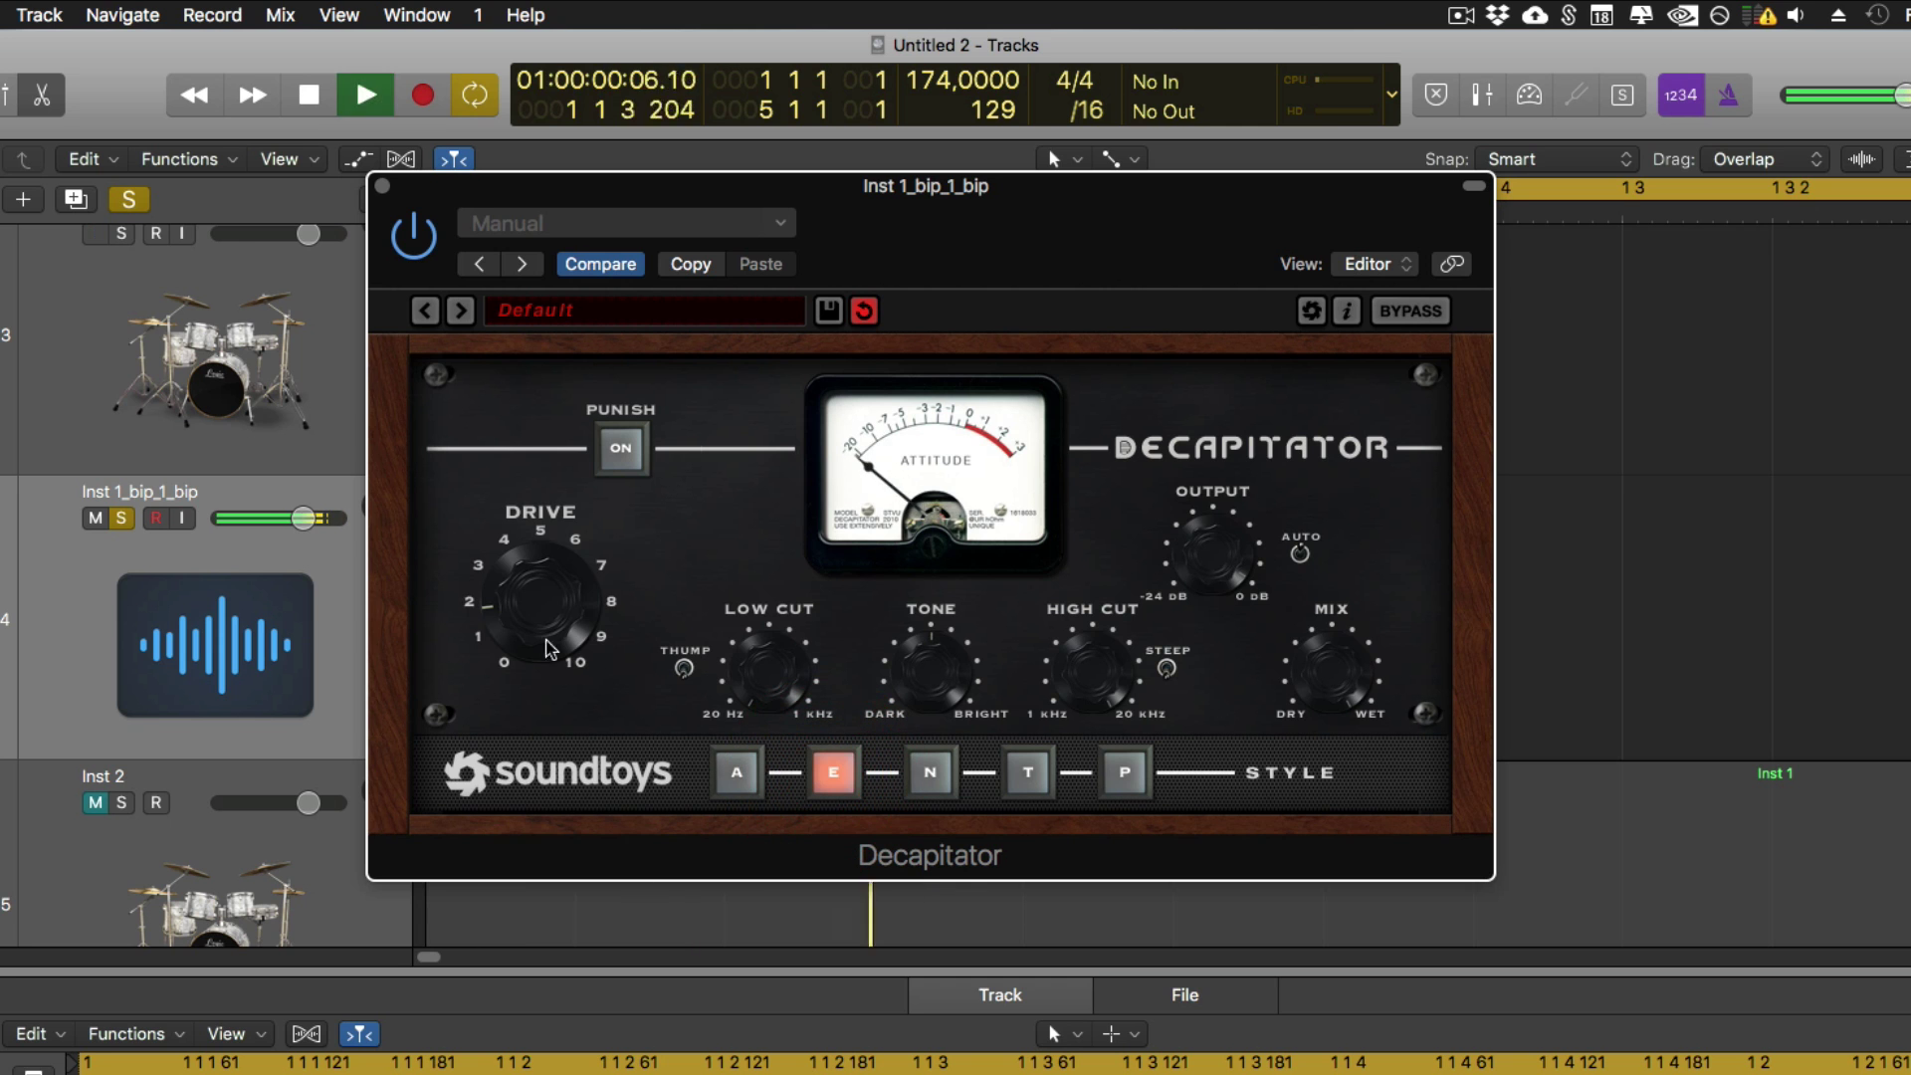
{"action": "key", "text": "space"}
{"action": "key", "text": "space"}
{"action": "left_click", "coordinate": [538, 589]}
{"action": "key", "text": "space"}
{"action": "key", "text": "space"}
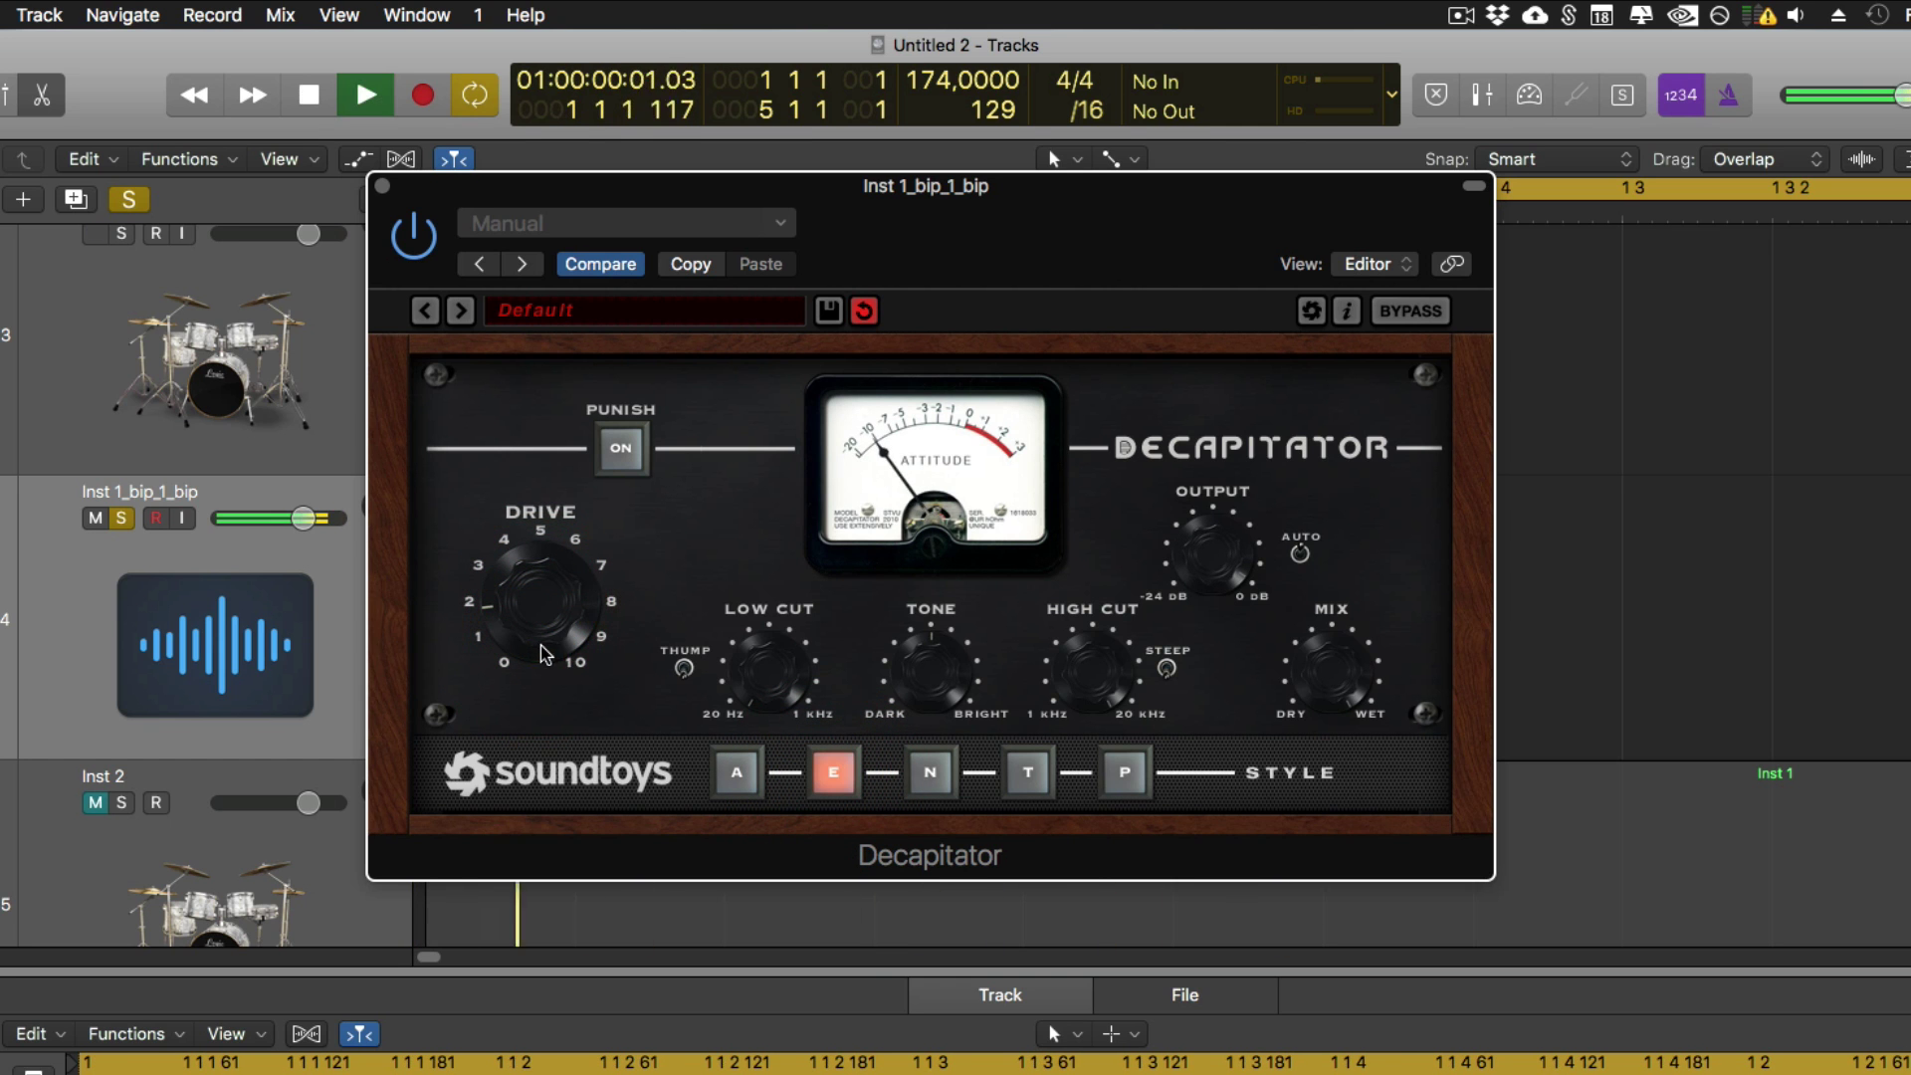
{"action": "key", "text": "space"}
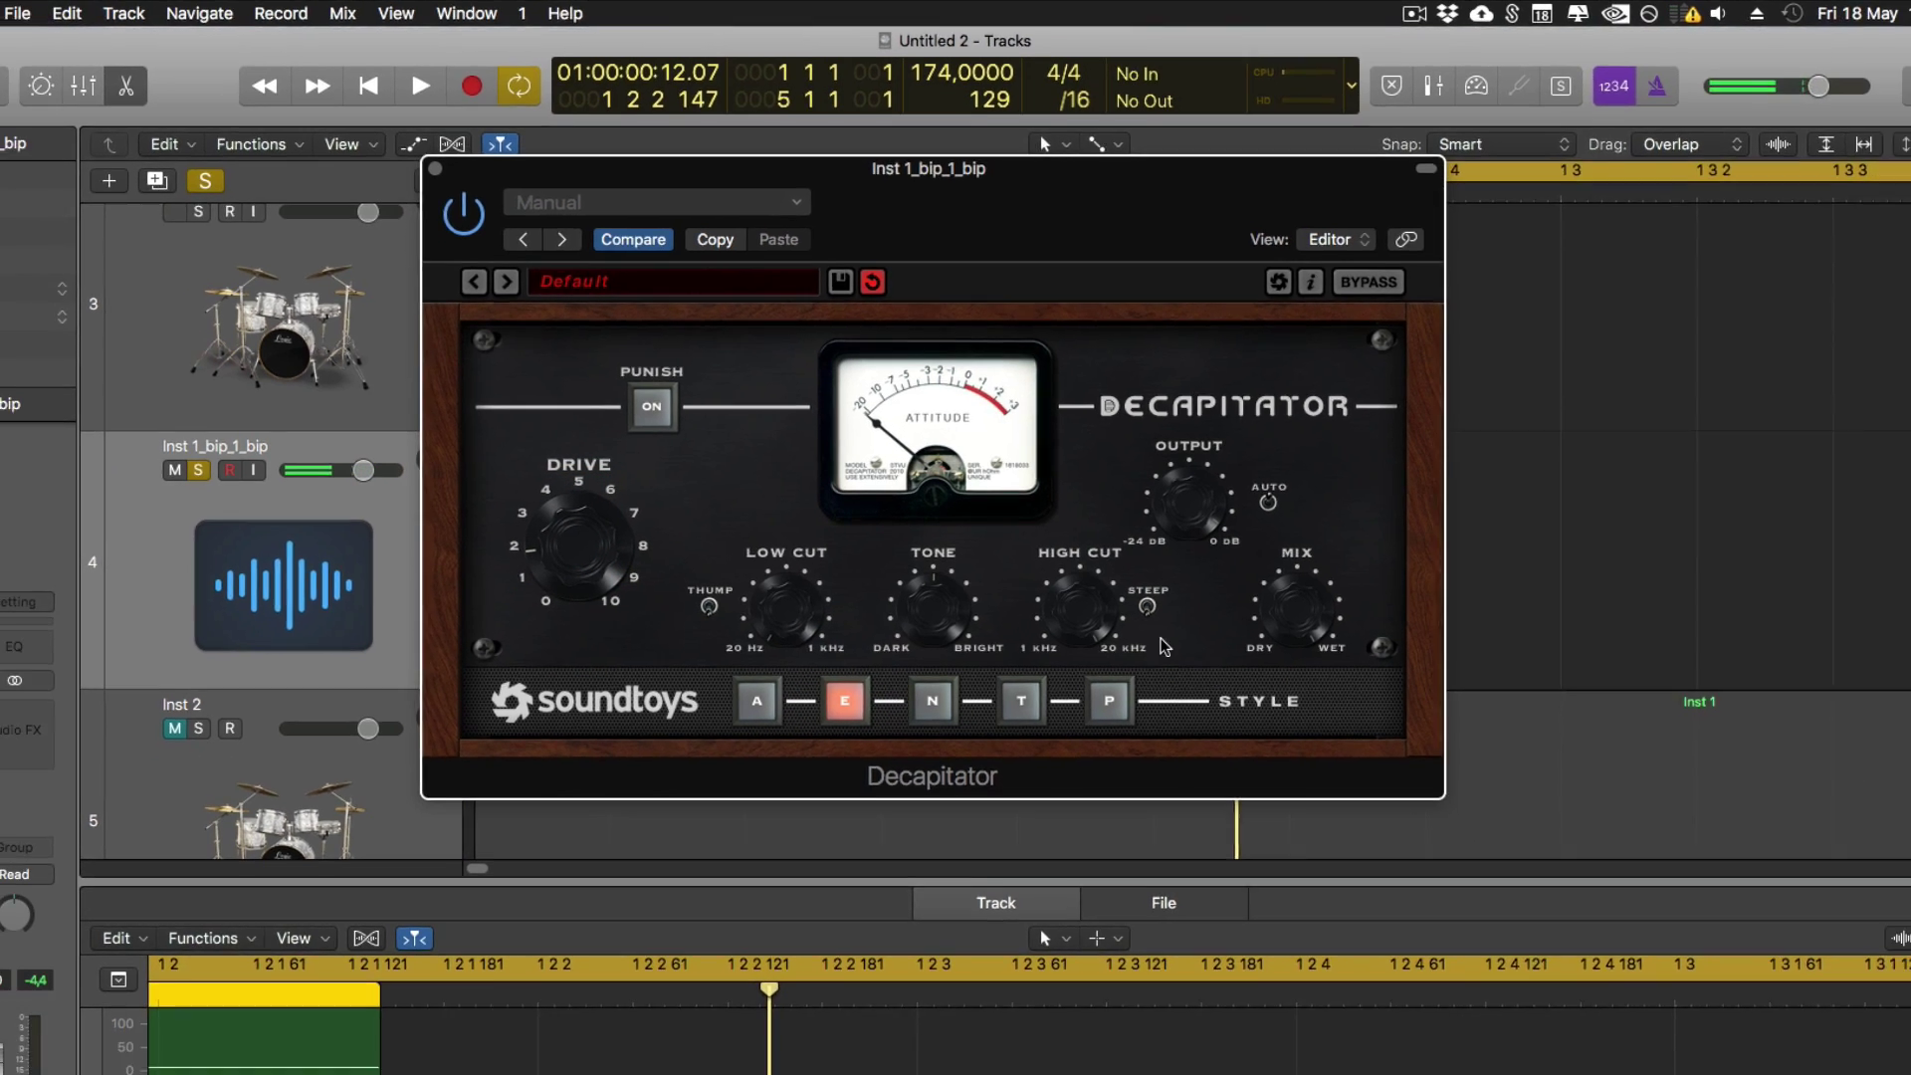
{"action": "key", "text": "super+w"}
Shorten the Inst 1_bip_1_bip region to end just past 1 1 3, fade out its tail and audition it.
{"action": "key", "text": "space"}
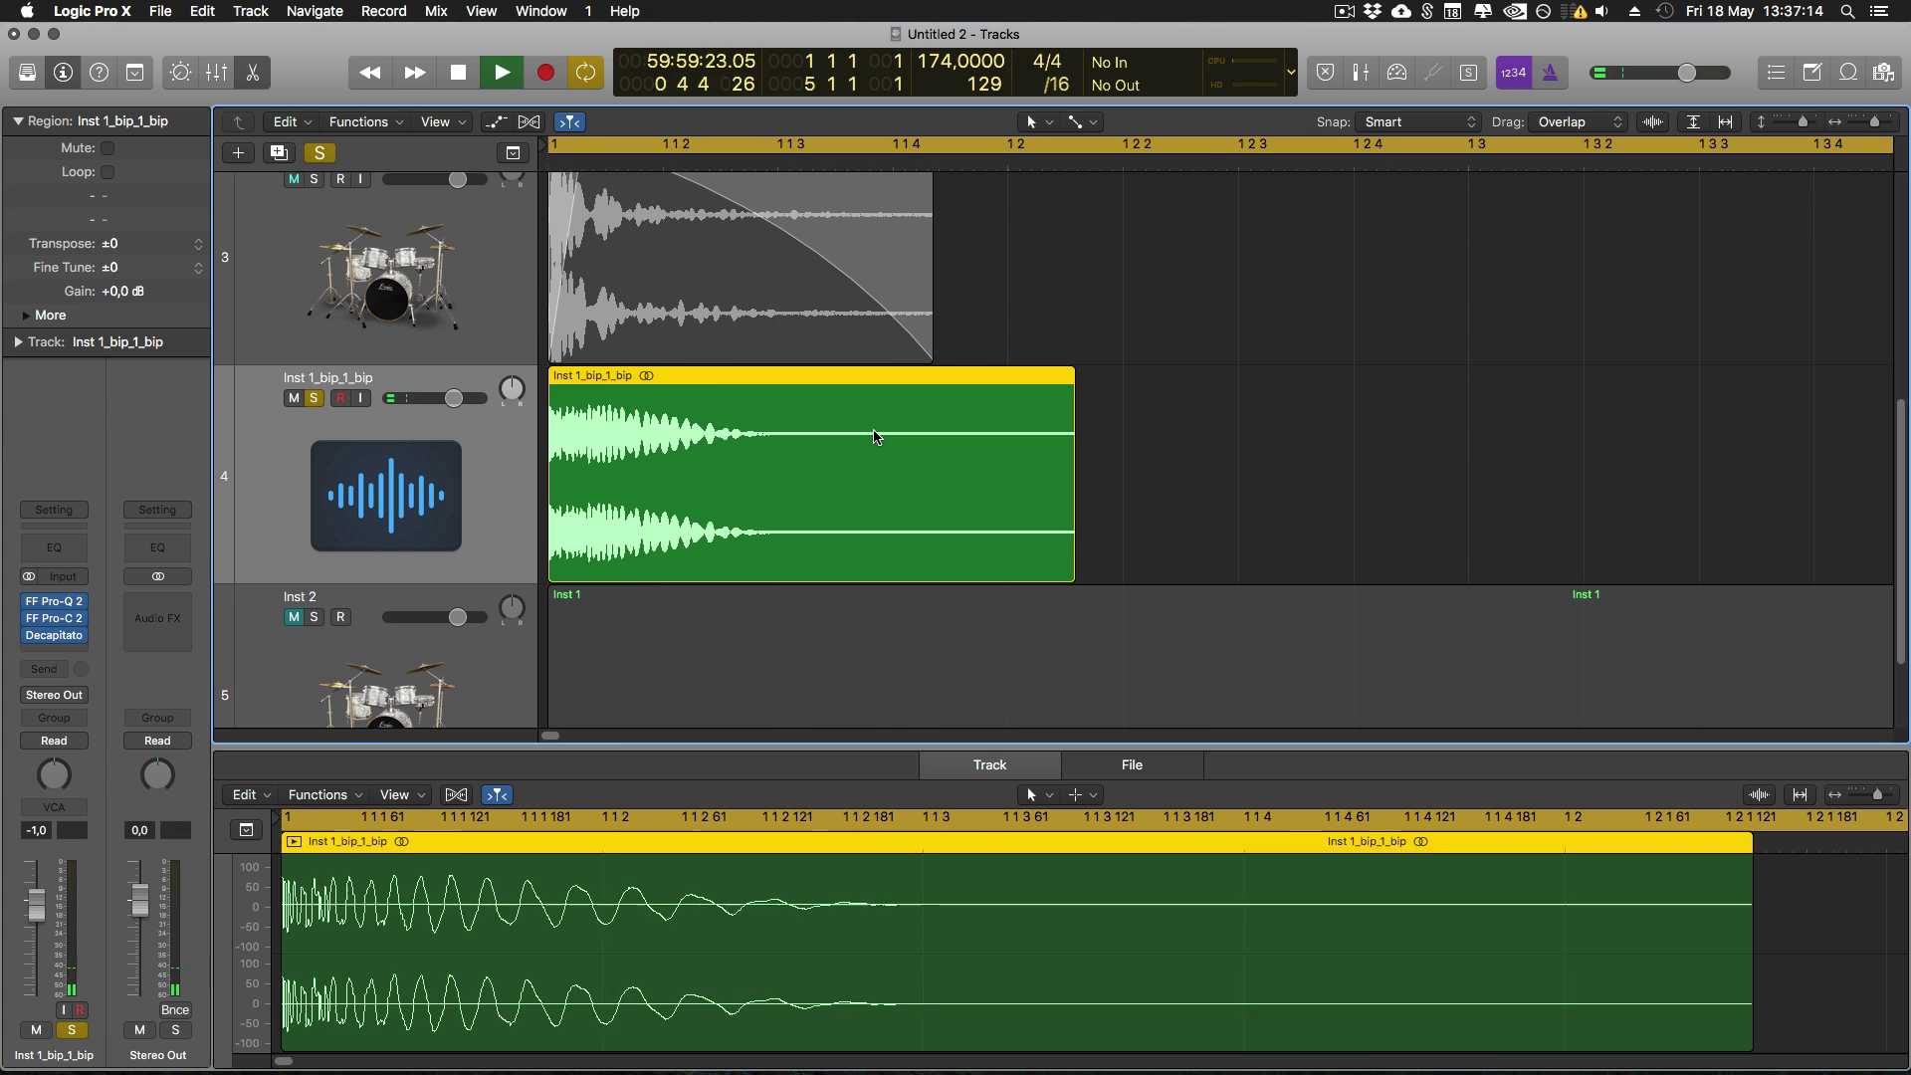
{"action": "left_click_drag", "start_coordinate": [1071, 575], "coordinate": [796, 574]}
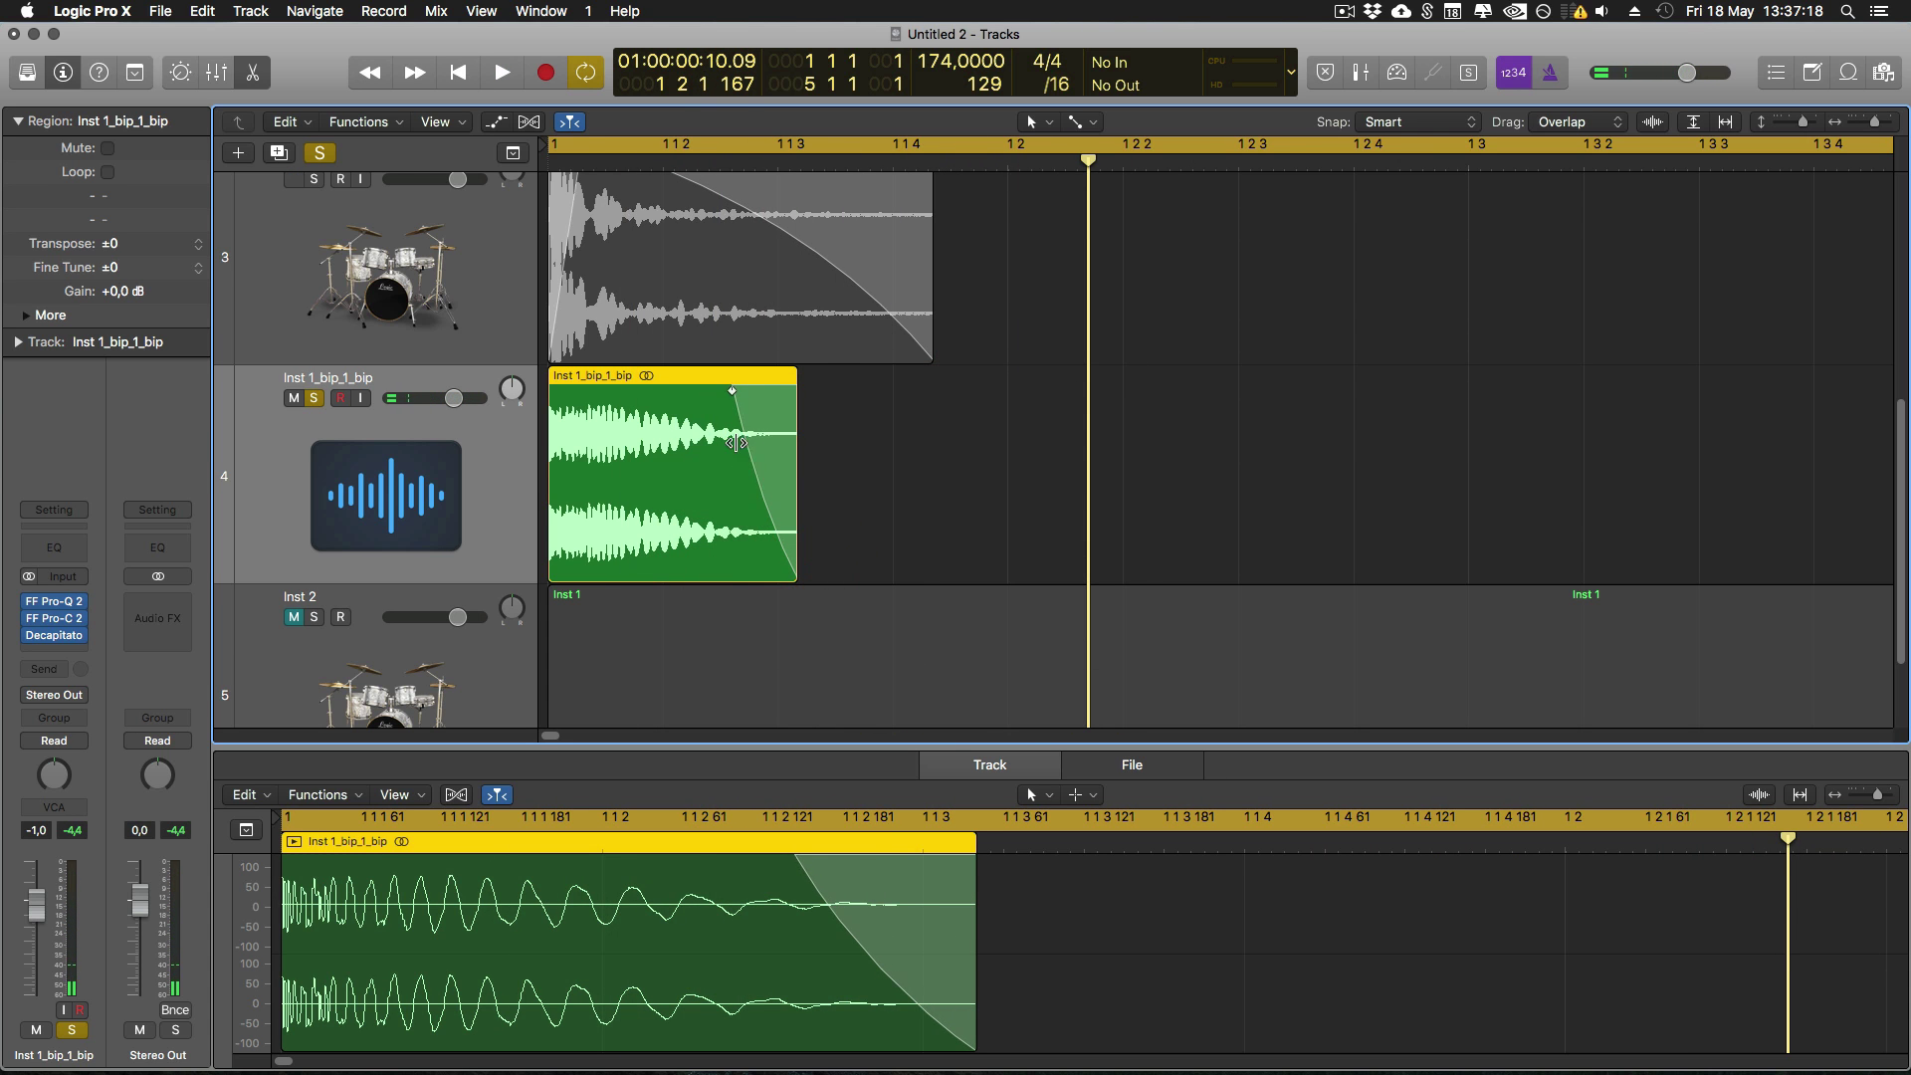
{"action": "key", "text": "space"}
{"action": "key", "text": "space"}
{"action": "scroll", "coordinate": [907, 418], "scroll_direction": "down", "scroll_amount": 3}
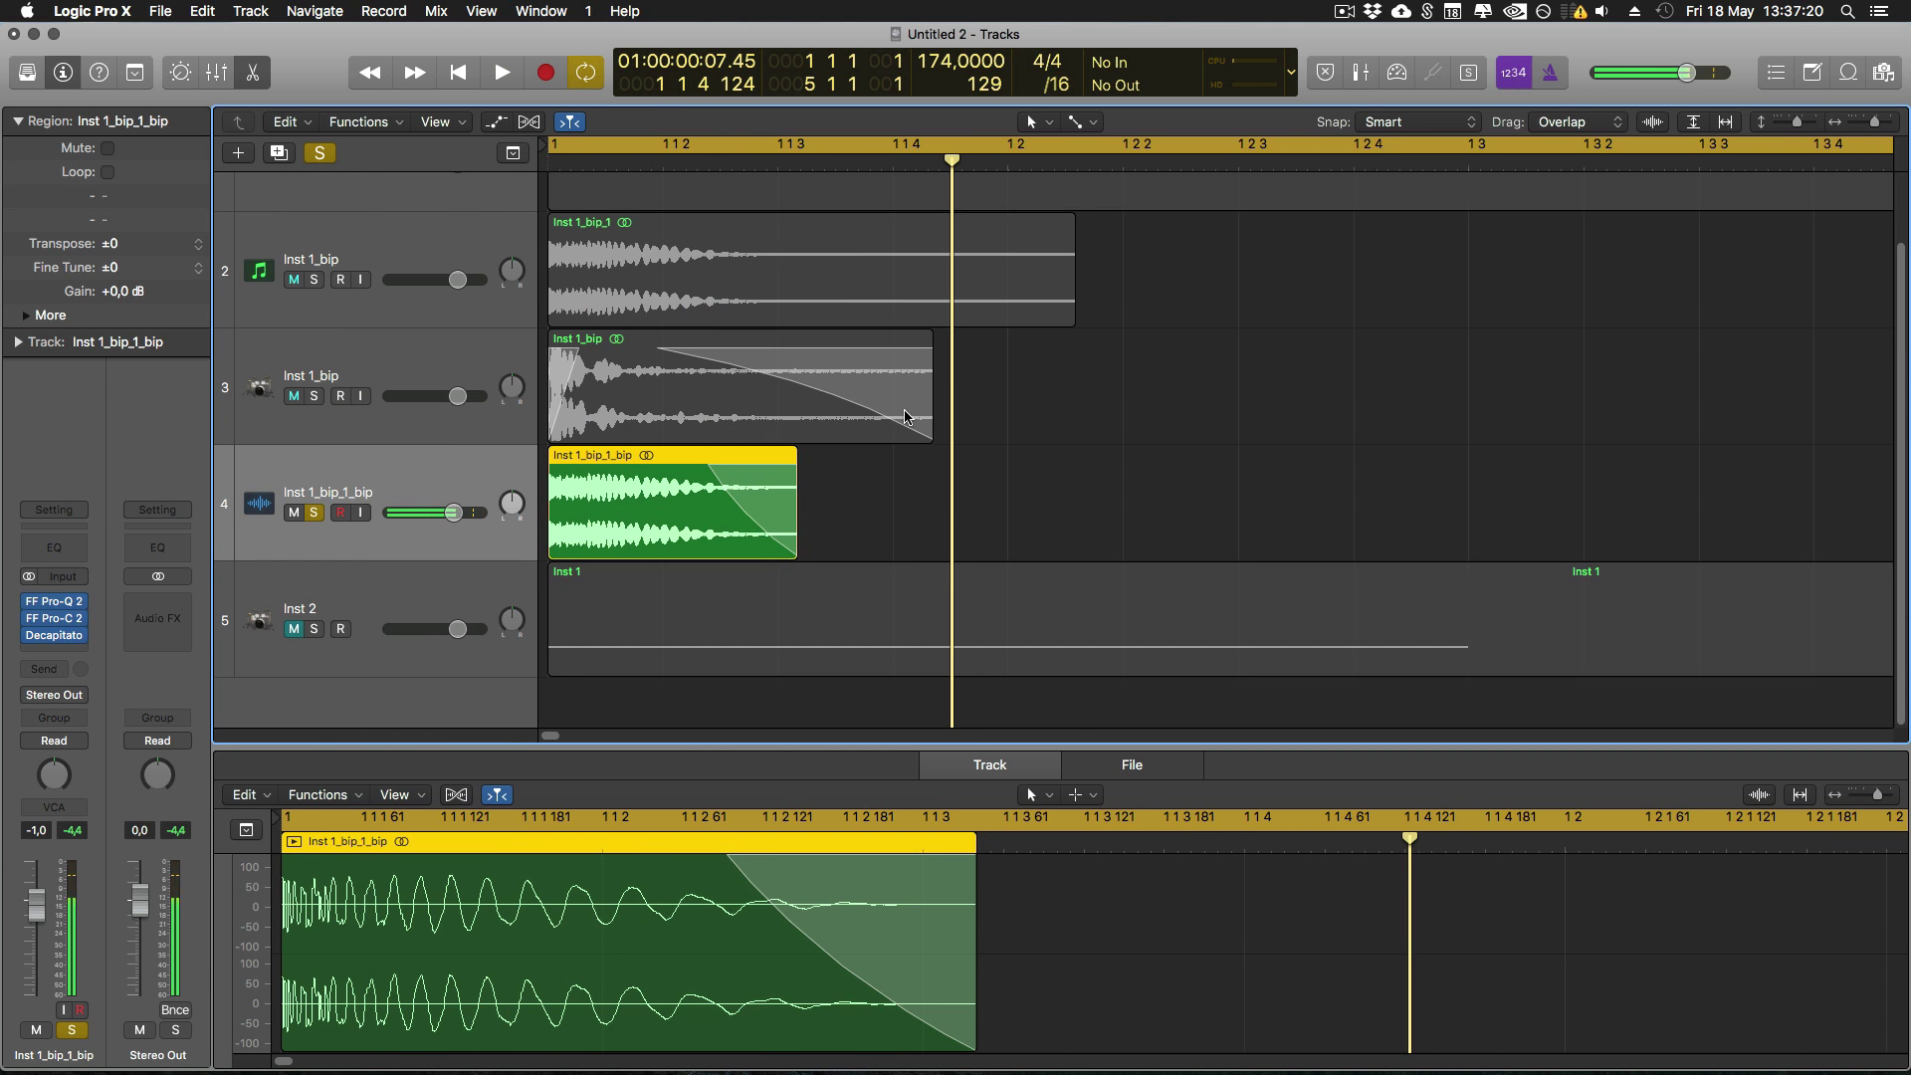